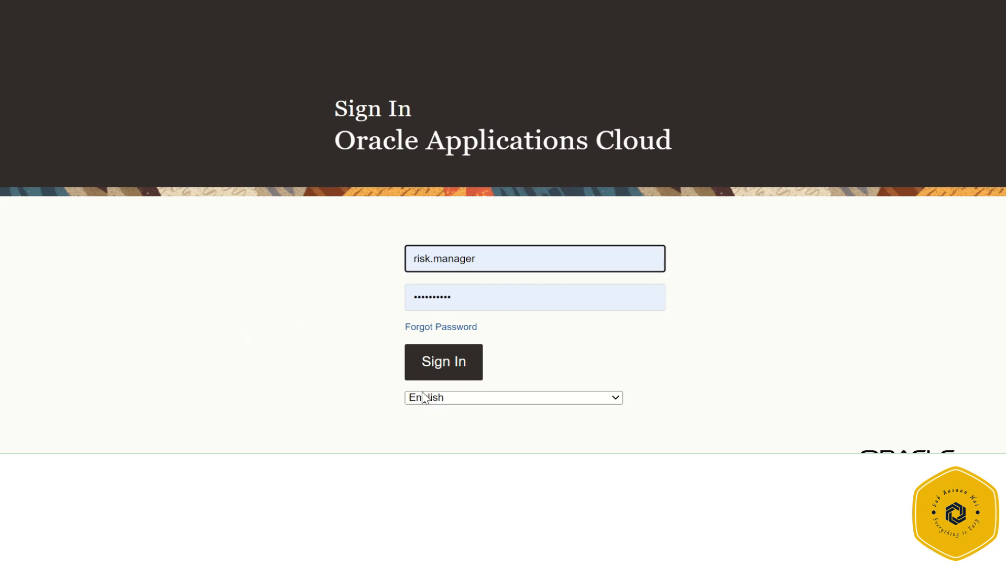
Step: Sign in with the prefilled account and open Access Certifications in the Risk Management area
click(440, 374)
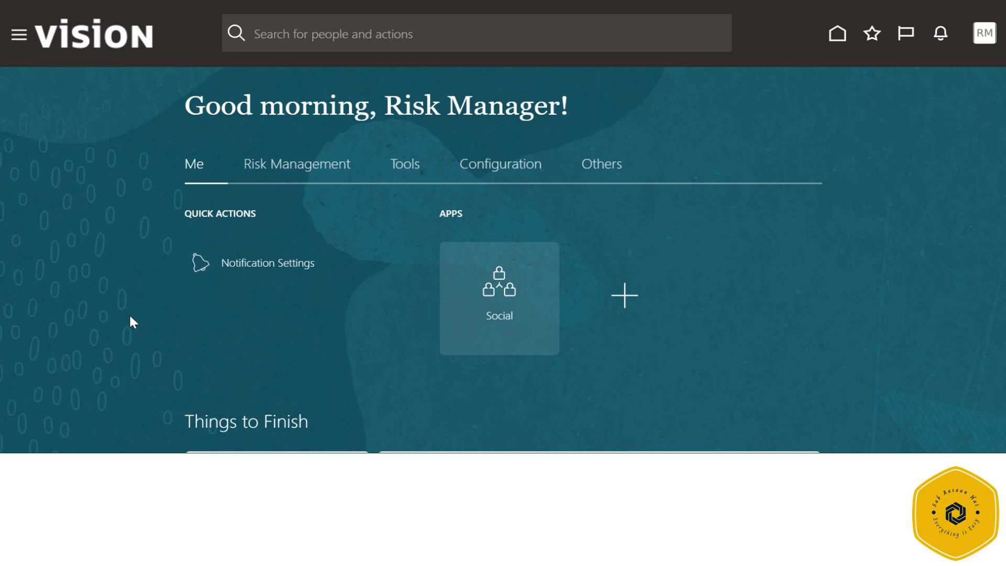
click(282, 167)
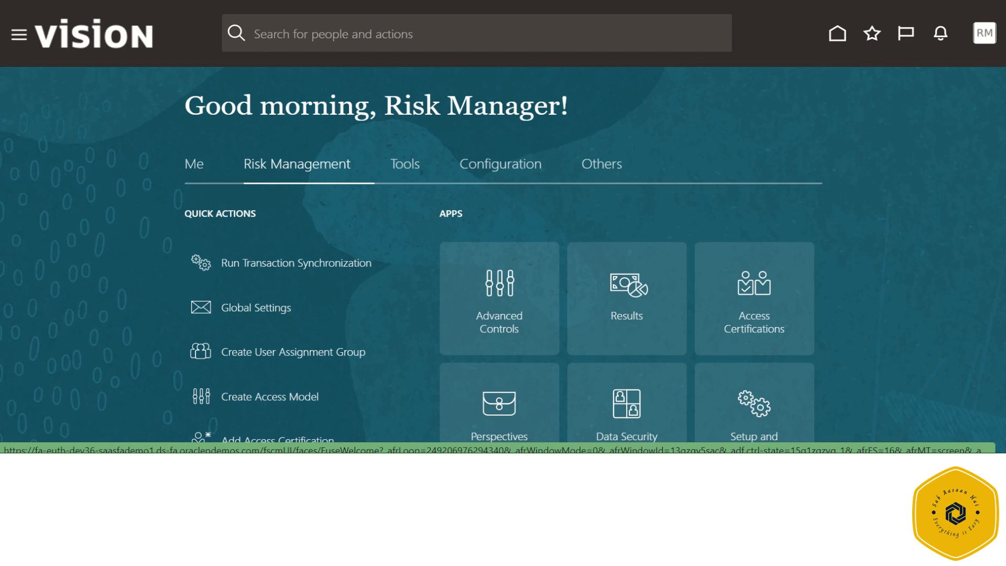
scroll(903, 232, down, 2)
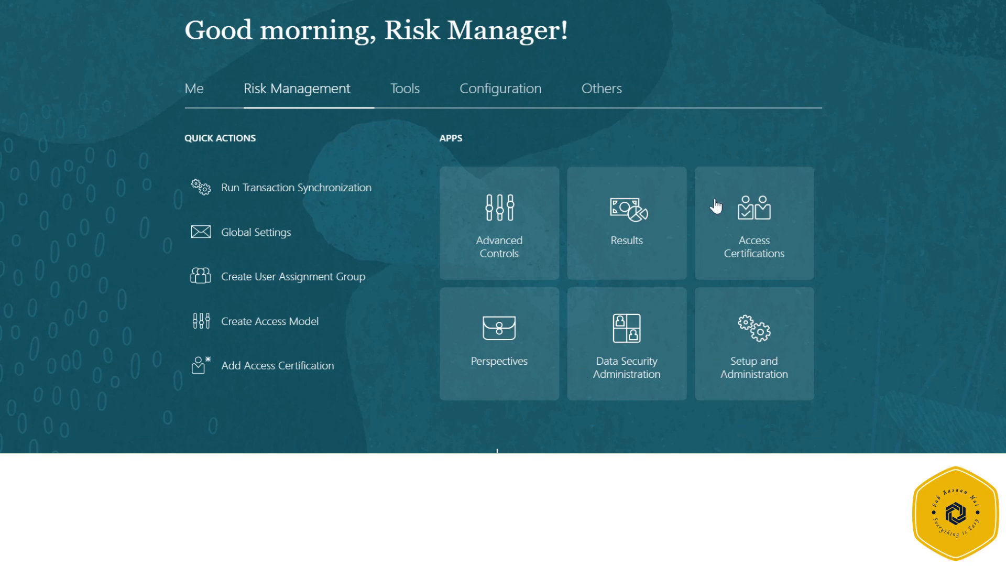
click(751, 172)
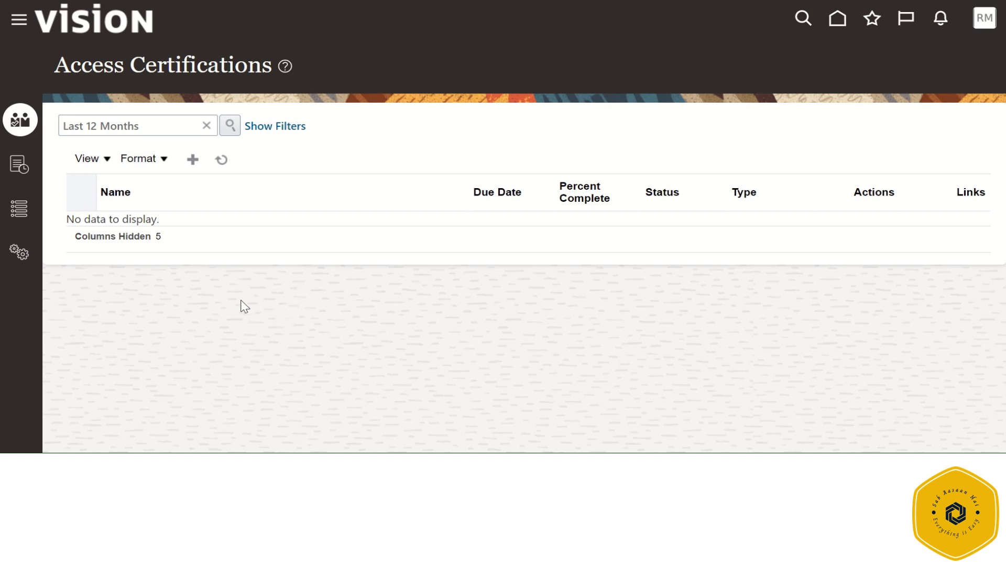
Step: Examine the monitored jobs and the active access entitlements, and return to the access certifications overview
click(19, 164)
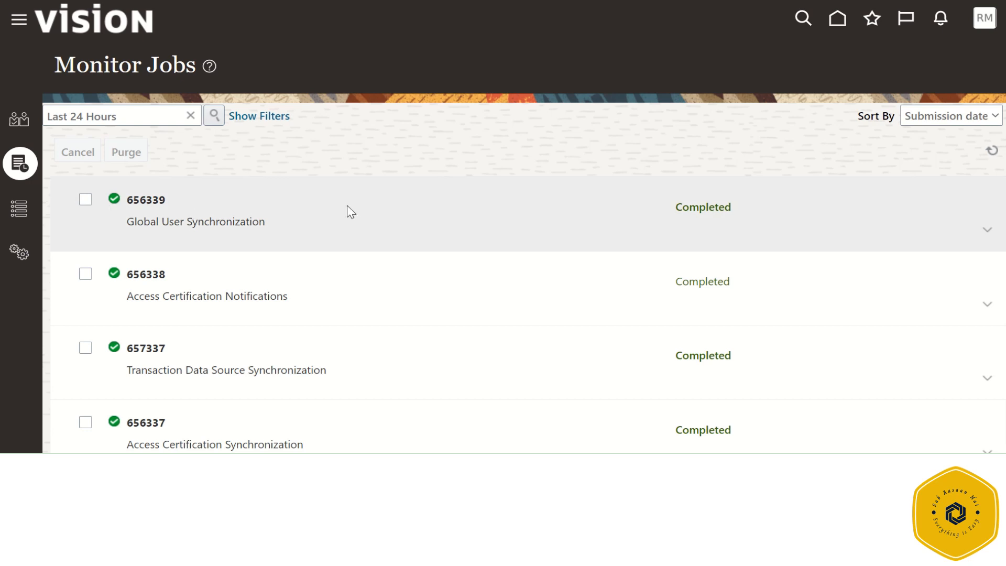
scroll(472, 263, down, 3)
scroll(471, 259, up, 3)
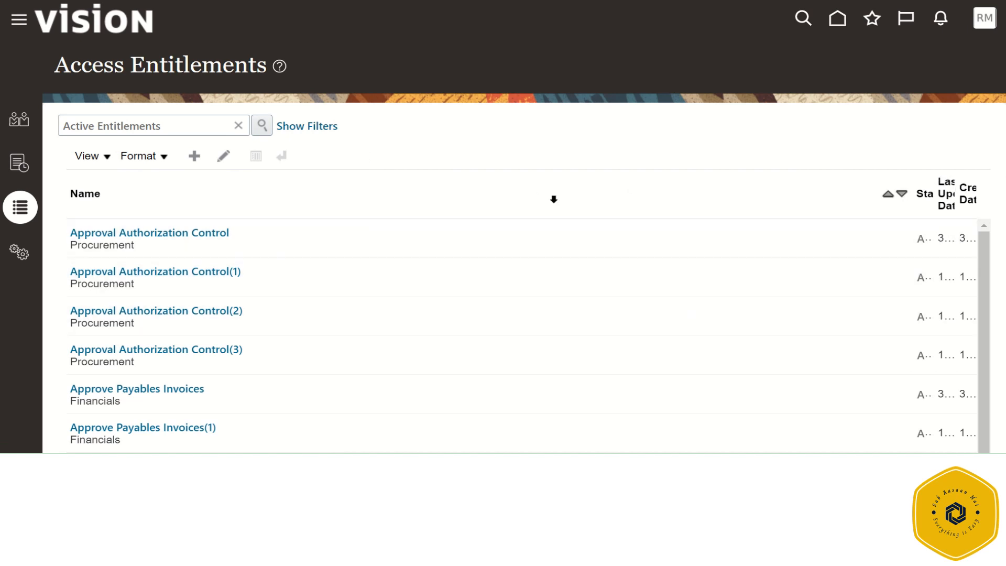
scroll(554, 209, down, 2)
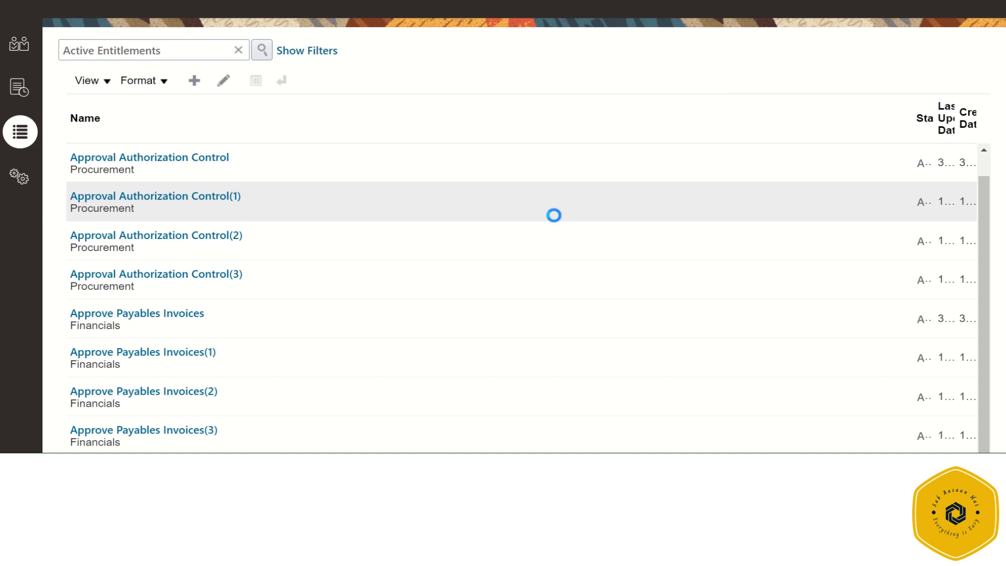
scroll(524, 235, down, 1)
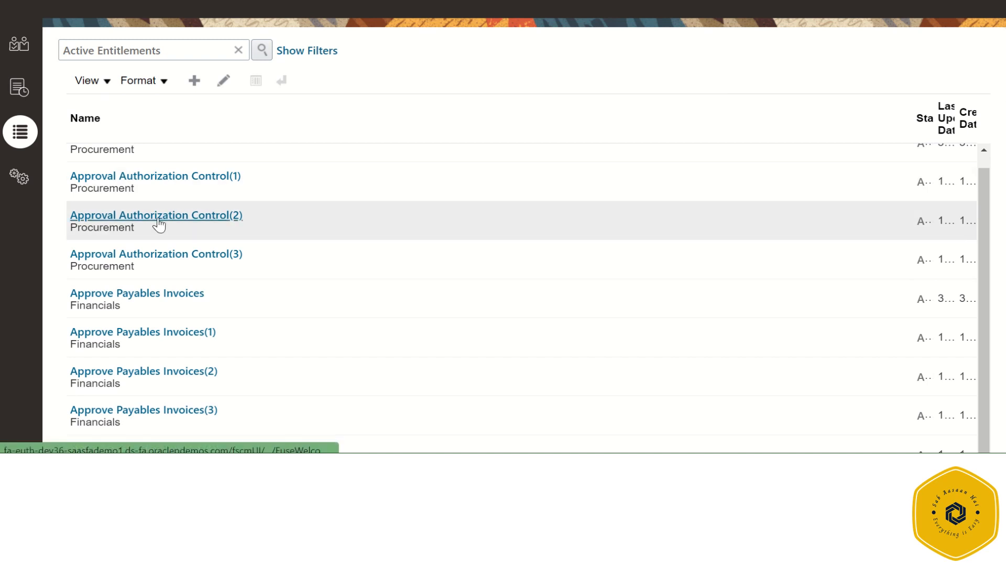
scroll(375, 218, up, 3)
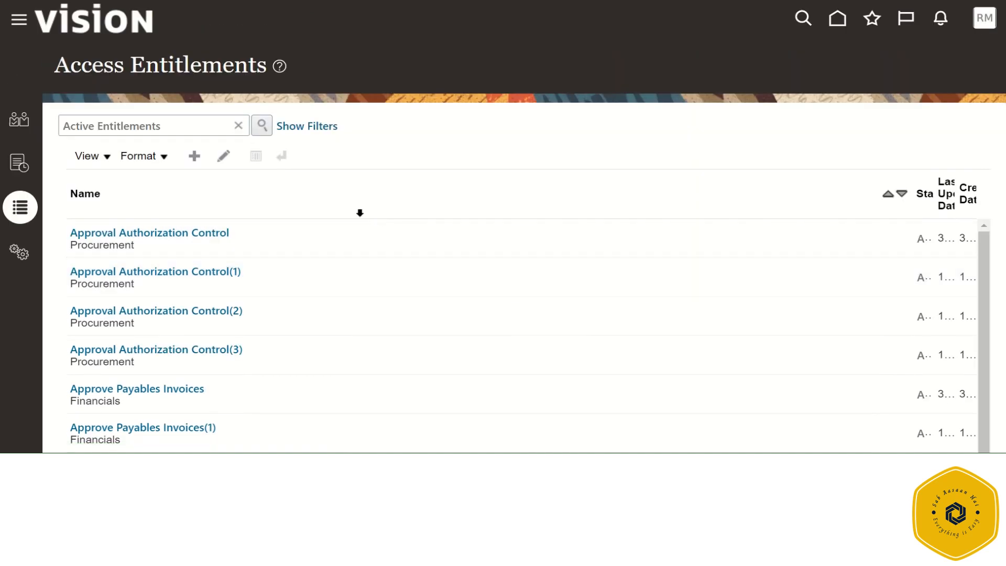
click(20, 256)
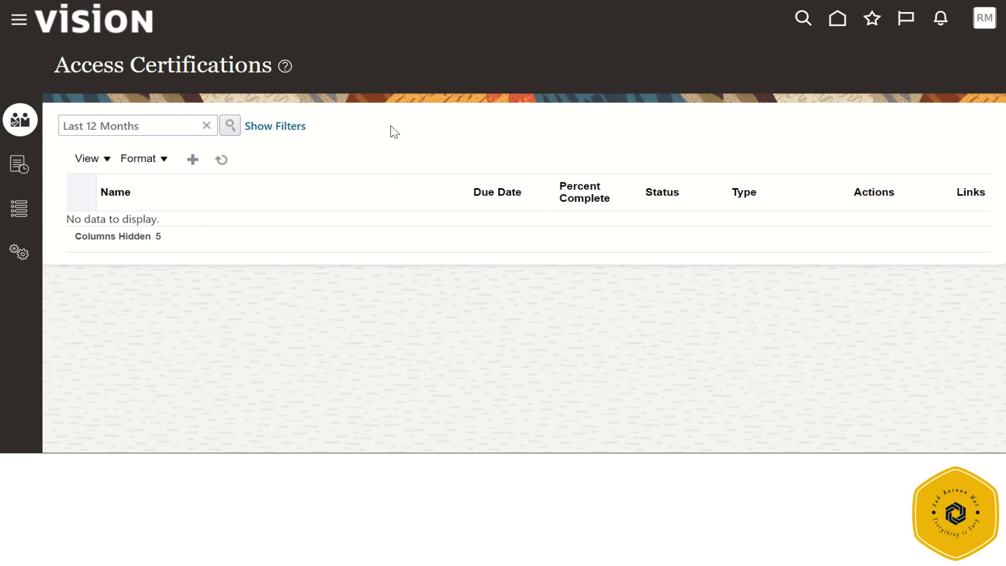
Step: Start a new access certification and look over the fields of its General section
click(192, 162)
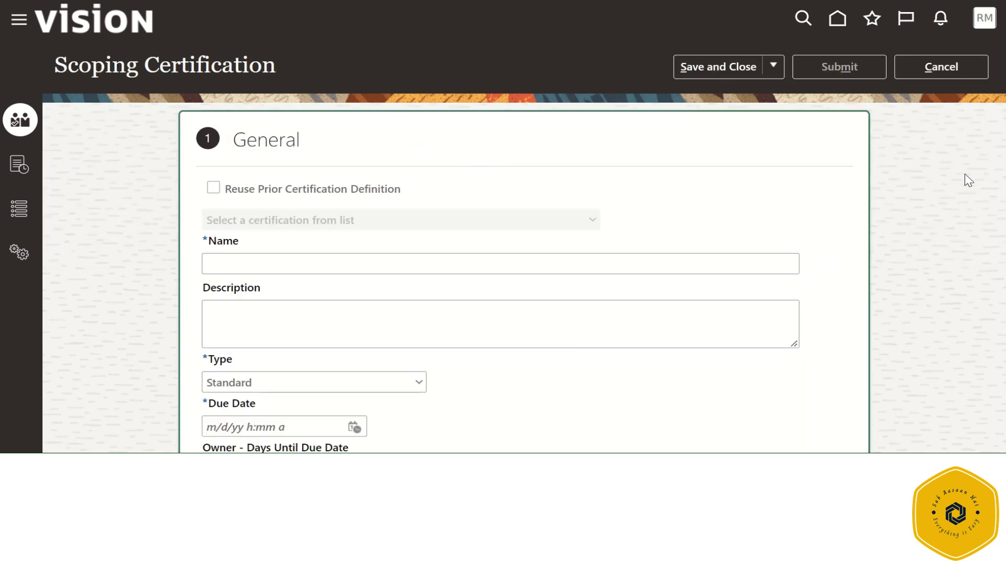
scroll(915, 165, down, 3)
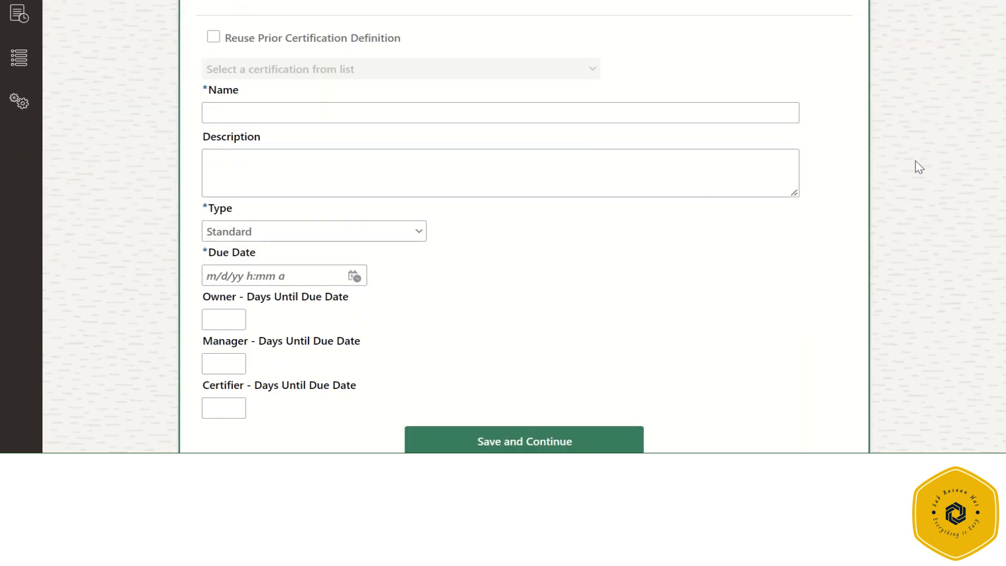
scroll(916, 165, up, 1)
scroll(916, 161, up, 1)
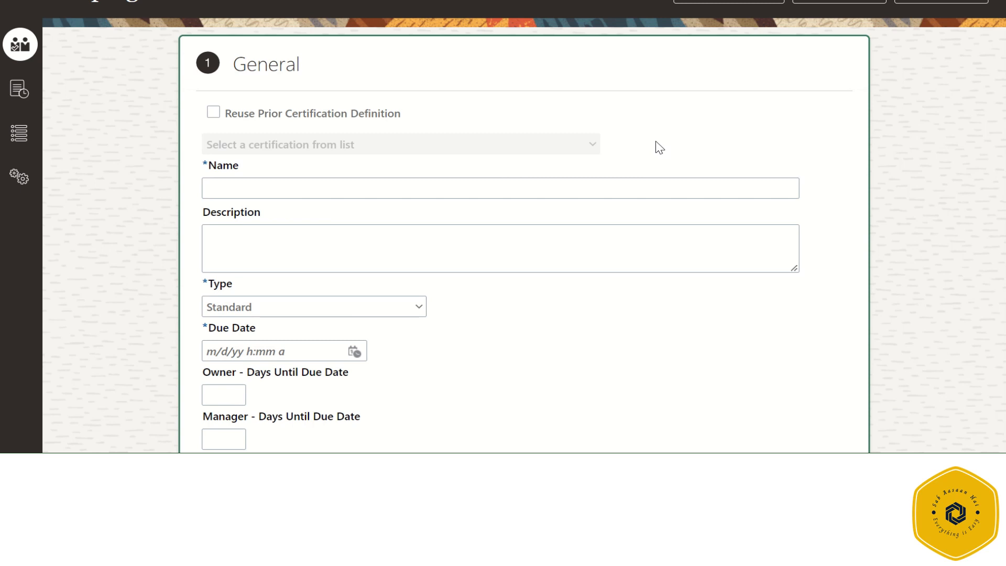
Step: Name the certification "AA Qtr-01 Audit Certfication"
click(283, 194)
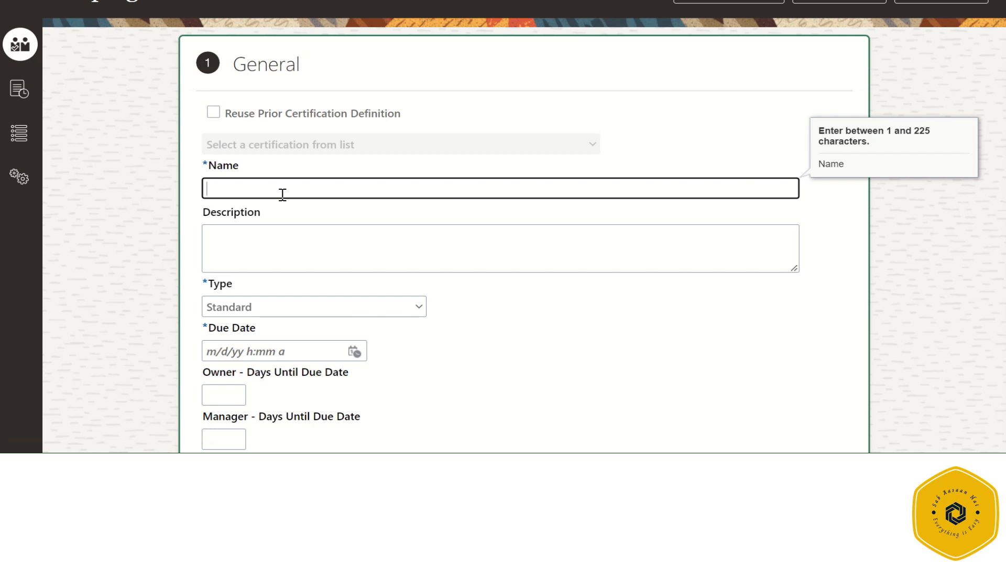
text(AA)
text( Q)
text(ualed)
key(BackSpace)
key(BackSpace)
key(BackSpace)
key(BackSpace)
text(ater)
key(BackSpace)
key(BackSpace)
key(BackSpace)
key(BackSpace)
key(BackSpace)
text(T)
key(BackSpace)
text(tr)
key(BackSpace)
text(0)
key(BackSpace)
key(BackSpace)
text(-01)
text( Cer)
key(BackSpace)
key(BackSpace)
key(BackSpace)
text(Audit Certfication)
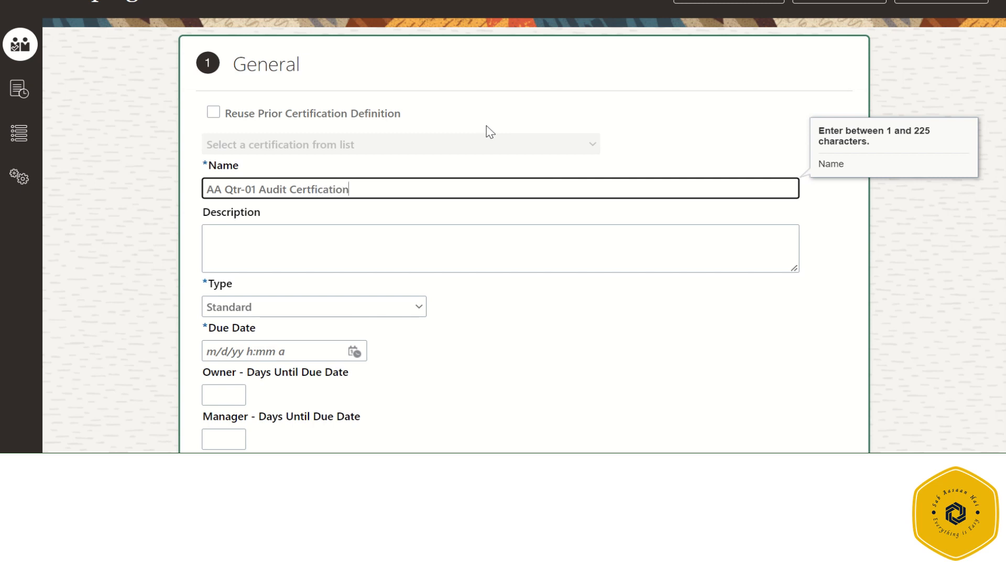
key(Tab)
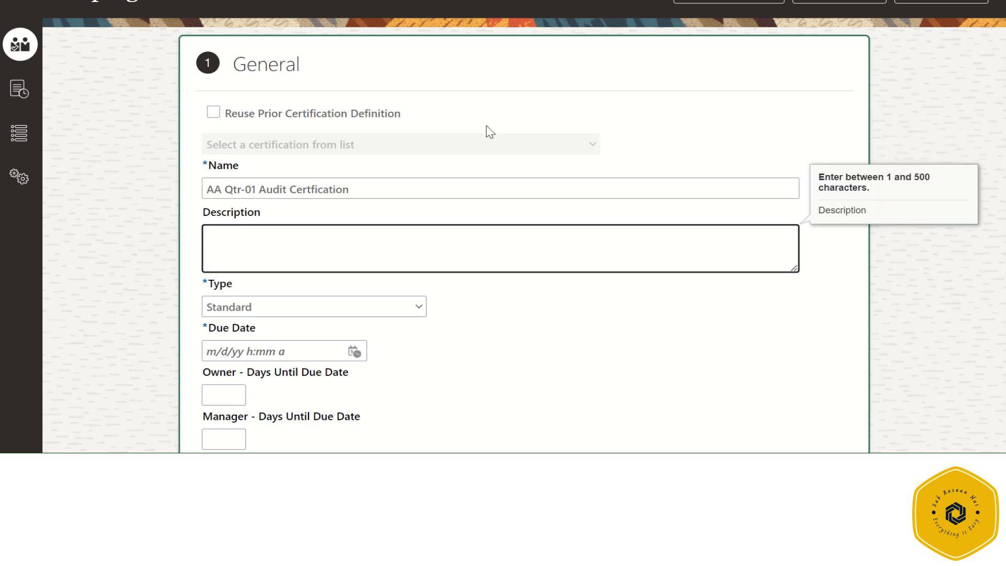
Step: Enter the certification description "For the year JAN-2023 till Mar-2023"
text(For the year JAN-2023 t)
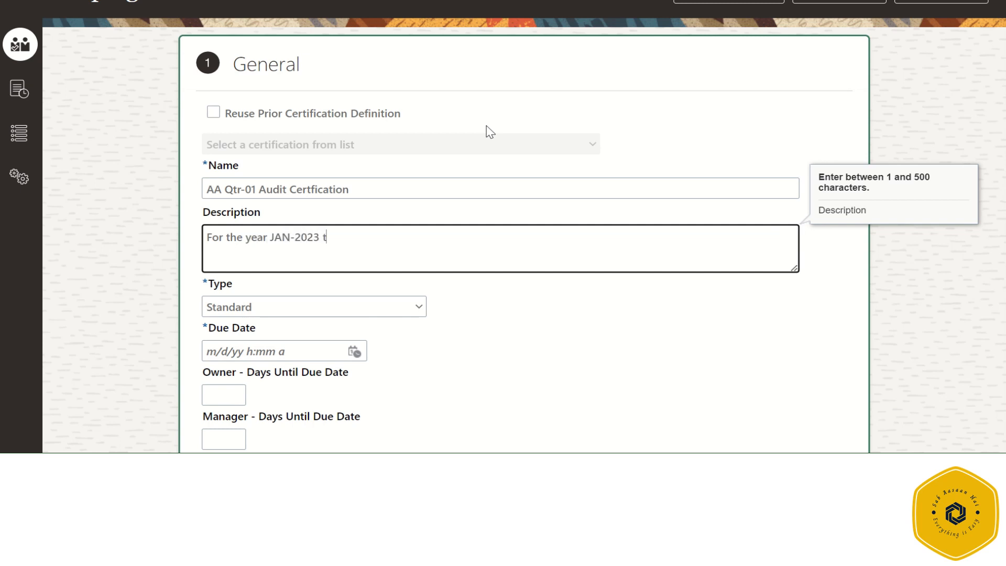
text(ill Mar-2023)
key(Tab)
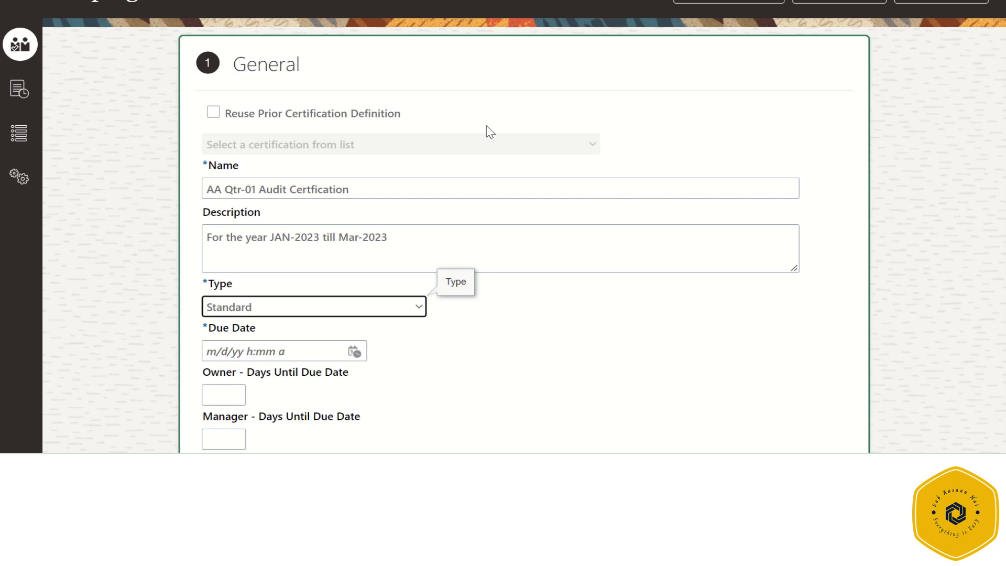
Step: Review the available certification types and choose Standard
scroll(547, 341, down, 2)
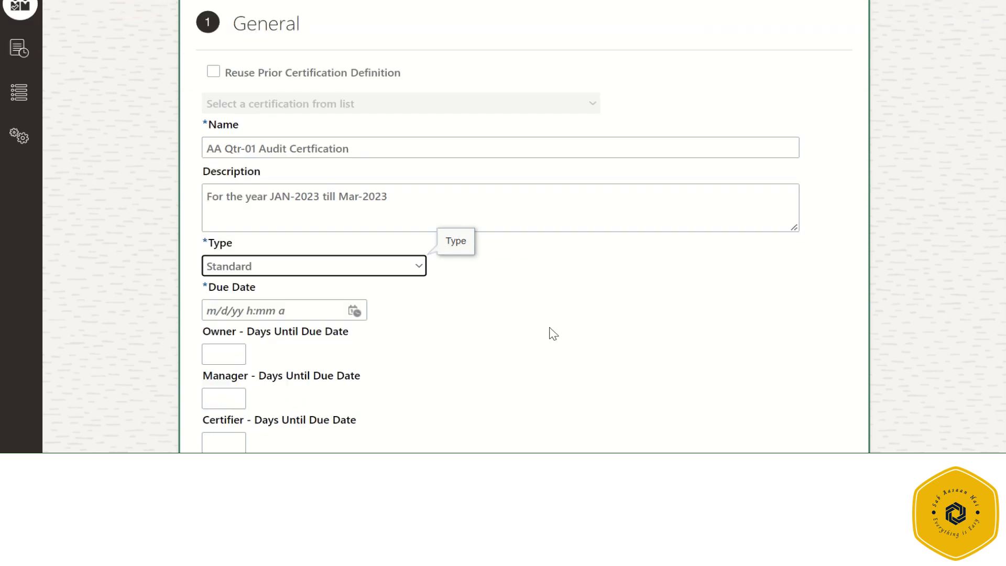
click(421, 233)
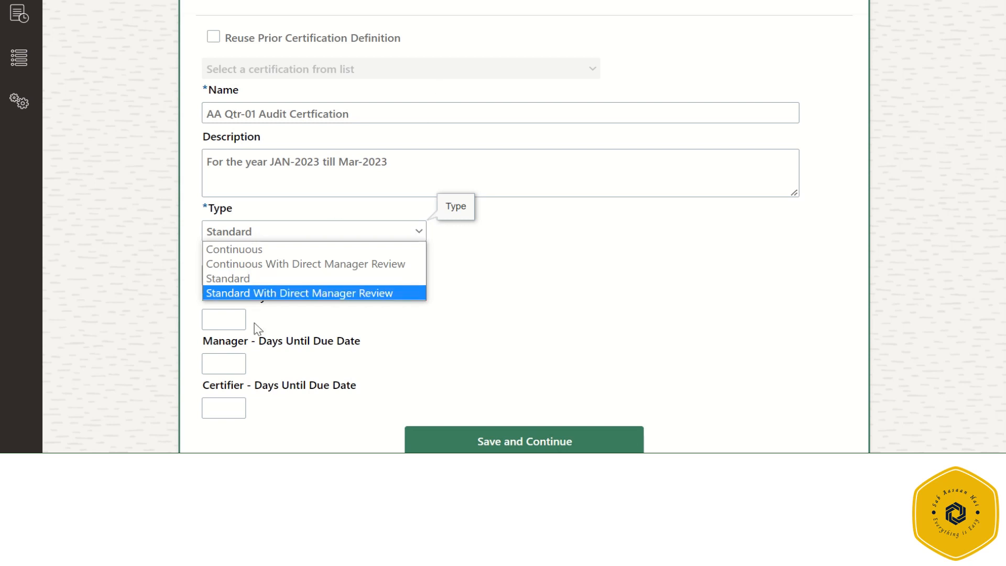
click(270, 280)
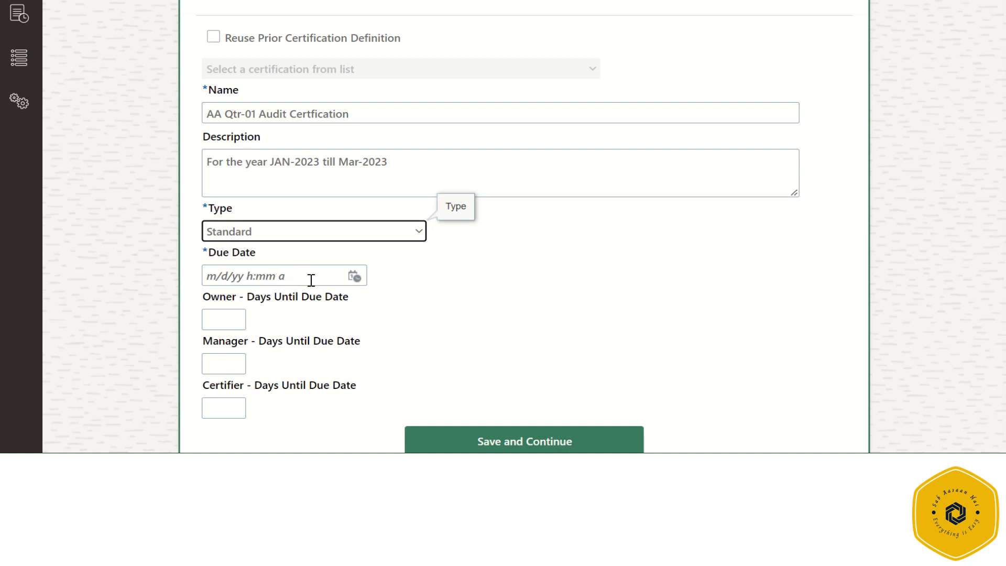
click(418, 239)
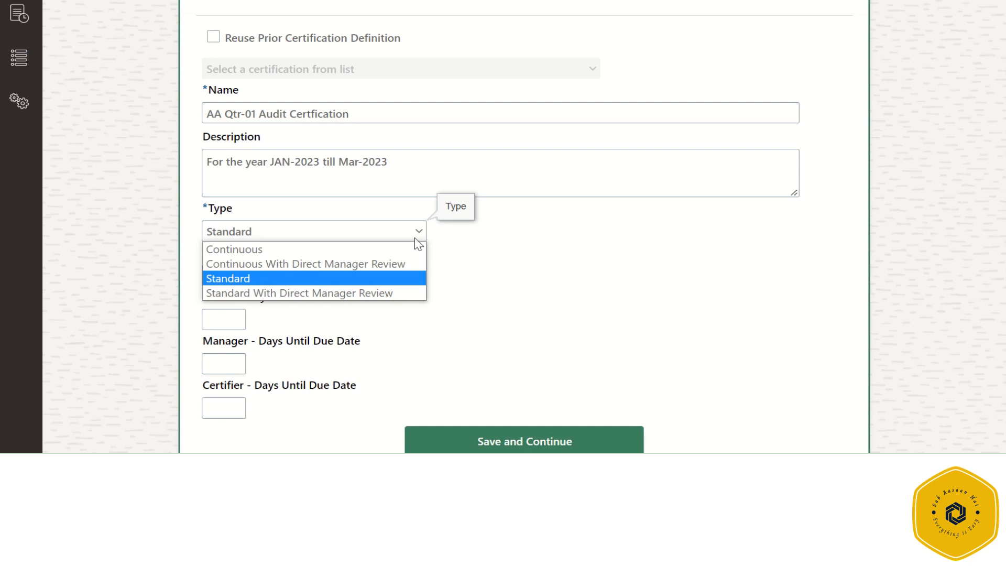
click(406, 282)
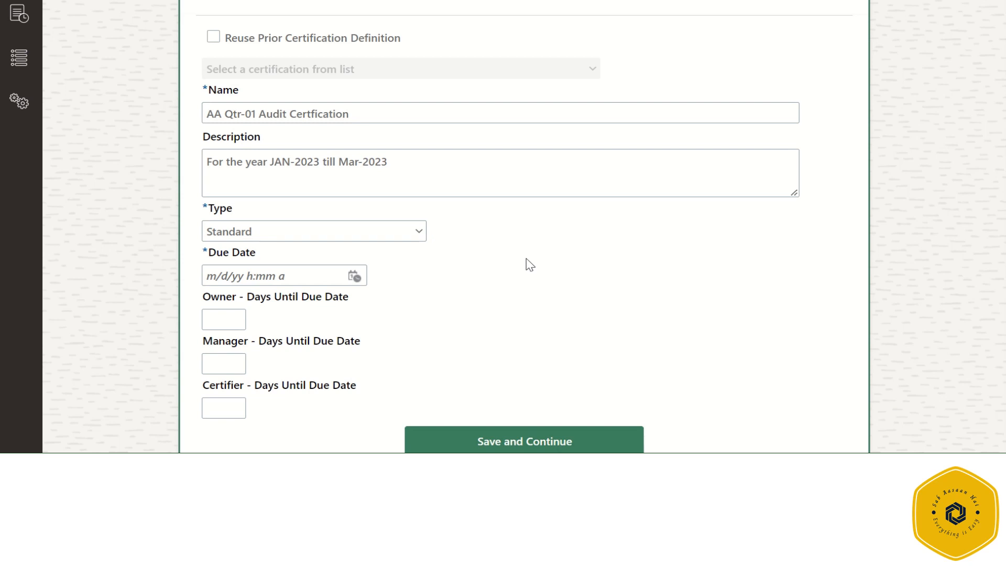
Step: Set the certification's due date to 12/31/22 2:08 AM
click(356, 285)
scroll(453, 358, down, 4)
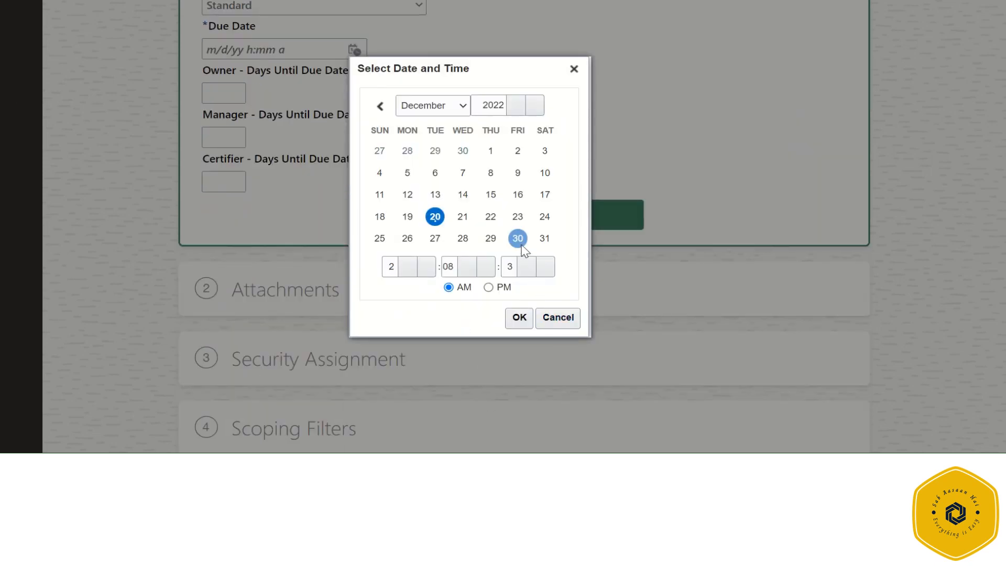
click(544, 238)
click(518, 316)
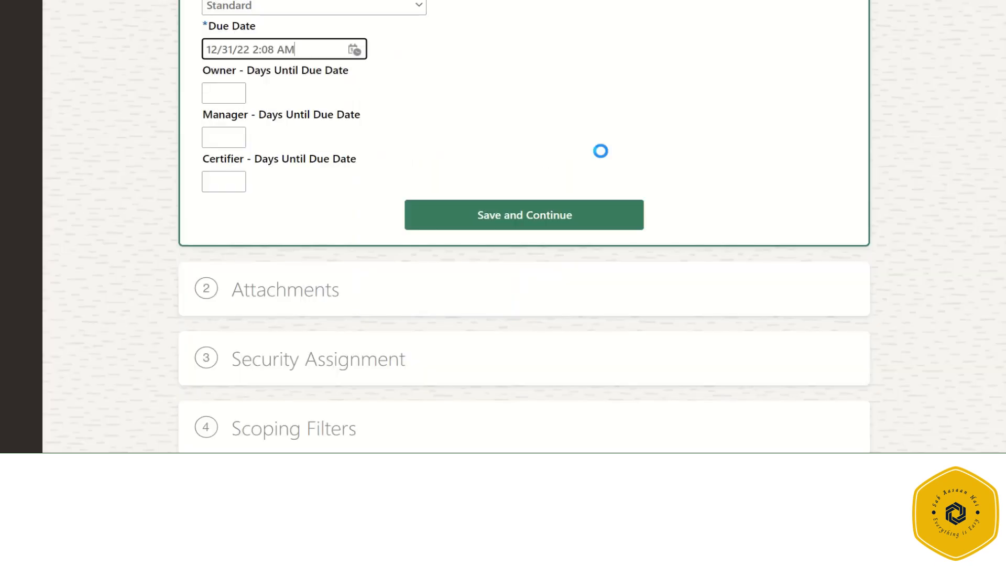
Step: Set the days until due date to 3 for the owner, 2 for the manager and 1 for the certifier
scroll(524, 92, up, 1)
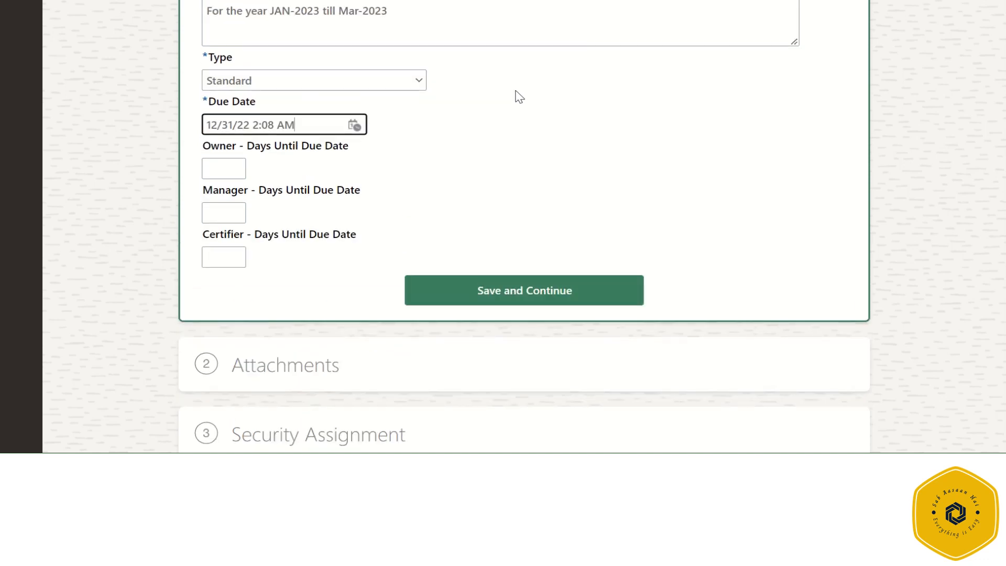
click(241, 167)
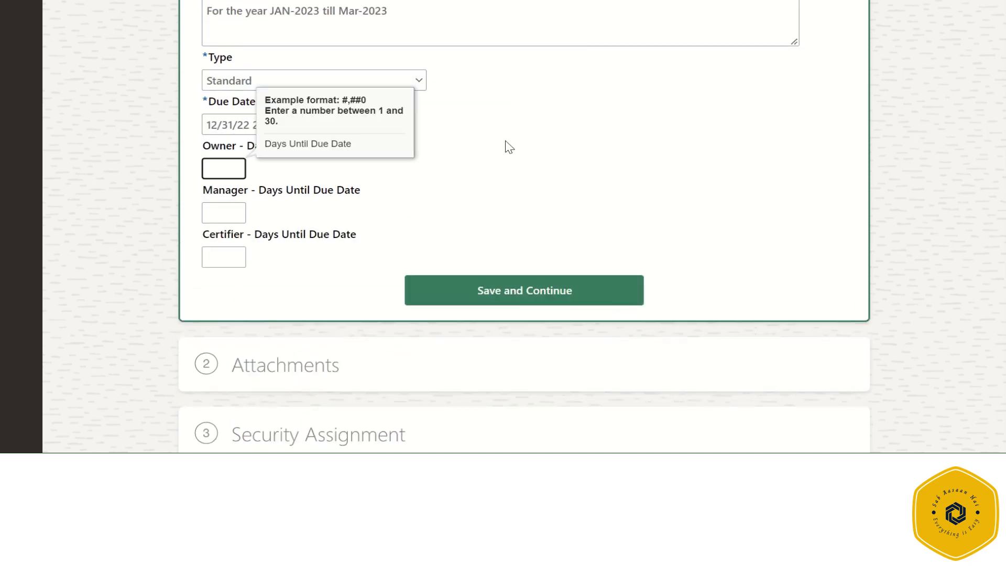
text(3)
key(Tab)
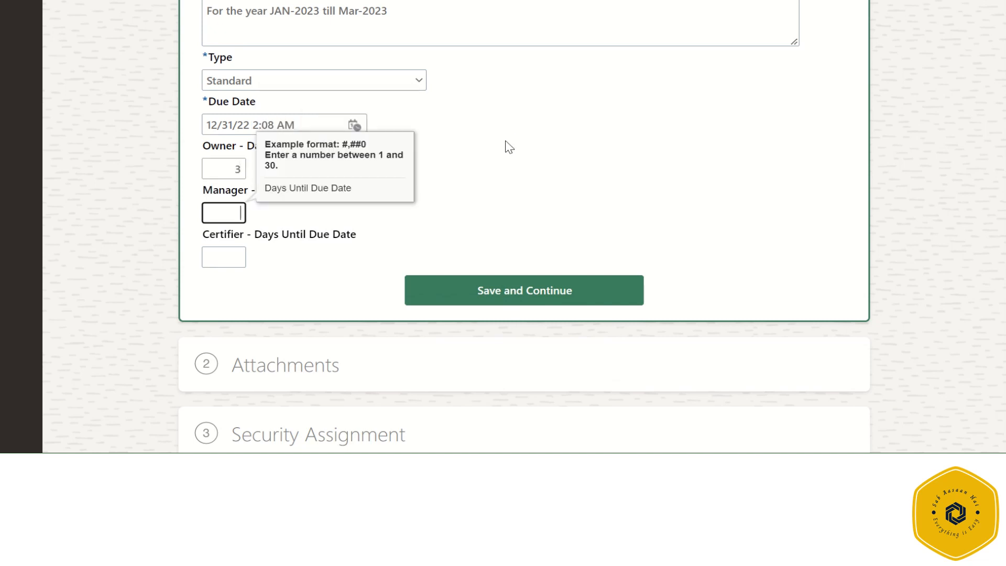
text(2)
key(Tab)
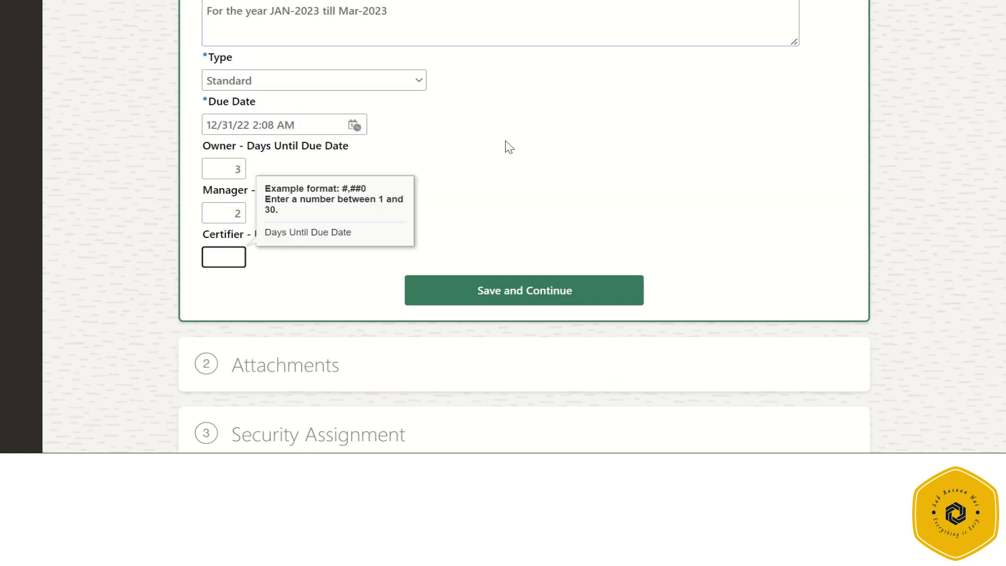
text(1)
key(Tab)
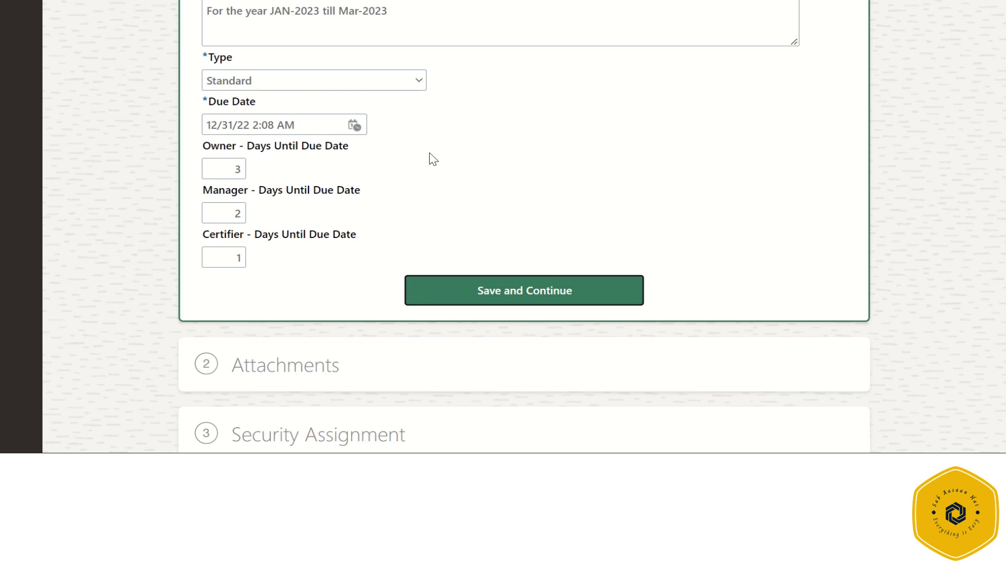
Step: Change the days until due date to 7 for the owner, 4 for the manager and 3 for the certifier
scroll(434, 158, up, 4)
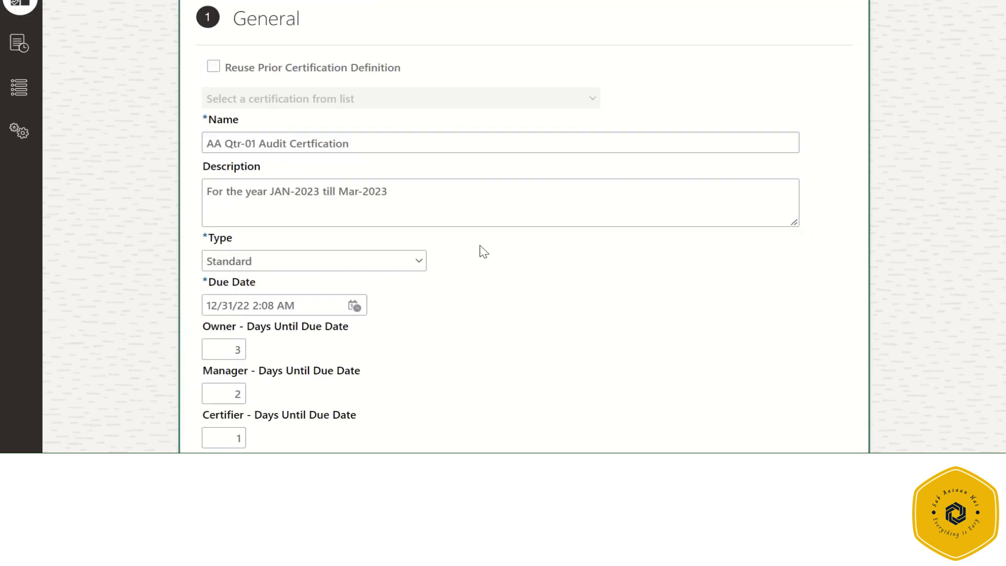
scroll(483, 251, down, 2)
scroll(483, 251, down, 2)
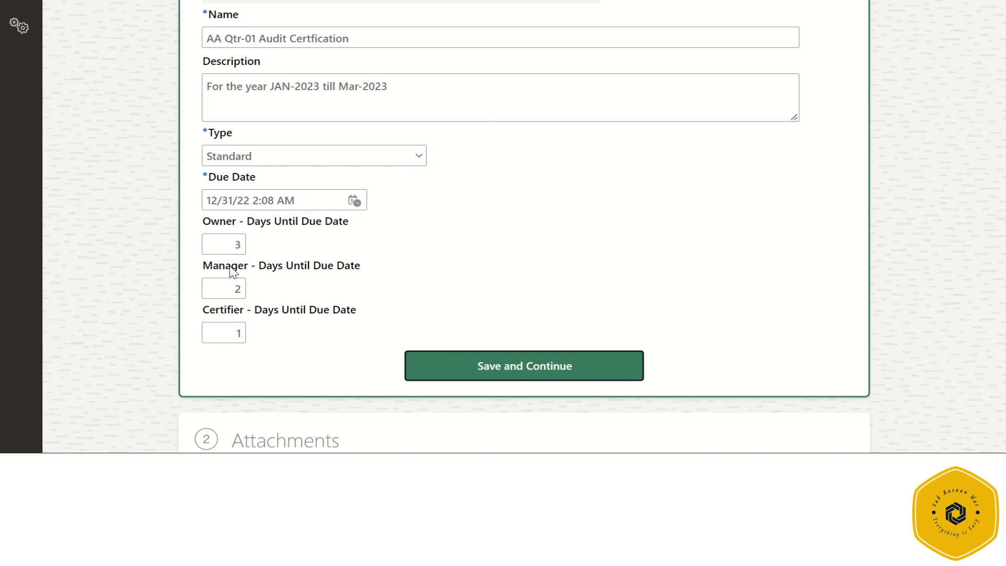
click(236, 245)
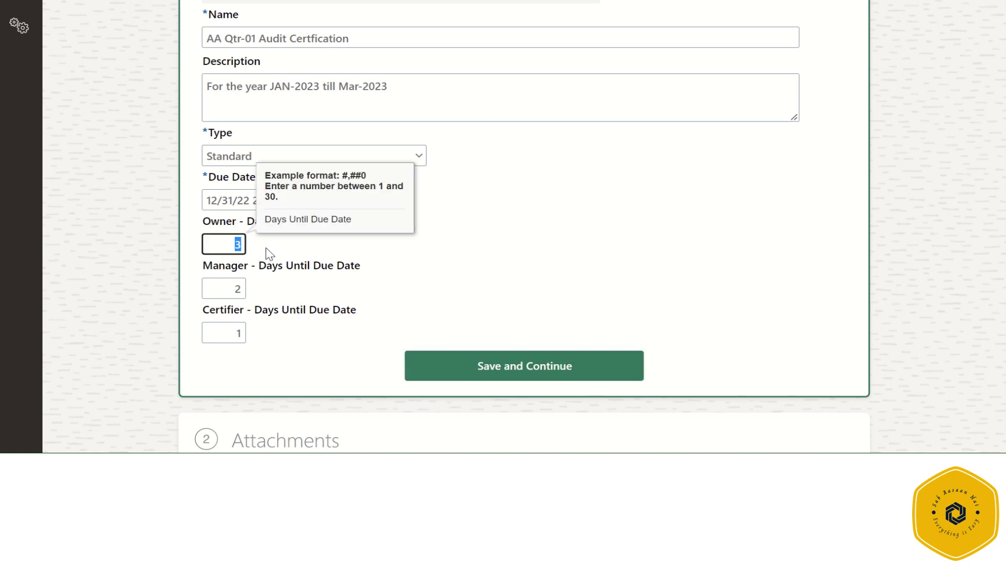
text(7)
key(Tab)
text(4)
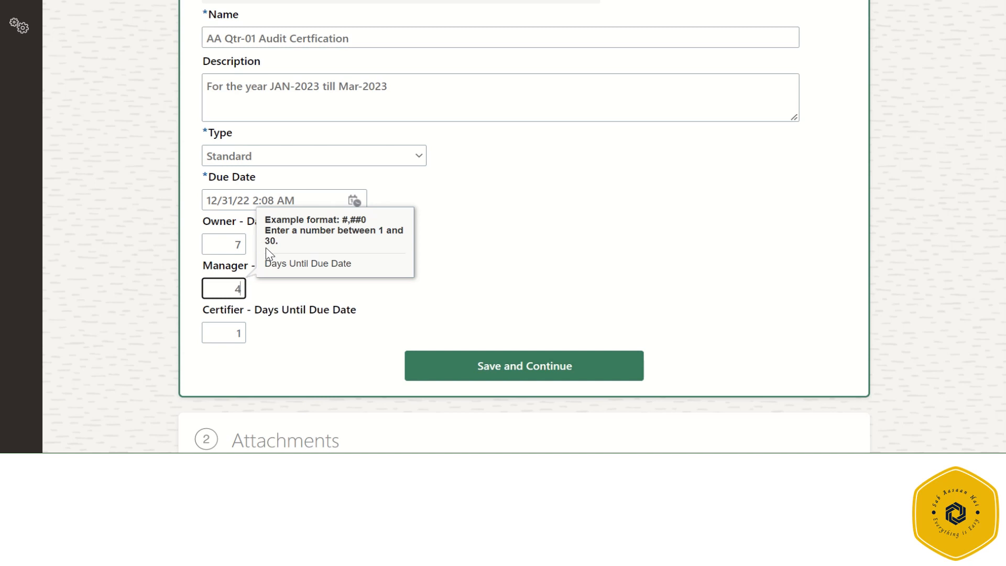
key(Tab)
text(3)
key(Tab)
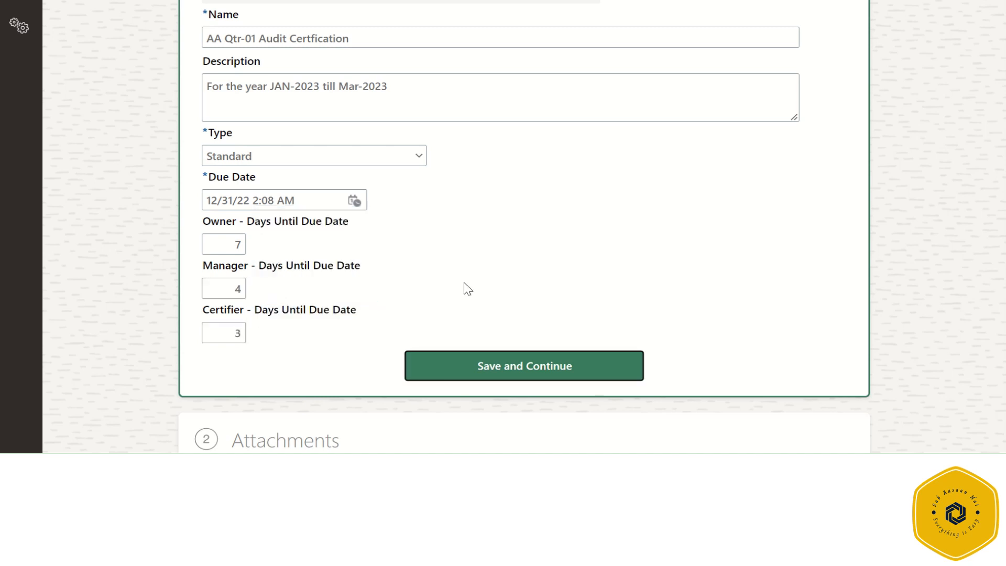
Step: Save the certification's general details and continue past the attachments section without adding any files
scroll(463, 282, up, 1)
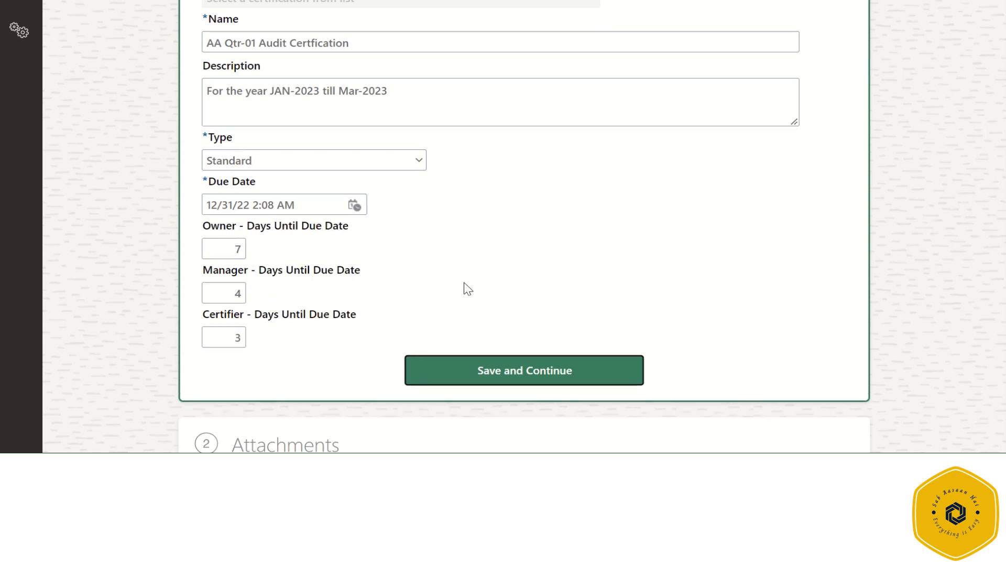
scroll(523, 266, down, 1)
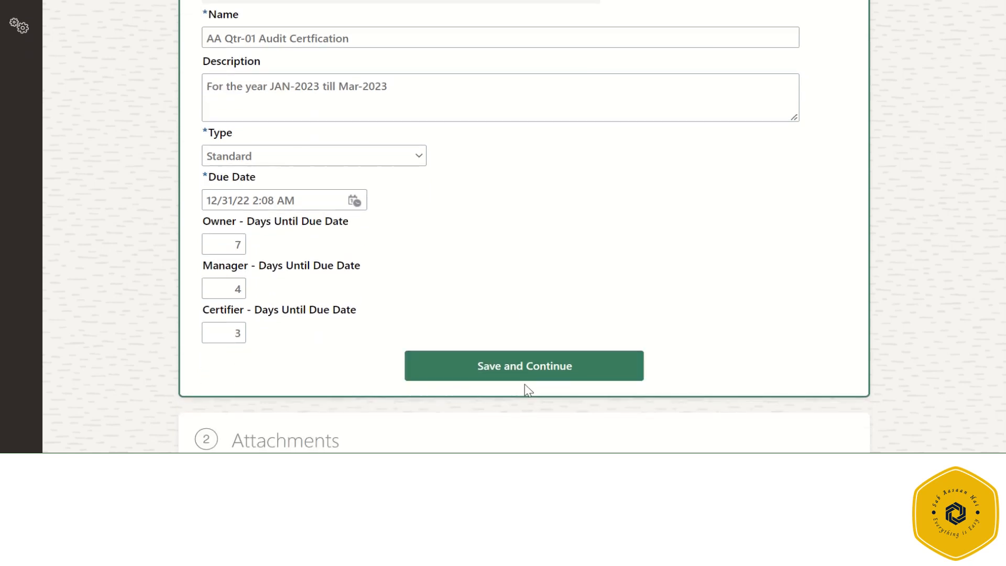
scroll(561, 287, up, 3)
scroll(563, 276, down, 2)
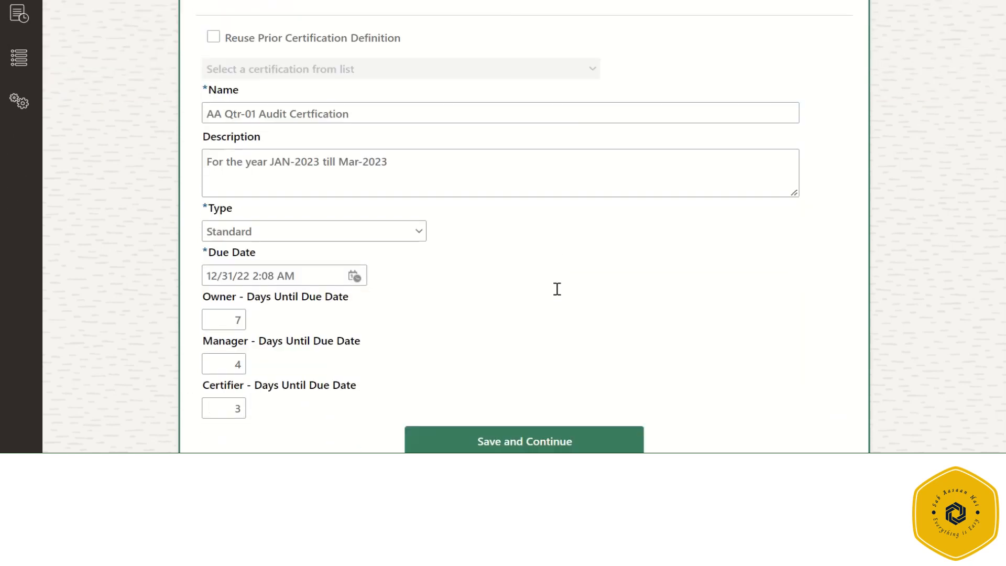
click(534, 440)
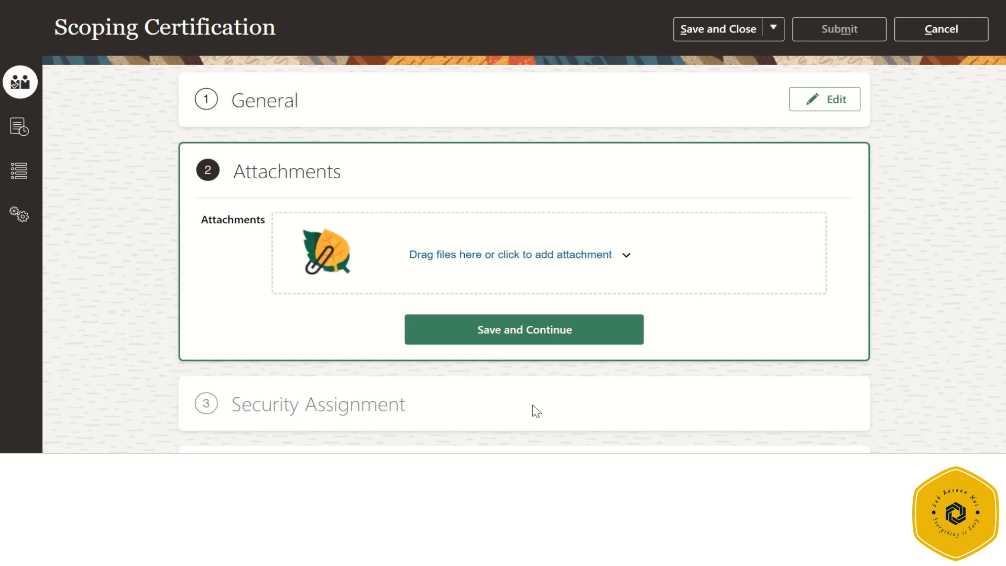
click(509, 335)
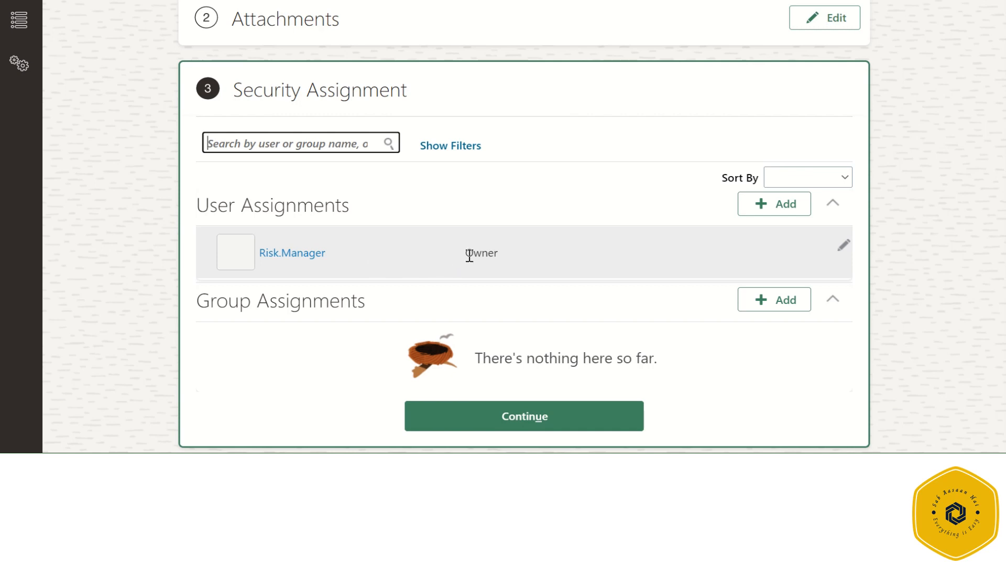
Step: Add HR.Governanace to the user assignments as Editor with the Manager authorization and save the assignment
drag(465, 252, 498, 254)
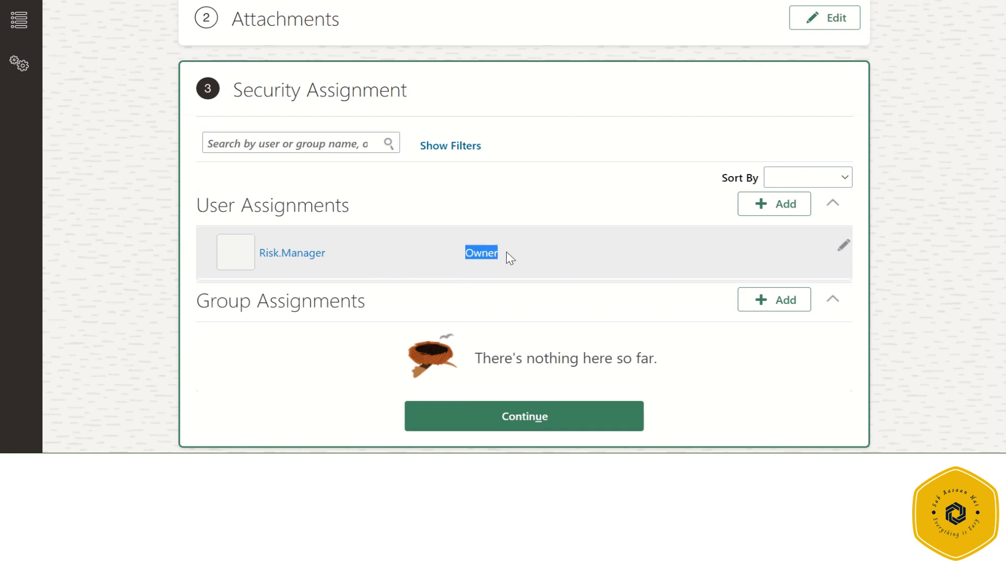
click(513, 202)
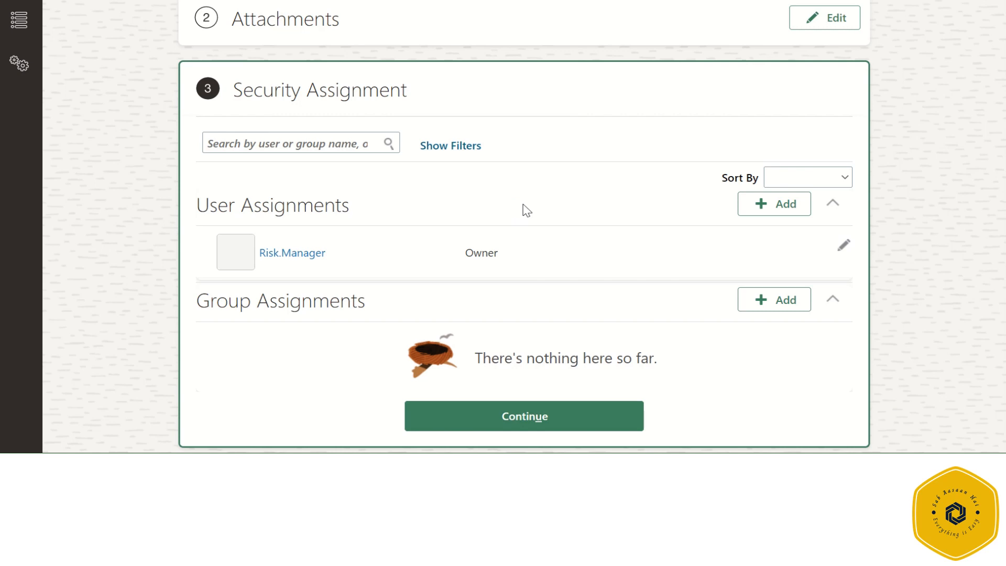
click(792, 205)
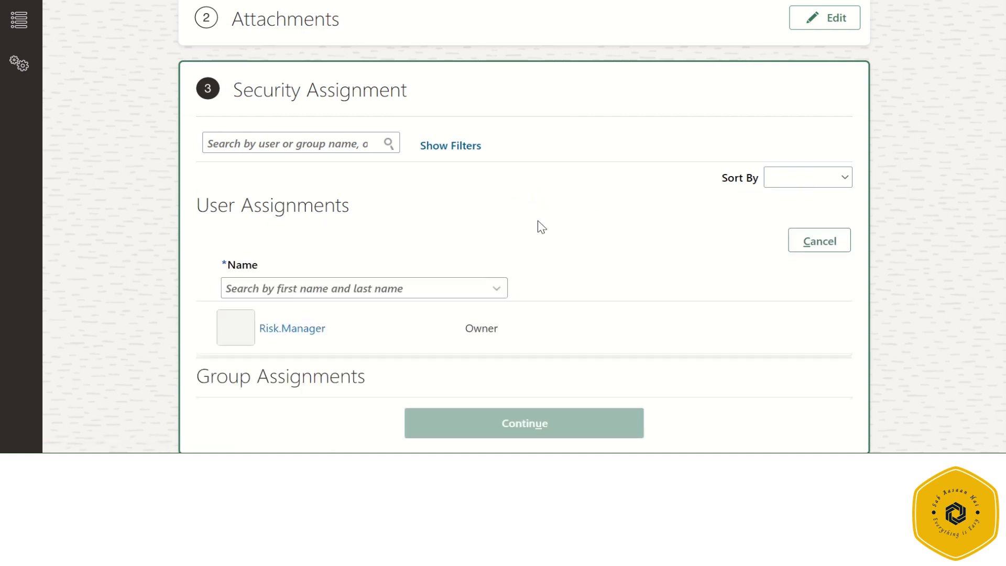
click(454, 287)
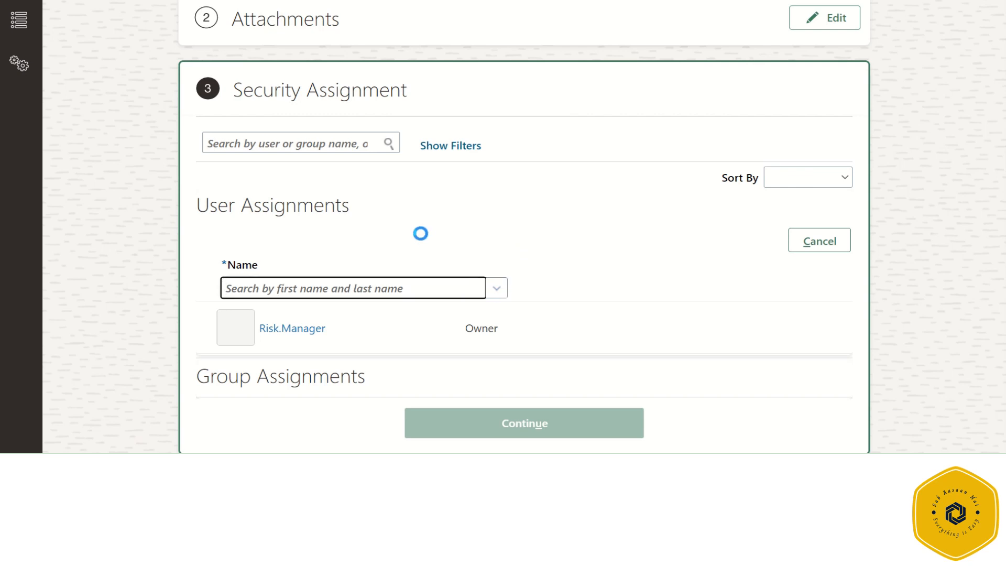
text(HR)
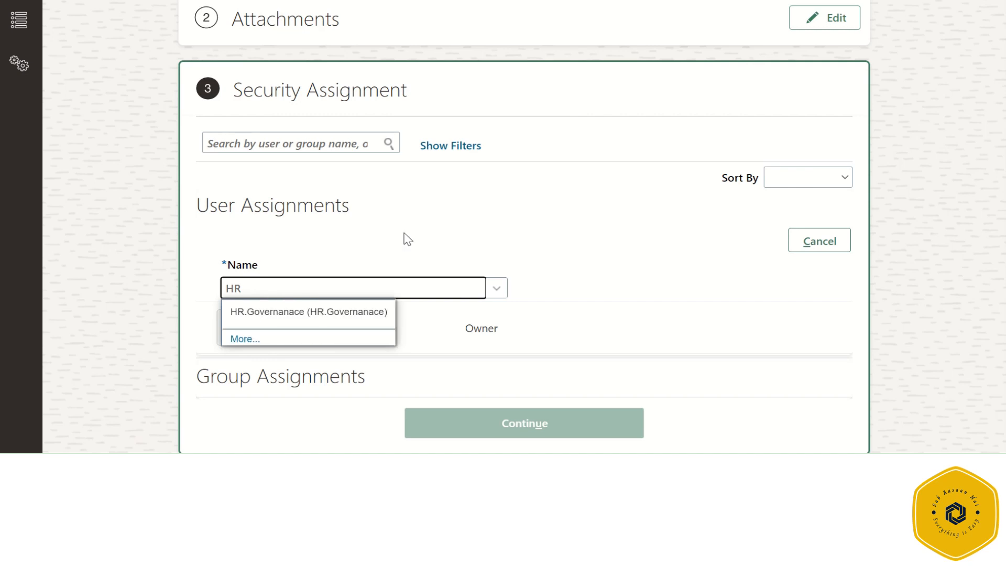
click(369, 311)
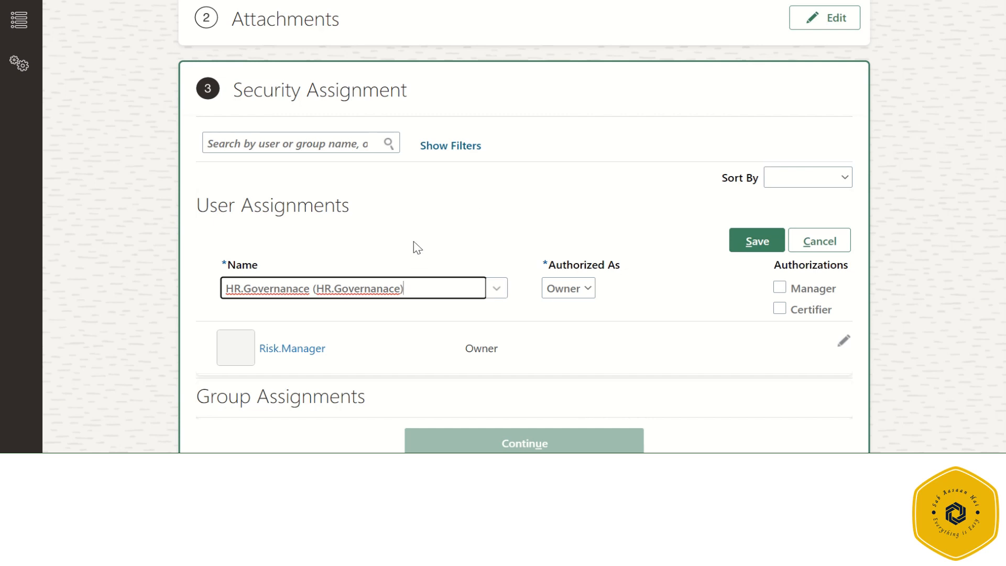
click(567, 288)
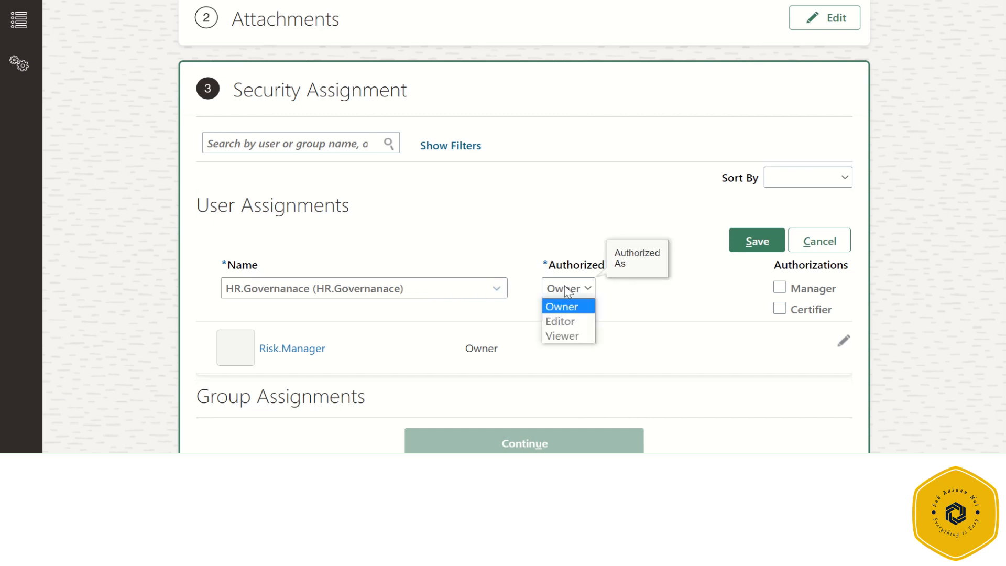
click(563, 321)
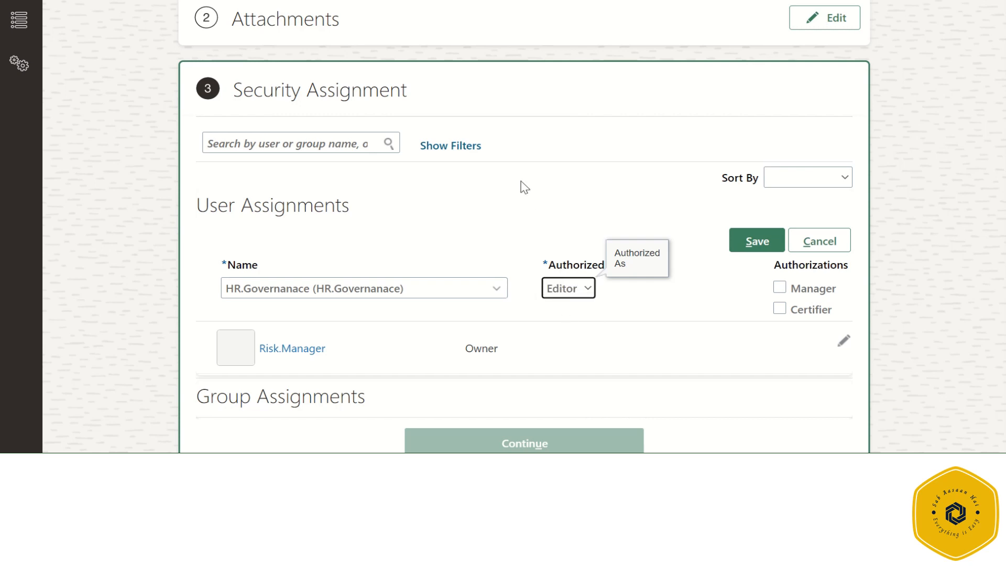
click(511, 215)
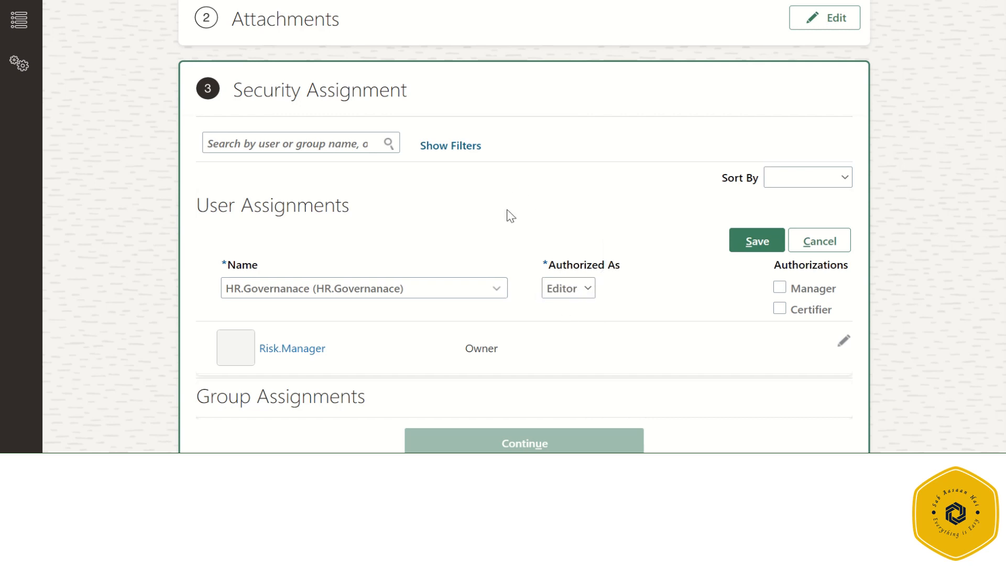
click(779, 288)
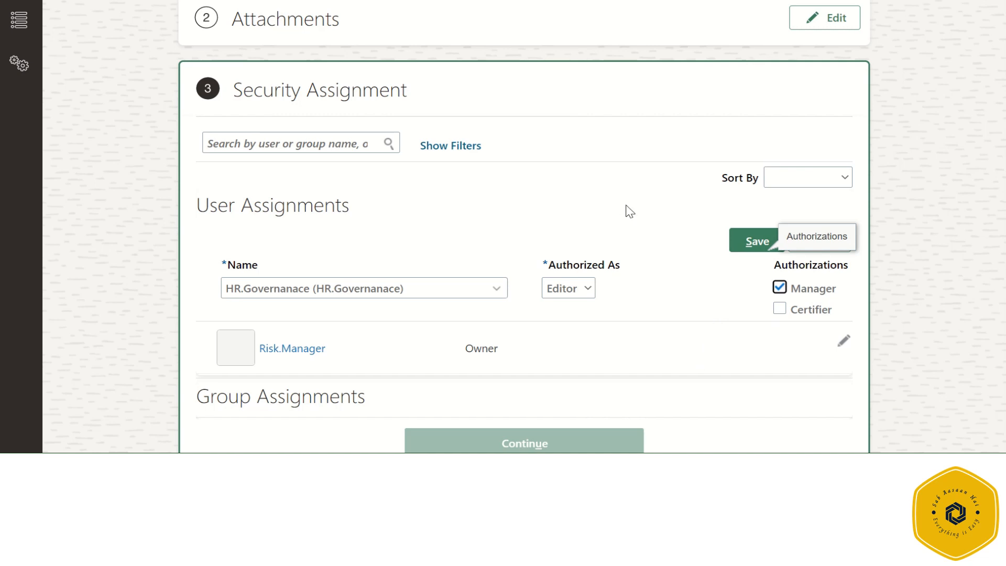
click(757, 240)
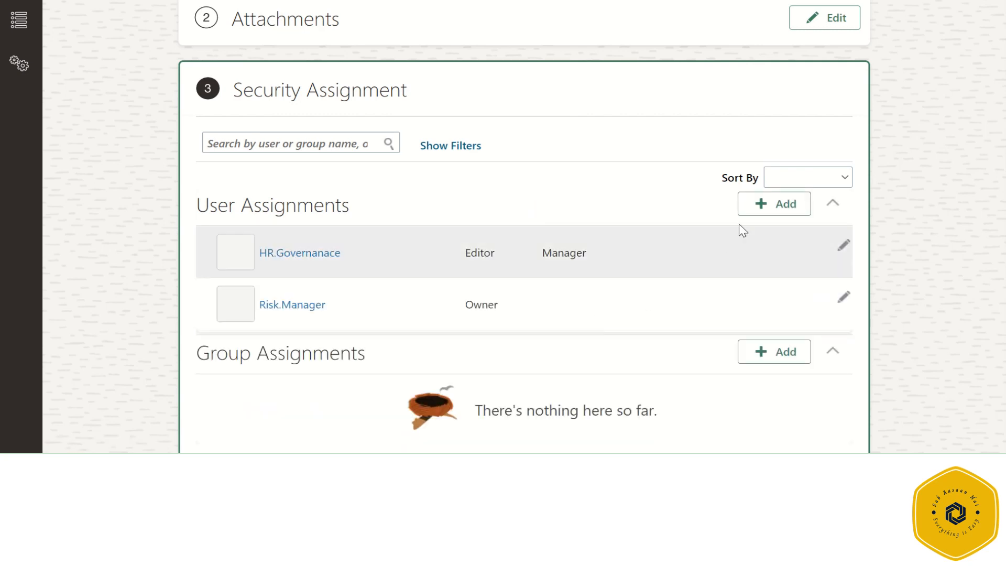
Step: Add Internal.Auditor to the user assignments as Viewer with the Certifier authorization and save the assignment
click(756, 212)
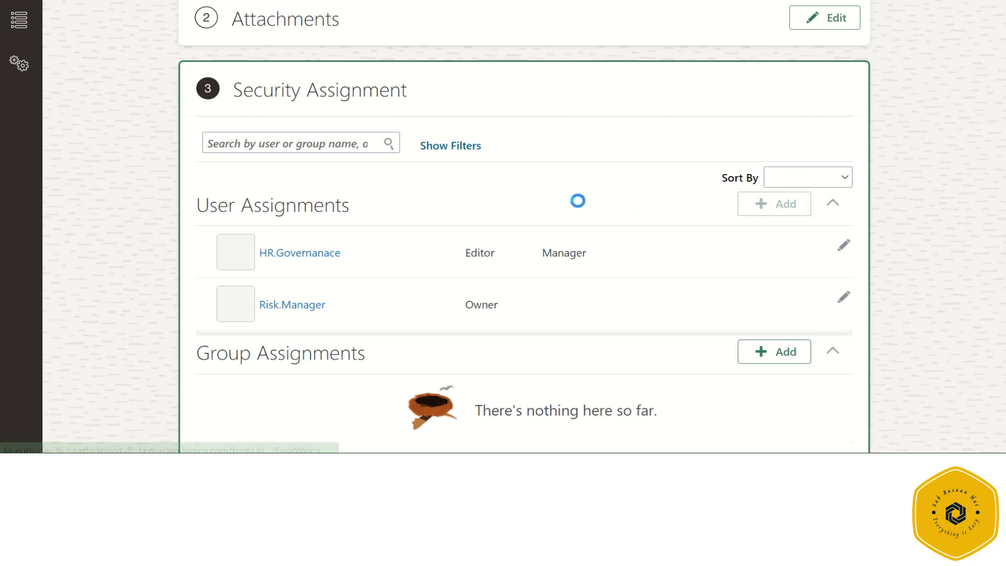
click(410, 292)
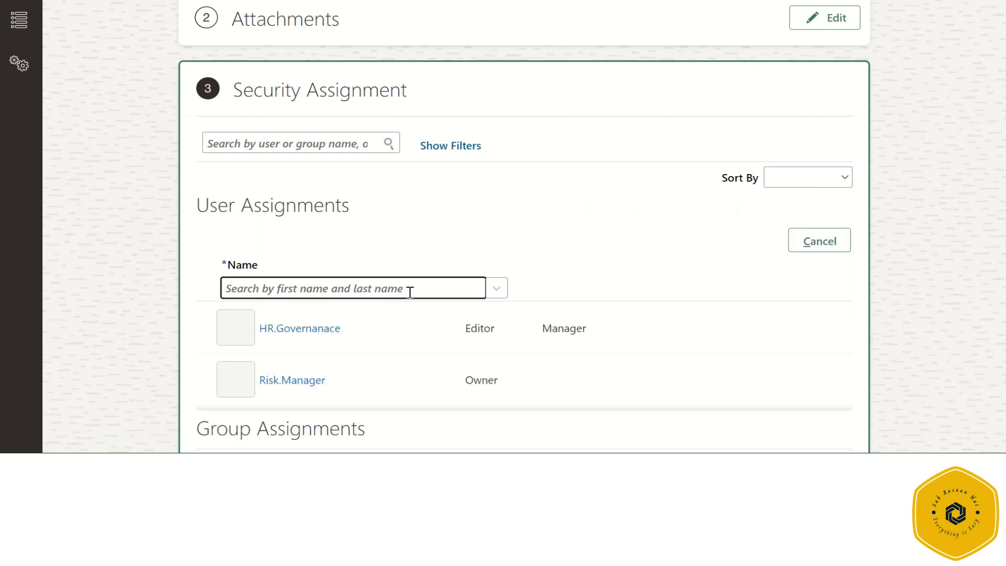
text(Inter)
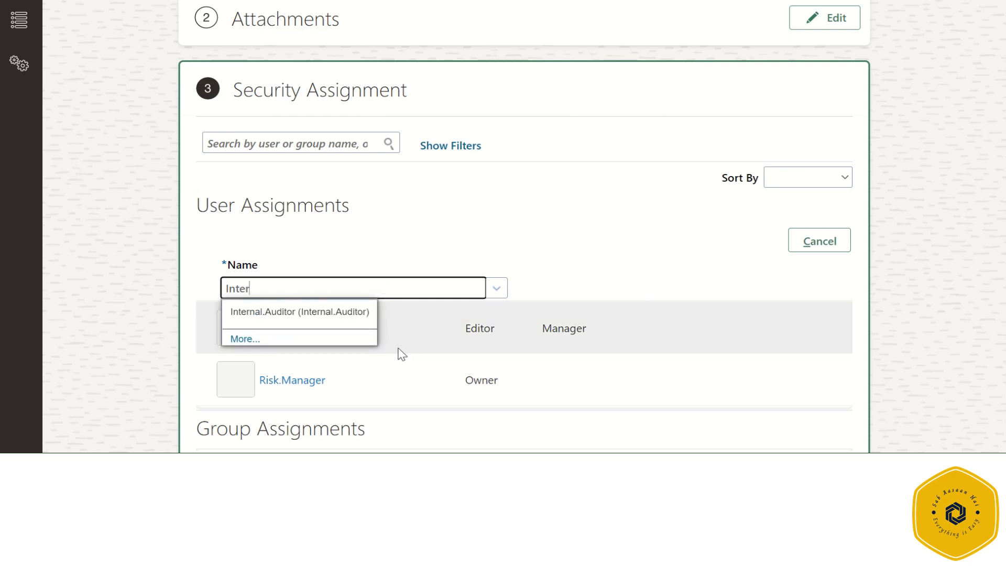
click(357, 313)
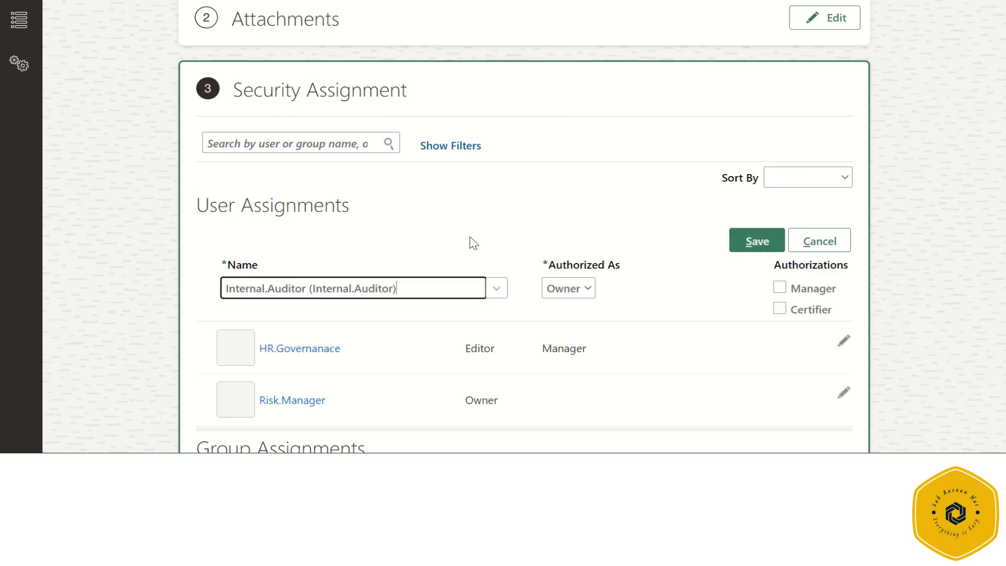
click(587, 289)
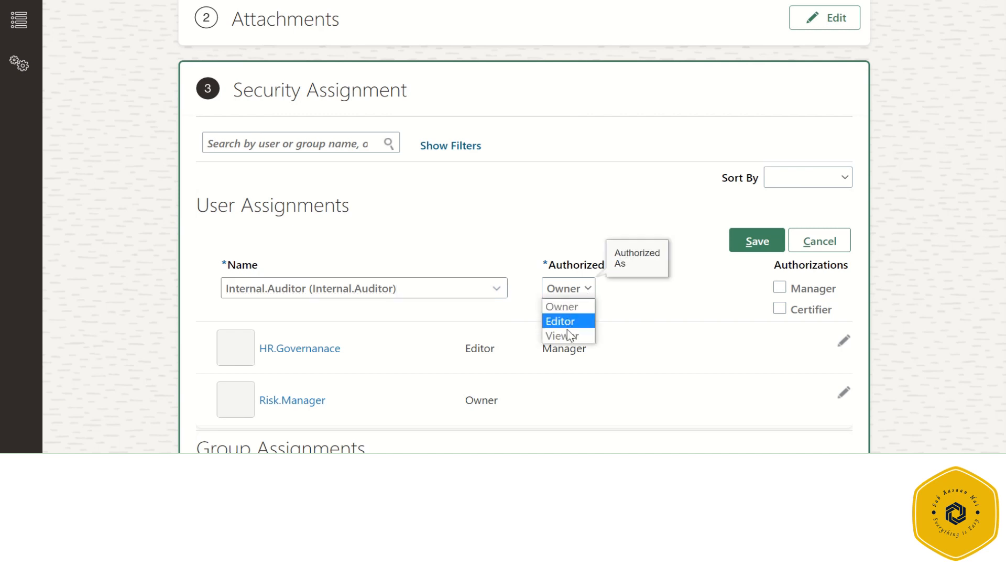
click(567, 336)
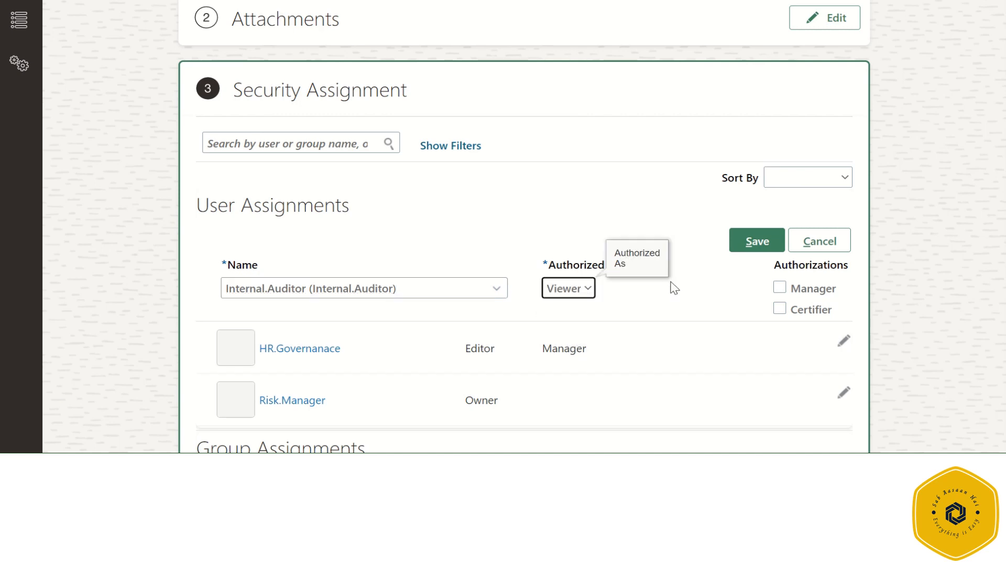
click(779, 310)
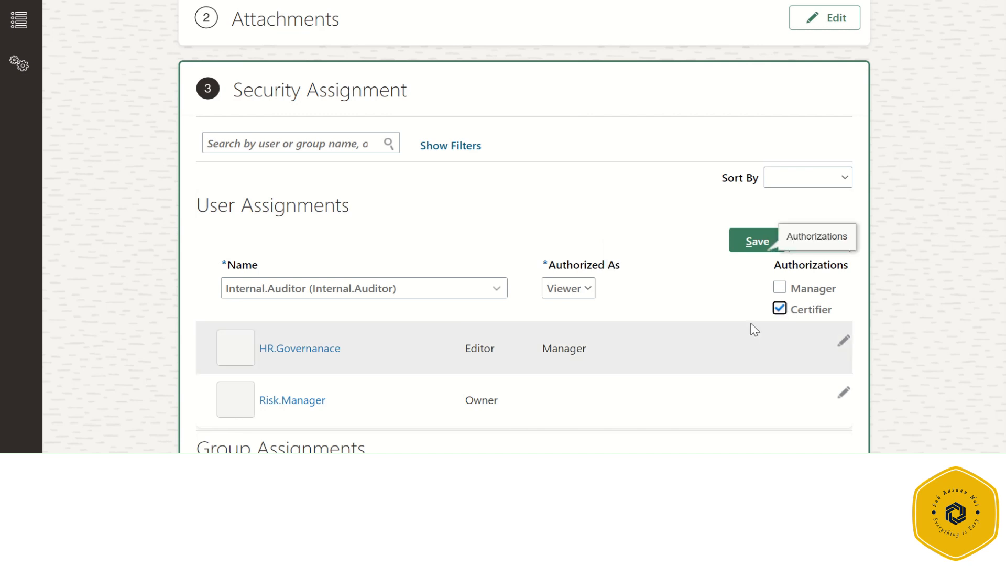
click(750, 244)
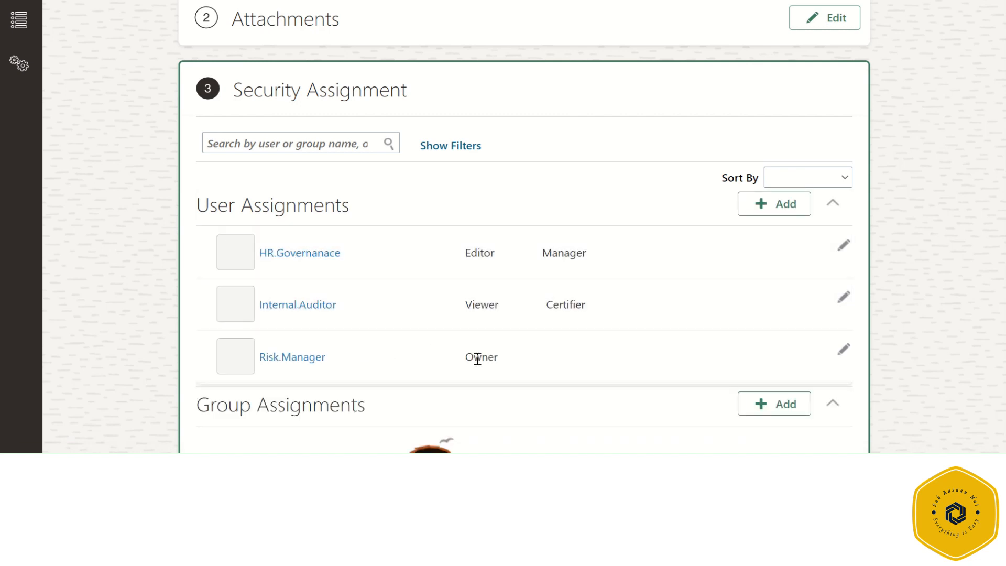
Step: Review the assigned user roles and continue to the scoping filters without adding a group assignment
drag(466, 357, 501, 361)
click(474, 306)
drag(547, 307, 604, 312)
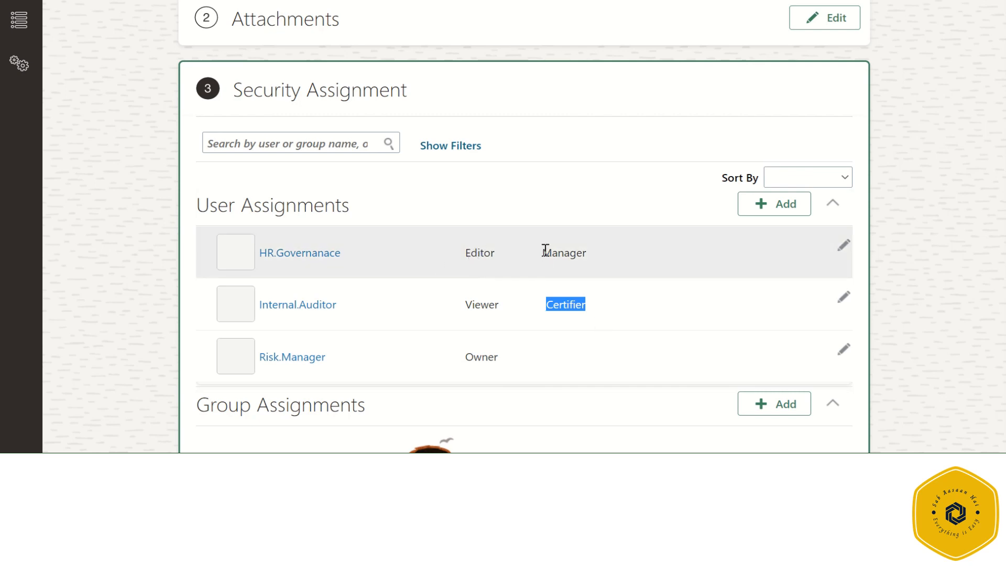
drag(544, 252, 600, 260)
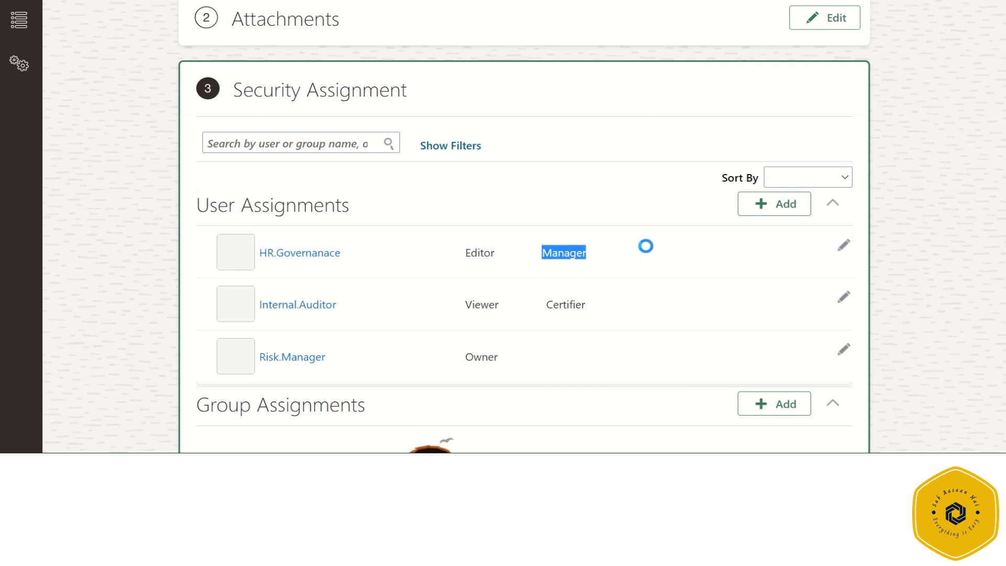
scroll(650, 252, down, 1)
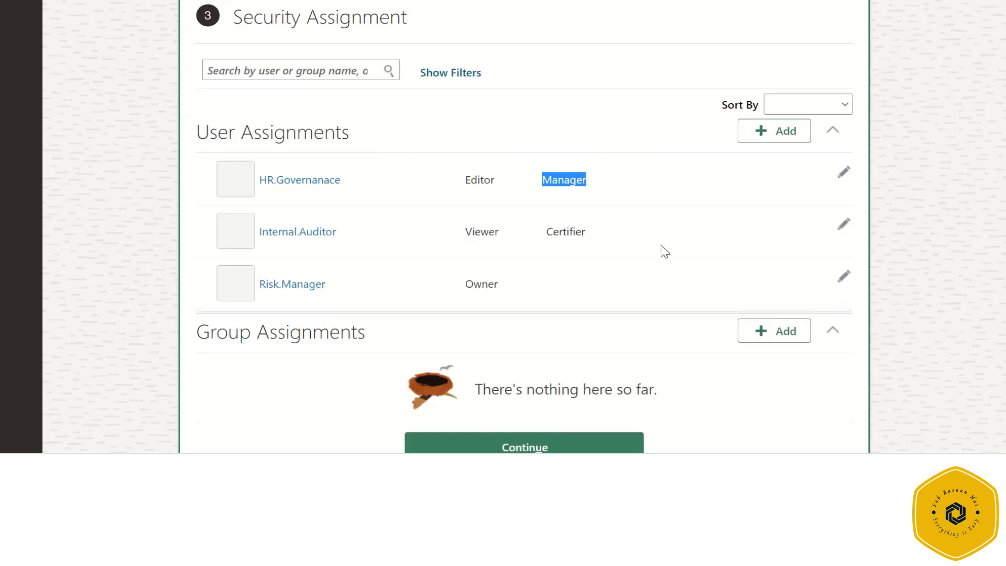
scroll(644, 253, down, 1)
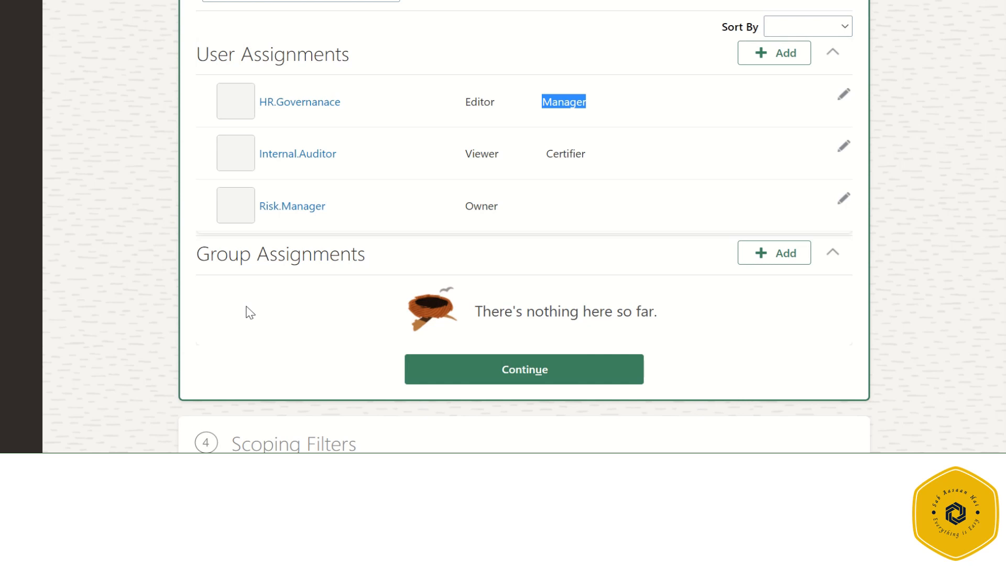
click(530, 368)
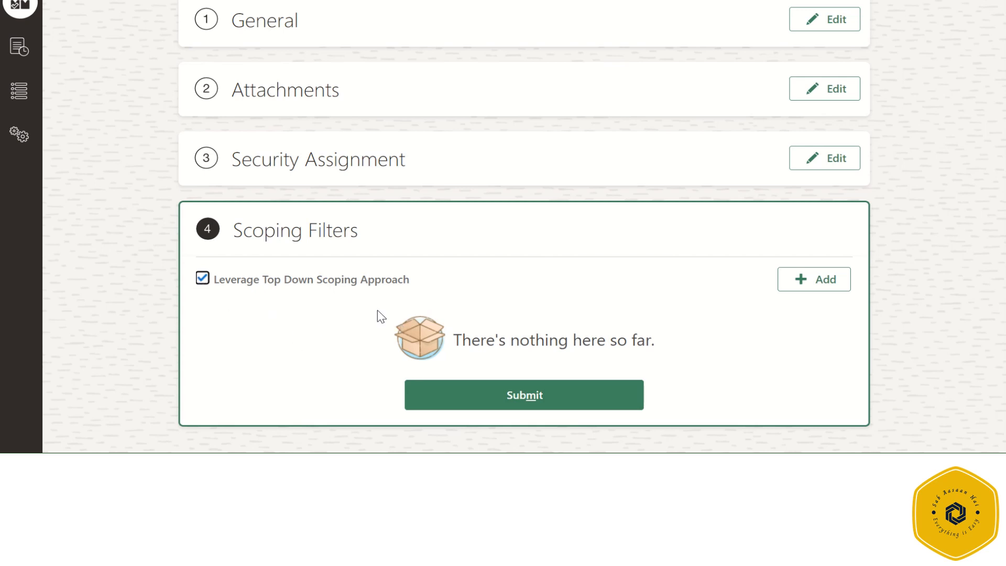
Step: Add a scoping filter with the Access Condition object, Access Point attribute and Equals condition
click(830, 280)
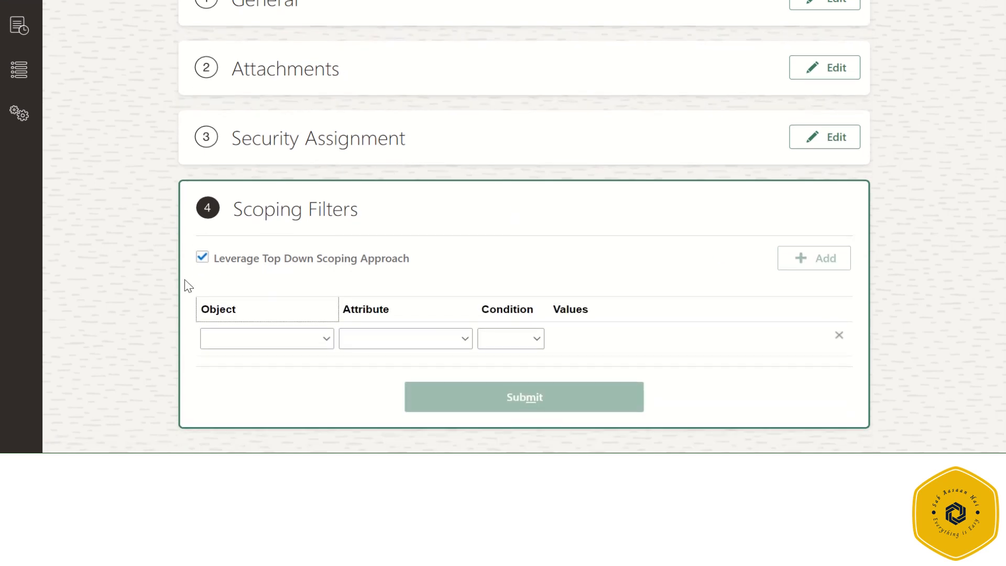
click(320, 340)
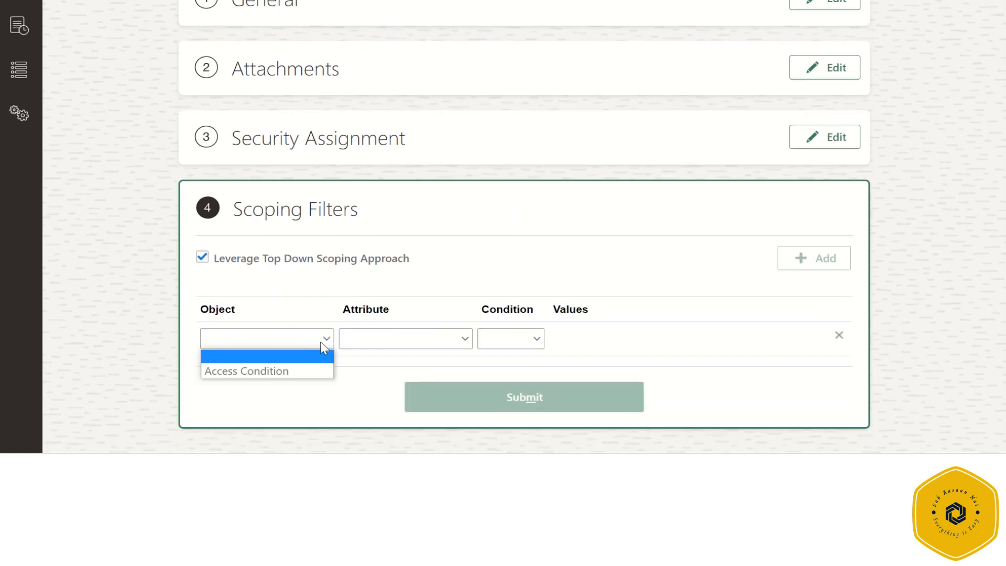
click(277, 371)
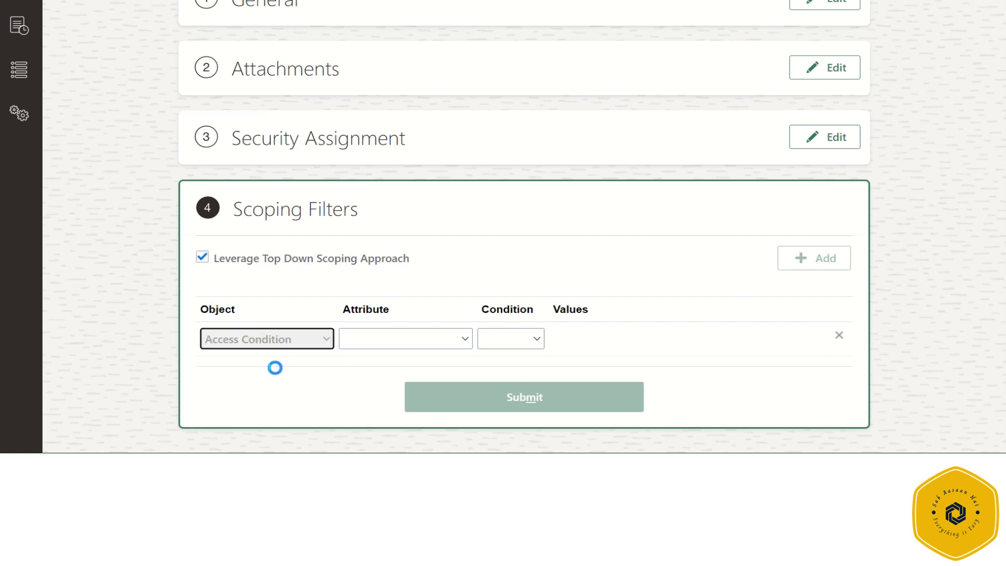
click(399, 344)
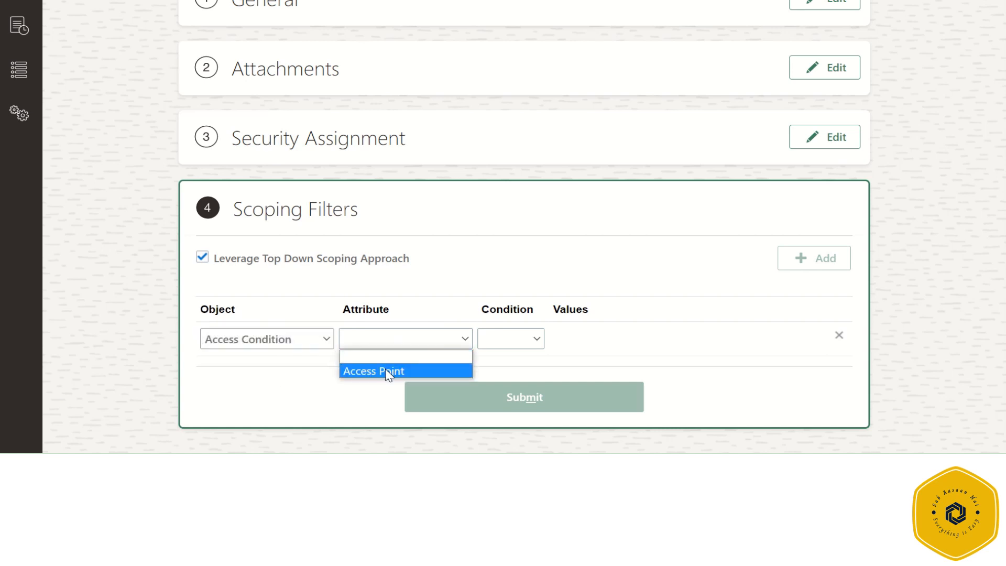
click(386, 369)
click(526, 343)
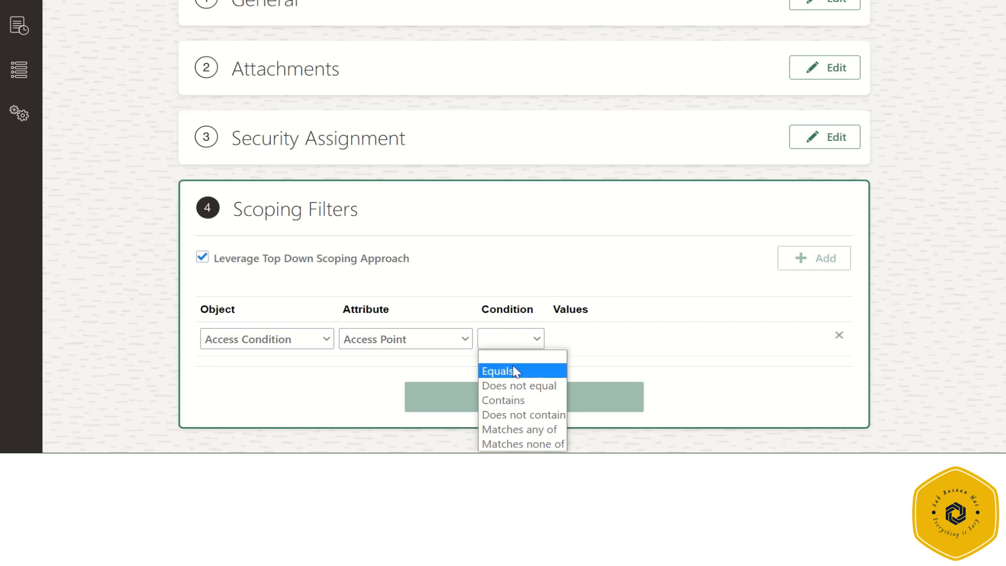
click(516, 370)
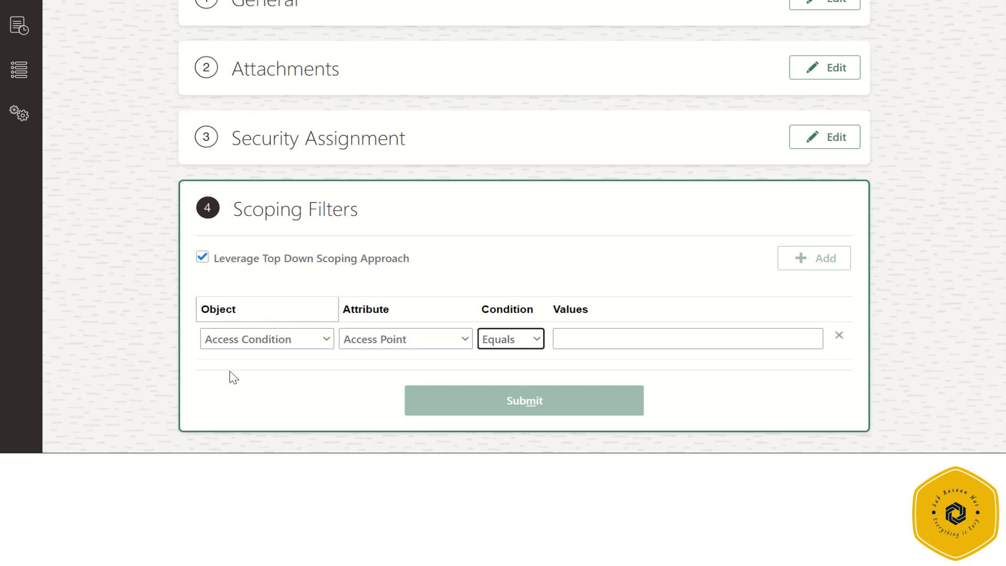
Step: Turn off the top down scoping approach to view the available filter objects, and turn it back on
click(203, 259)
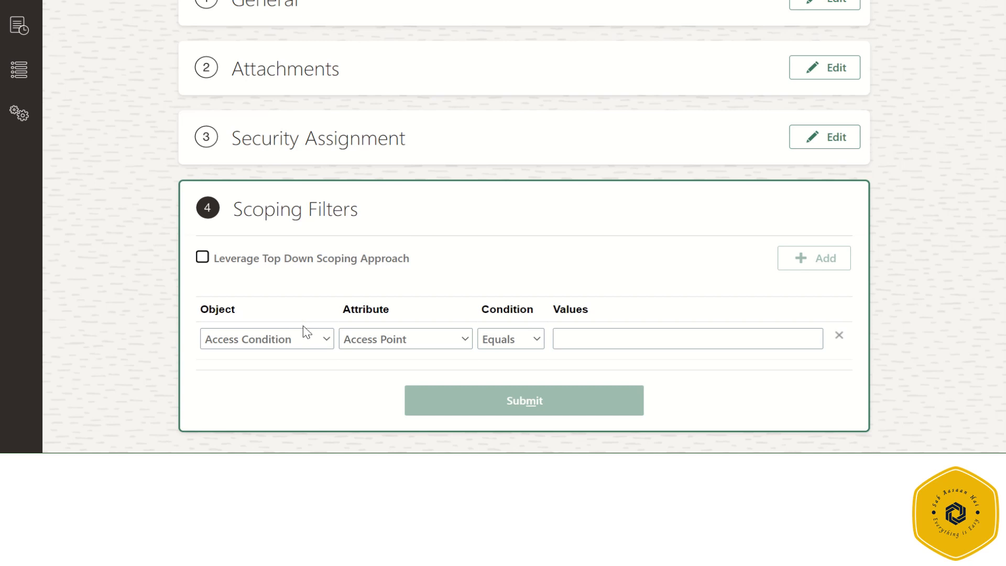
click(295, 337)
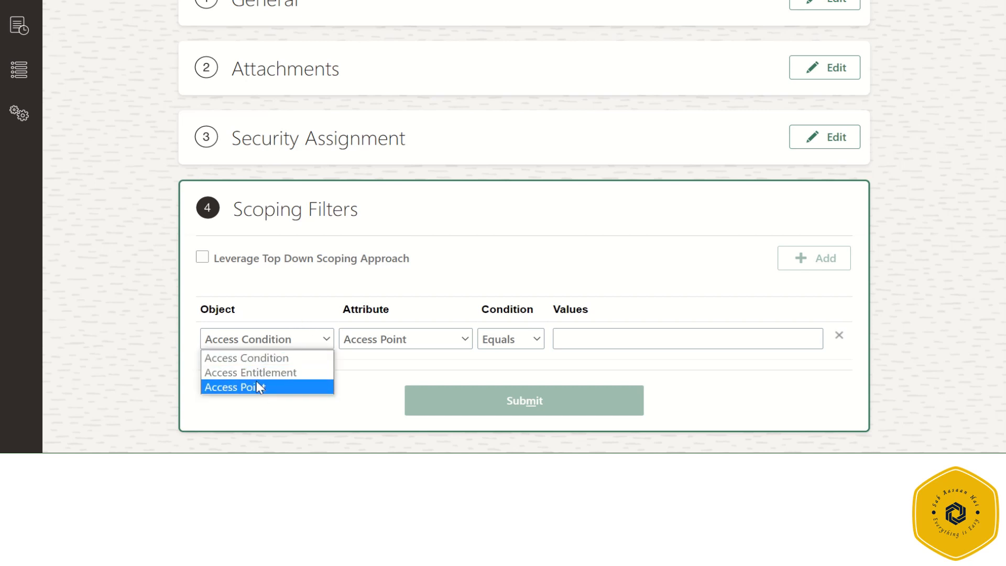
click(265, 410)
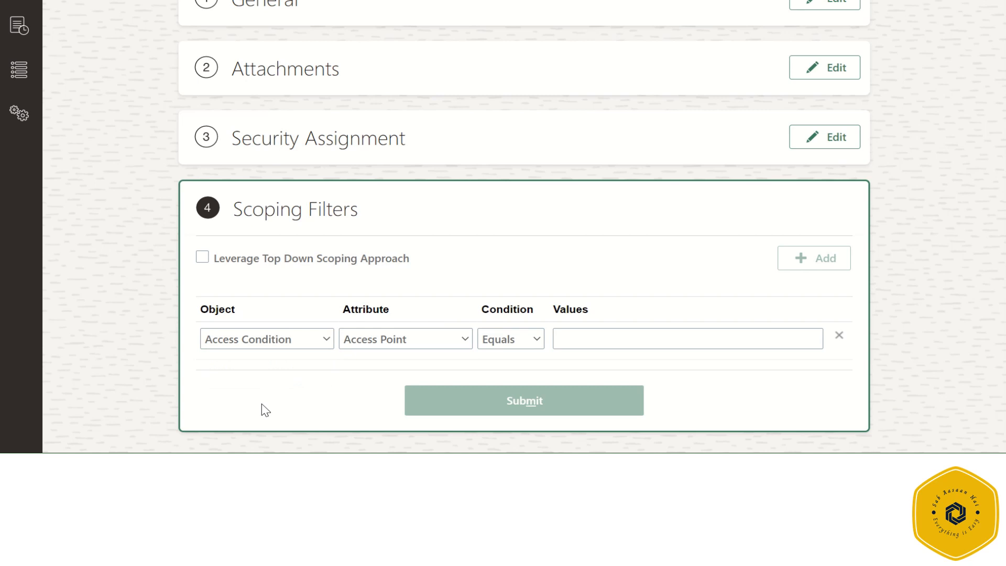
click(202, 257)
Step: Set the scoping filter's value to the Payroll Administrator role
click(698, 343)
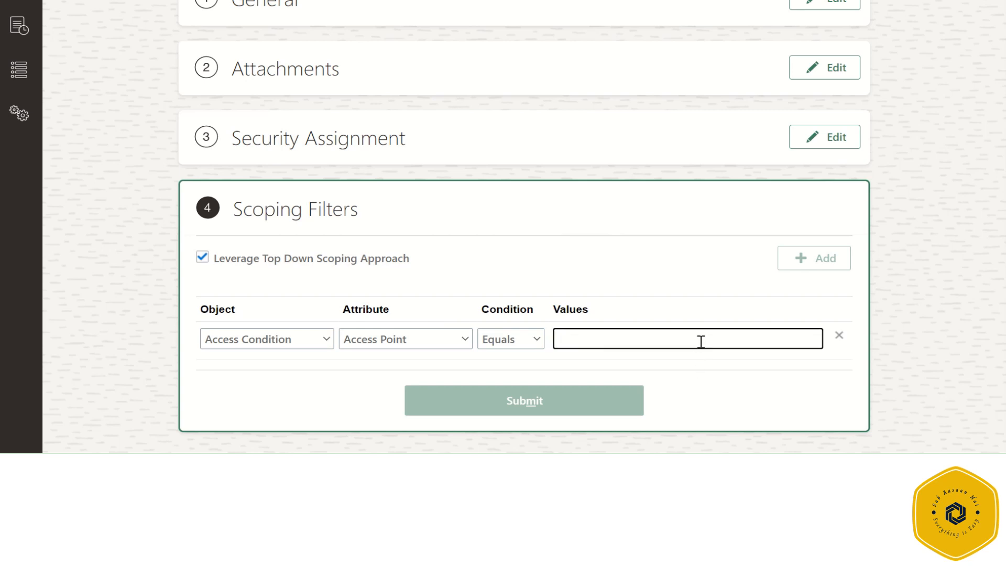
text(Payroll Ad)
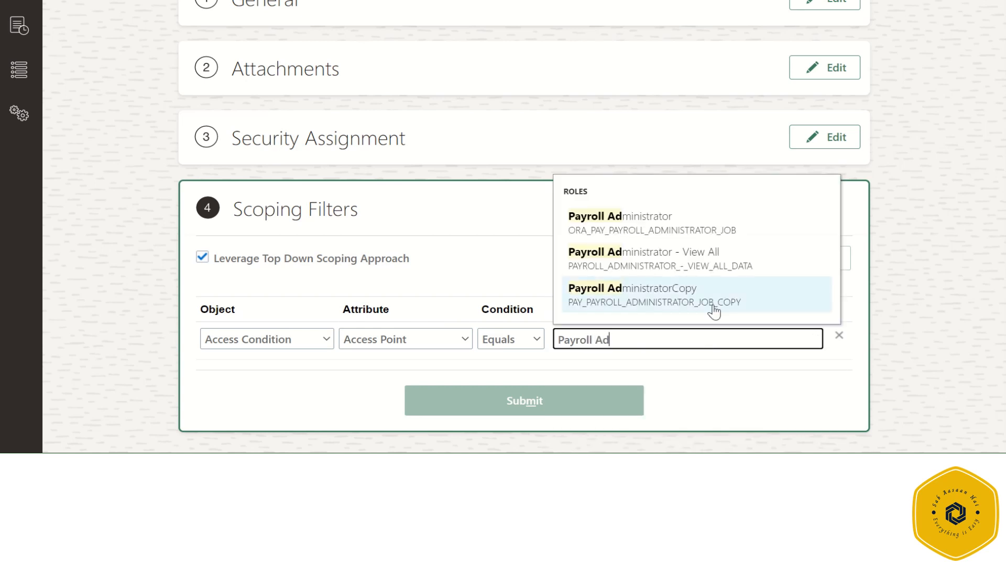
click(655, 218)
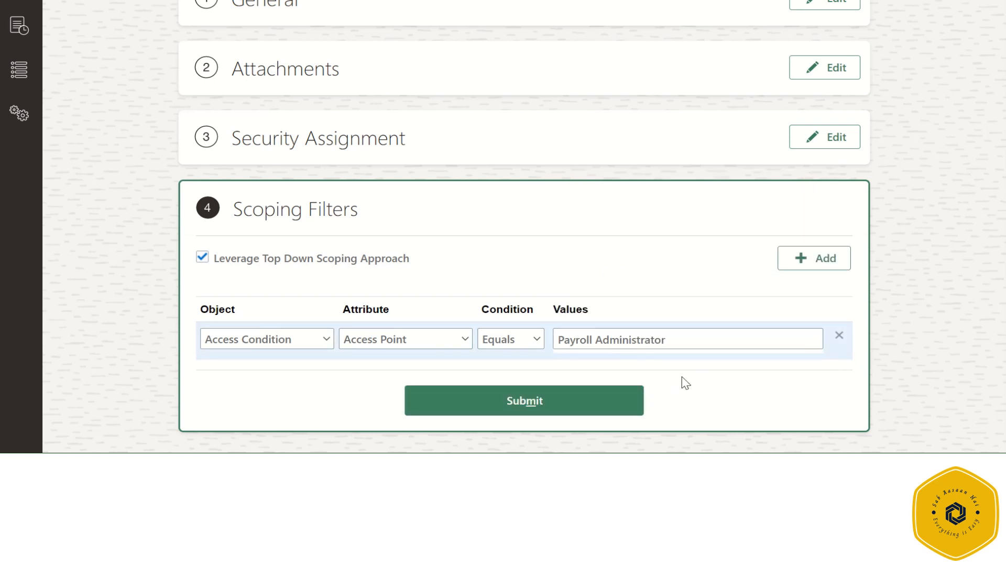
Step: Review the certification's sections, submit it for scoping and acknowledge the submission message
scroll(925, 338, up, 1)
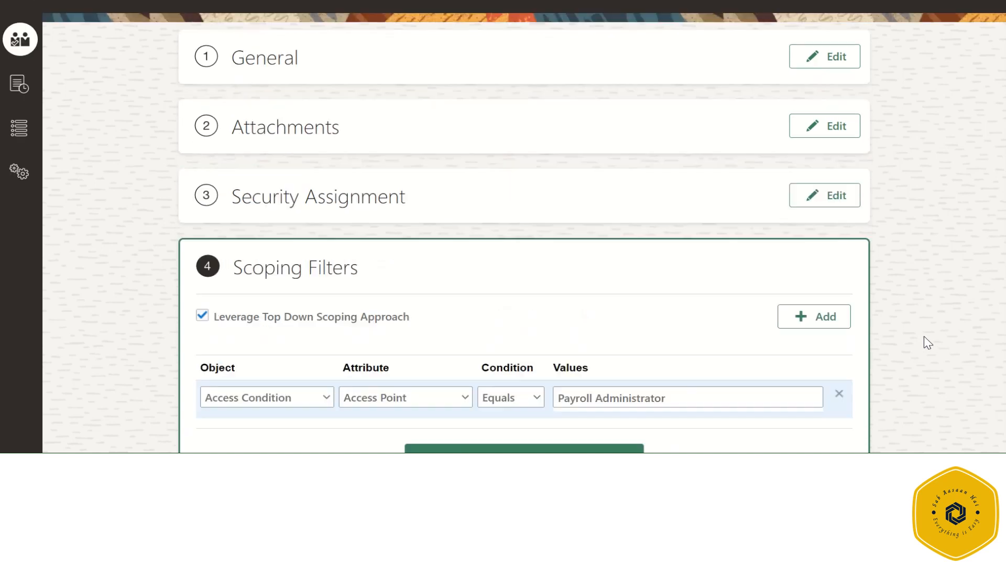
scroll(923, 337, up, 2)
scroll(923, 335, down, 3)
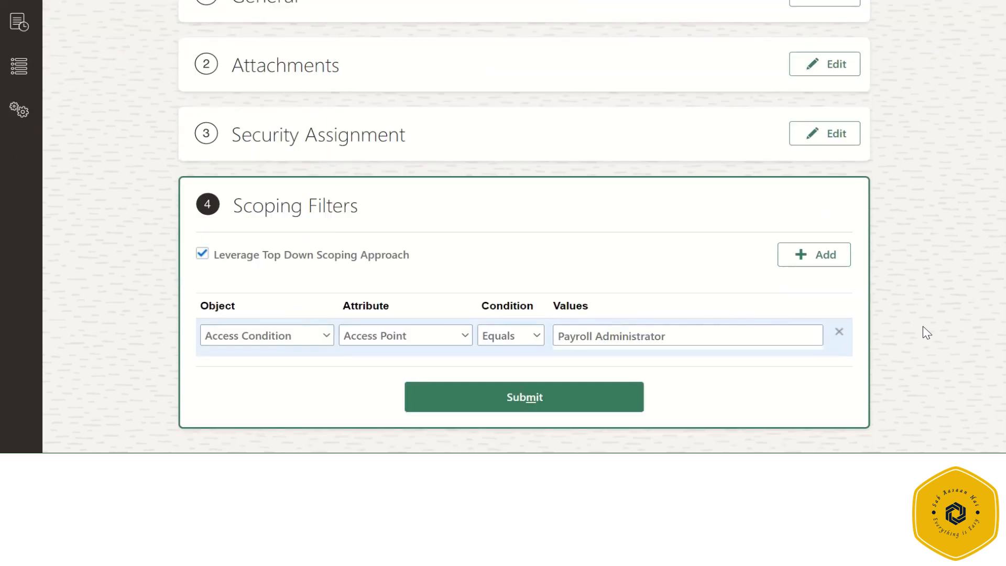
scroll(900, 344, up, 3)
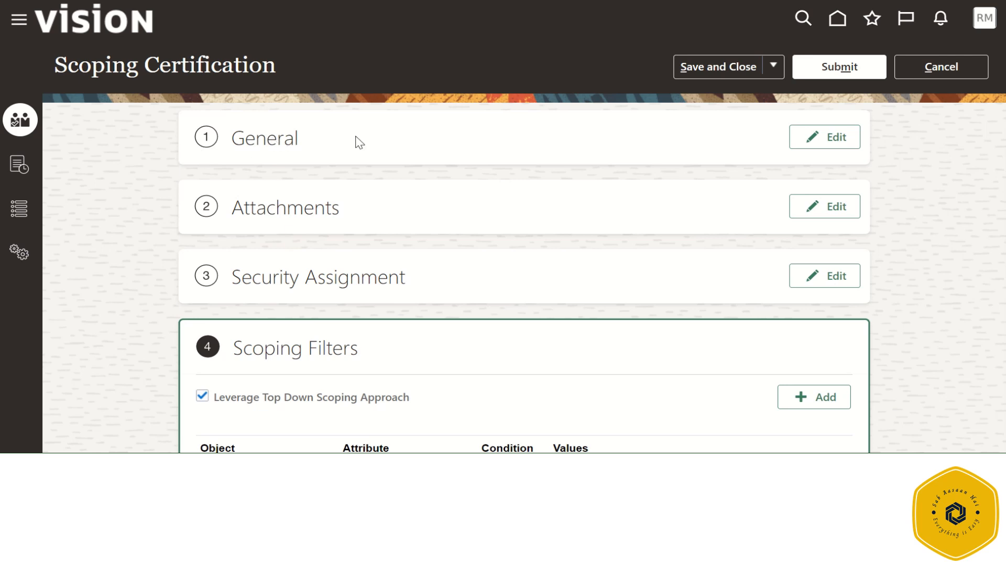
scroll(428, 234, down, 2)
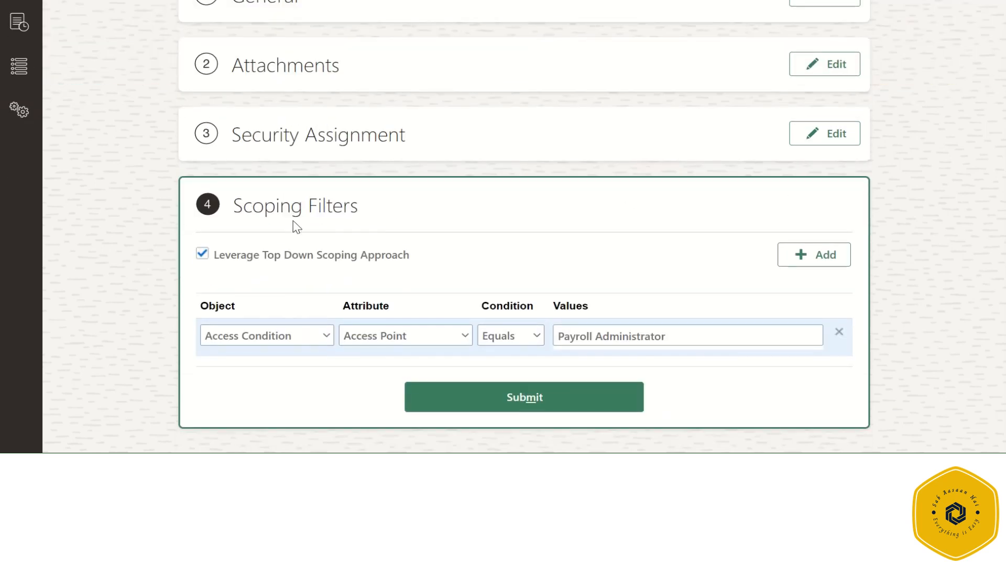
click(480, 395)
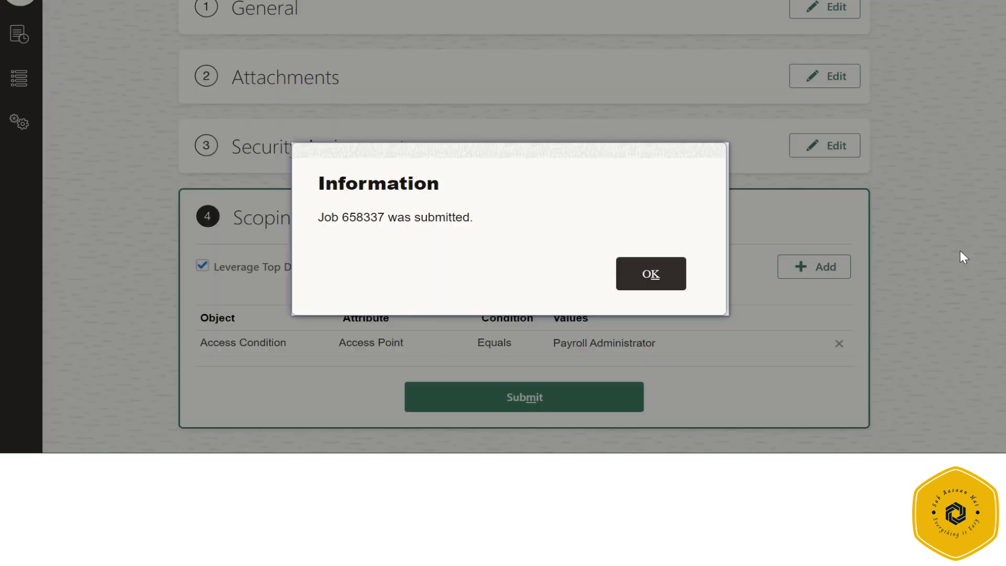
click(630, 262)
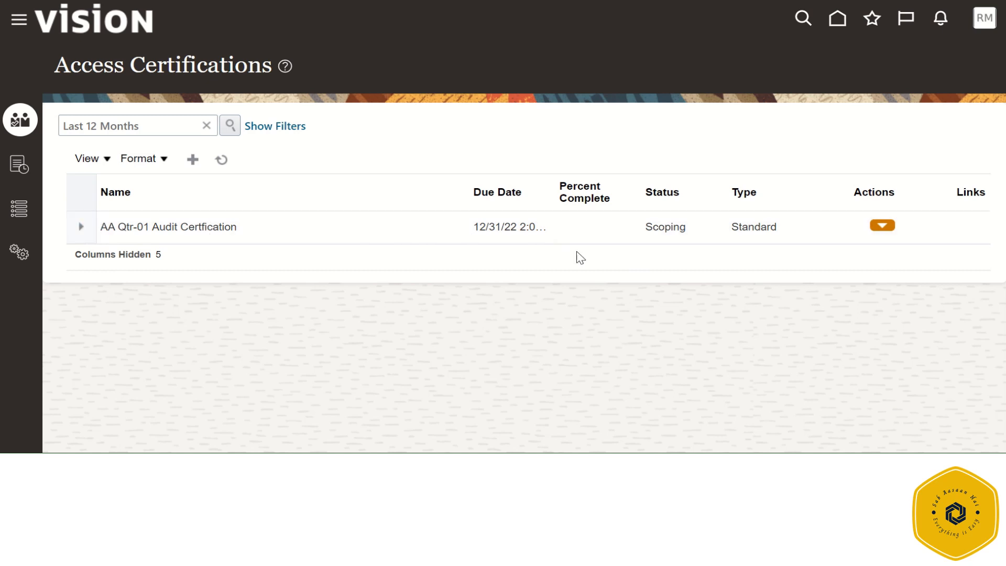
Step: Expand the AA Qtr-01 Audit Certfication record to examine its description and available actions
click(105, 226)
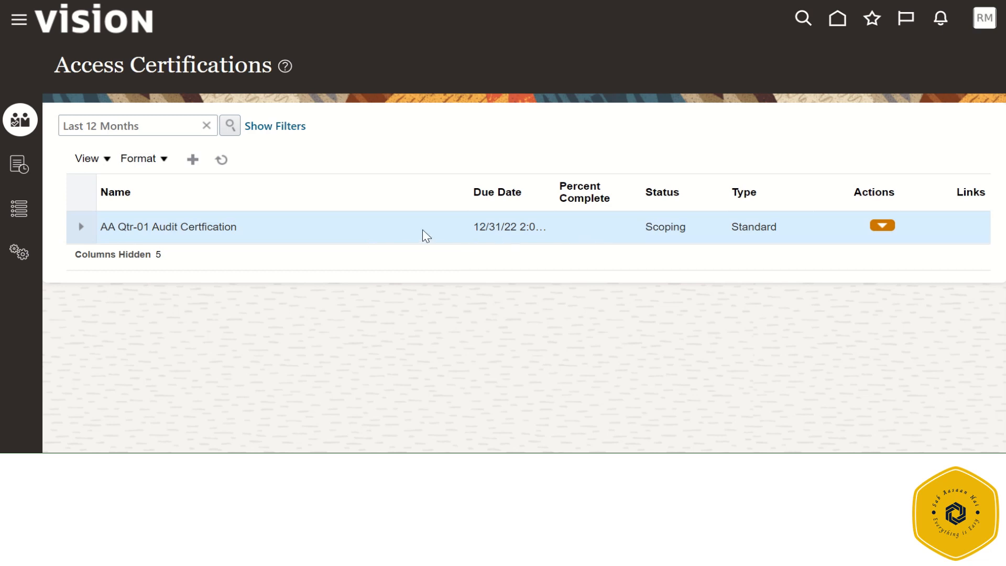
click(84, 229)
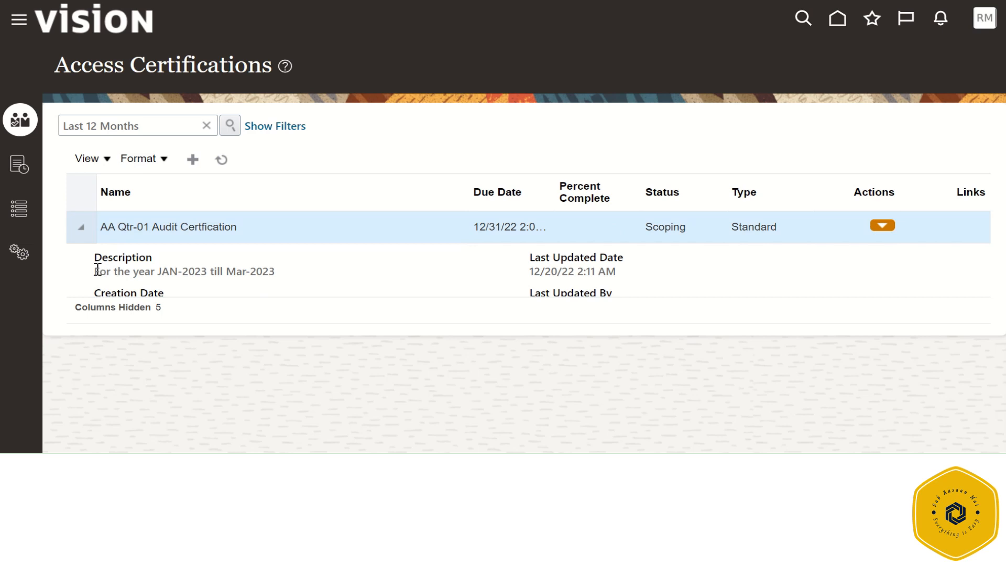
drag(95, 271, 285, 278)
scroll(523, 285, down, 2)
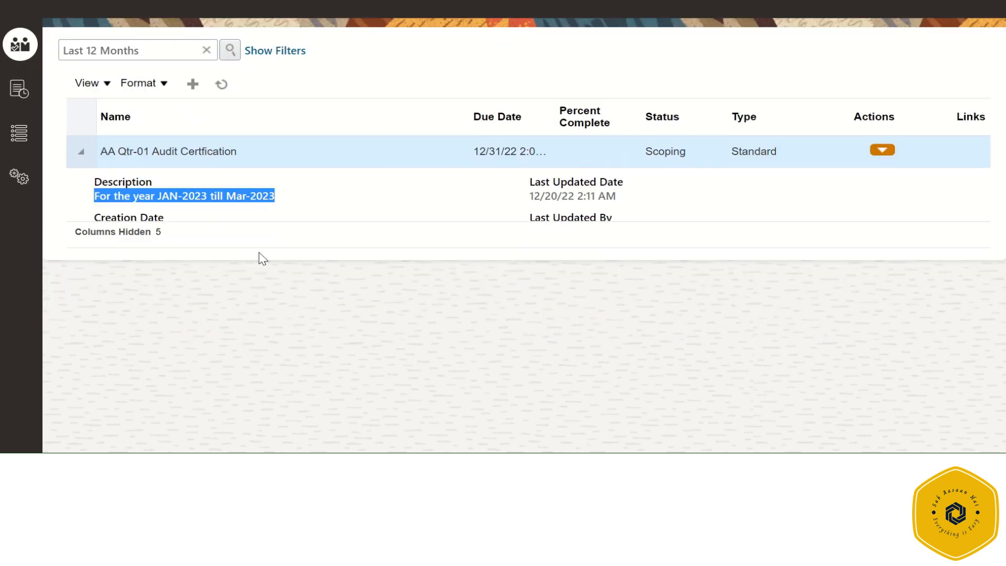
scroll(384, 222, up, 2)
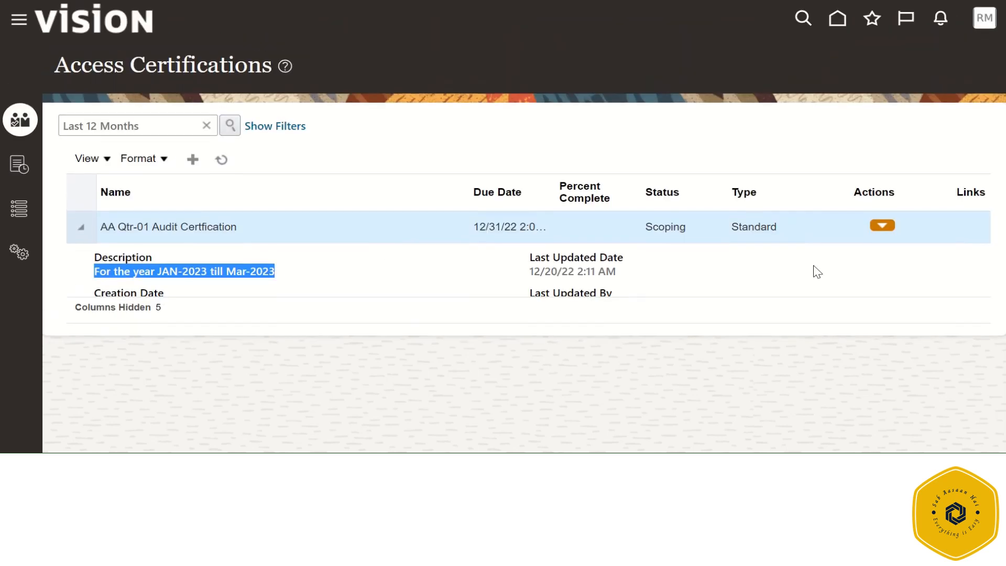
click(883, 226)
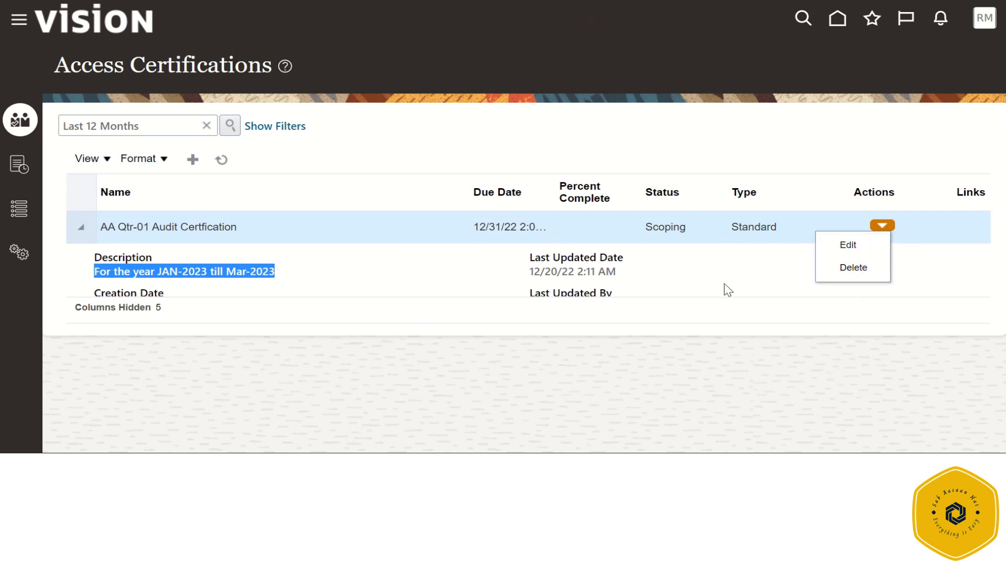
click(513, 347)
Step: Start a new access certification and cancel it without entering any details
click(193, 160)
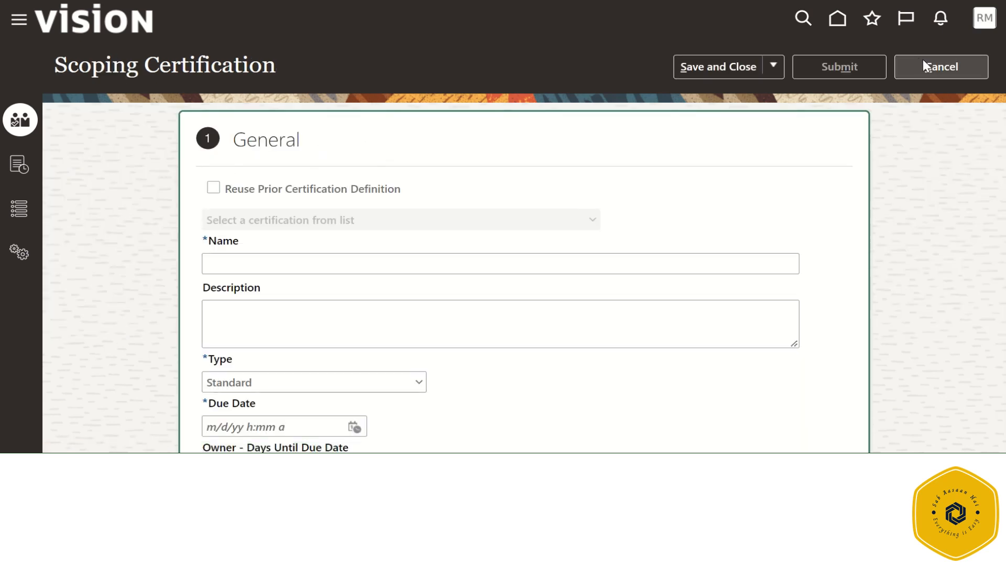
click(940, 67)
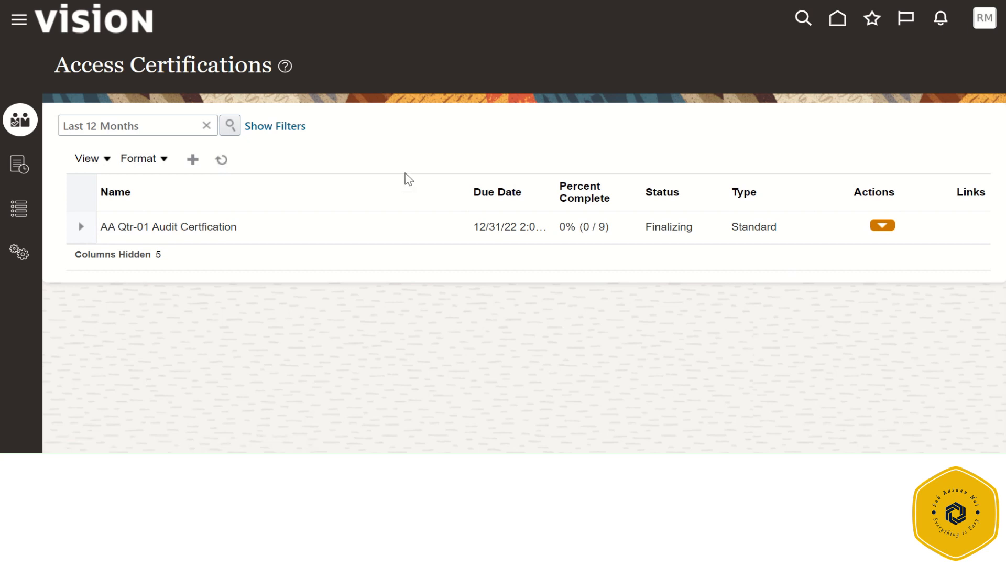
Step: Check the AA Qtr-01 Audit Certfication job among the monitored jobs and return to the access certifications list
click(21, 164)
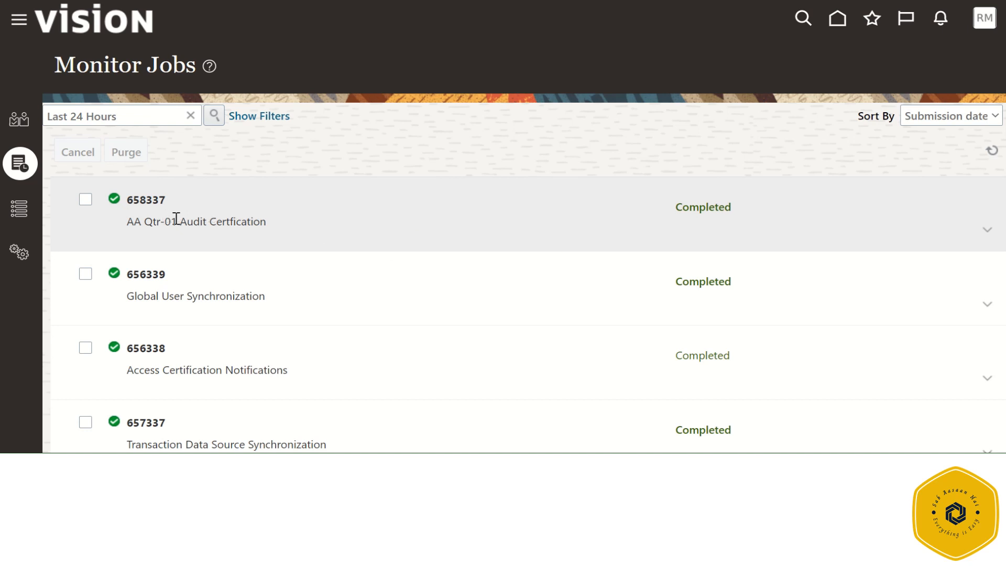
drag(178, 218, 294, 220)
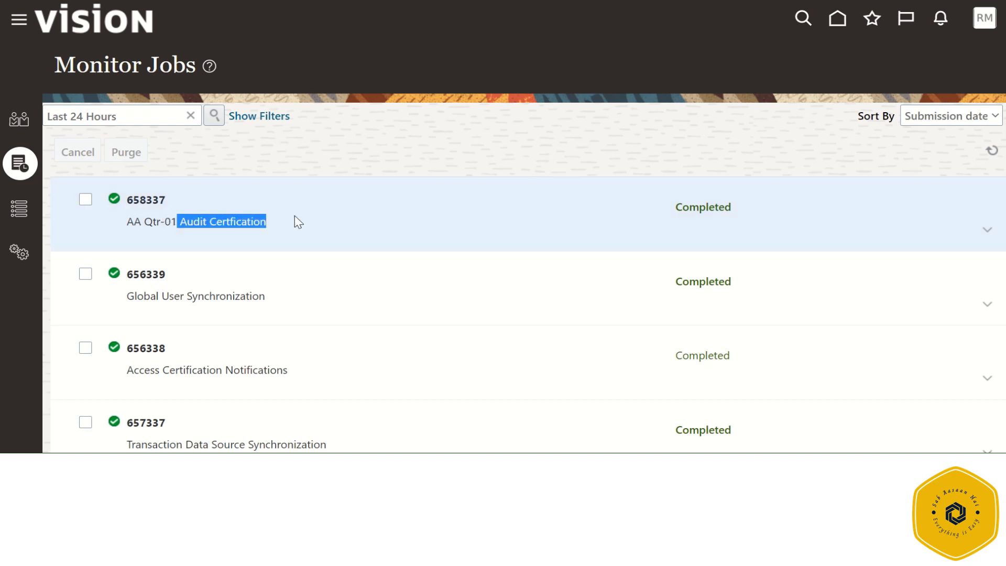
click(19, 116)
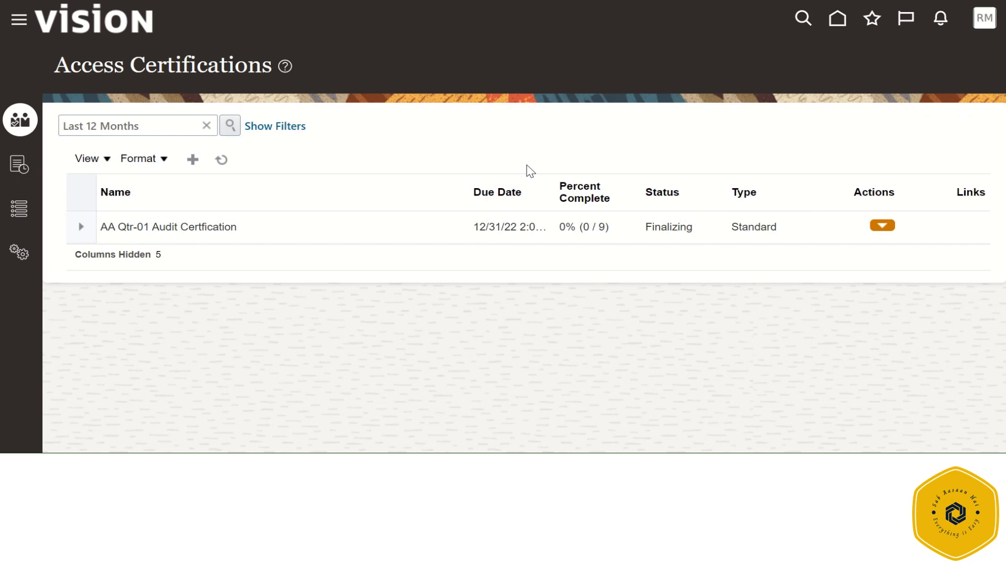
Step: Examine the status and available actions of AA Qtr-01 Audit Certfication in the certifications list
click(647, 226)
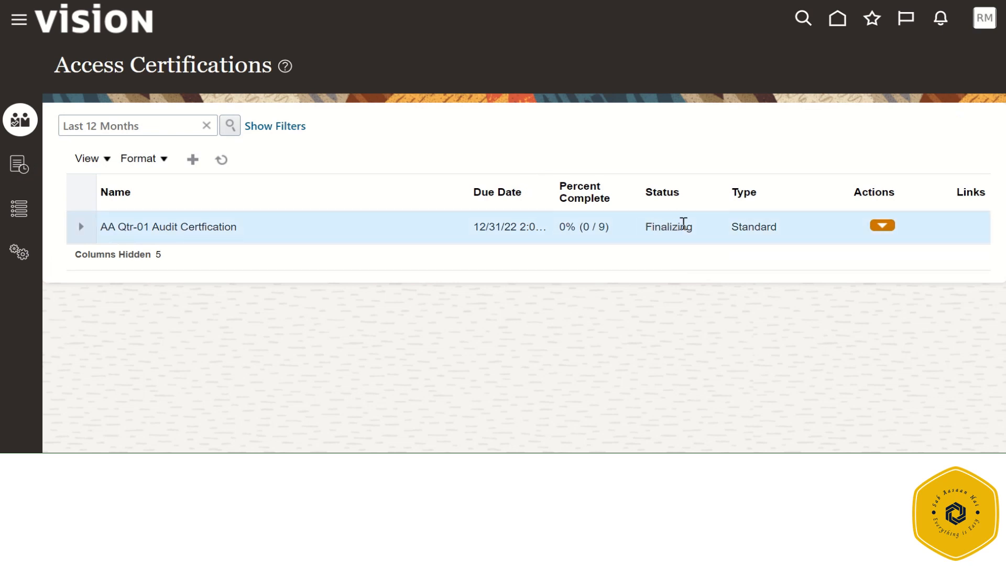
click(882, 226)
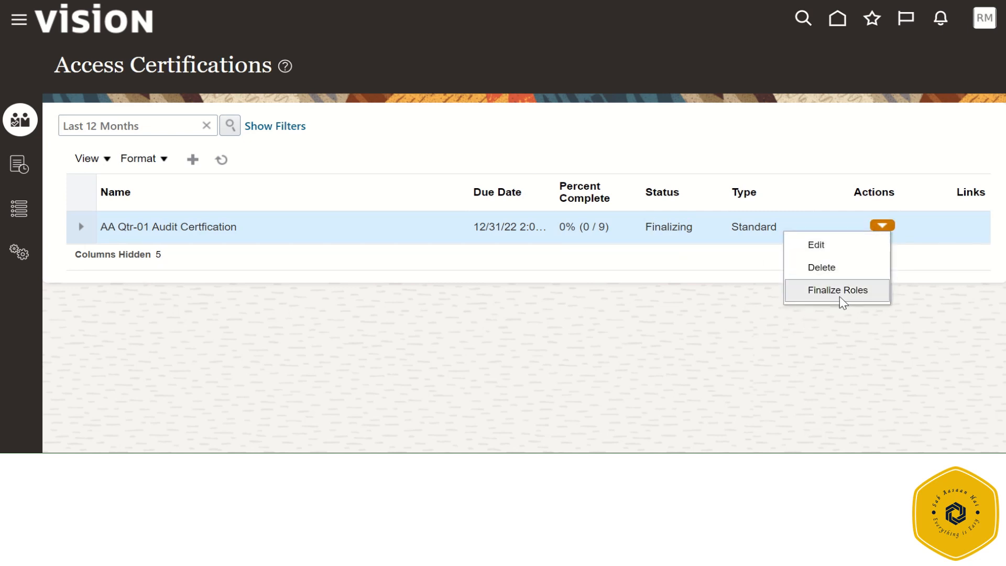
click(468, 273)
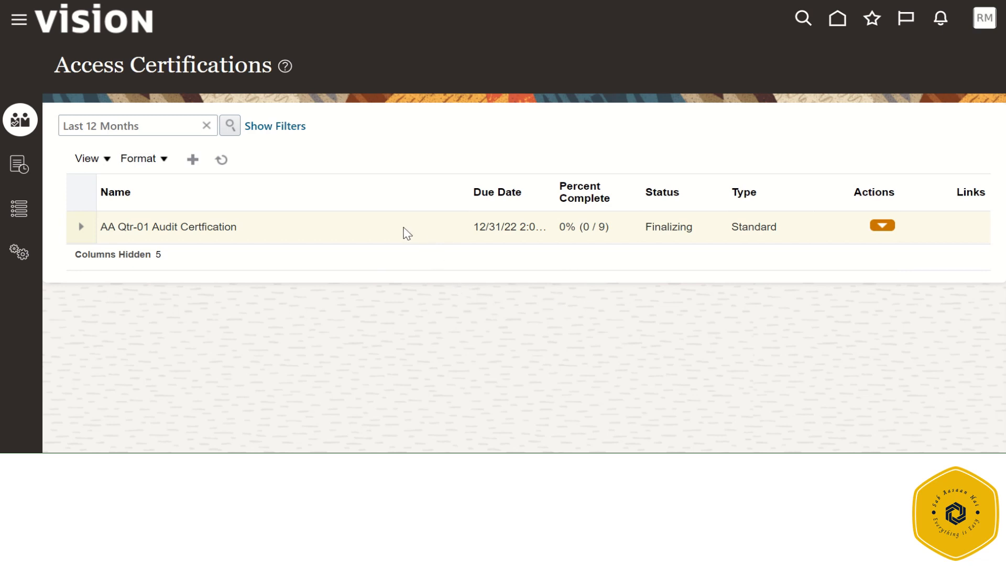
Step: Open Finalize Roles for AA Qtr-01 Audit Certfication and select the Payroll Administrator role to review its details
click(875, 226)
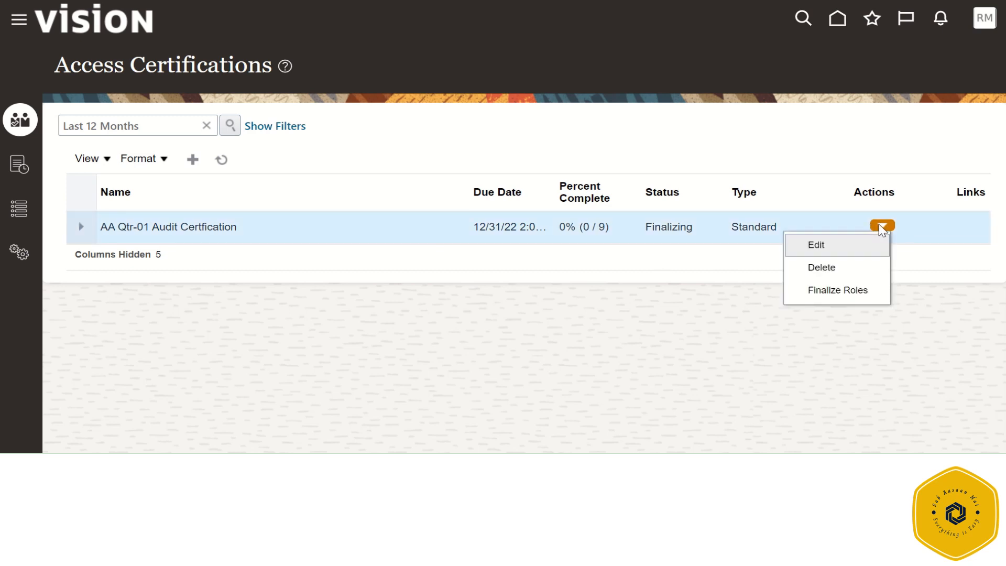
click(836, 290)
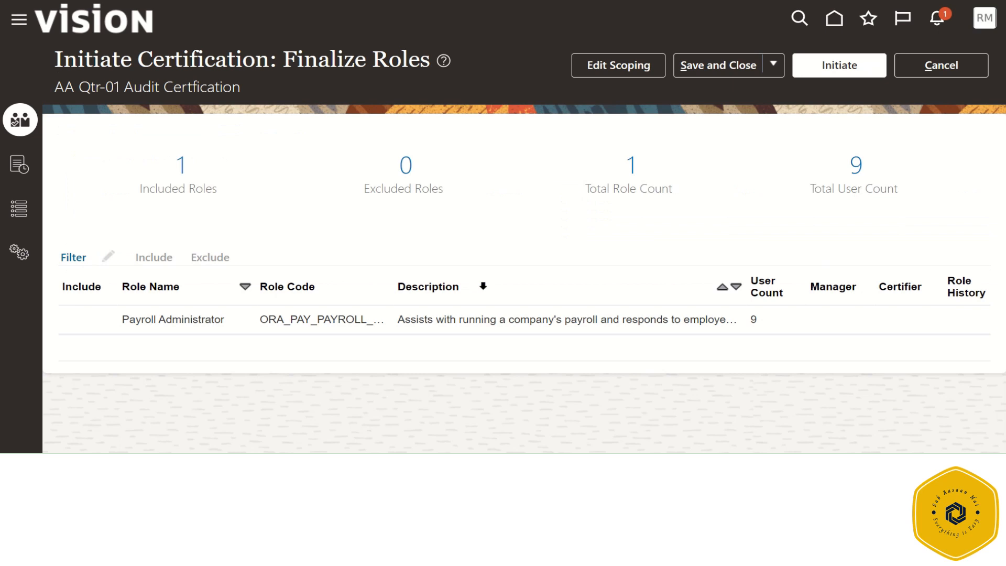
click(413, 316)
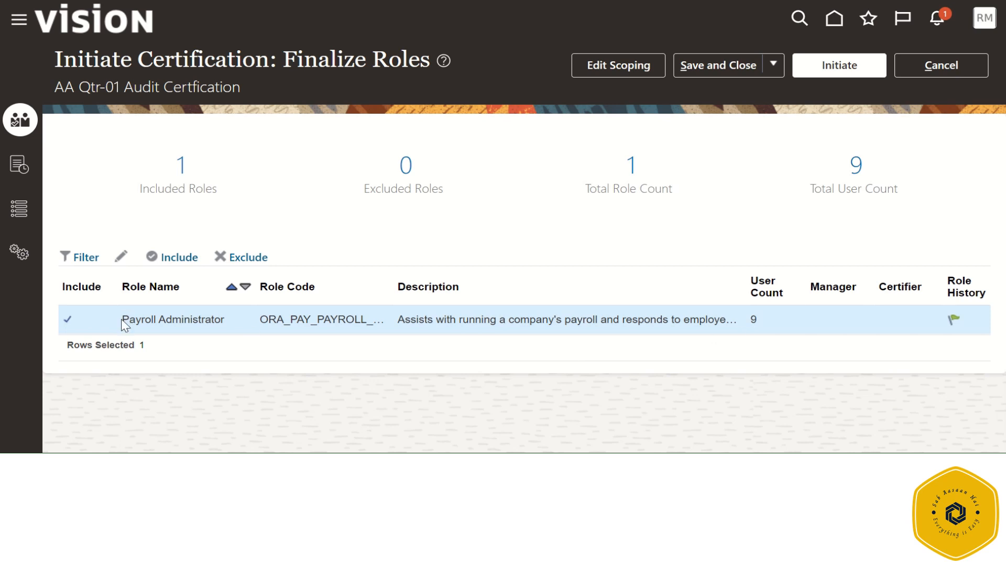
scroll(411, 335, down, 3)
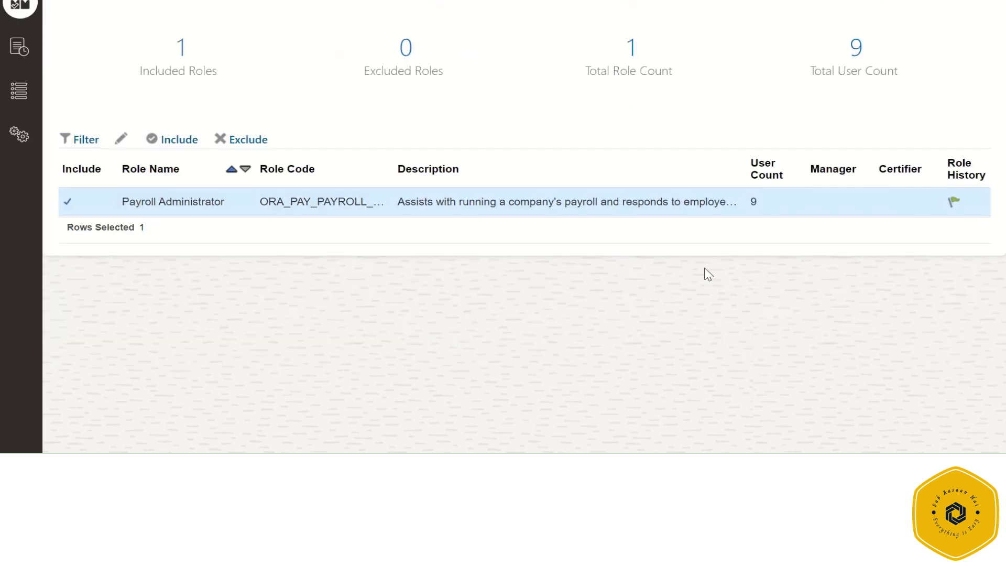
Step: Try to initiate AA Qtr-01 Audit Certfication without a manager or certifier assigned to its role
scroll(704, 273, up, 2)
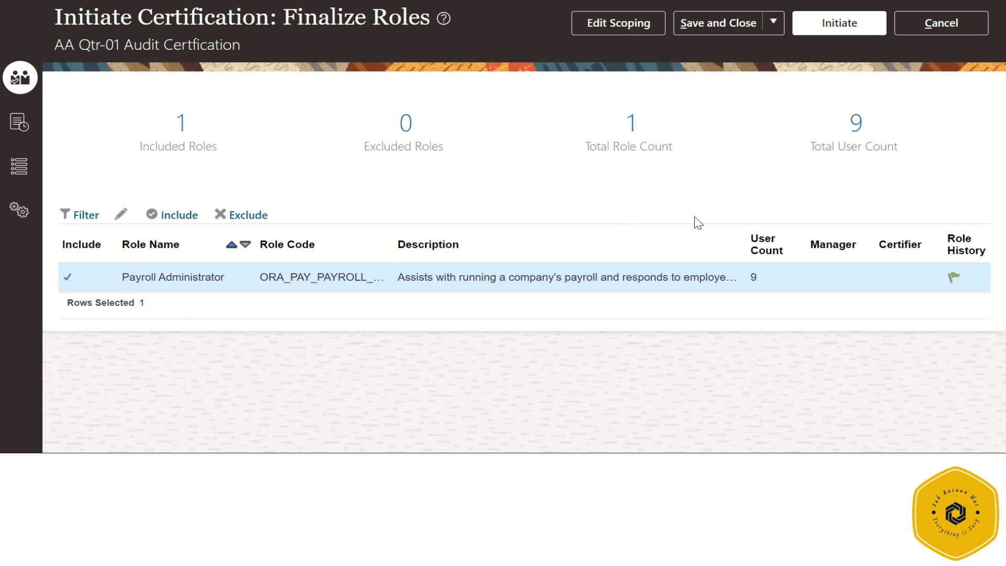
scroll(581, 173, up, 2)
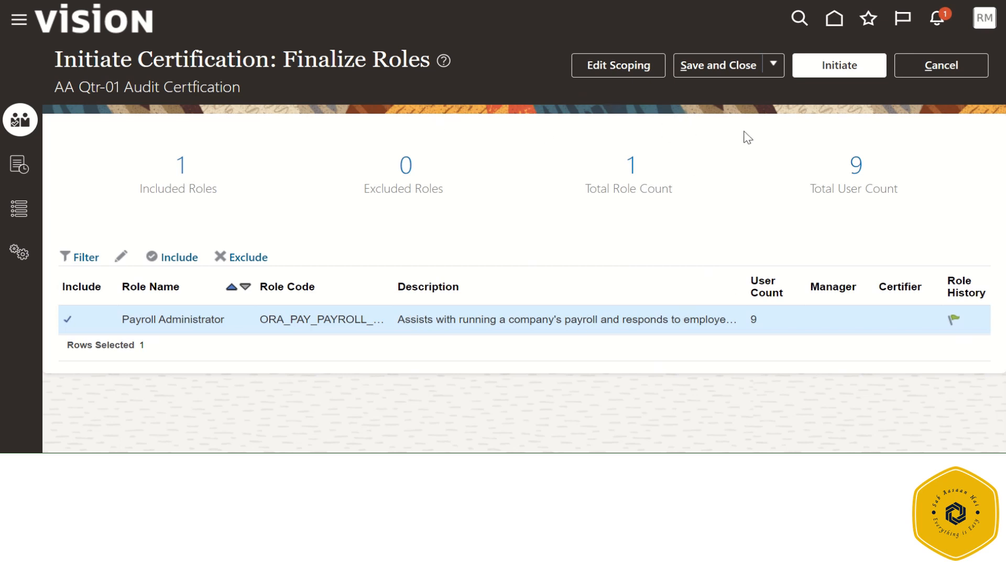
click(811, 73)
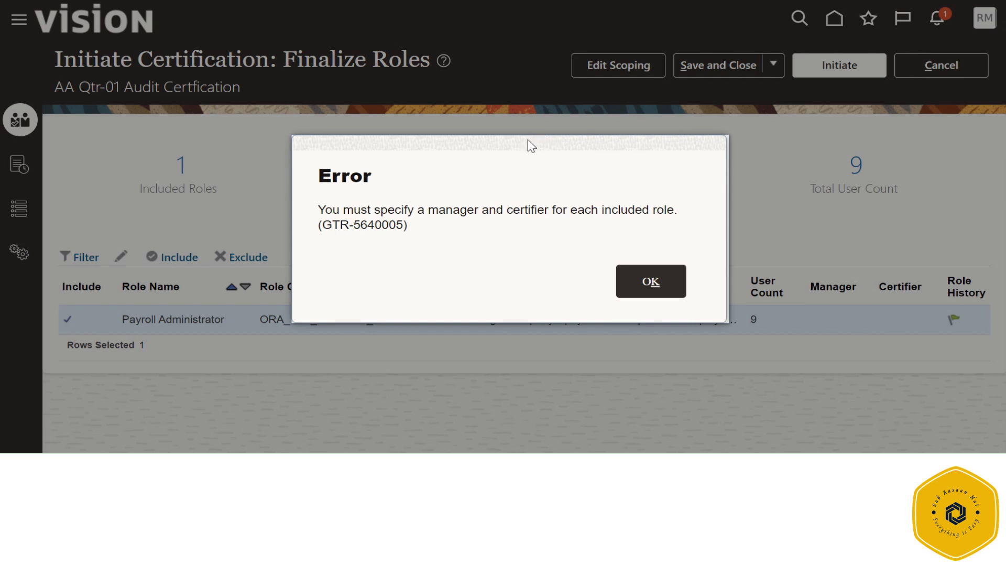
click(667, 288)
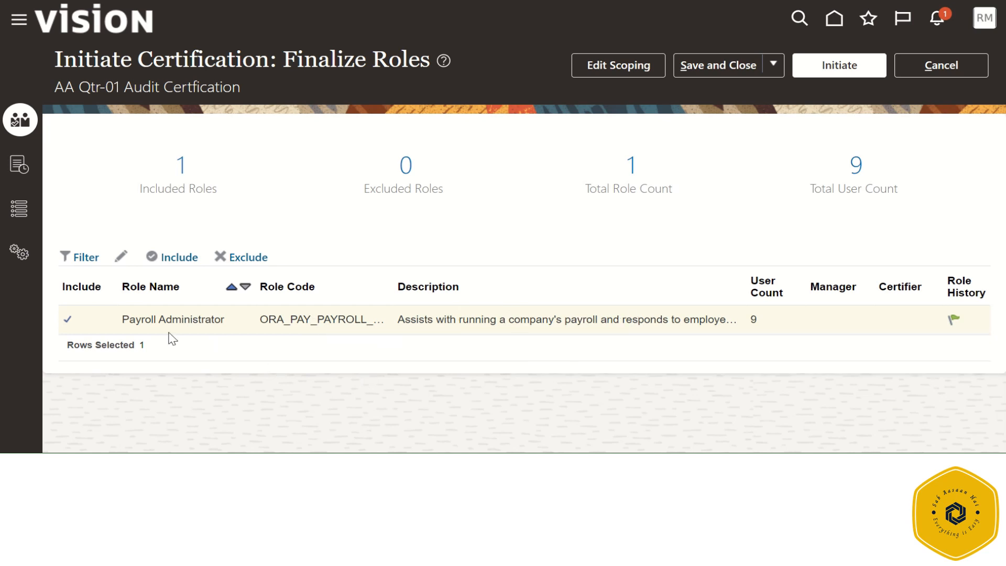
Step: Mass-assign HR.Governanace as manager and Internal.Auditor as certifier for the included Payroll Administrator role
click(85, 257)
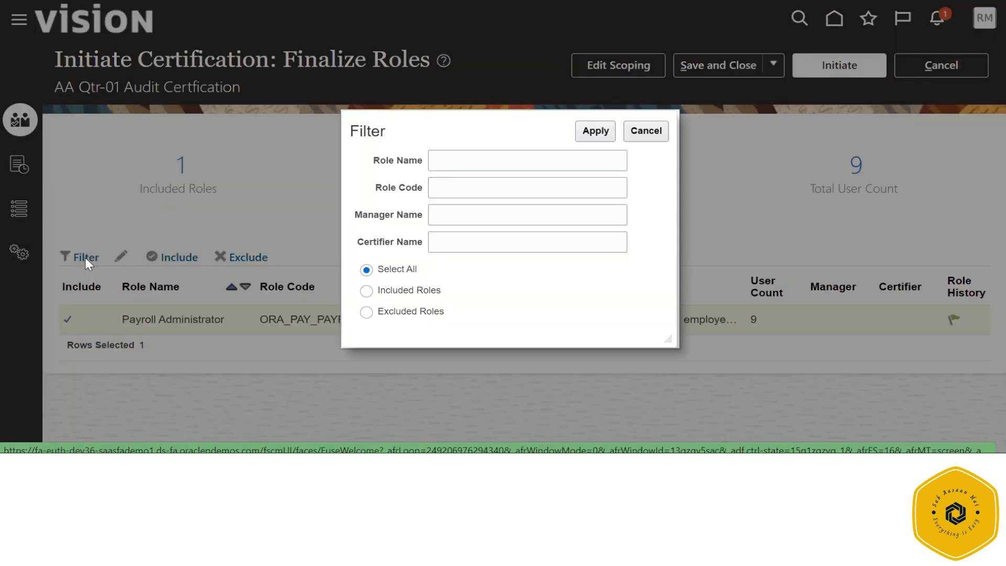
click(662, 136)
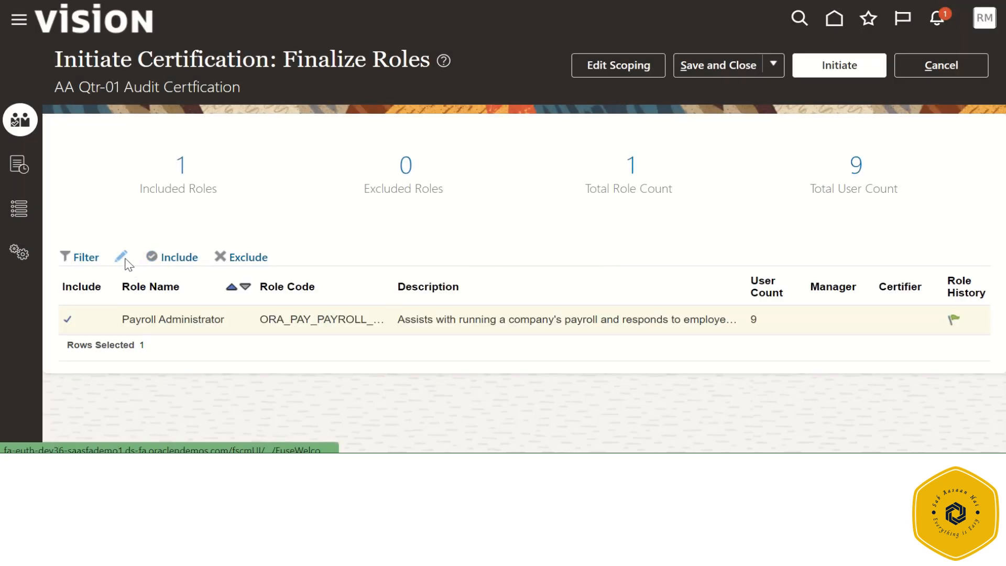
click(123, 257)
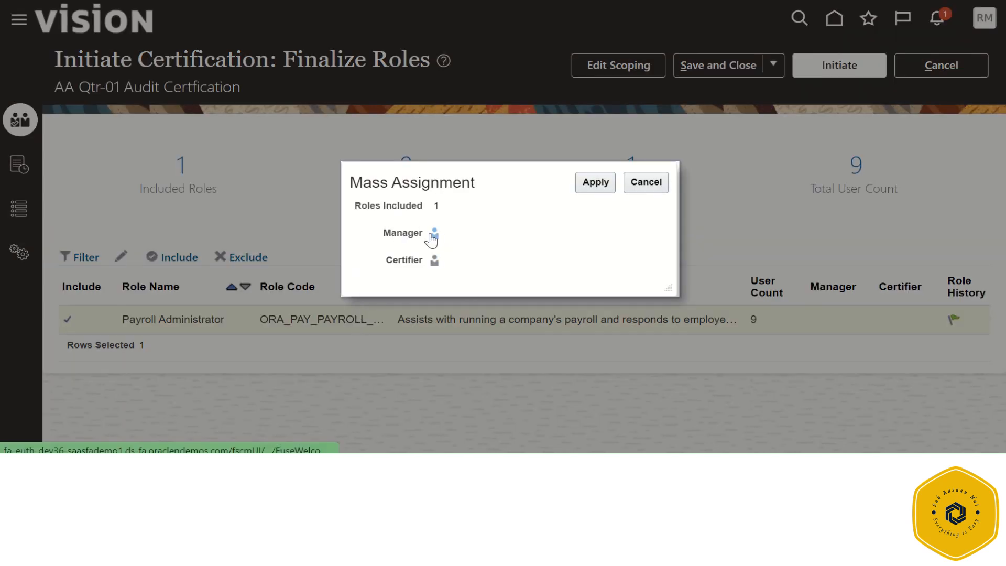
click(432, 237)
click(398, 169)
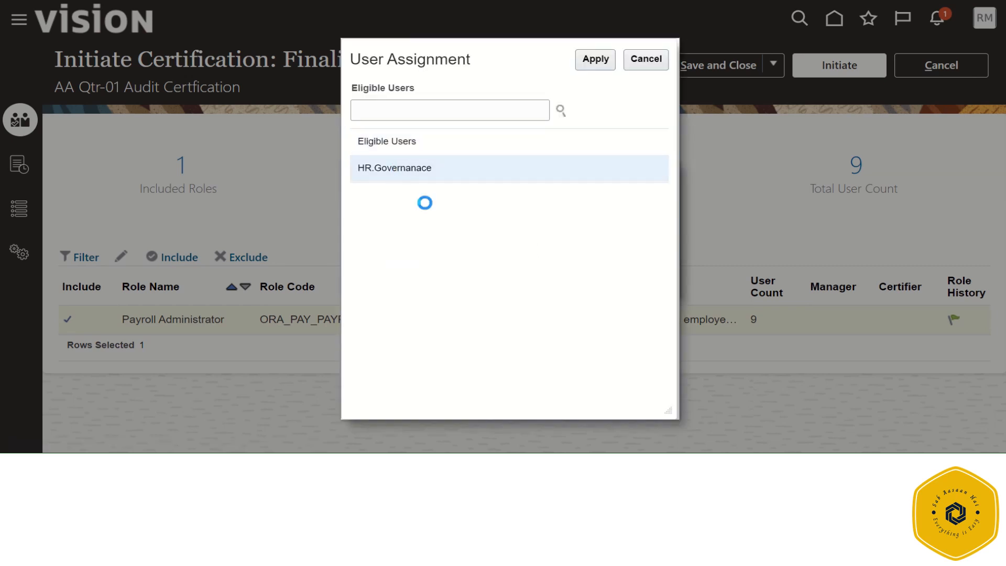
click(588, 59)
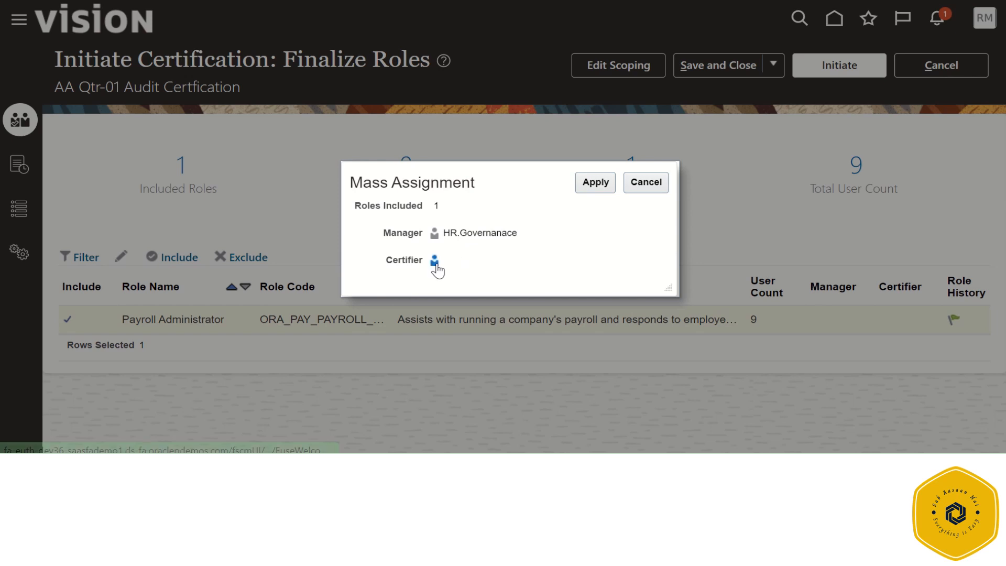
click(435, 262)
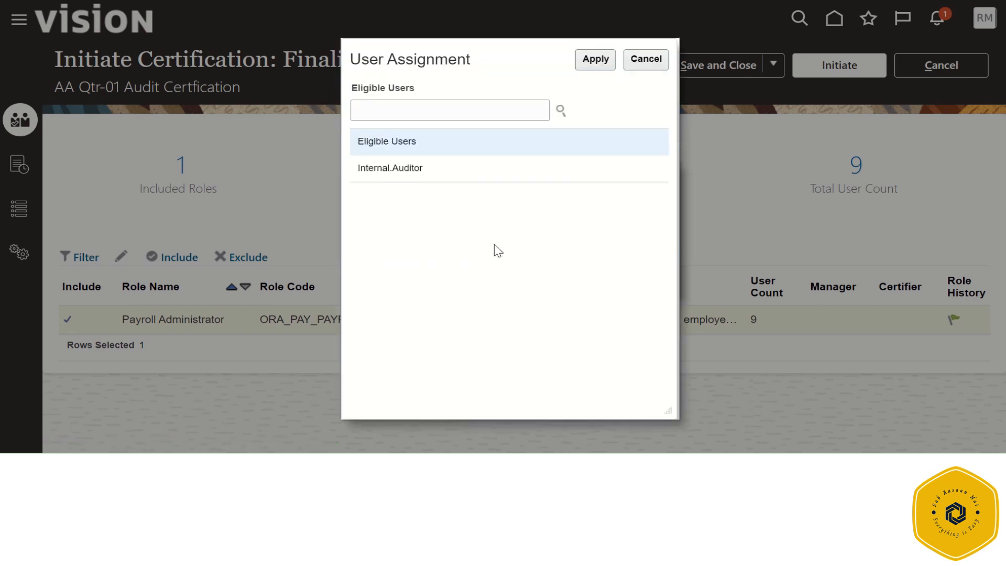
click(399, 168)
click(590, 62)
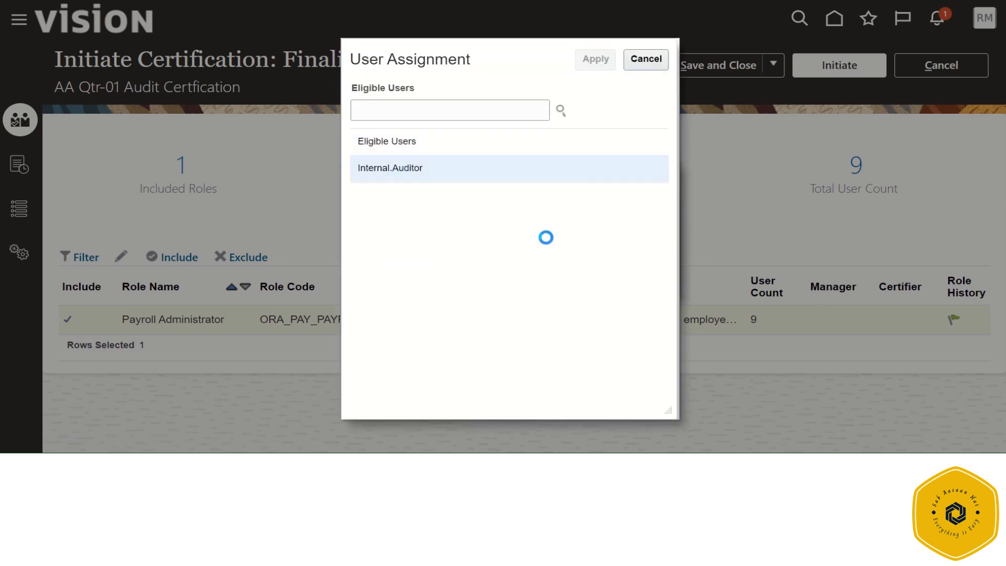
click(594, 182)
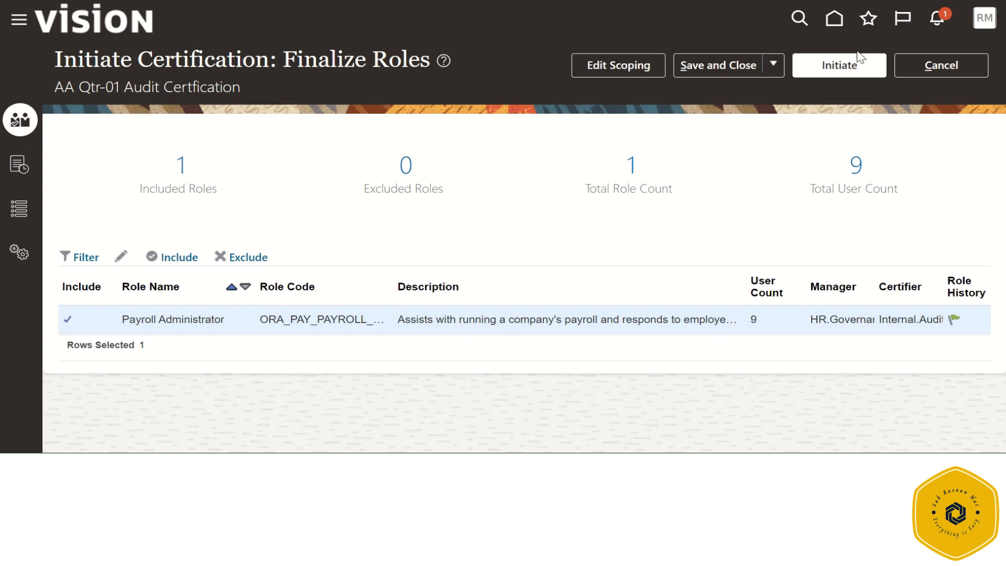
Step: Initiate AA Qtr-01 Audit Certfication with its scope locked, and check its Access Certification Notifications job among the monitored jobs
click(831, 69)
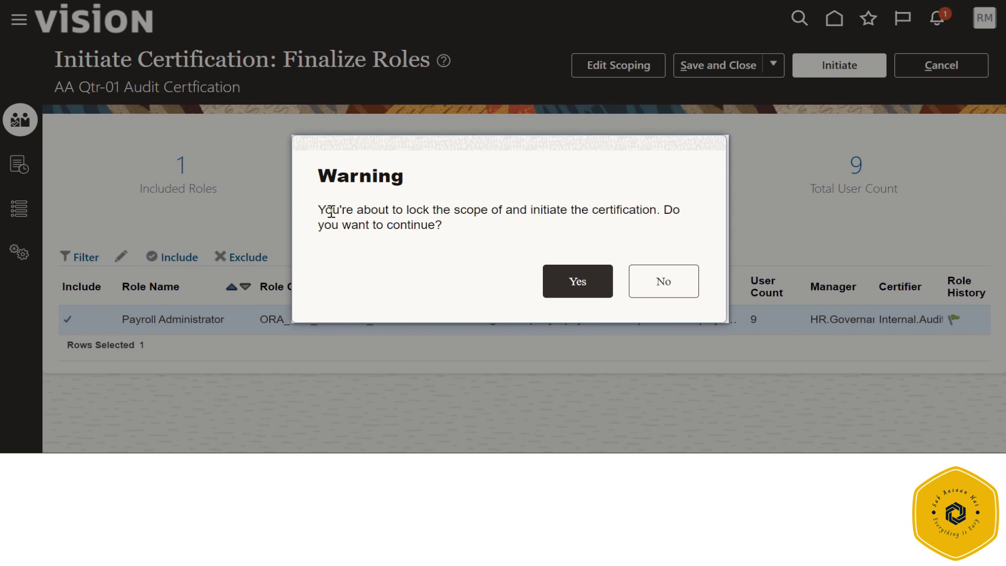
click(554, 295)
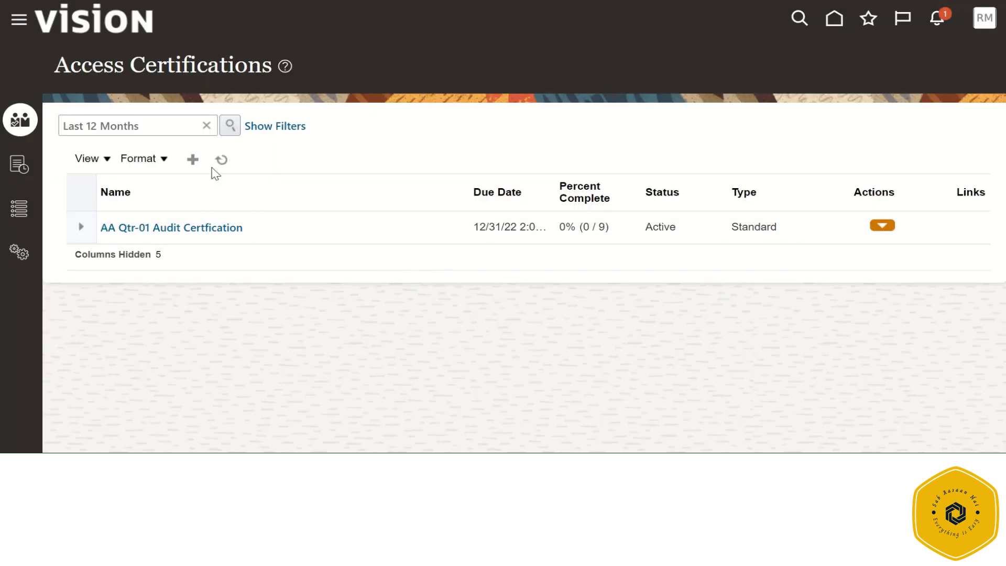
click(17, 168)
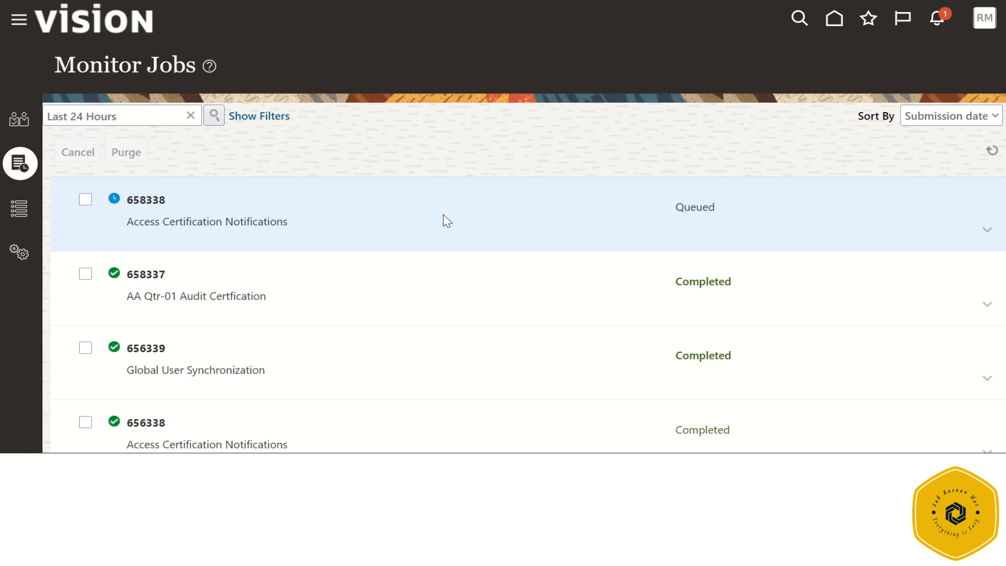
click(19, 118)
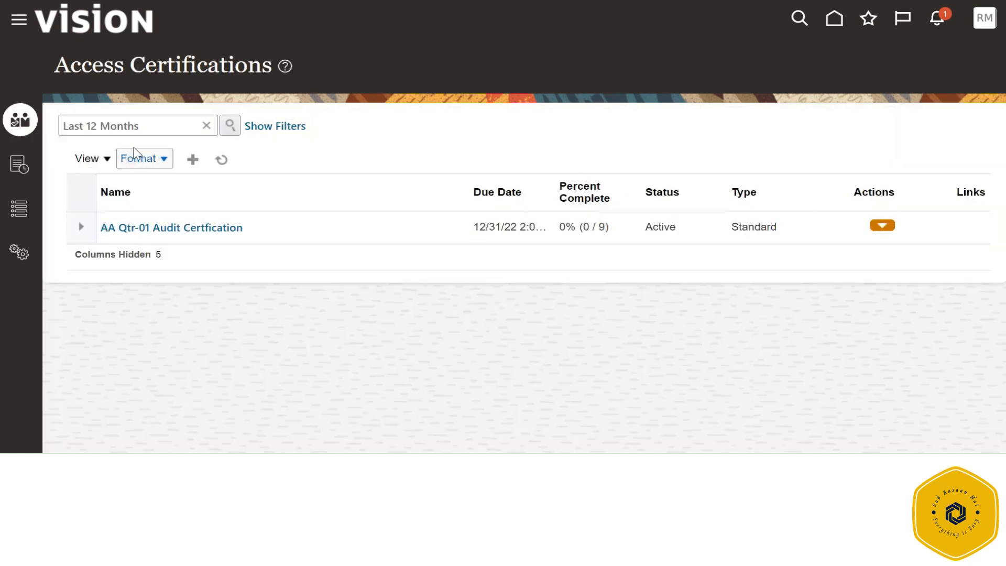
click(221, 159)
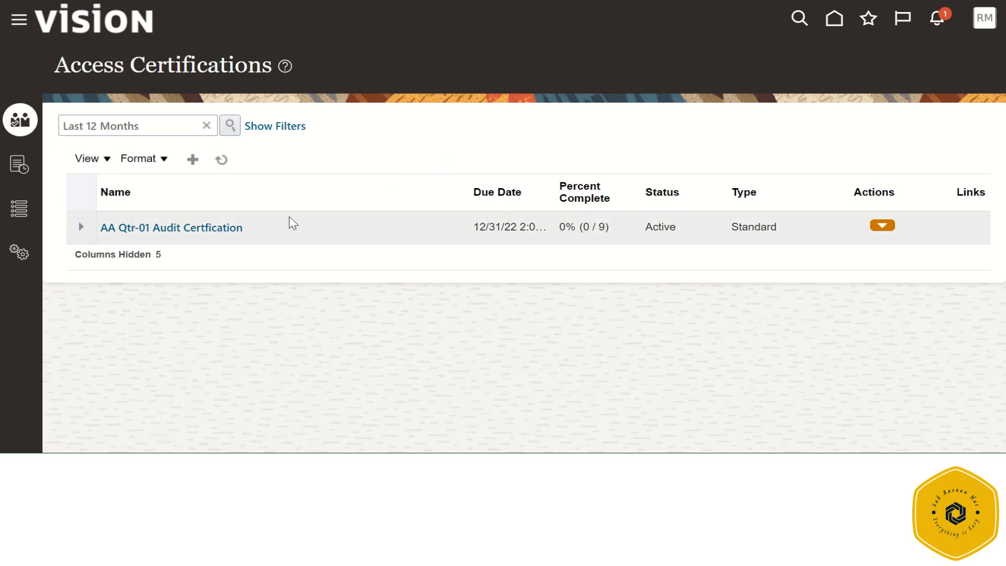
click(18, 164)
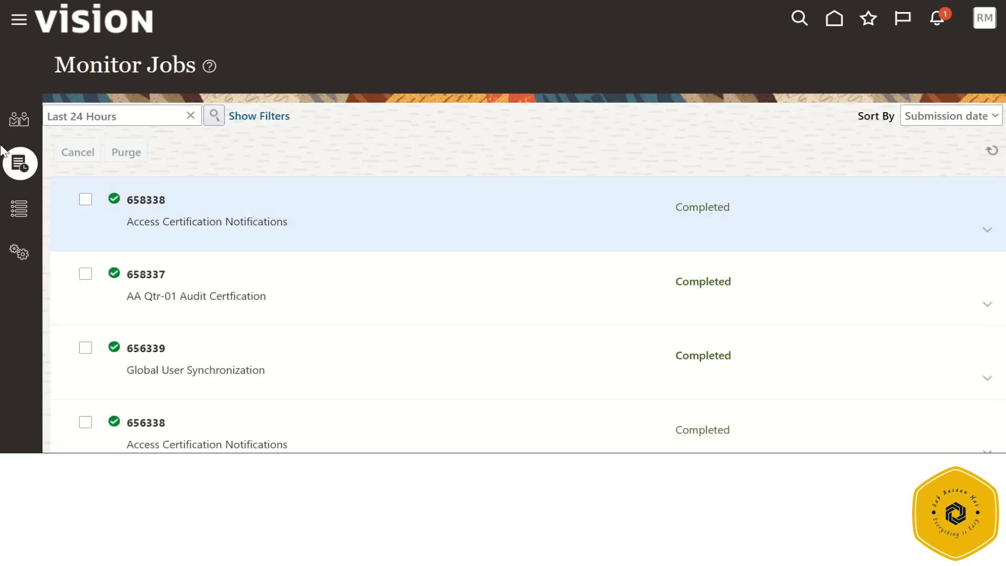
click(19, 119)
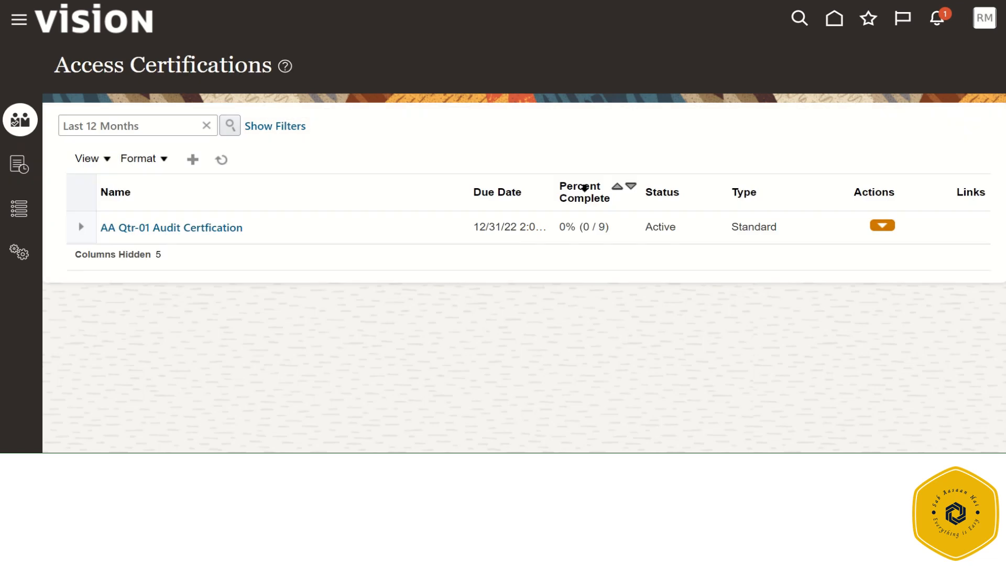
Step: Review the available actions and expanded details of AA Qtr-01 Audit Certfication in the certifications list
click(882, 225)
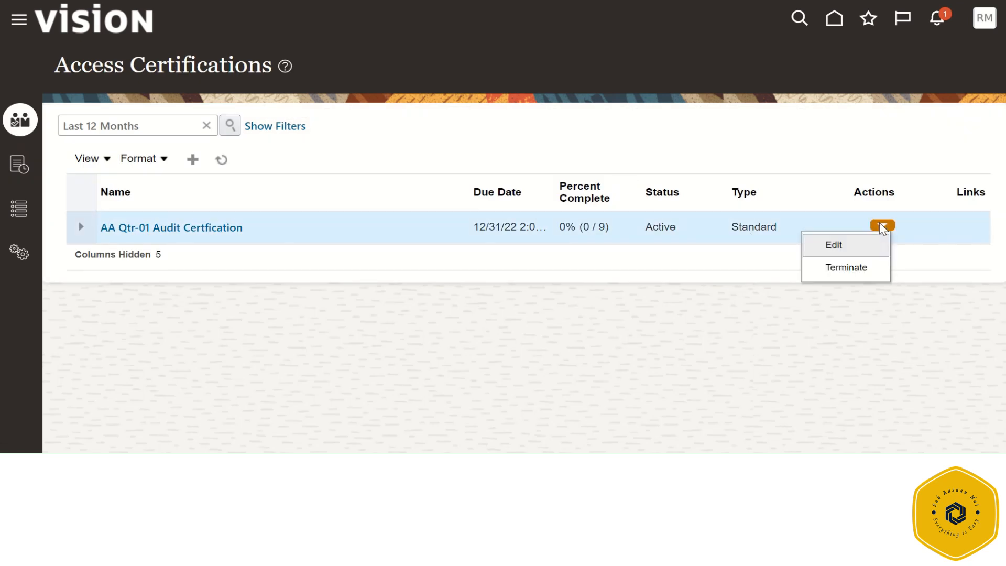
click(547, 289)
click(107, 229)
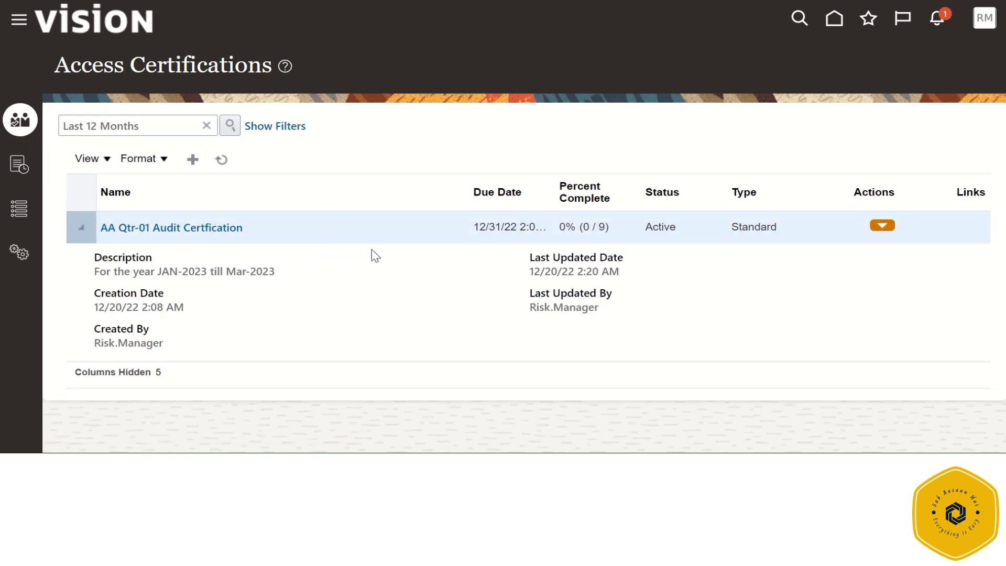
scroll(373, 251, down, 2)
scroll(373, 250, up, 2)
Step: Sign out of the risk manager account and confirm the single sign-off
click(983, 24)
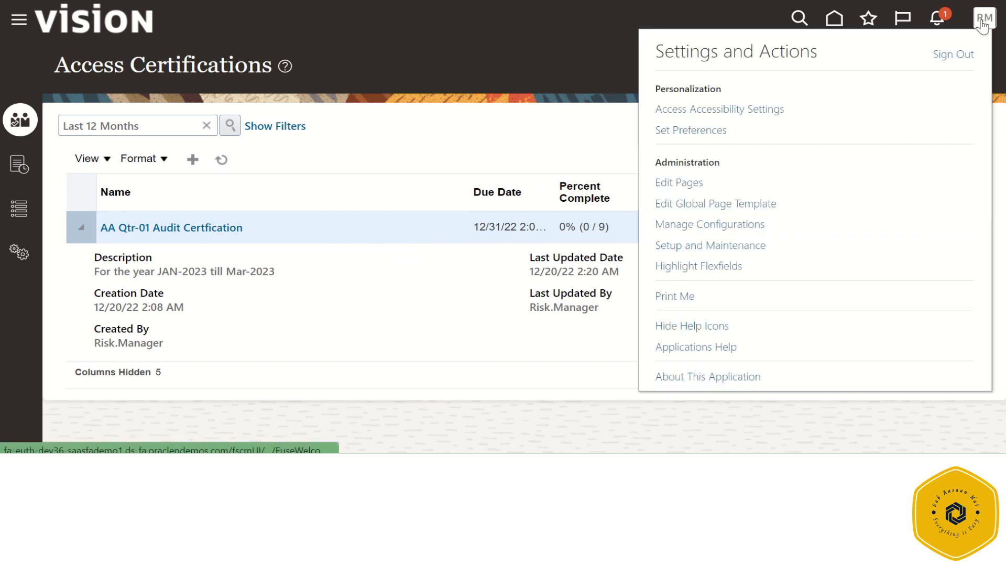
click(953, 55)
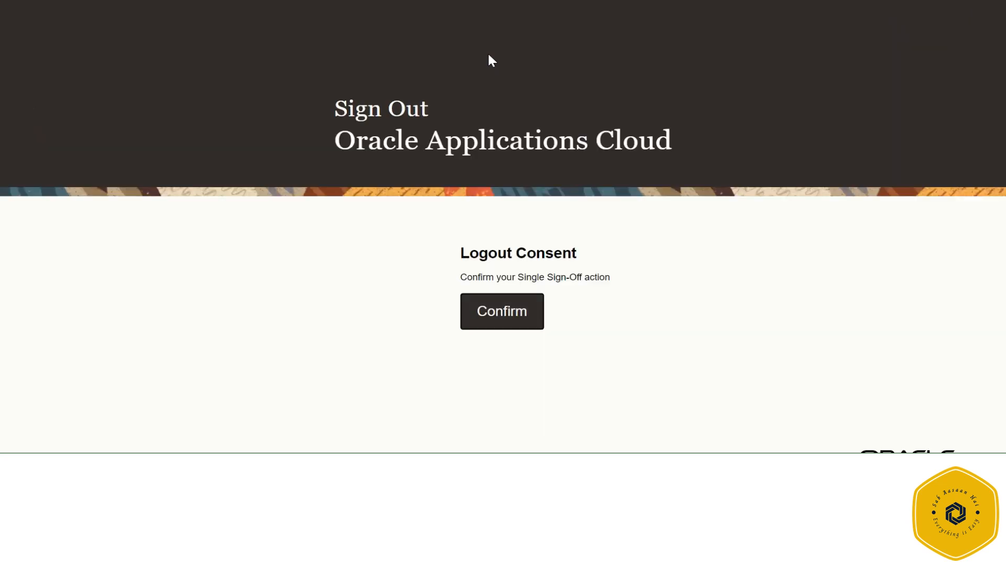
click(515, 326)
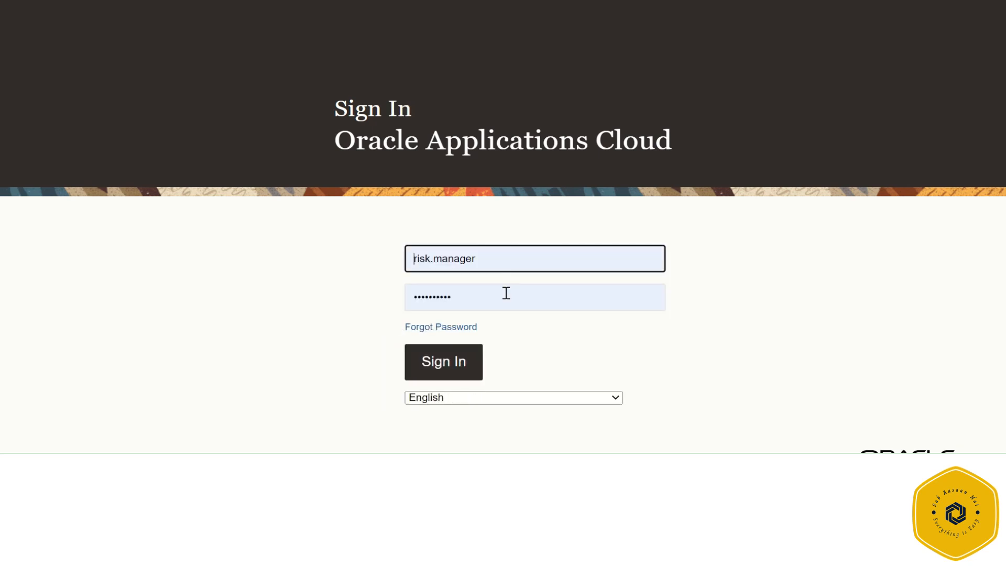
Step: Try to sign in with the username hr.governance and the account password
double_click(504, 260)
text(hr)
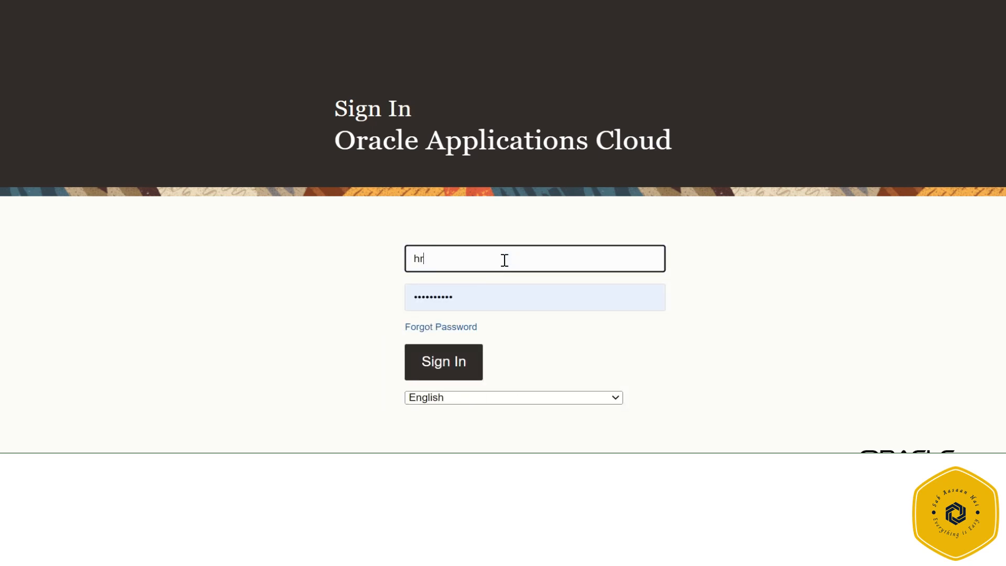
text(.governance)
key(Tab)
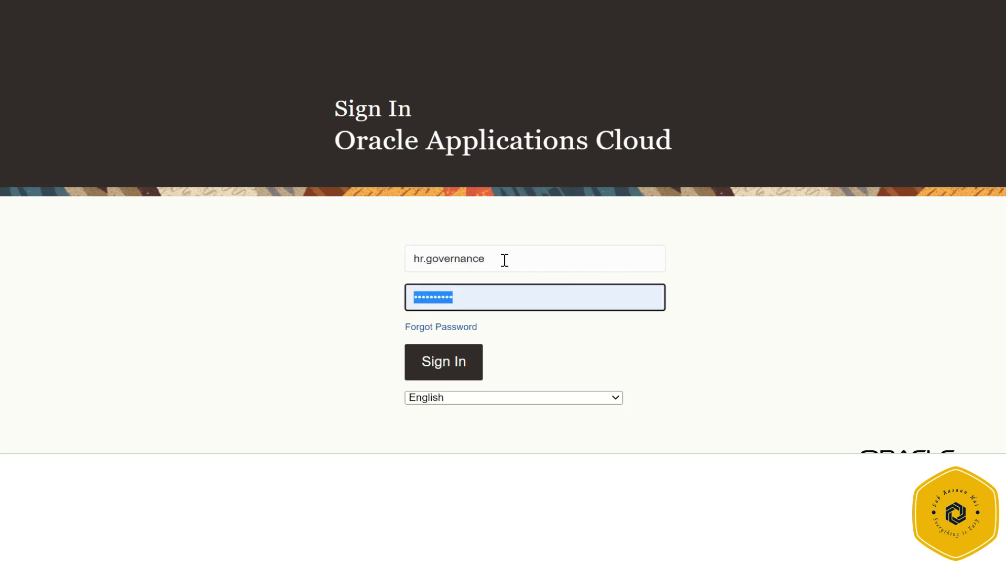
text(••)
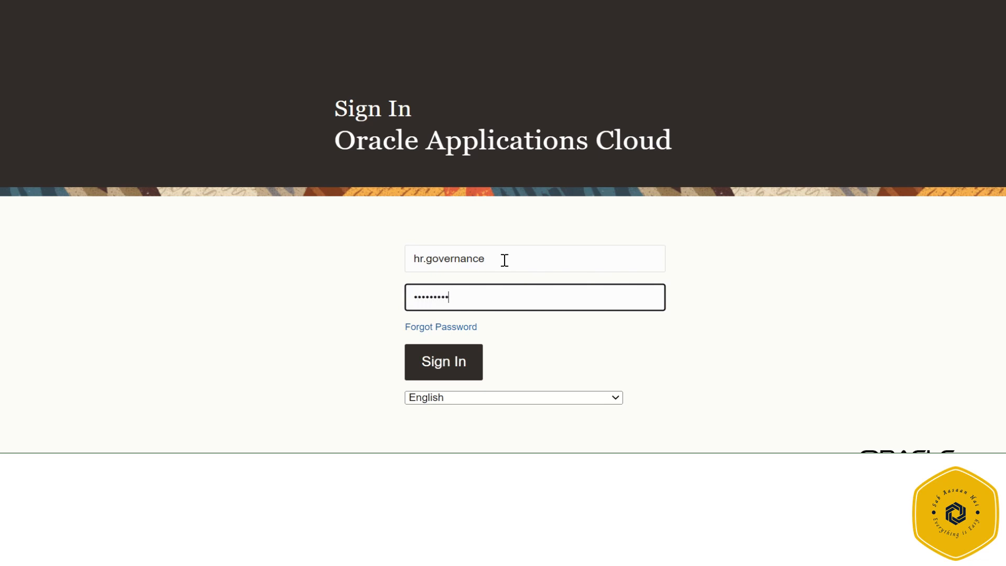
click(467, 354)
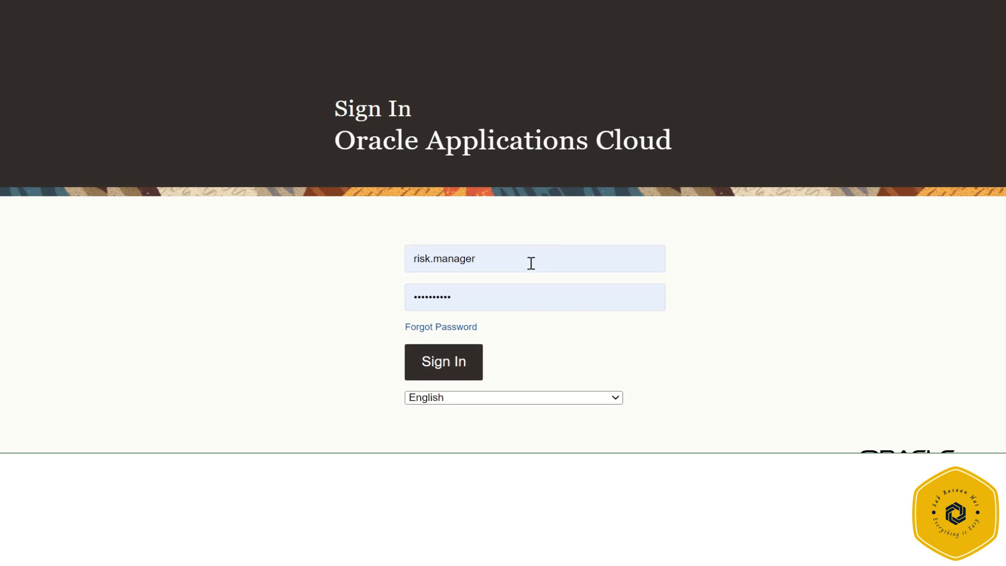
Step: Sign in as HR.Governanace with the account password, without saving the password in the browser
double_click(531, 259)
key(ctrl+v)
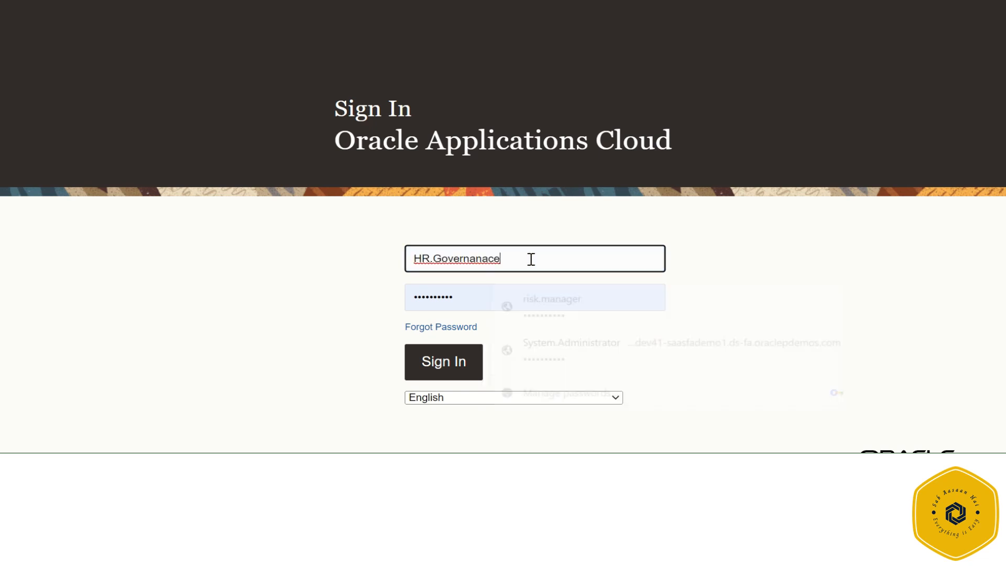
key(Tab)
text(***)
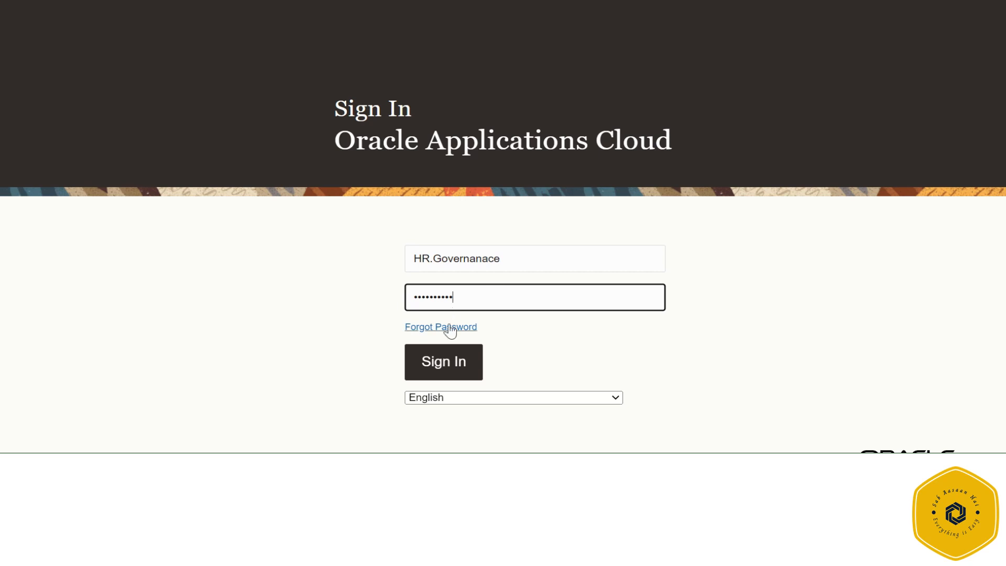
click(445, 353)
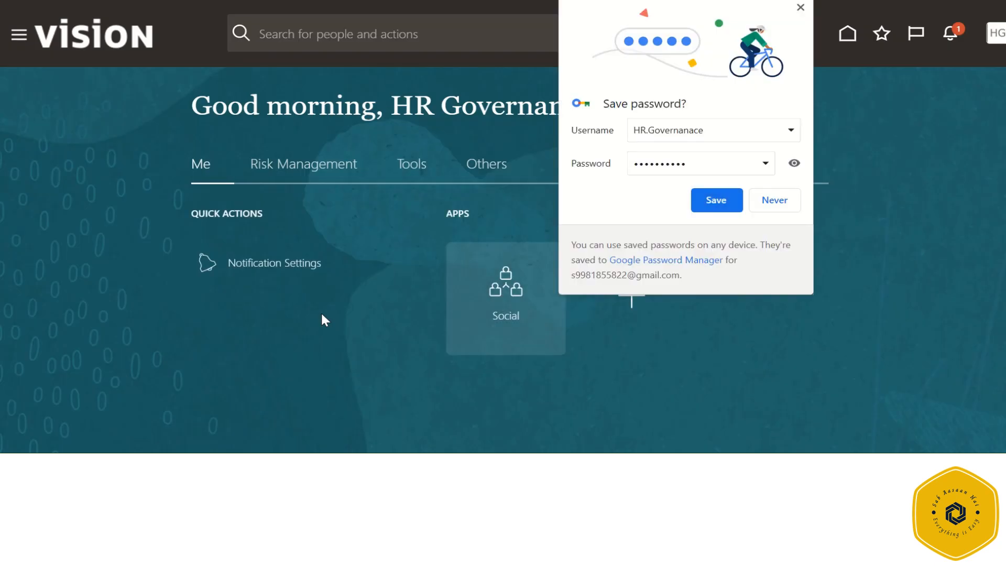
click(799, 7)
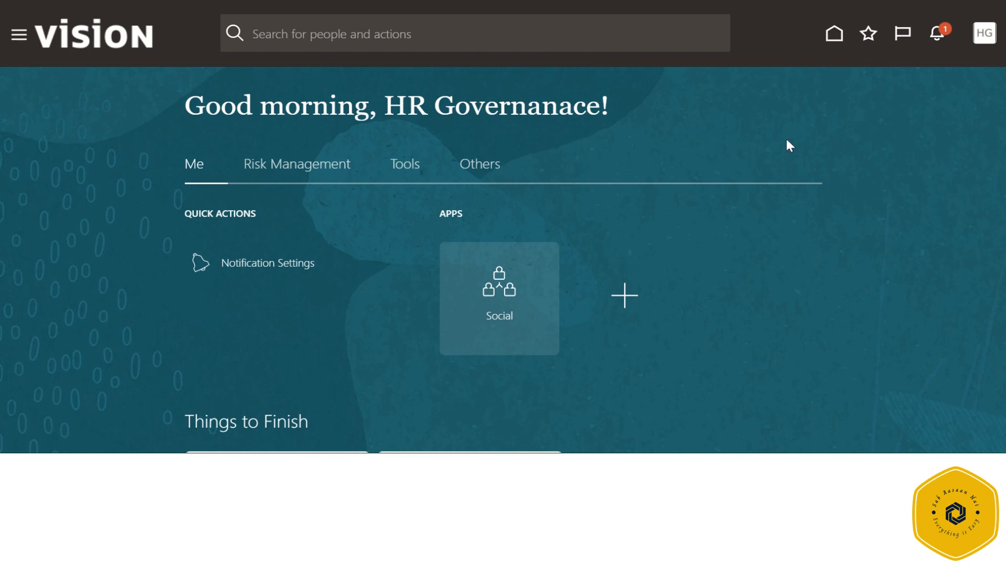
Step: Open the Access Certifications app under Risk Management
click(325, 175)
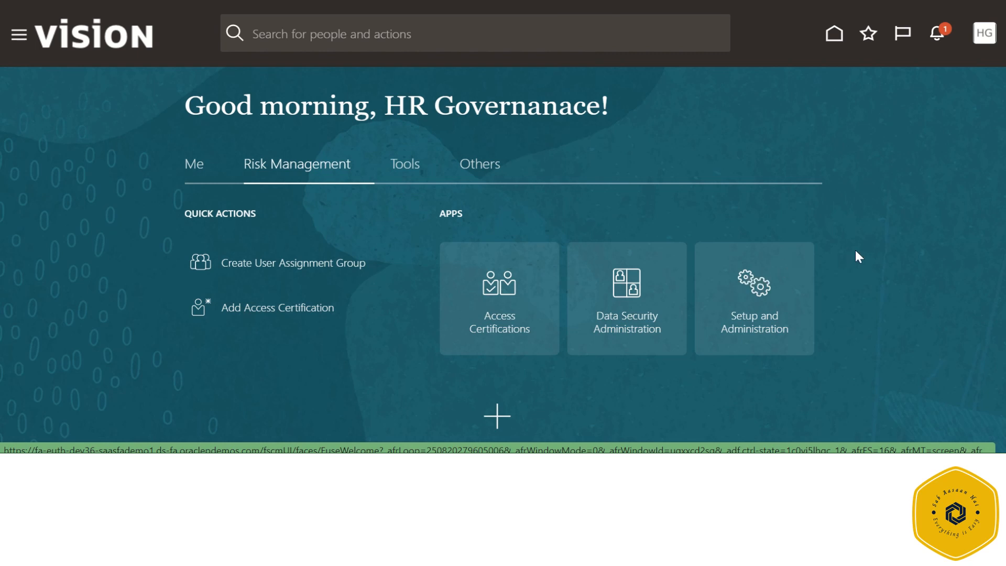
scroll(858, 207, down, 3)
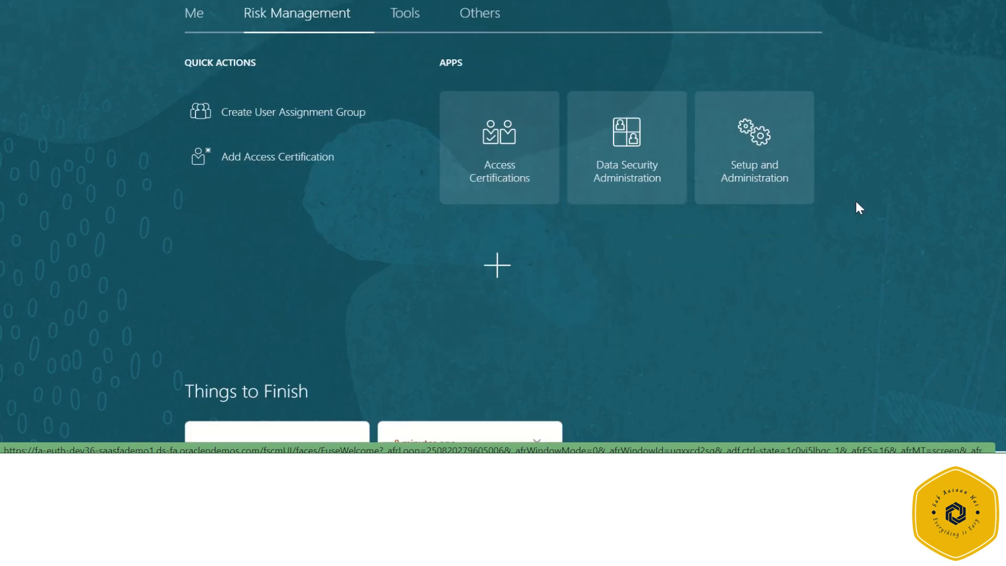
click(485, 183)
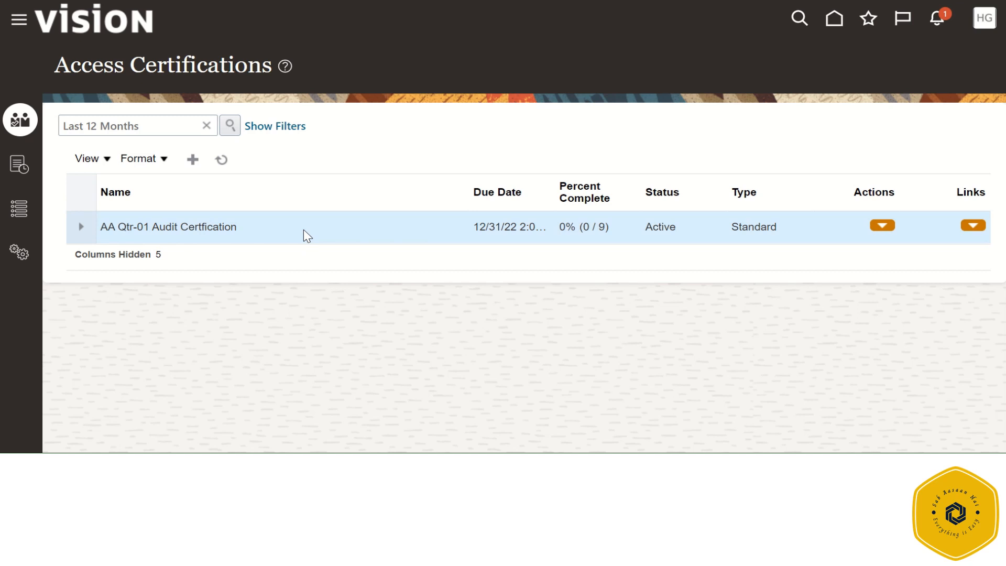
Step: Examine the expanded details, available actions and links of the AA Qtr-01 Audit Certfication record
click(80, 227)
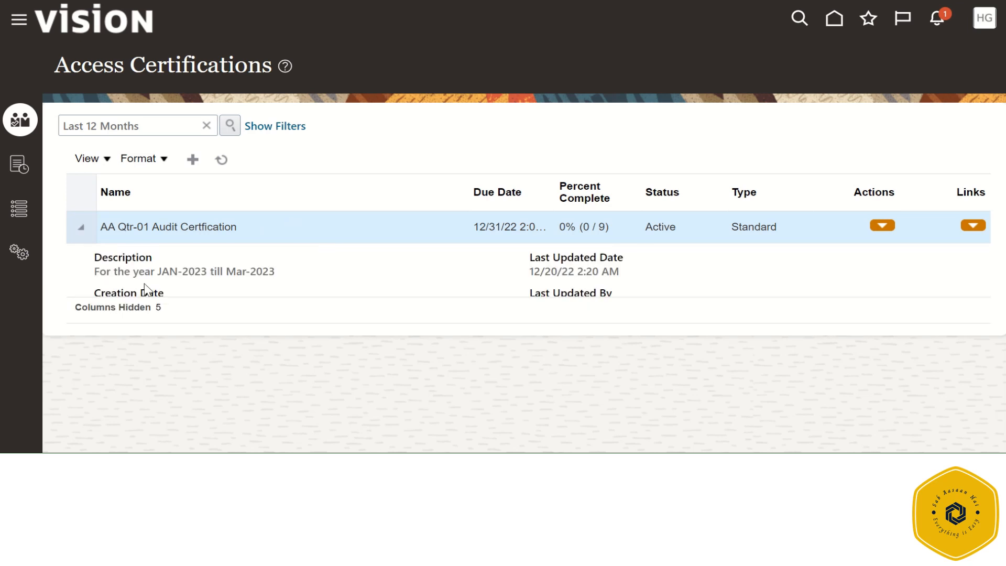
drag(95, 271, 251, 271)
scroll(442, 301, down, 1)
scroll(441, 300, down, 3)
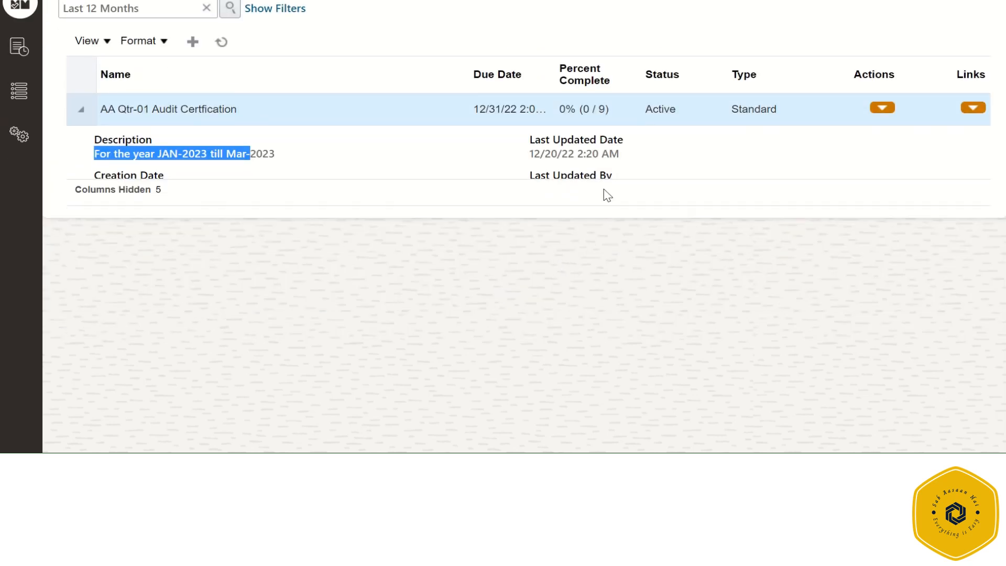
click(493, 172)
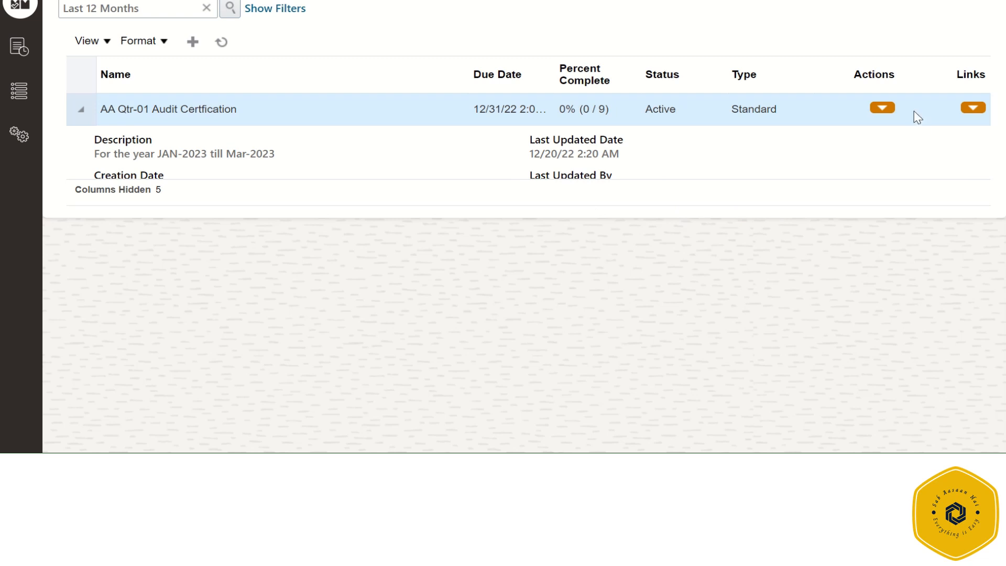
click(881, 108)
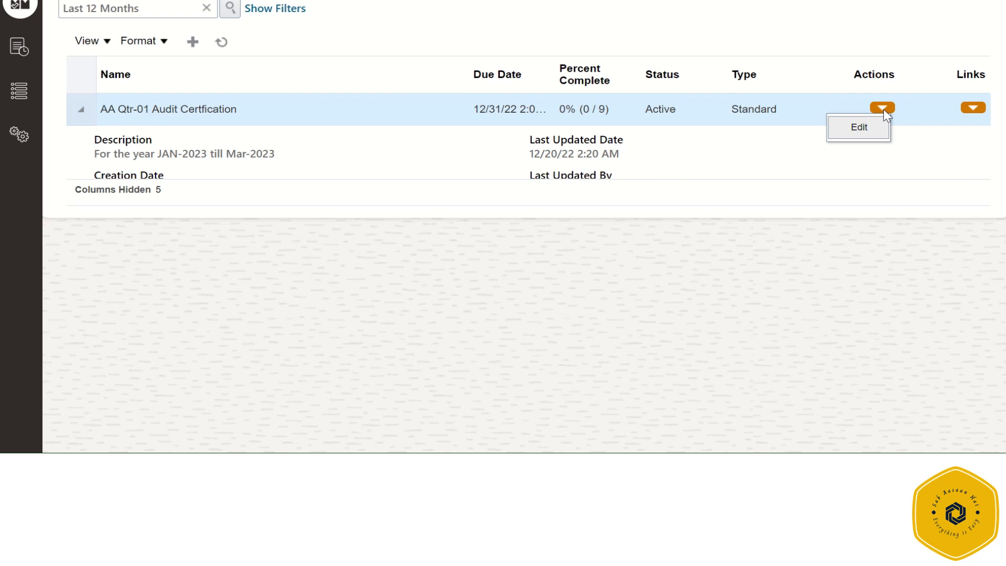
click(831, 260)
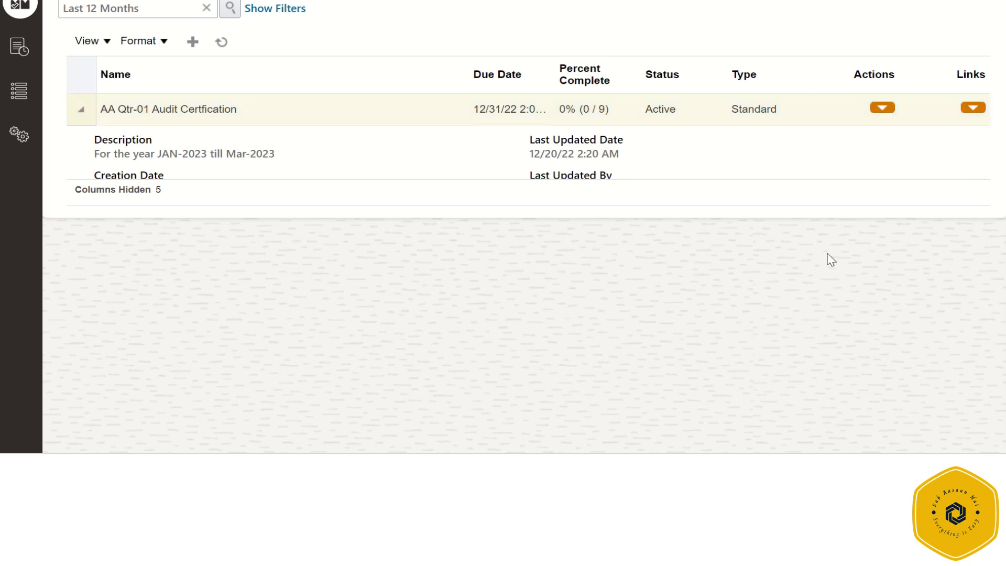
click(969, 108)
scroll(524, 240, up, 2)
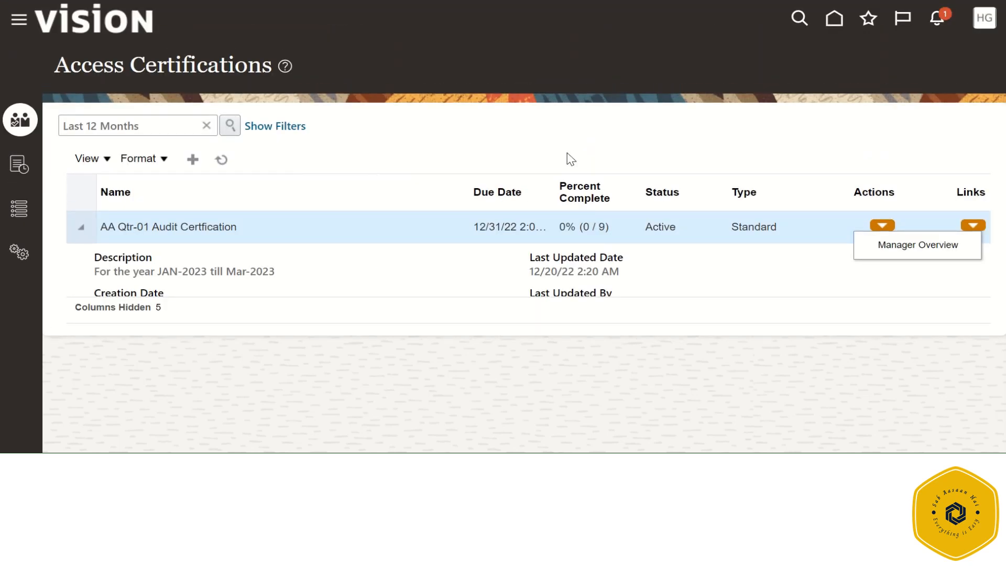
click(668, 386)
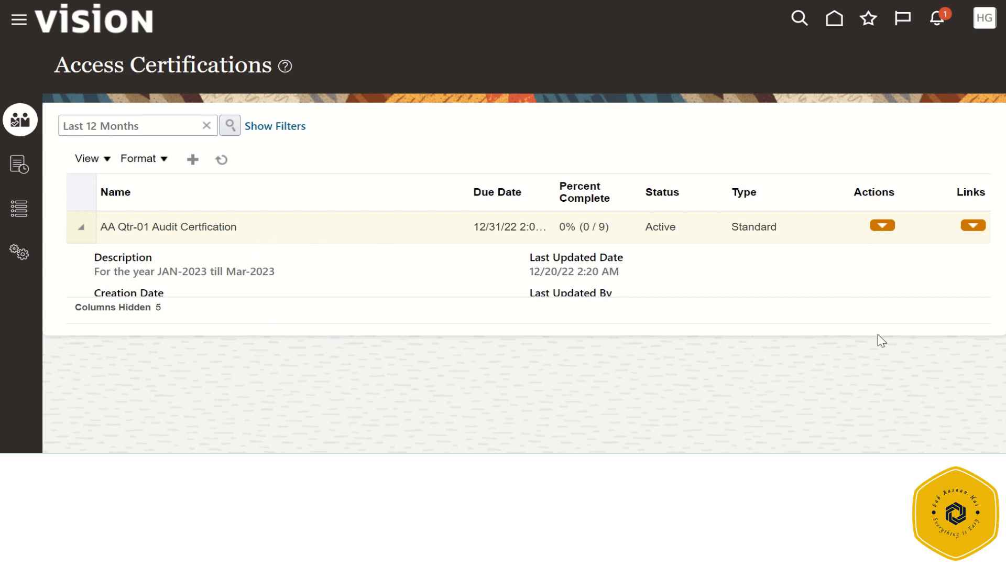
Step: Open the Manager Overview of AA Qtr-01 Audit Certfication and go to the Internal.Auditor certifier's worksheet
click(970, 225)
click(918, 244)
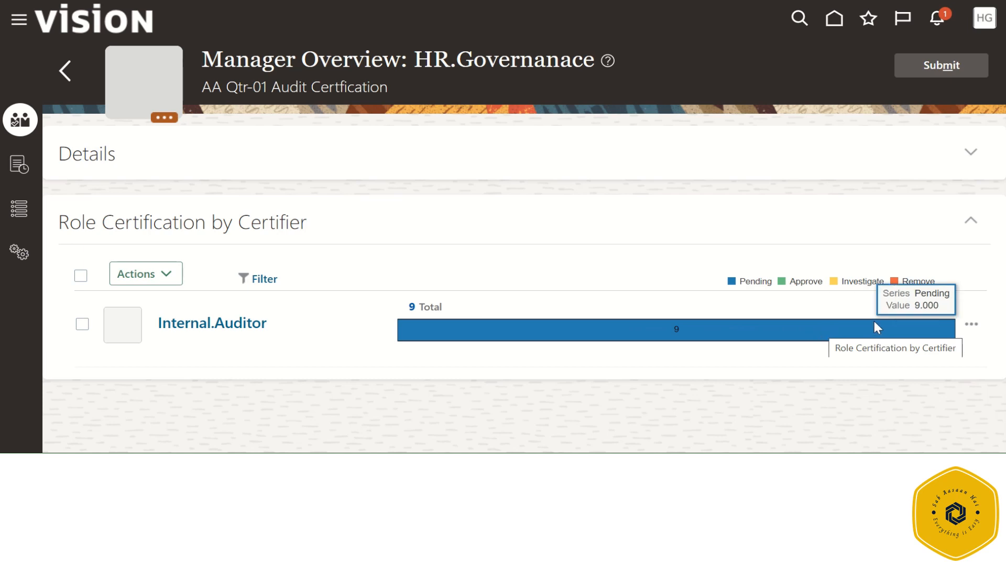
scroll(598, 286, down, 2)
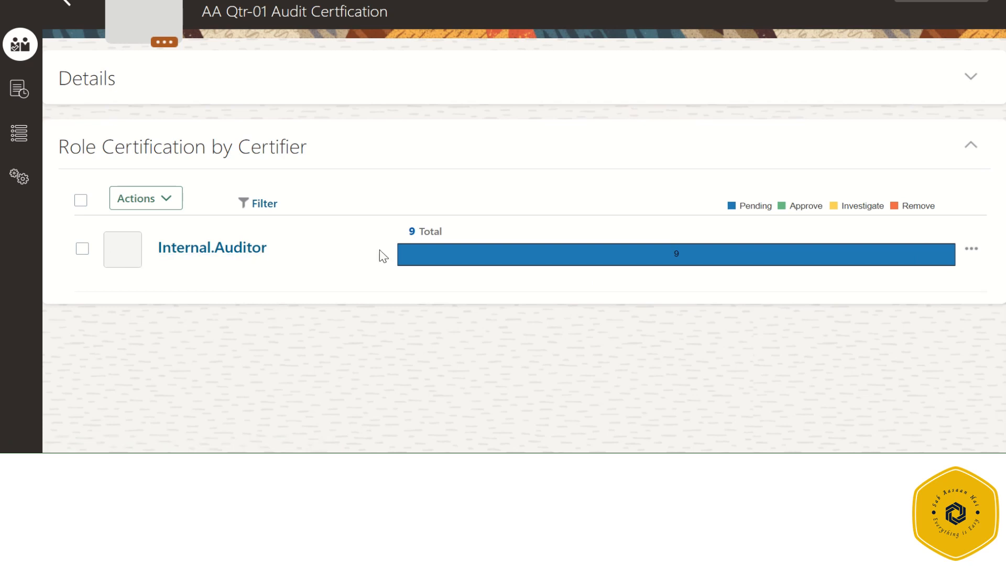
click(249, 252)
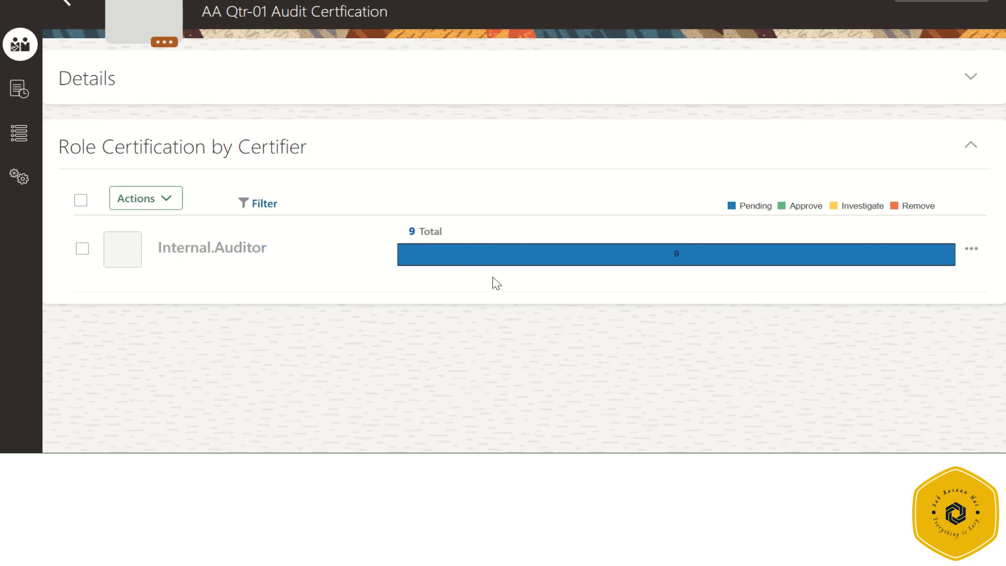
Step: Examine the pending worksheet items by role name, role code and individual user
scroll(494, 200, down, 6)
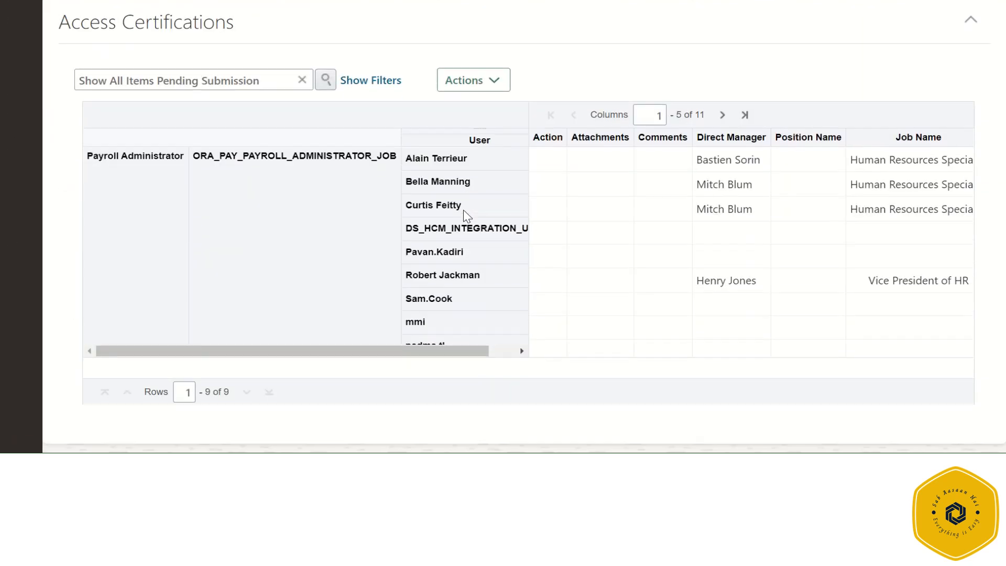
scroll(459, 247, up, 5)
scroll(459, 248, down, 1)
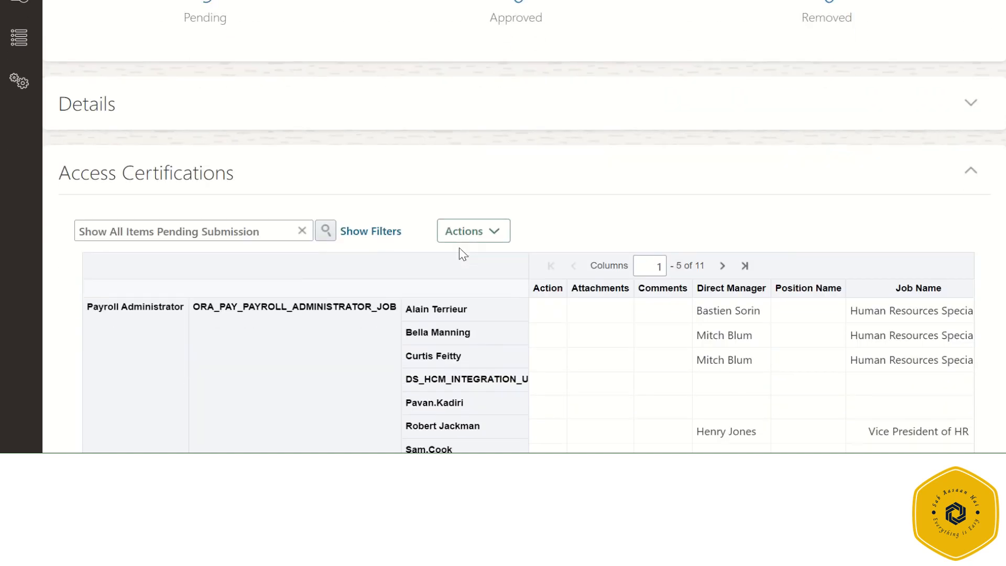
scroll(459, 247, up, 1)
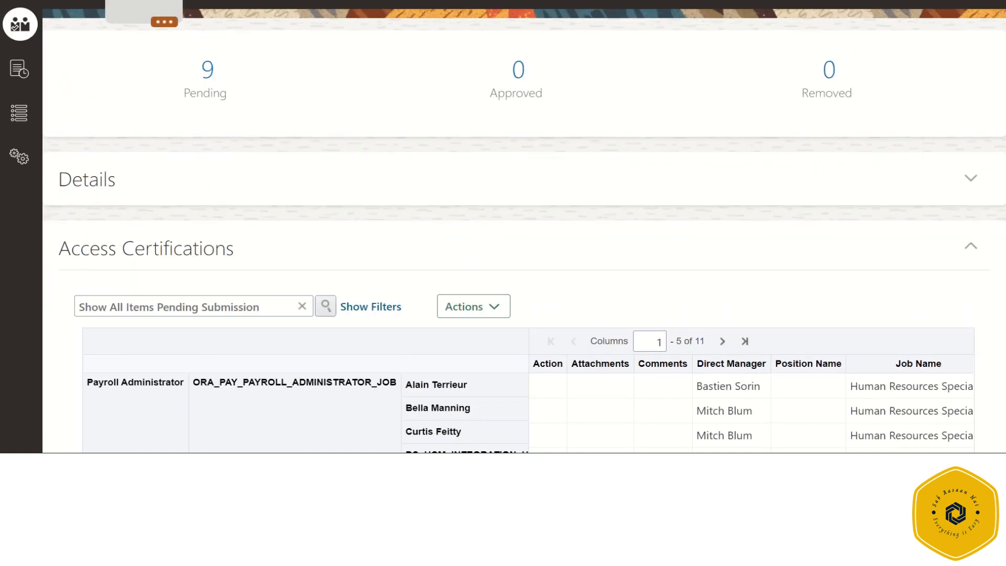
scroll(1004, 383, down, 4)
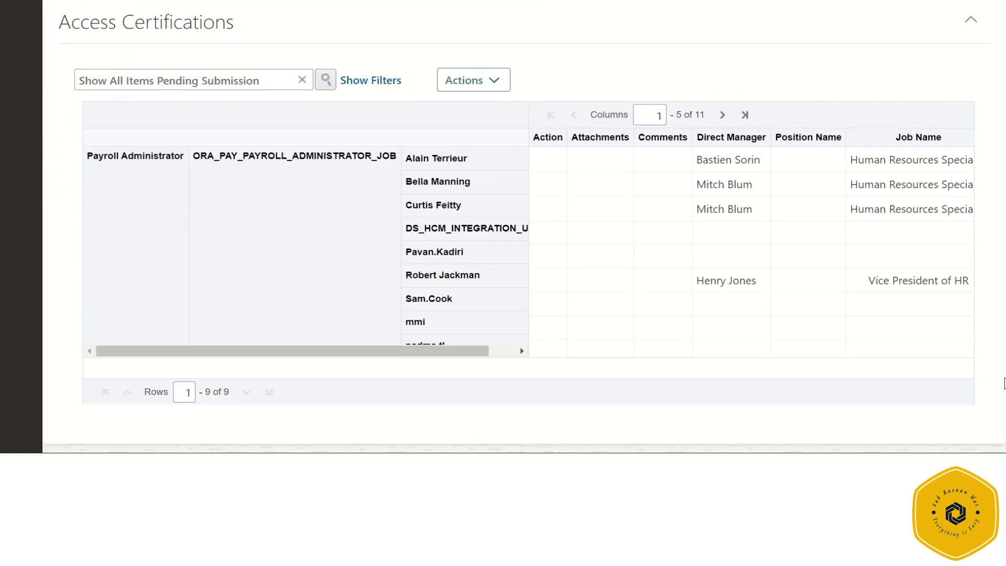
click(208, 155)
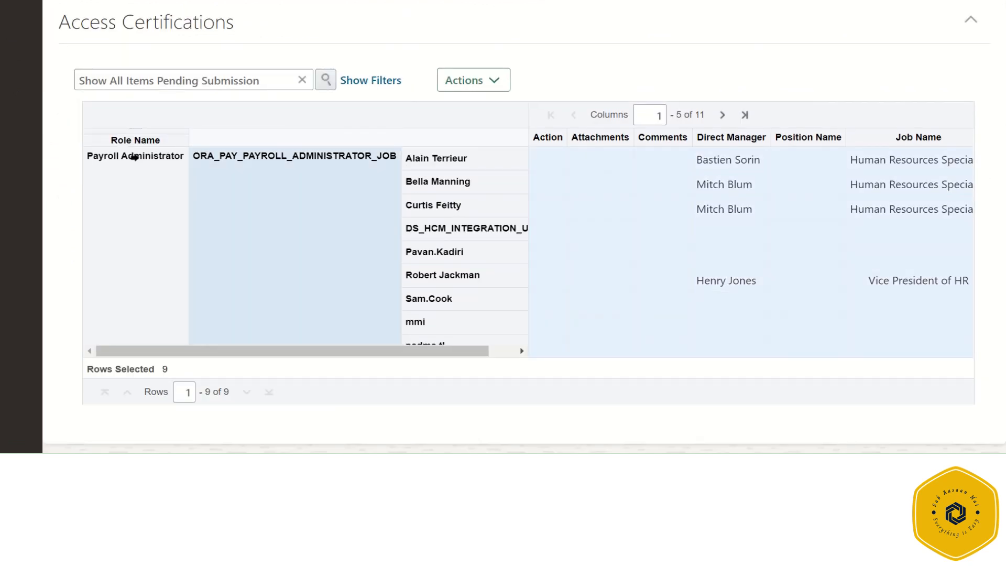
click(136, 158)
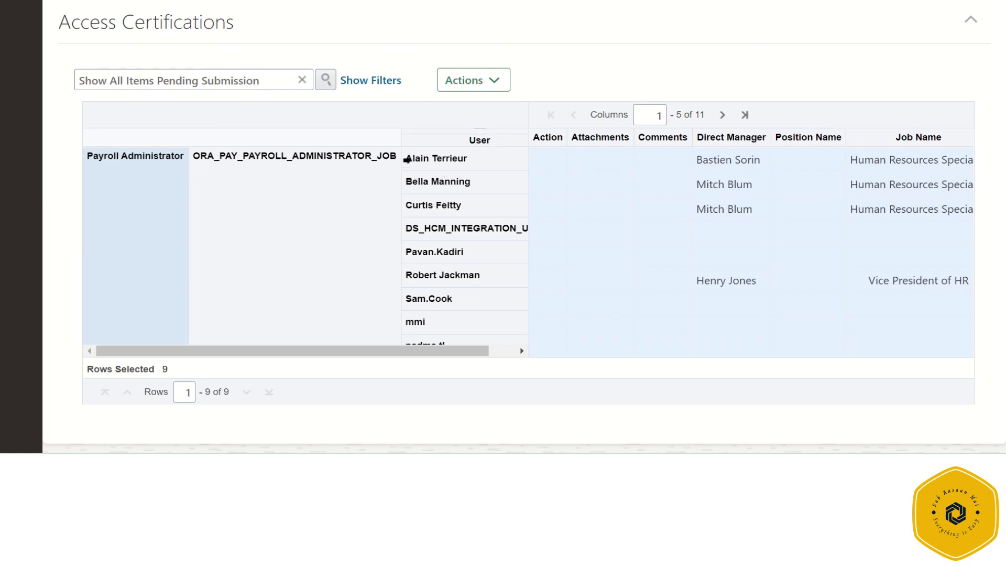
click(407, 158)
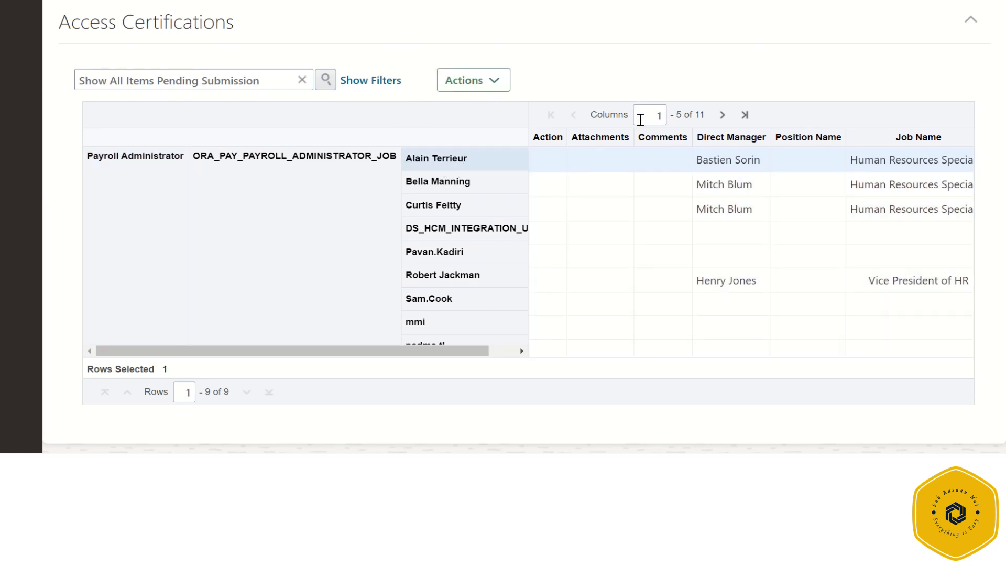
Step: Review the certification status summary and the remaining worksheet columns, including business unit and location
scroll(640, 117, up, 3)
scroll(729, 249, up, 2)
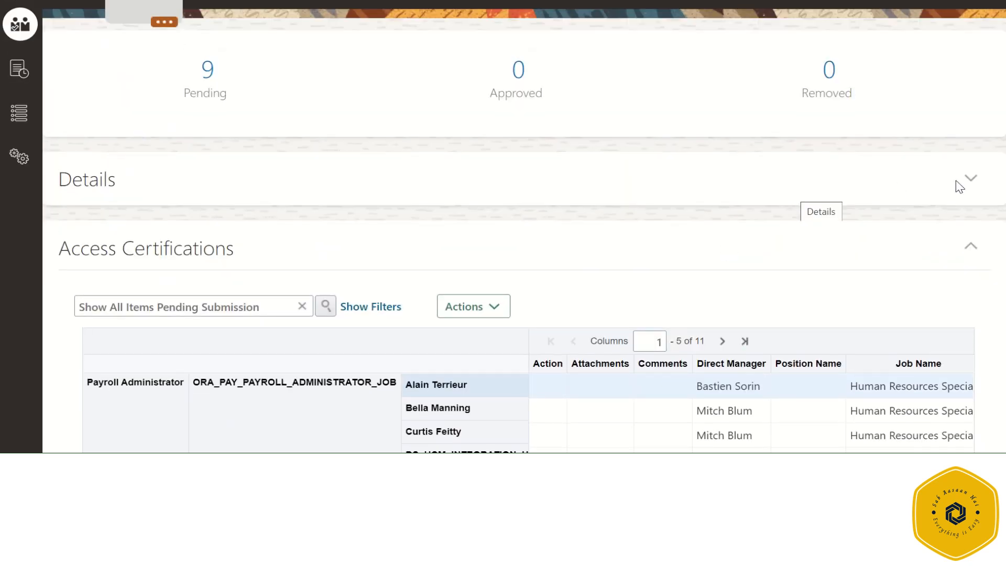
scroll(503, 226, down, 1)
scroll(503, 226, down, 1)
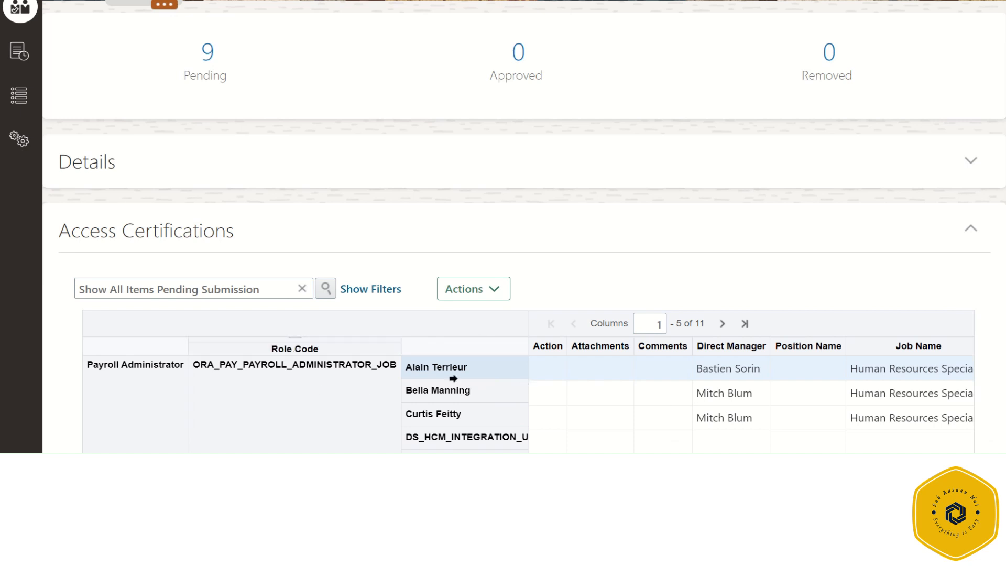
click(722, 324)
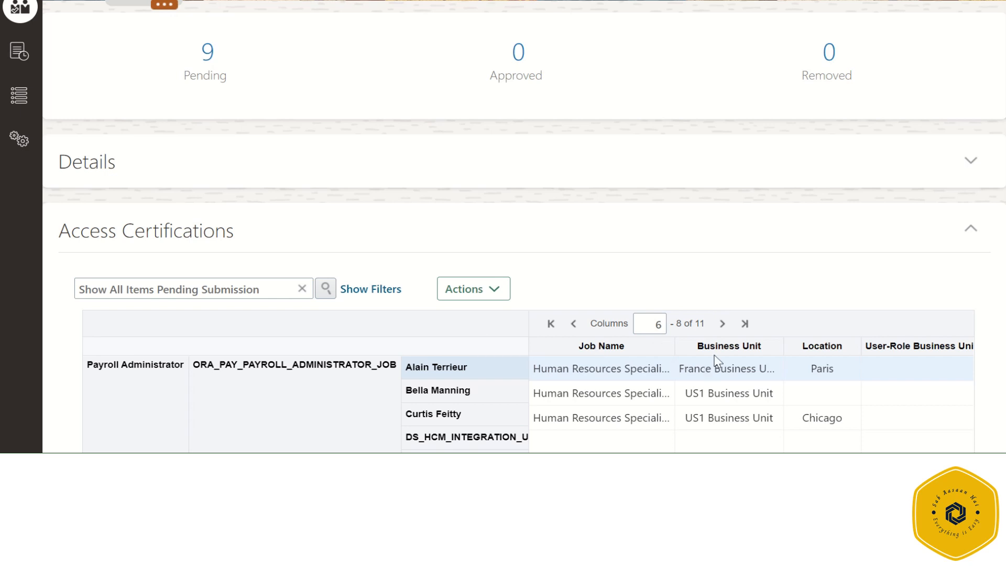
click(723, 324)
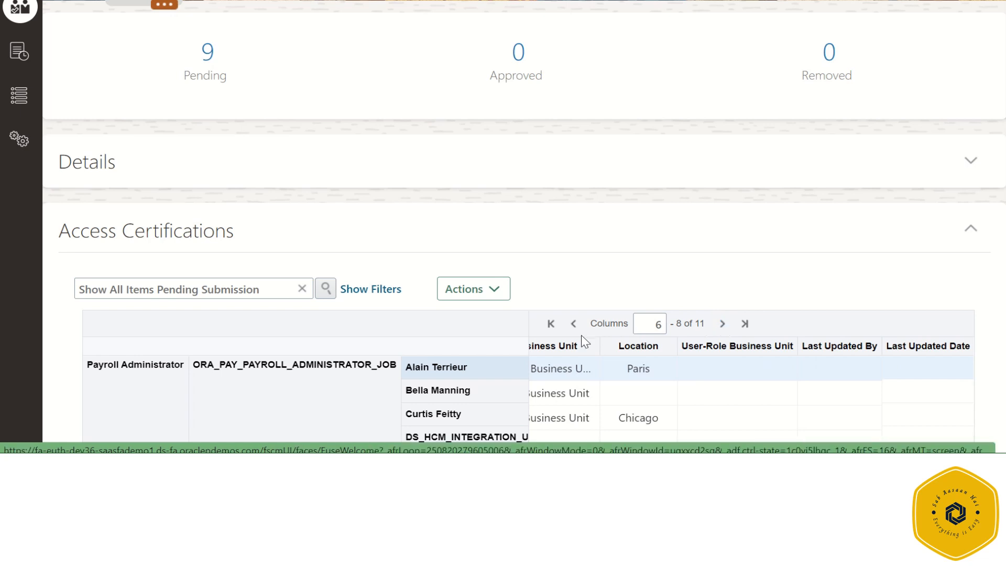
click(575, 323)
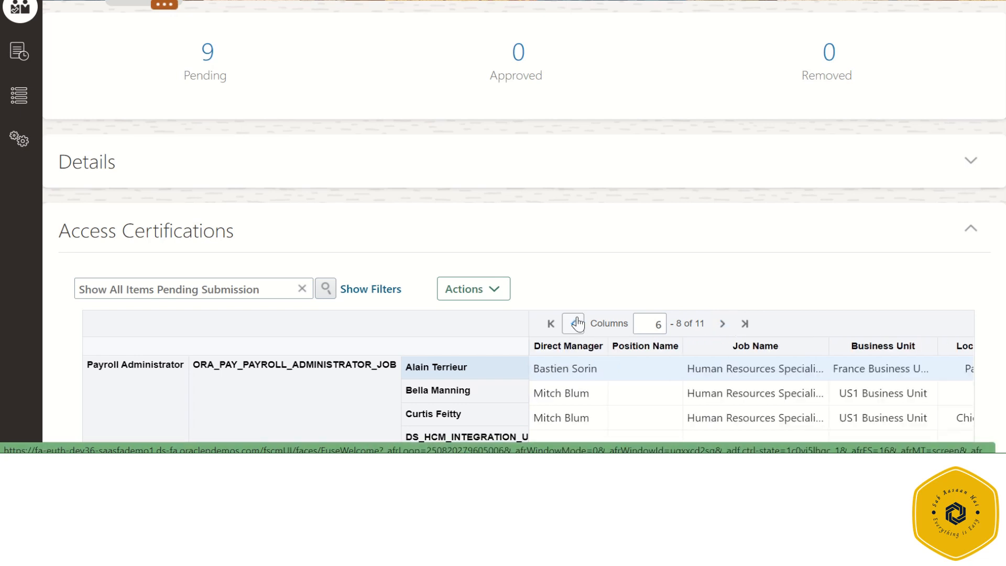
Step: Add the comment "I am OK to provide an Access." to the first listed user under Payroll Administrator
click(564, 367)
scroll(563, 367, down, 3)
click(463, 213)
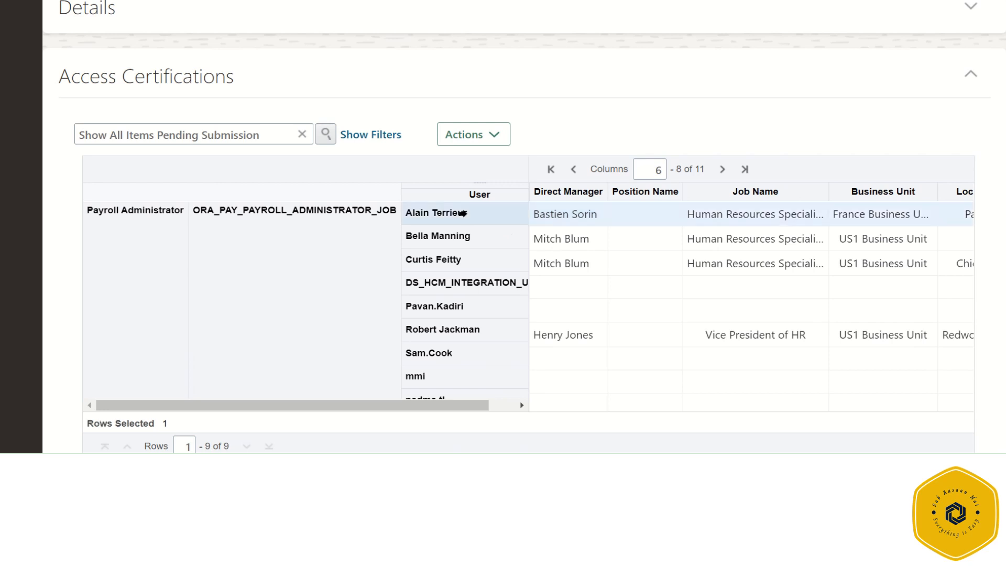
click(493, 136)
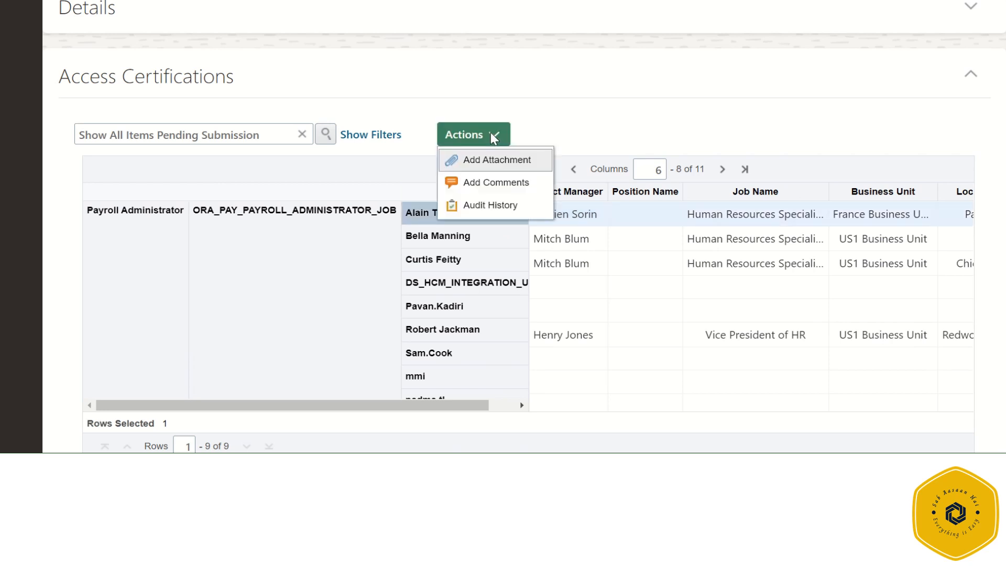
click(493, 179)
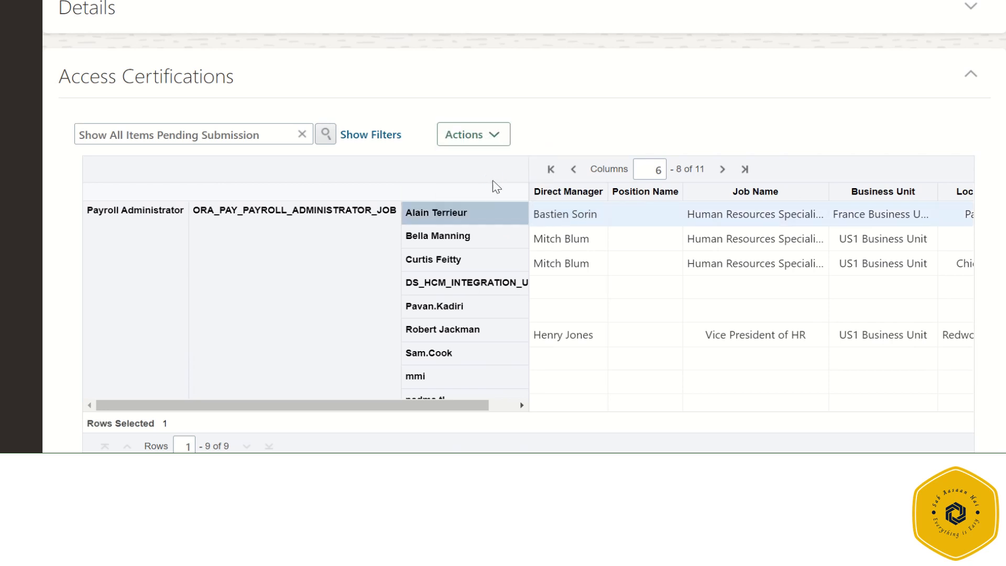
text(I am )
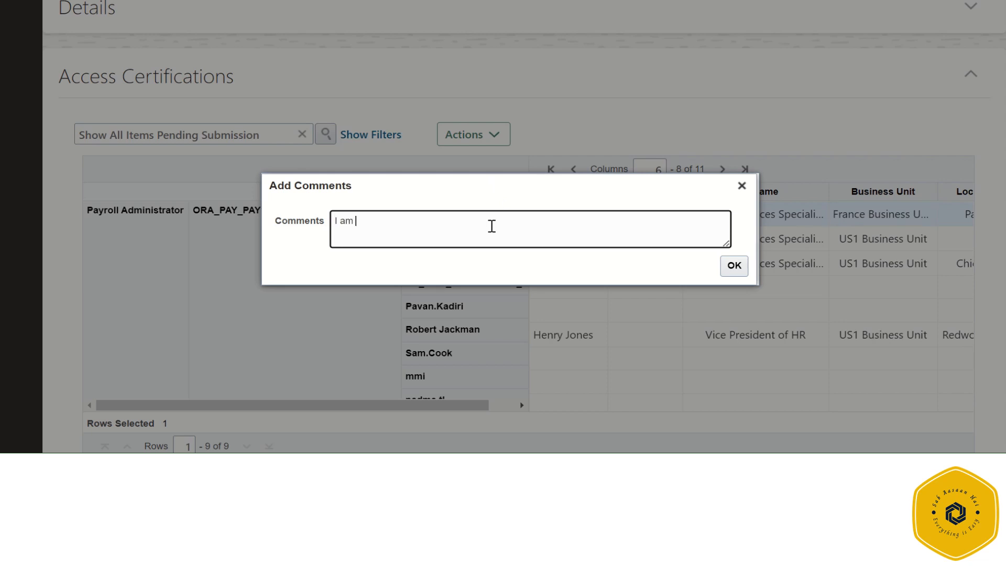
text(OK to prvide)
key(BackSpace)
key(BackSpace)
key(BackSpace)
text(ov)
key(BackSpace)
key(BackSpace)
key(BackSpace)
text(ovide an Access.)
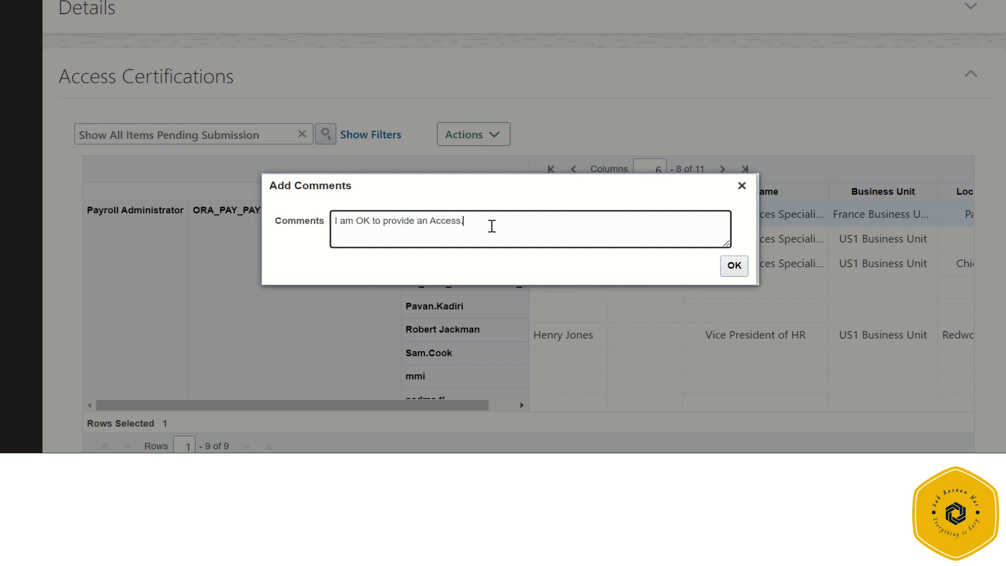
click(730, 265)
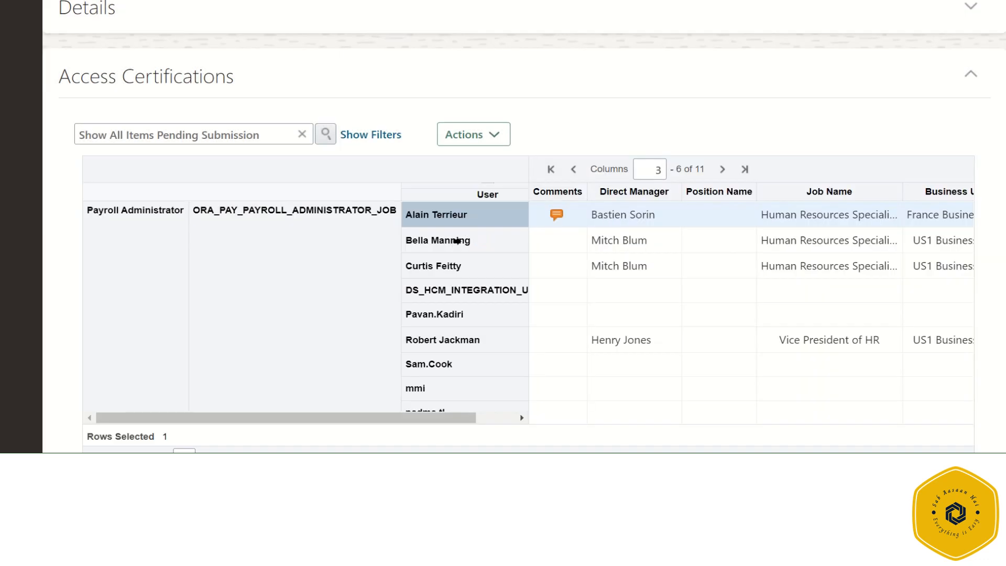
Step: Add the comment "ok to Proceed" to the second listed user under Payroll Administrator
click(456, 240)
click(493, 122)
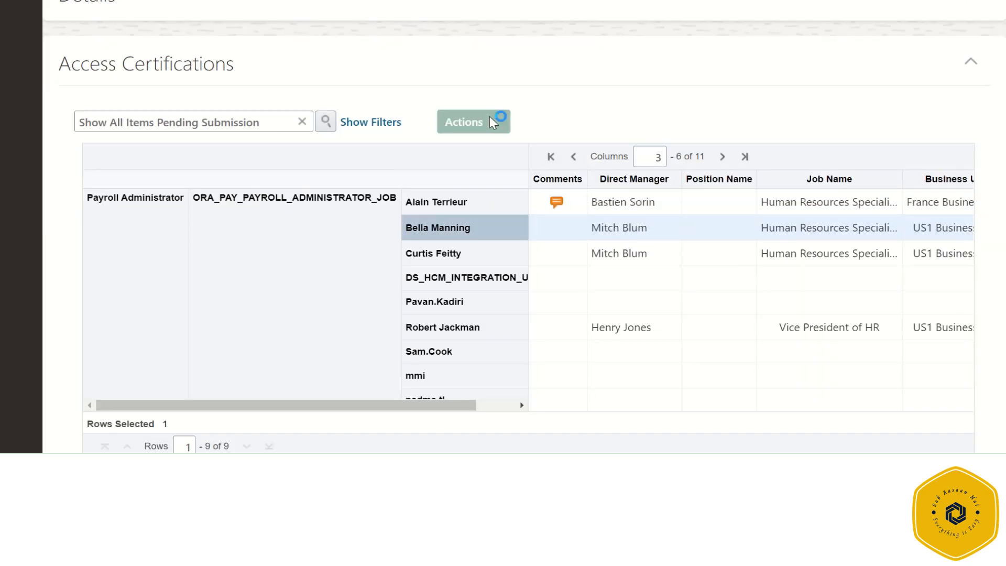
click(489, 168)
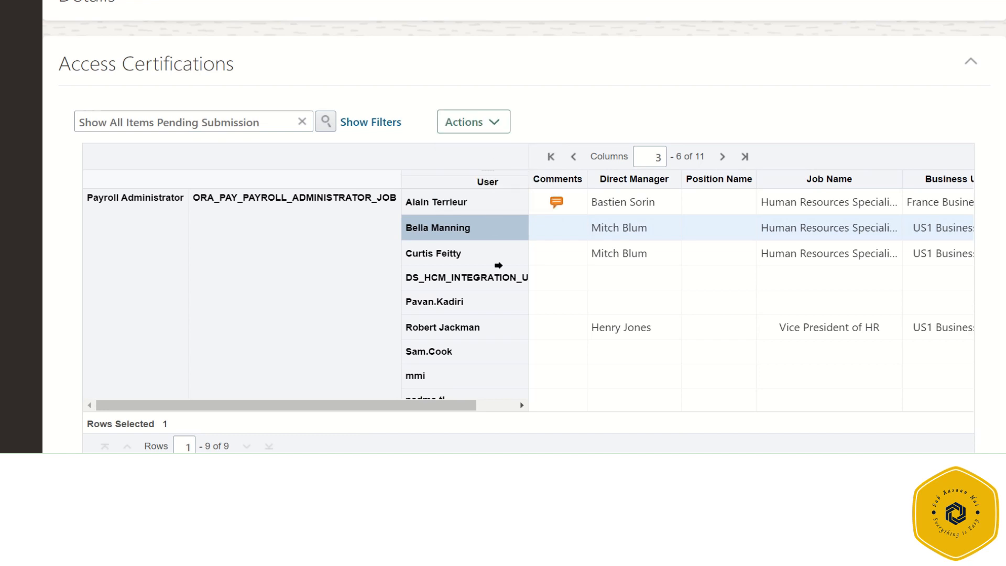
text(ok to Proce)
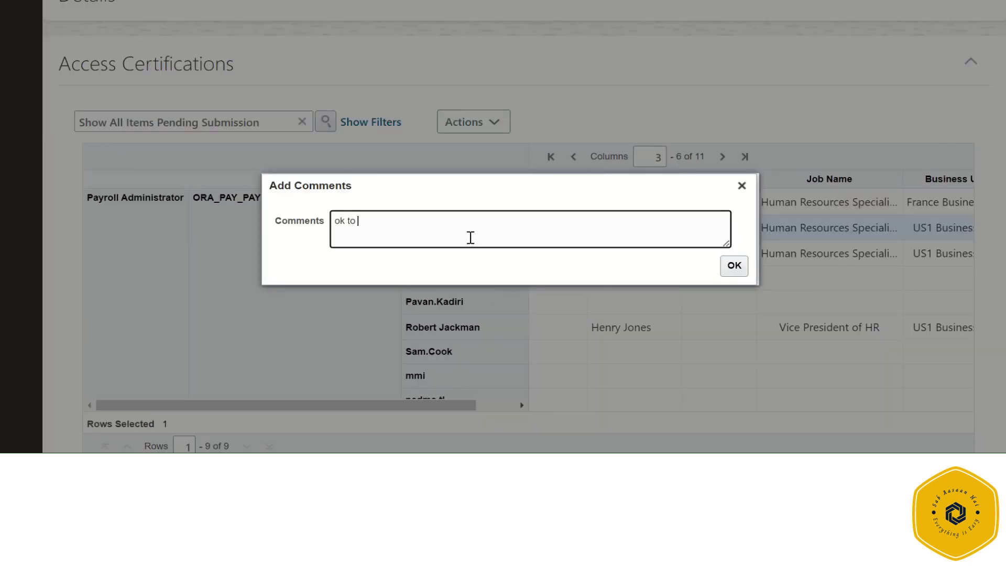
text(ed to Proceed)
click(734, 265)
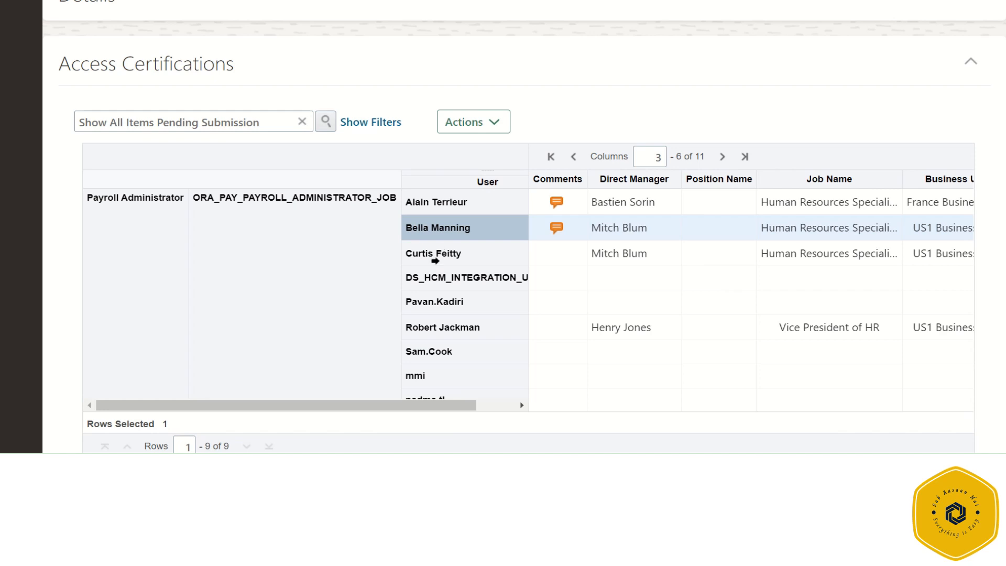
Step: Add the comment "Please investigate as did not find Line Manager approval" to the third listed user under Payroll Administrator
click(435, 258)
click(496, 124)
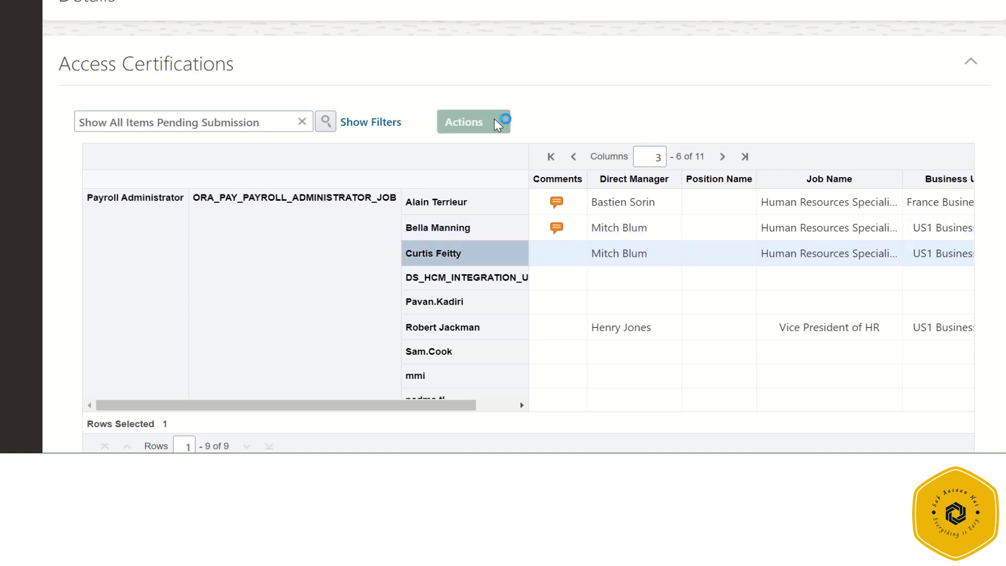
click(481, 170)
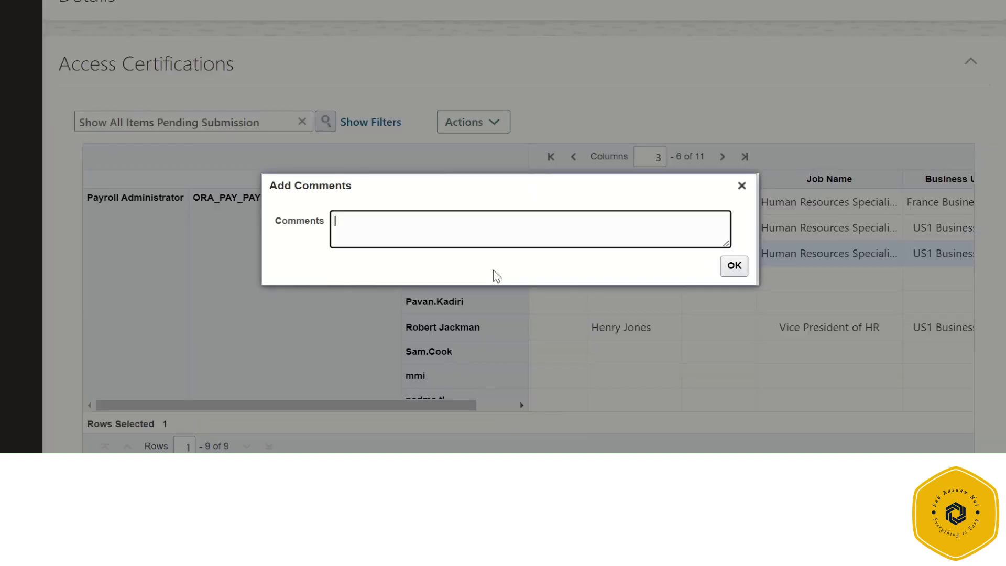
text(Pleasd)
key(BackSpace)
text(e investigate )
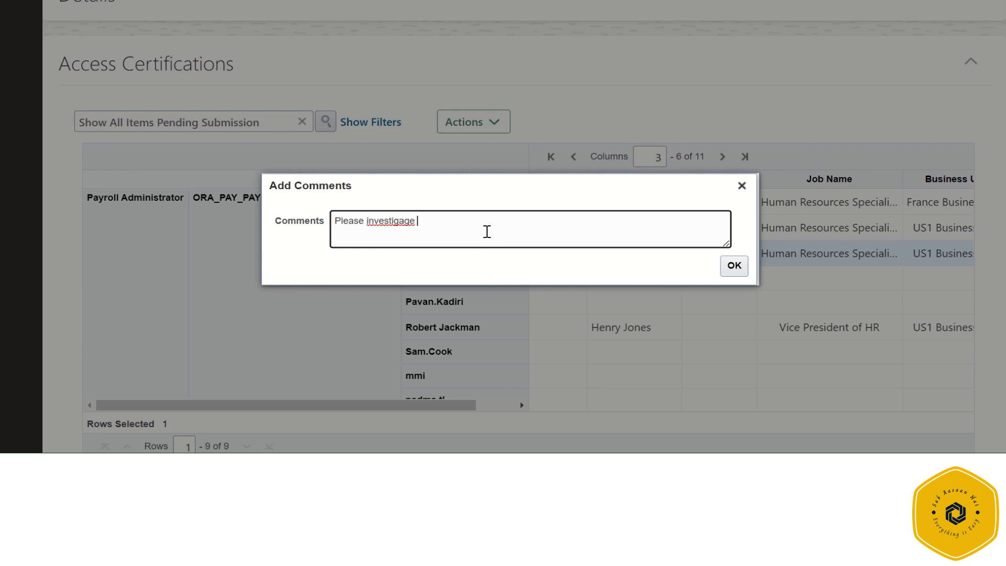
text(and)
key(BackSpace)
key(BackSpace)
key(BackSpace)
text(as did not find Line Manager approval)
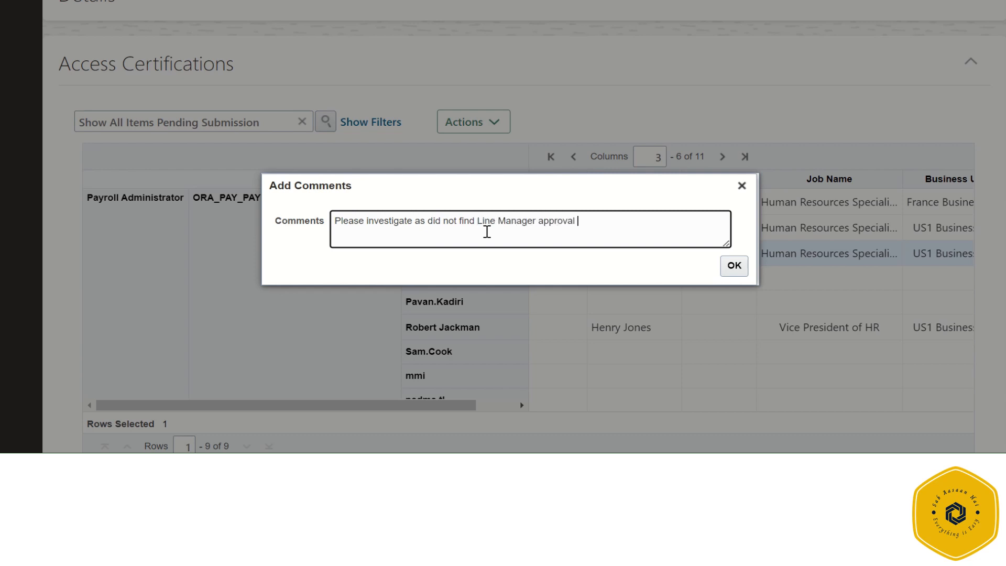
click(731, 265)
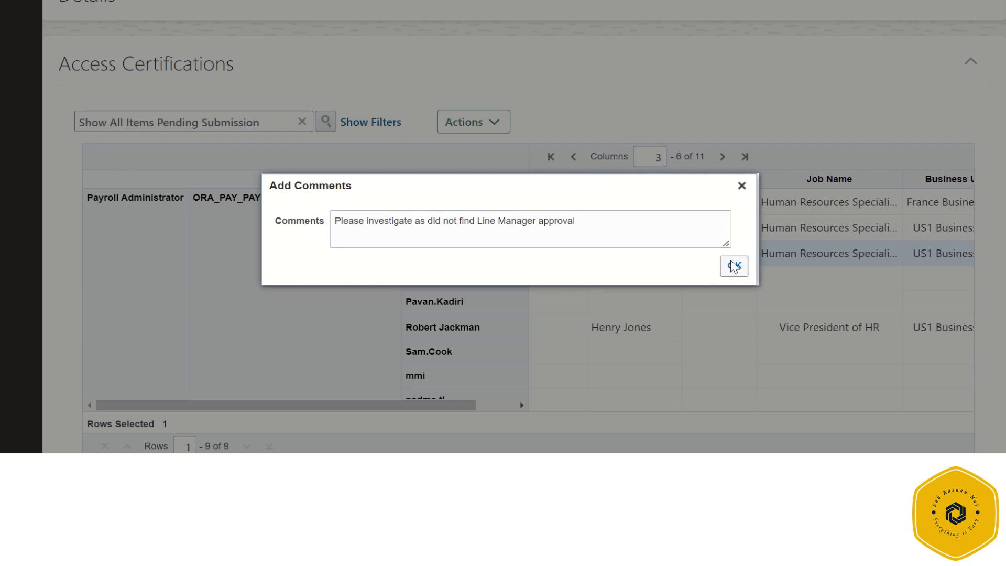
Step: Check the actions available for the Internal.Auditor certifier in the manager overview, clear the selection and return to the certifications list
scroll(770, 134, up, 5)
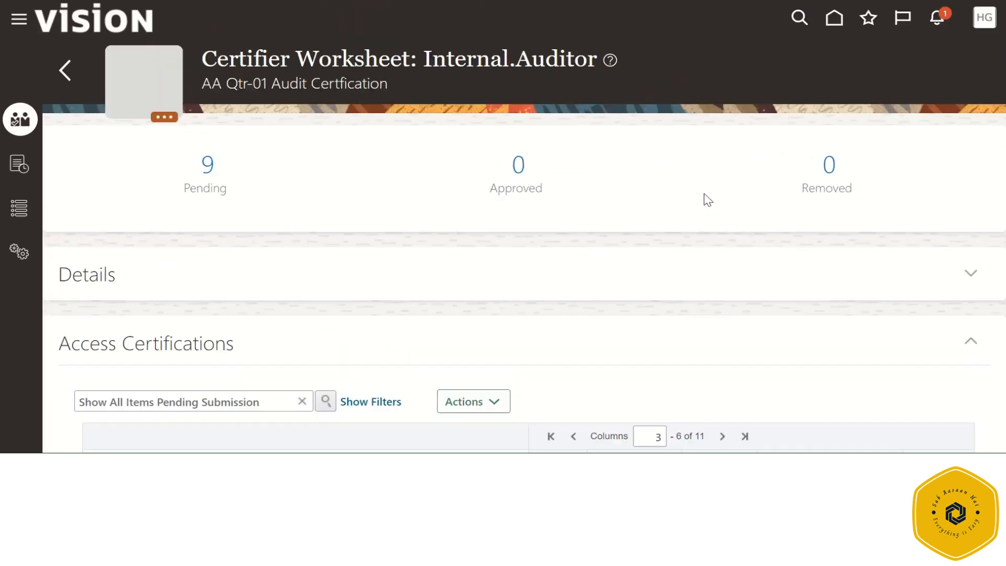
click(65, 70)
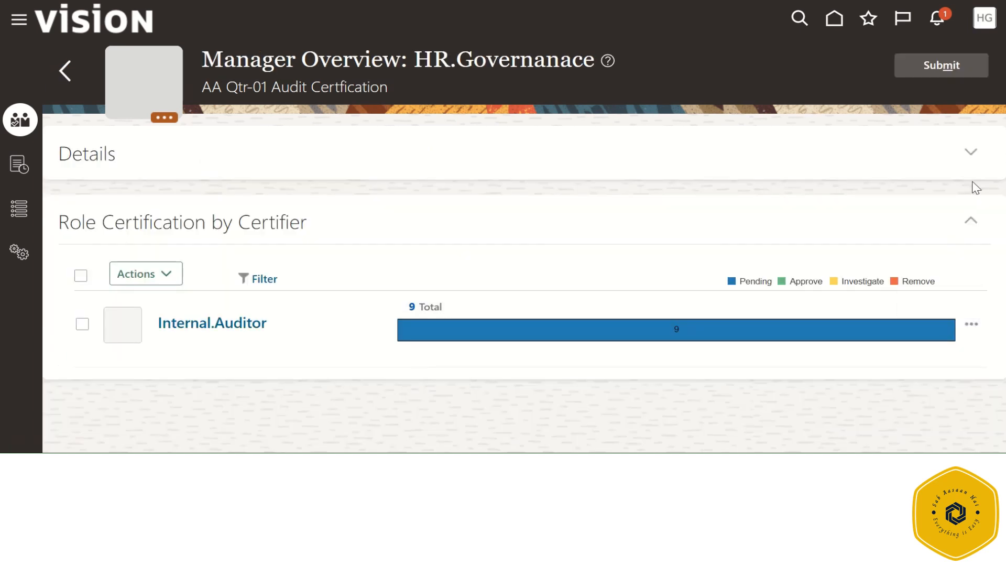
click(82, 323)
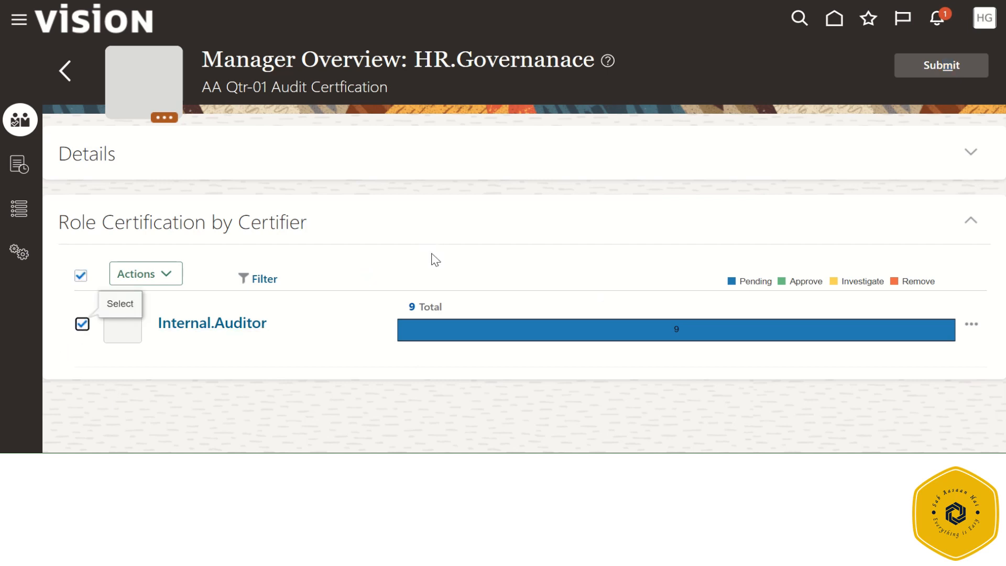
click(178, 273)
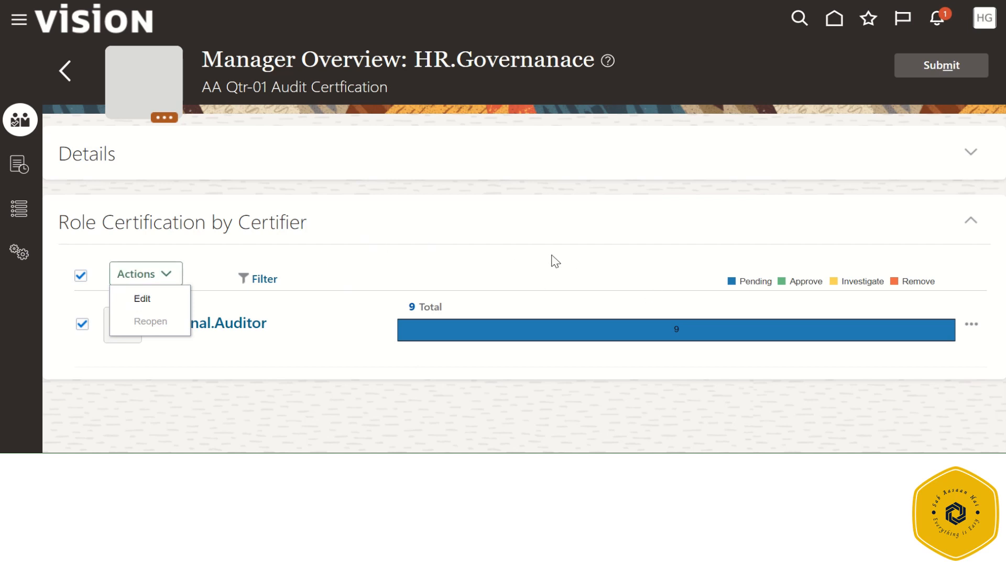
click(401, 4)
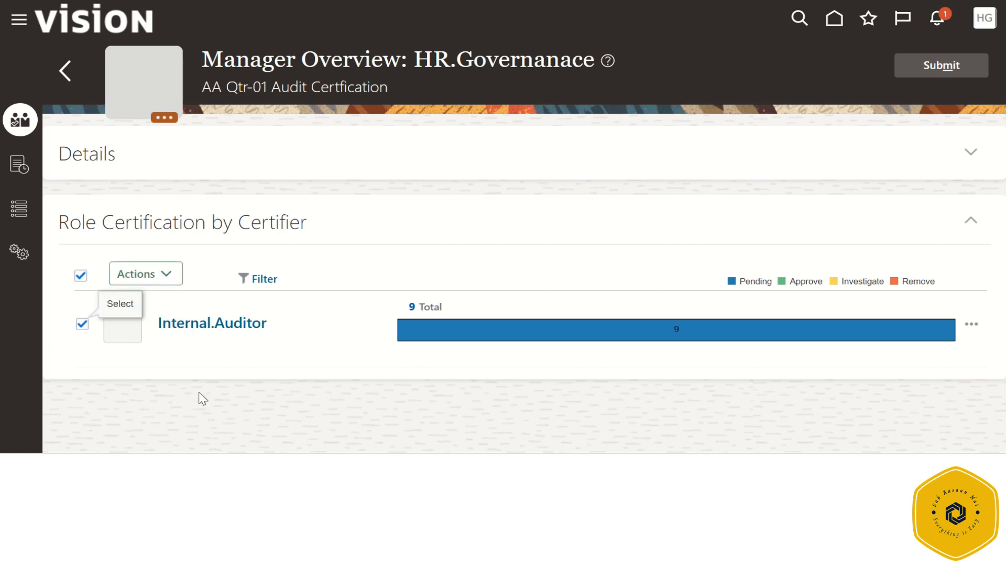
click(82, 325)
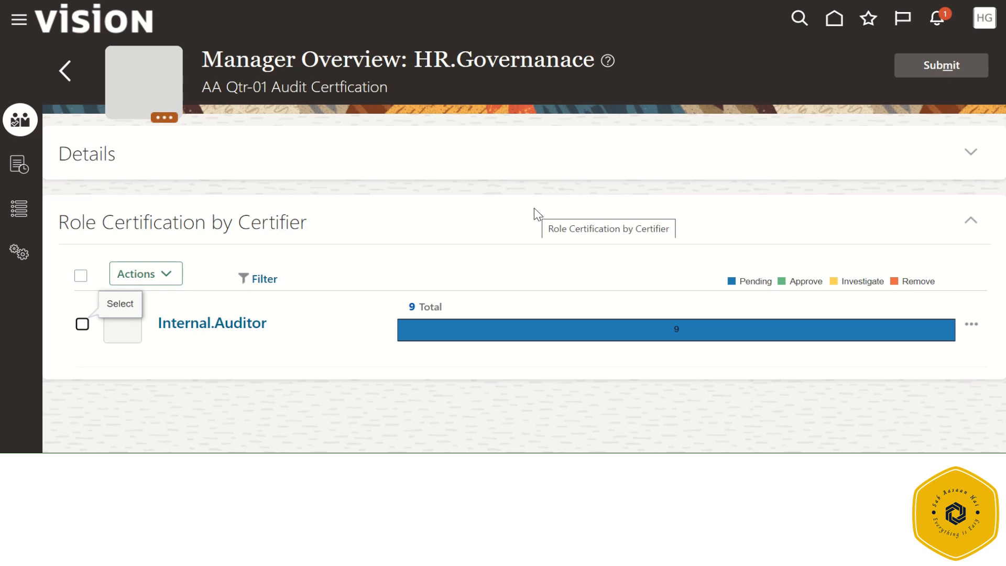
click(64, 69)
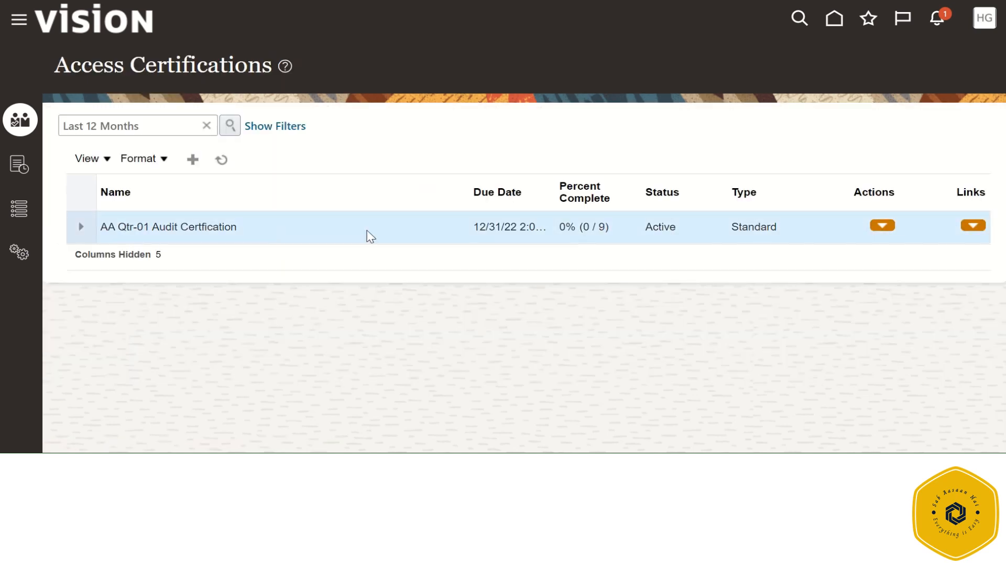
Step: Sign out of the certification manager's account, copying the Internal.Auditor username from the Notepad notes
click(984, 18)
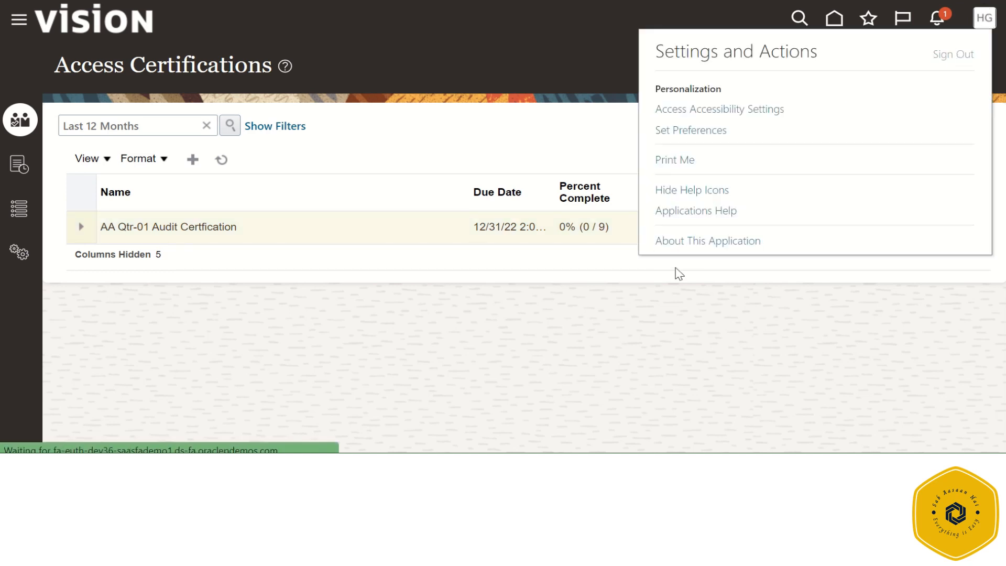
key(alt+Tab)
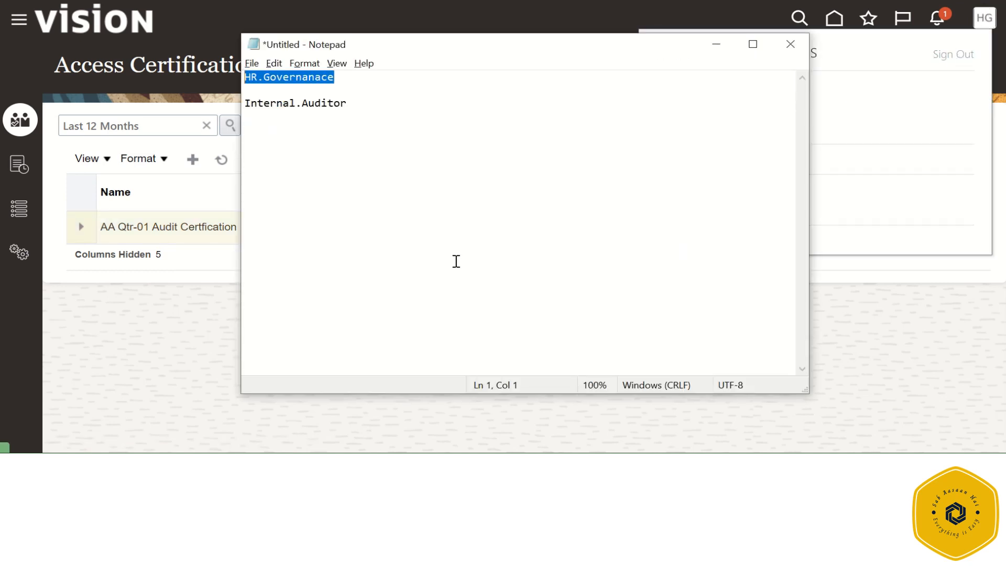
click(340, 107)
double_click(339, 107)
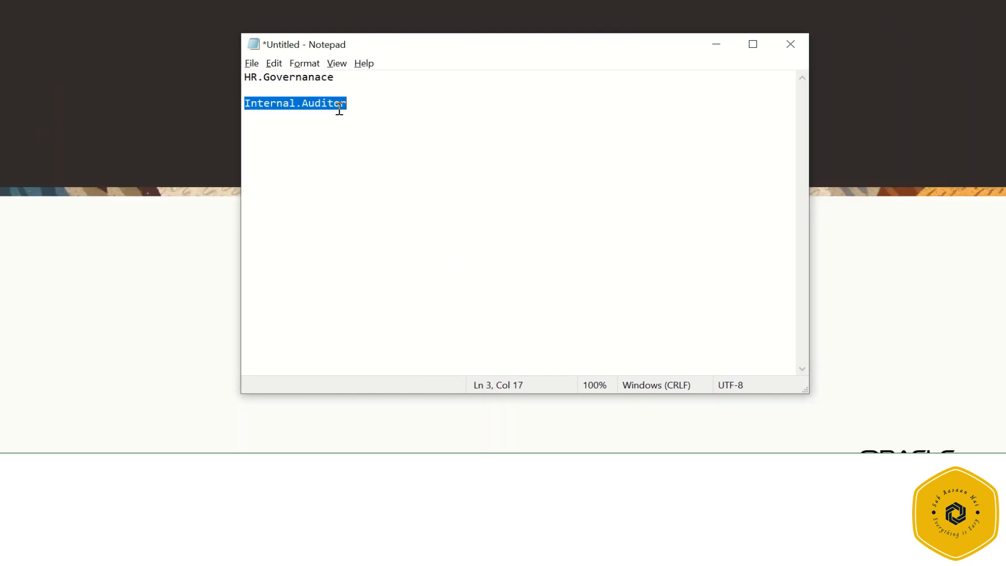
key(alt+Tab)
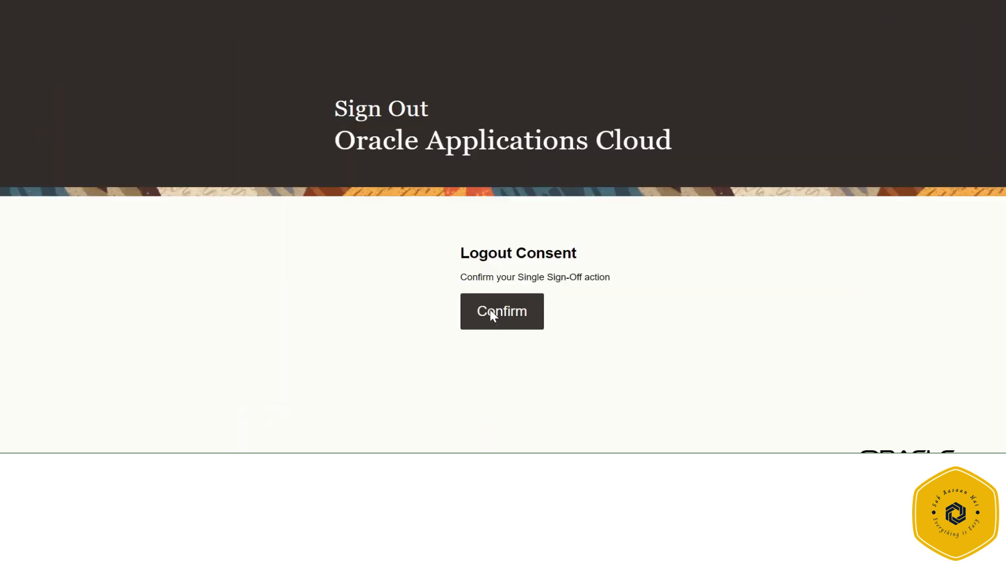
click(480, 326)
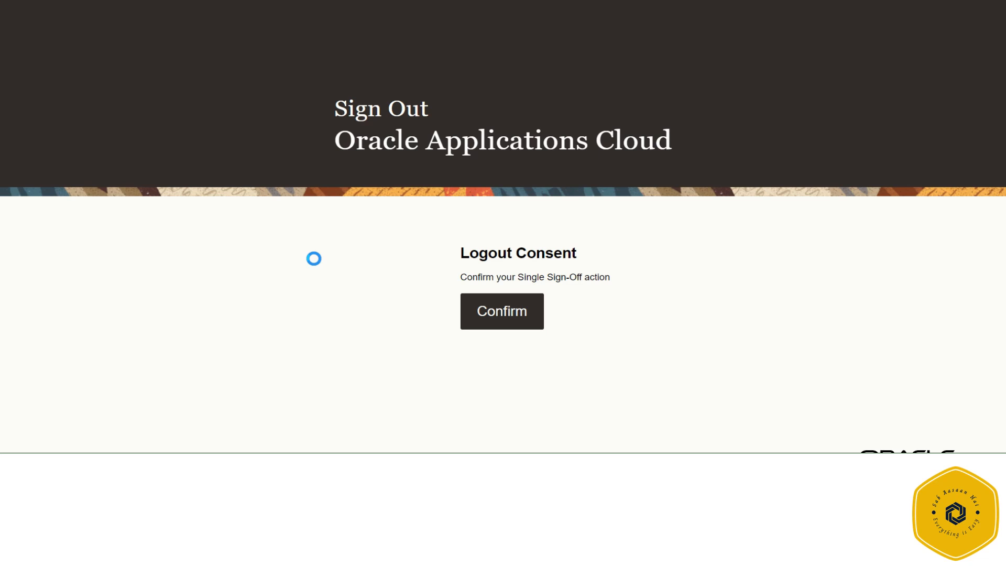
Step: Sign in as Internal.Auditor with the account password and dismiss the browser's offer to save it
double_click(488, 260)
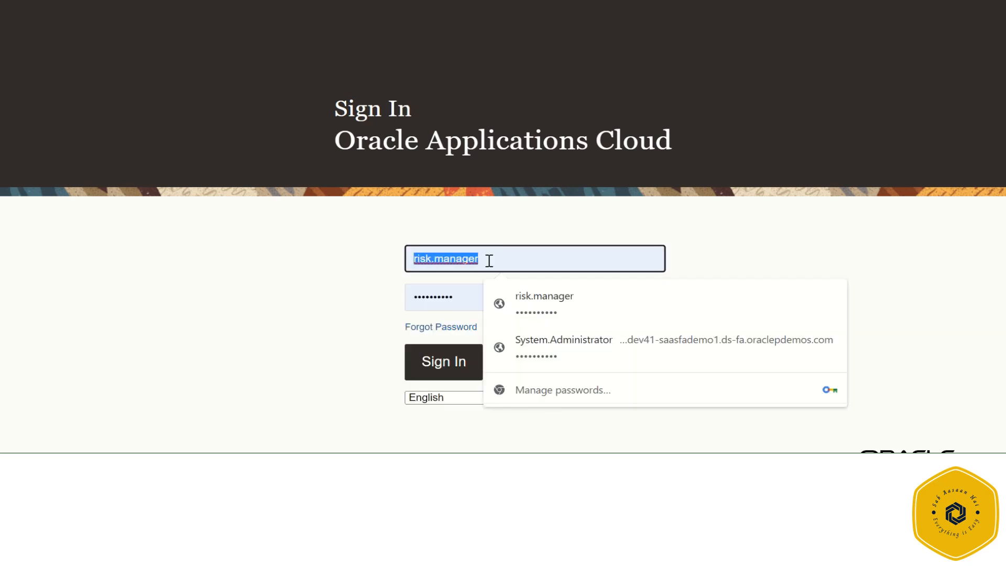
text(Internal.Auditor)
key(Tab)
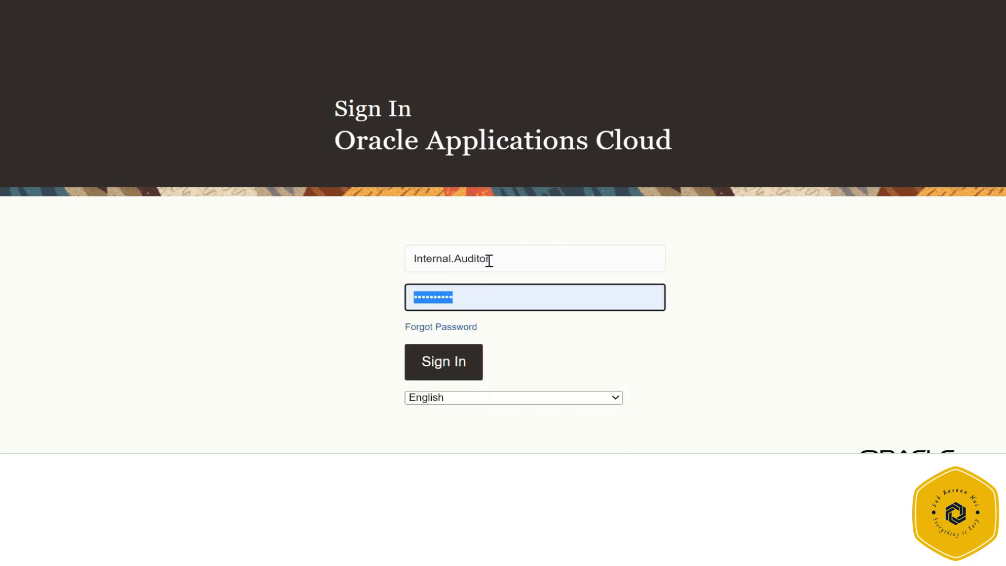
text(••)
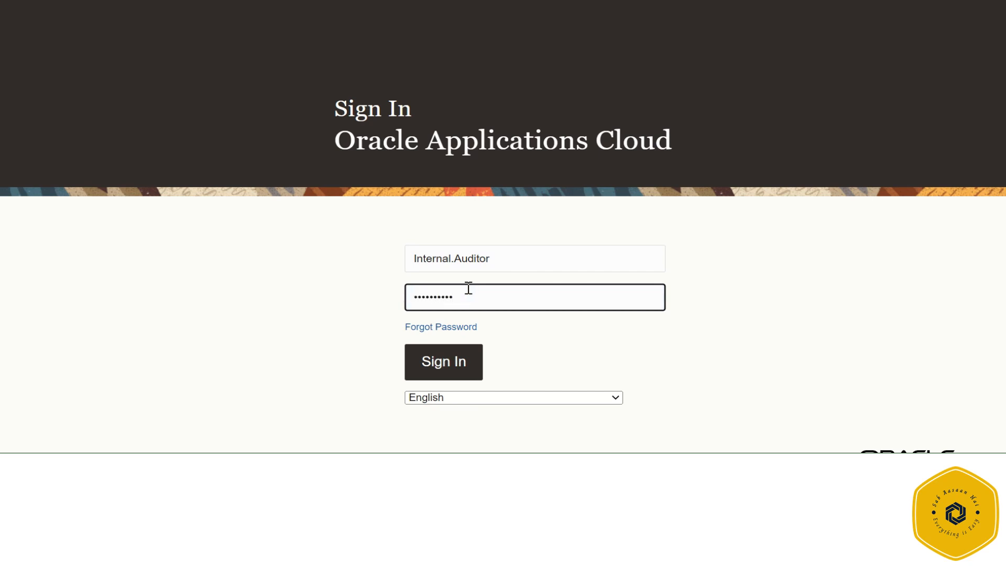
click(466, 361)
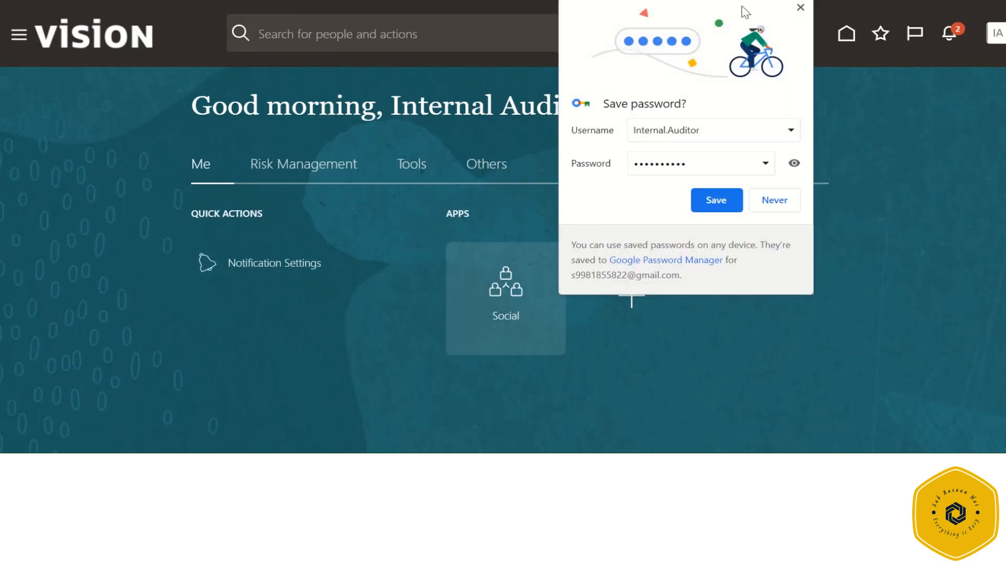
click(800, 8)
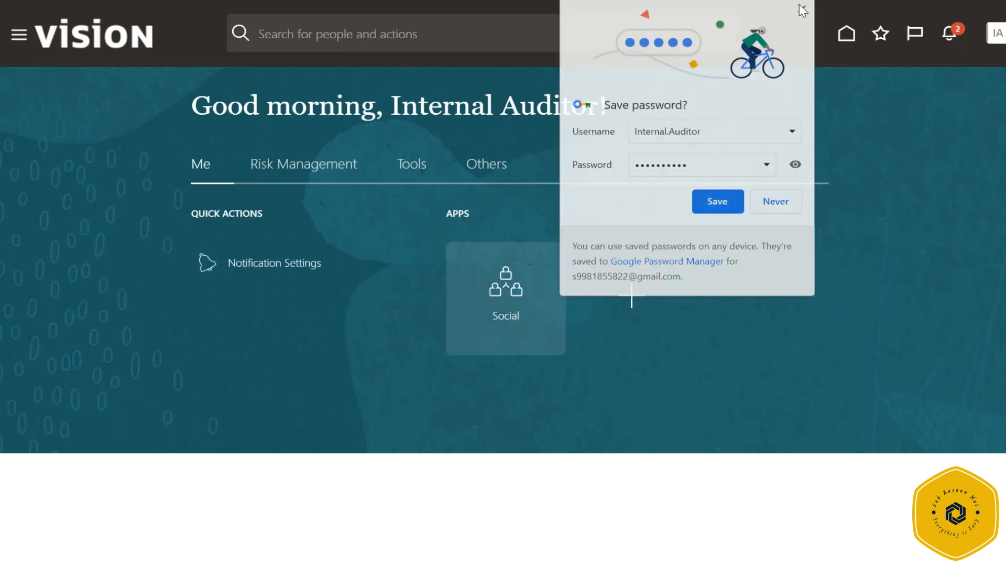
Step: In Risk Management's Access Certifications, expand the details of AA Qtr-01 Audit Certfication and open its Certifier Worksheet
click(302, 166)
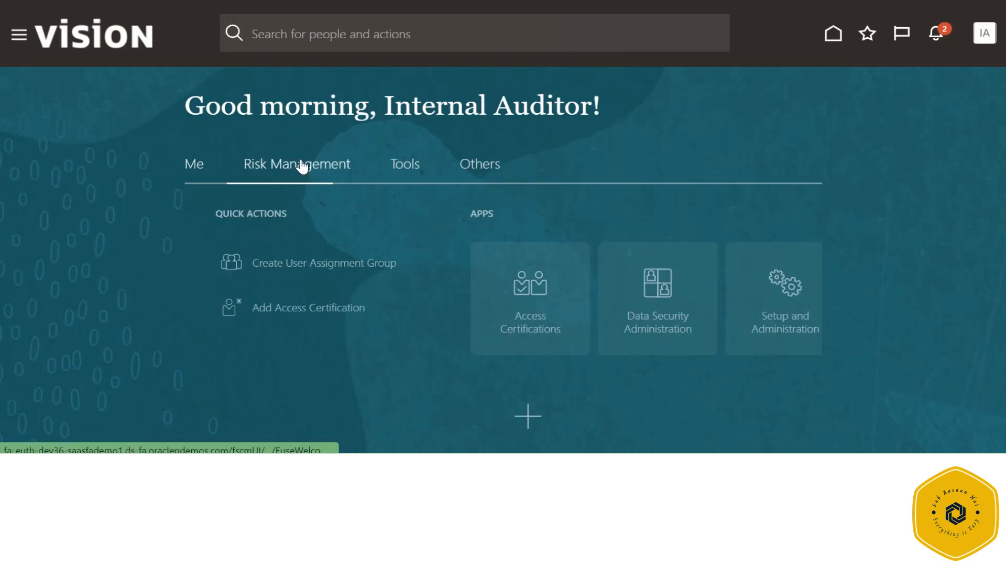
click(508, 335)
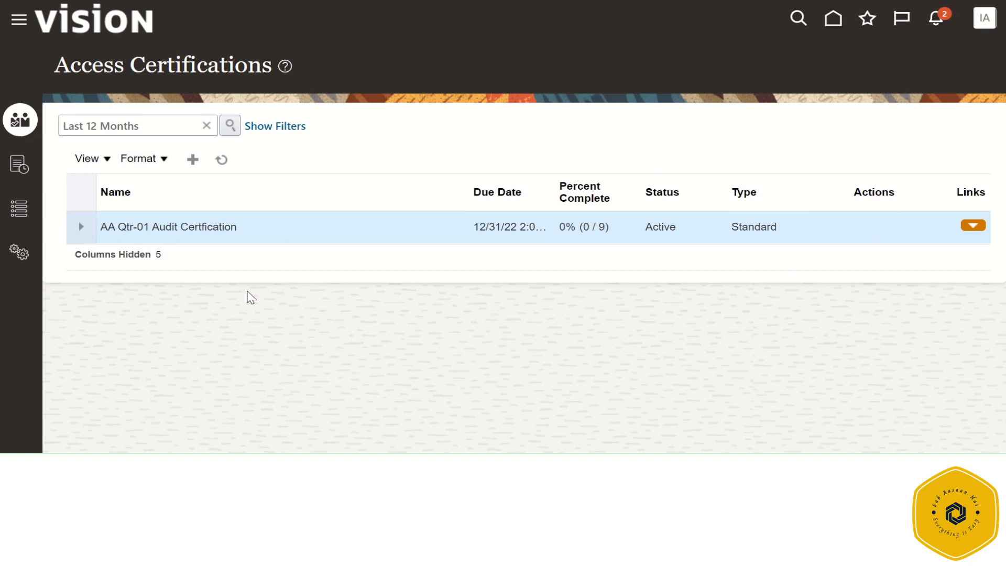
click(81, 227)
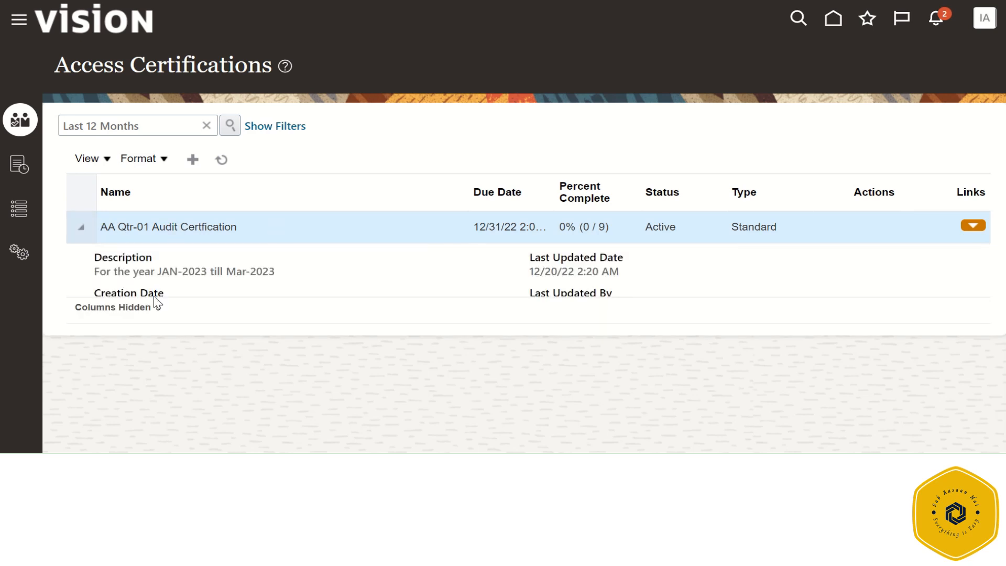
drag(102, 267, 477, 274)
click(483, 274)
click(971, 225)
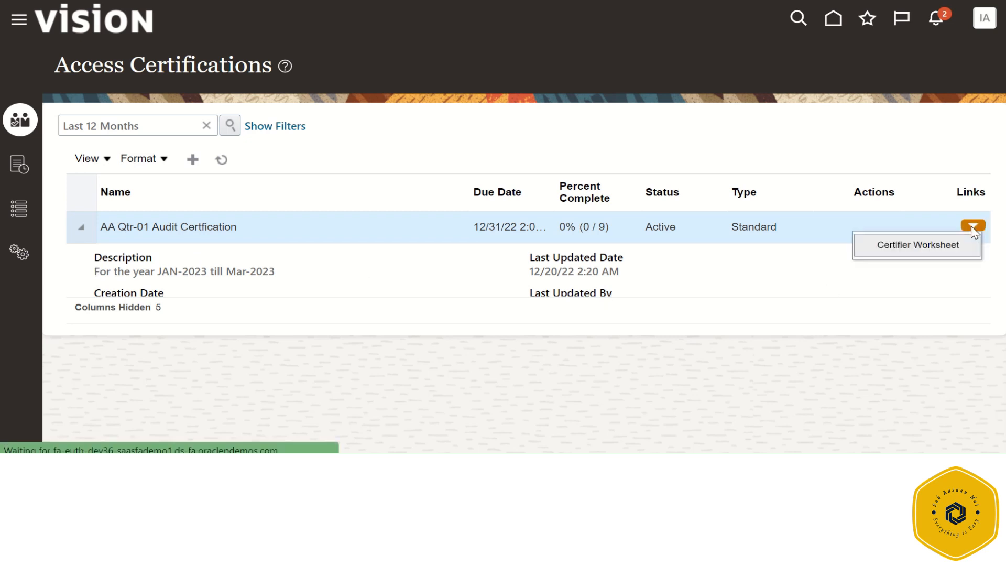
click(925, 244)
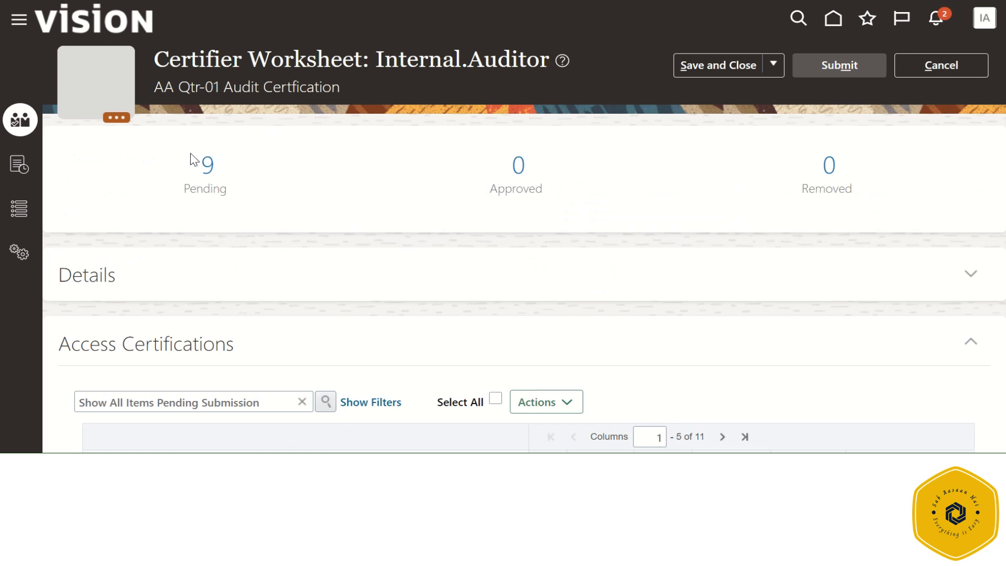
Step: Review the certifier worksheet's status summary and the pending Payroll Administrator users with their comment indicators
drag(203, 164, 231, 165)
drag(827, 163, 845, 170)
click(474, 205)
scroll(550, 200, down, 3)
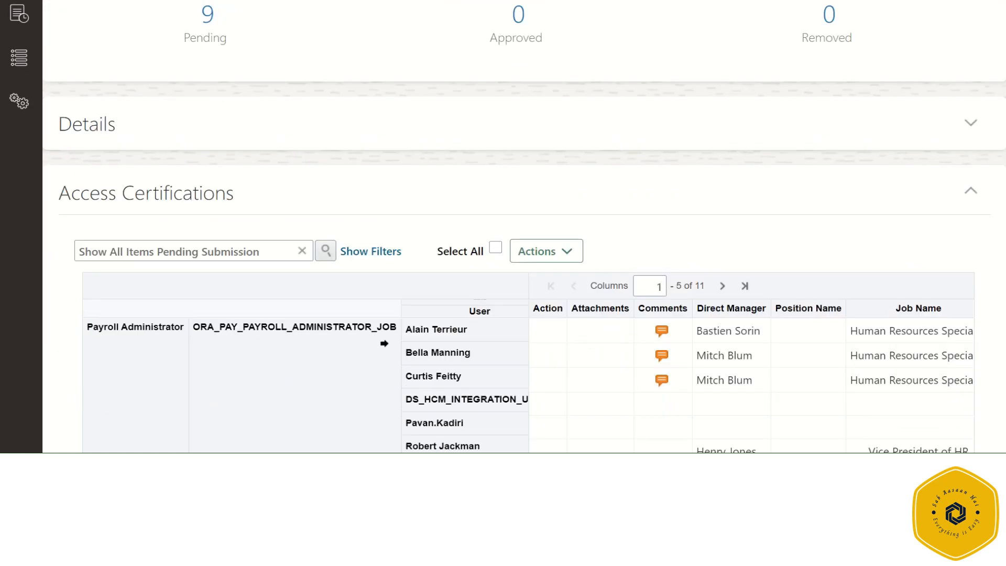
scroll(618, 314, down, 2)
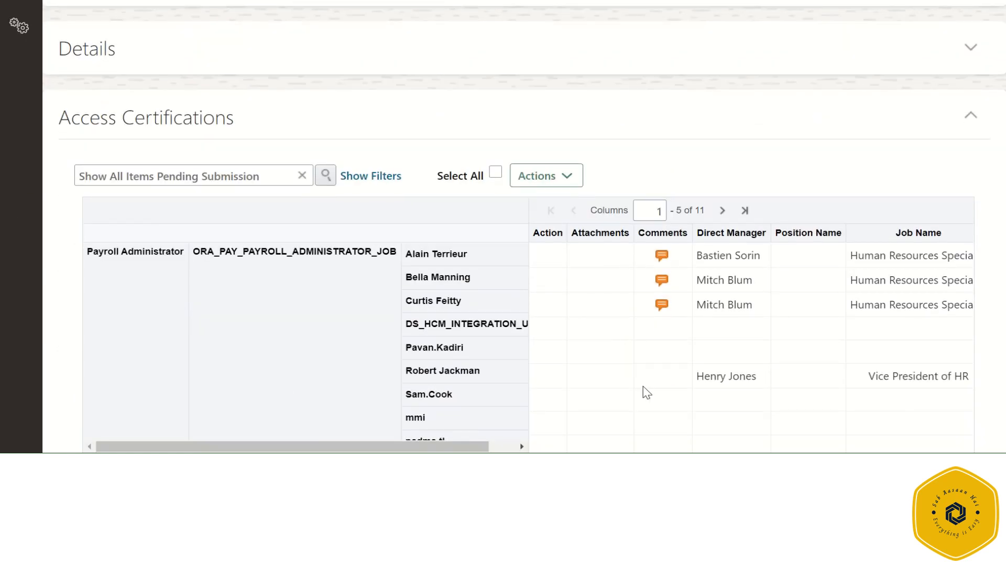
scroll(640, 367, down, 1)
scroll(633, 302, up, 2)
Step: Read the certification manager's full comment on the first listed user under Payroll Administrator, and close the comments
click(662, 260)
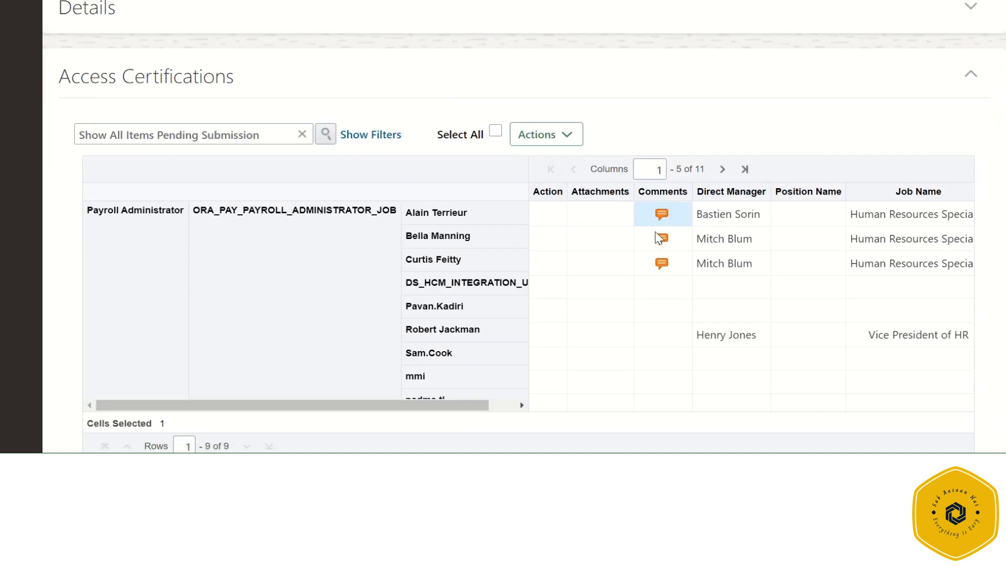
click(659, 214)
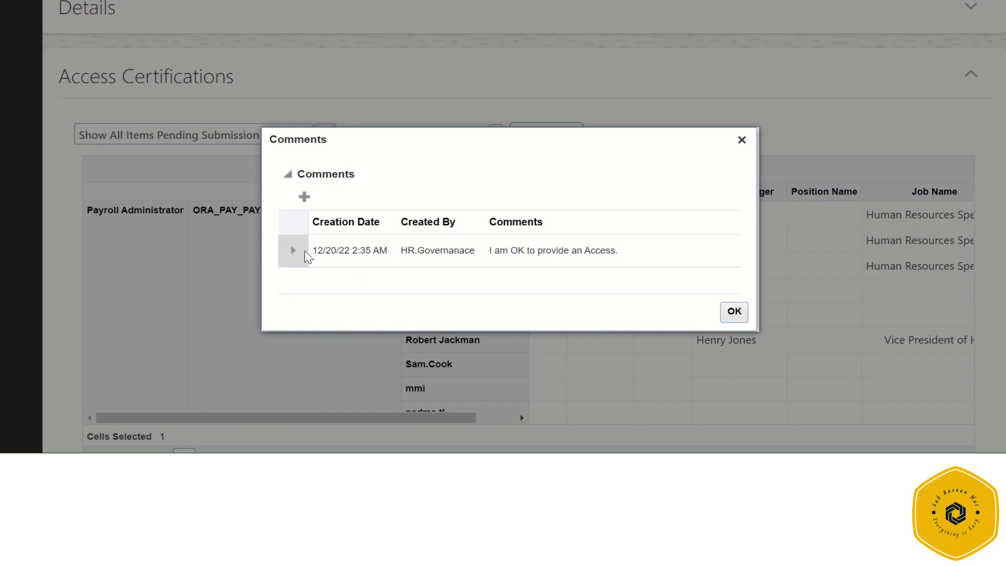
click(293, 249)
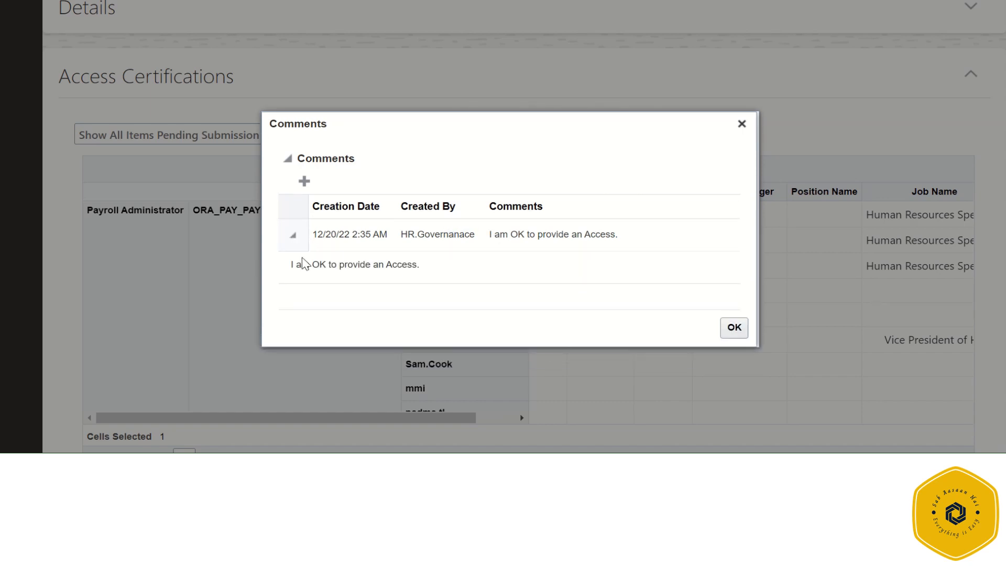
drag(293, 264, 458, 271)
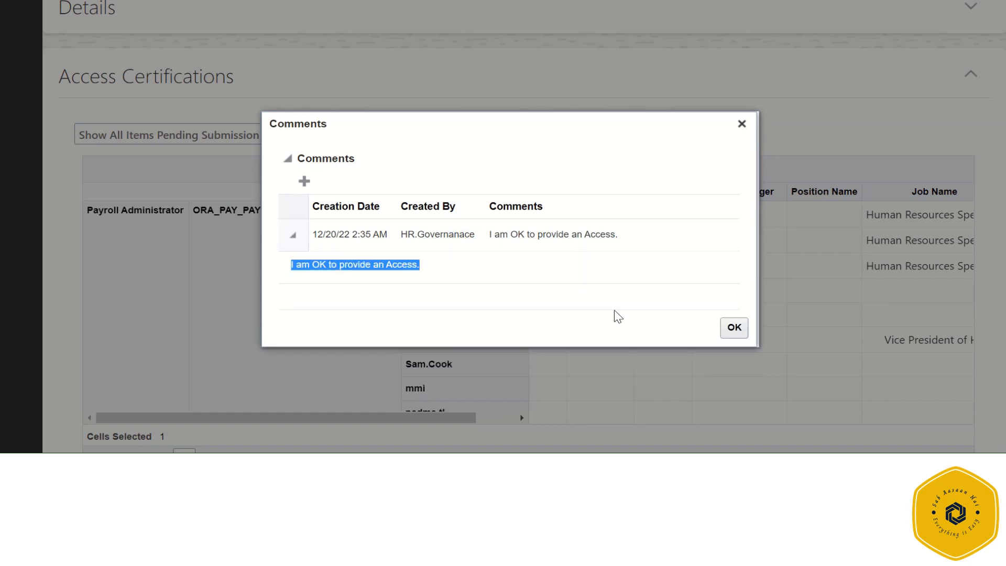
click(733, 327)
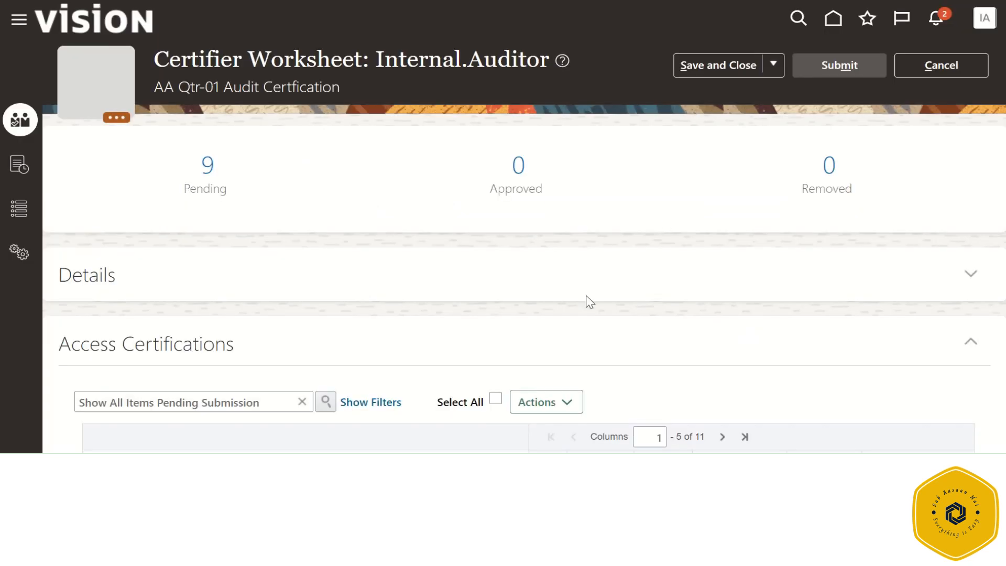
Step: Read the certification manager's comment on the second listed user under Payroll Administrator, and close the comments
scroll(599, 292, down, 4)
click(659, 283)
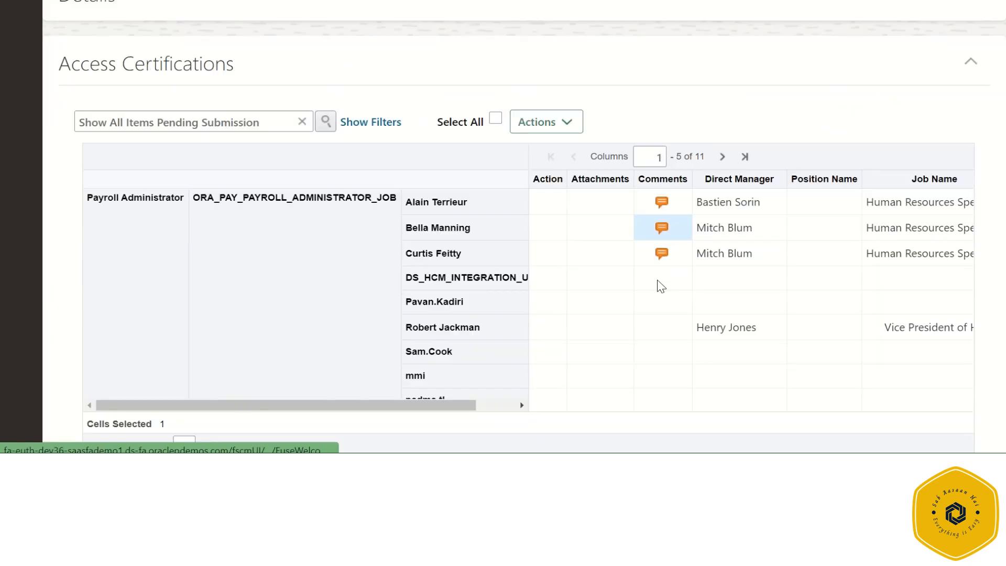
click(660, 229)
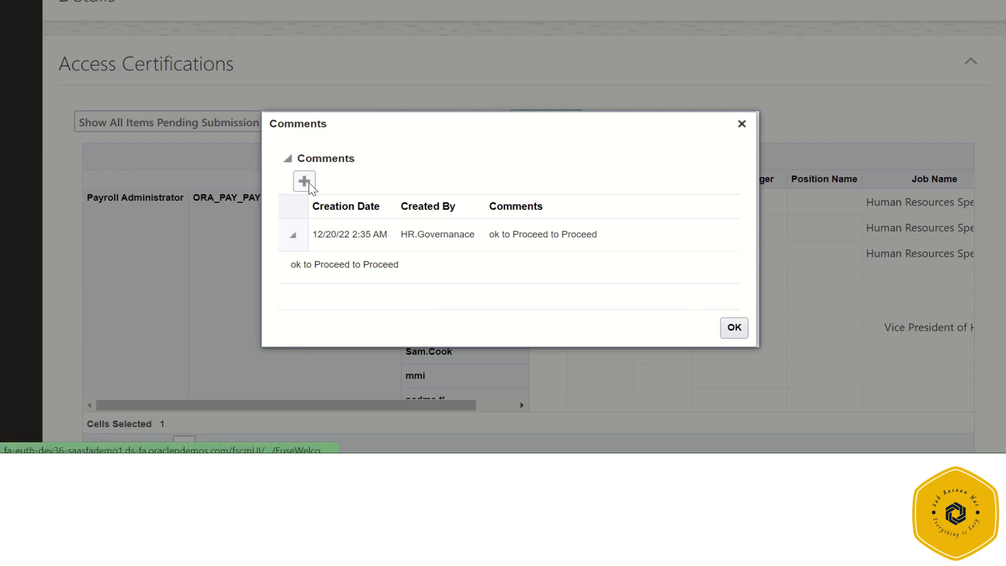
click(734, 328)
Step: Read the manager's comment on the third listed Payroll Administrator user and add the reply "Ok, Sure we will not proceed."
scroll(632, 251, down, 6)
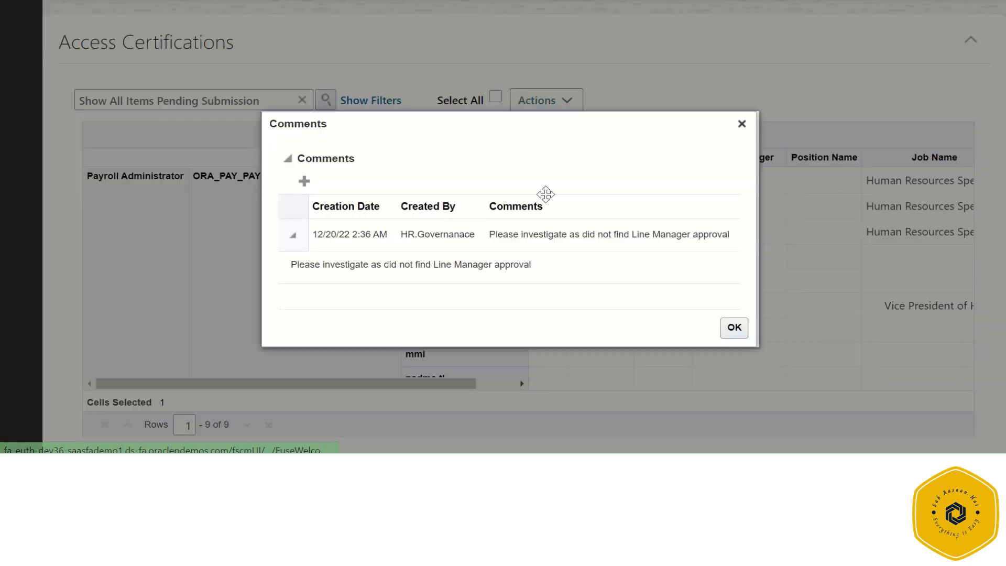
drag(291, 266, 556, 268)
click(303, 182)
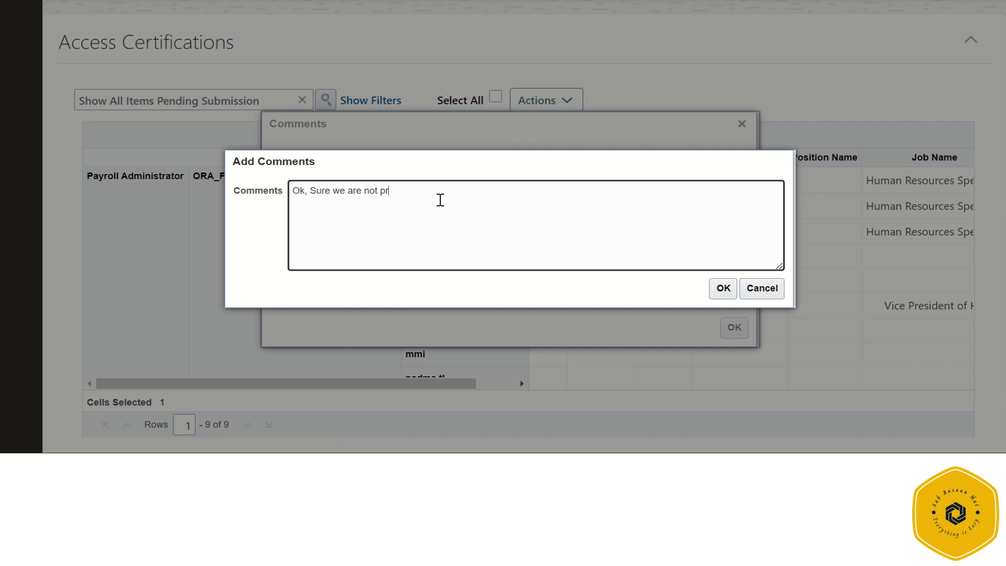
key(BackSpace)
key(BackSpace)
key(BackSpace)
key(BackSpace)
key(BackSpace)
key(BackSpace)
key(BackSpace)
key(BackSpace)
key(BackSpace)
click(716, 286)
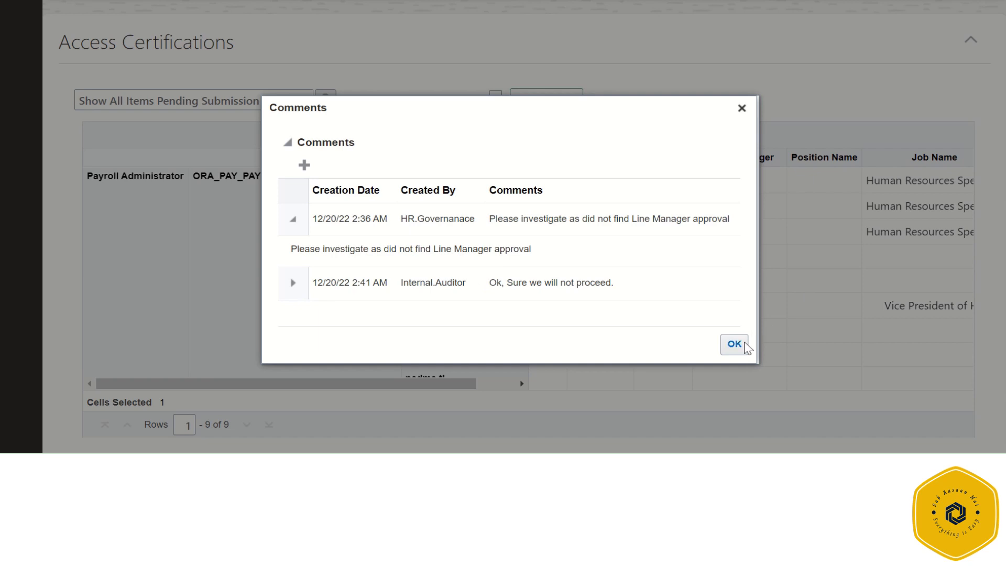
click(740, 347)
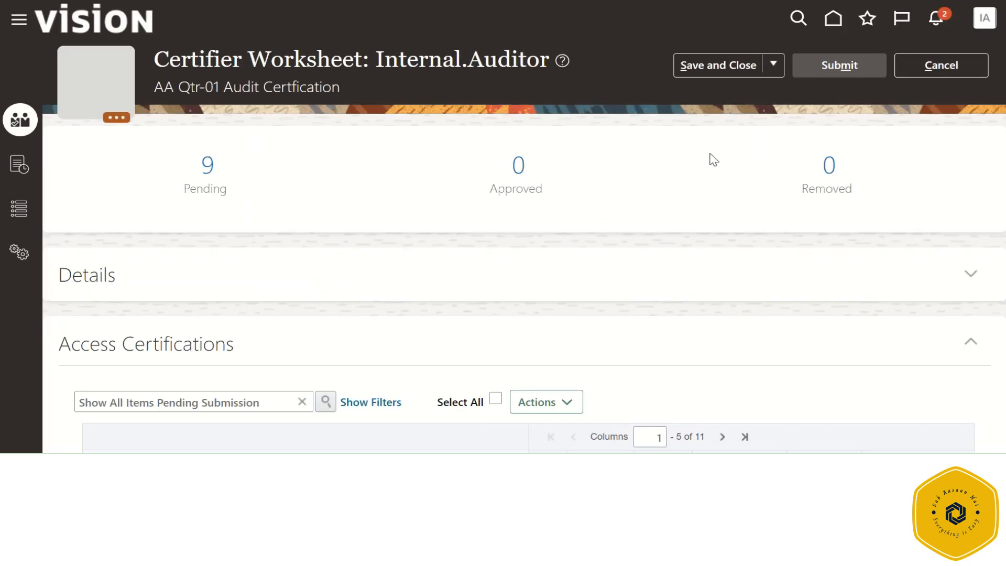
Step: Approve the first and second listed users under Payroll Administrator in the certifier worksheet, one after the other
scroll(707, 172, down, 4)
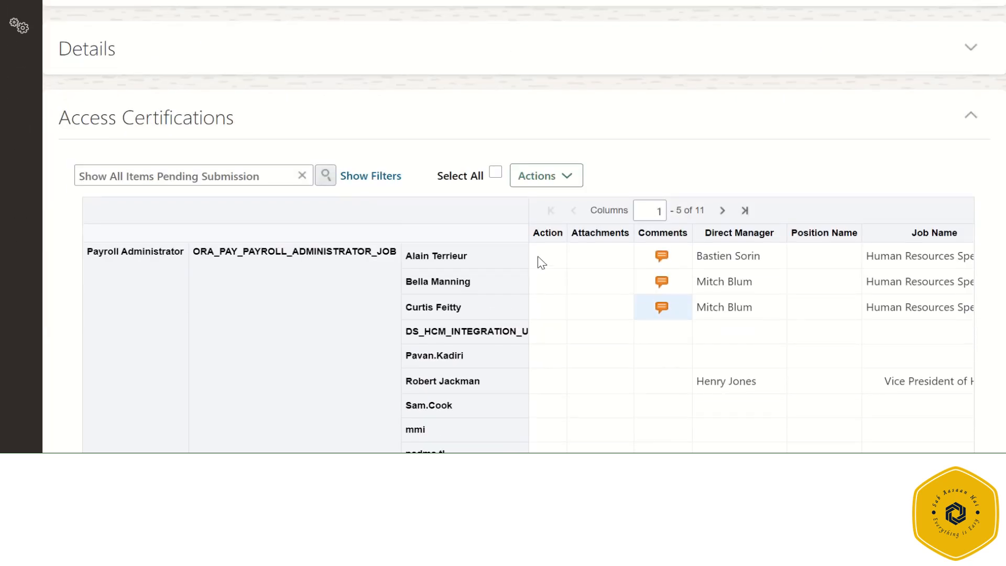
click(524, 257)
scroll(516, 256, down, 1)
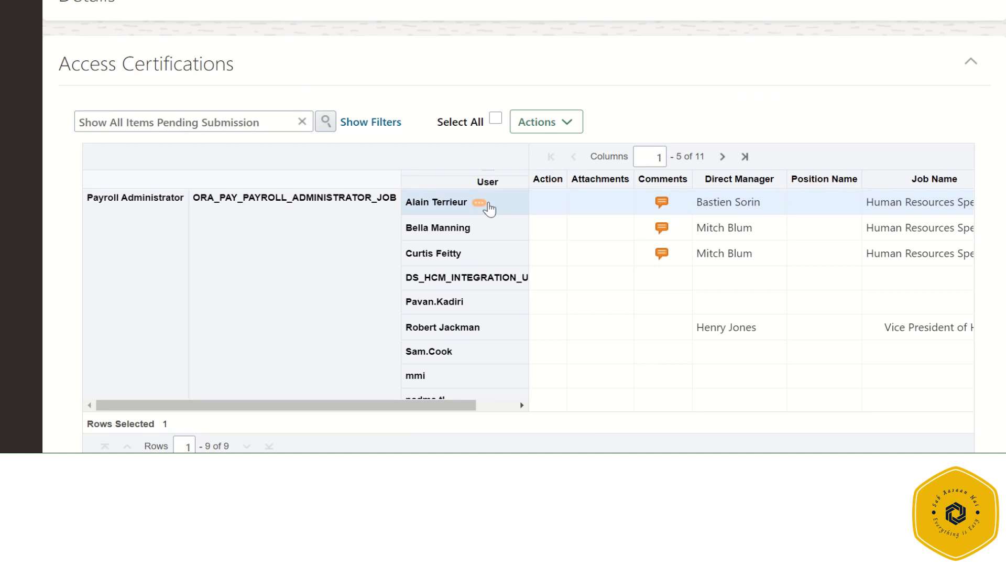
click(574, 125)
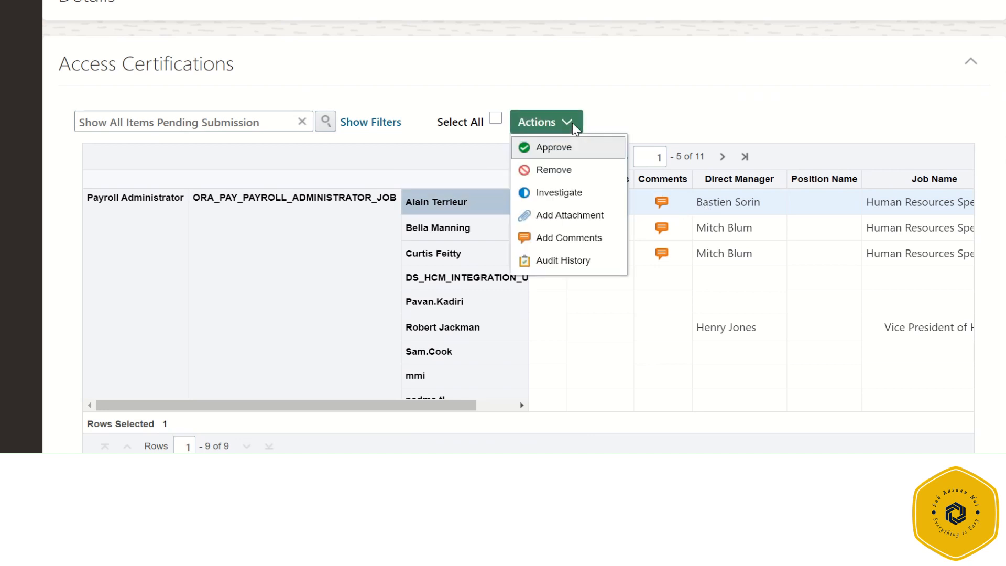
click(571, 153)
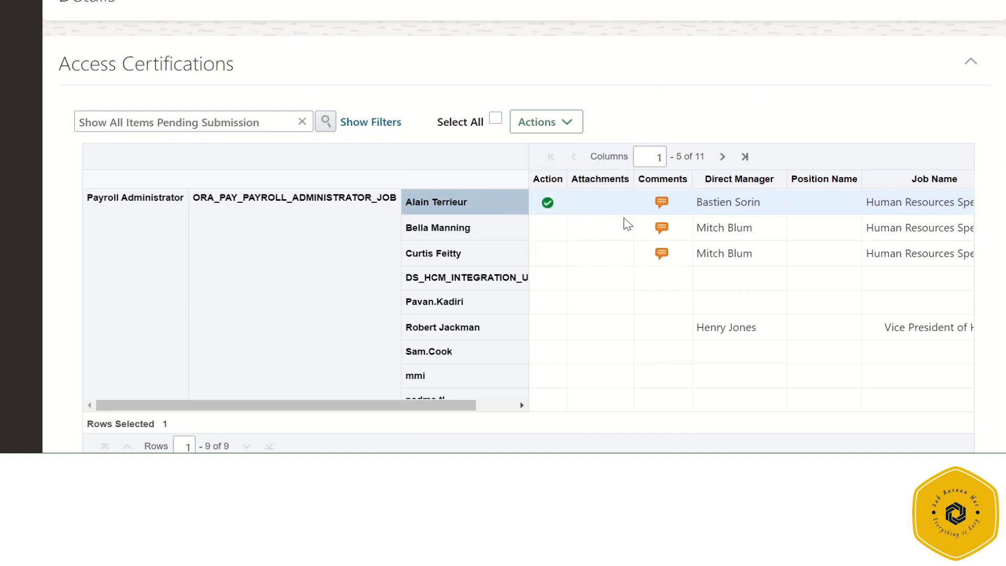
click(523, 226)
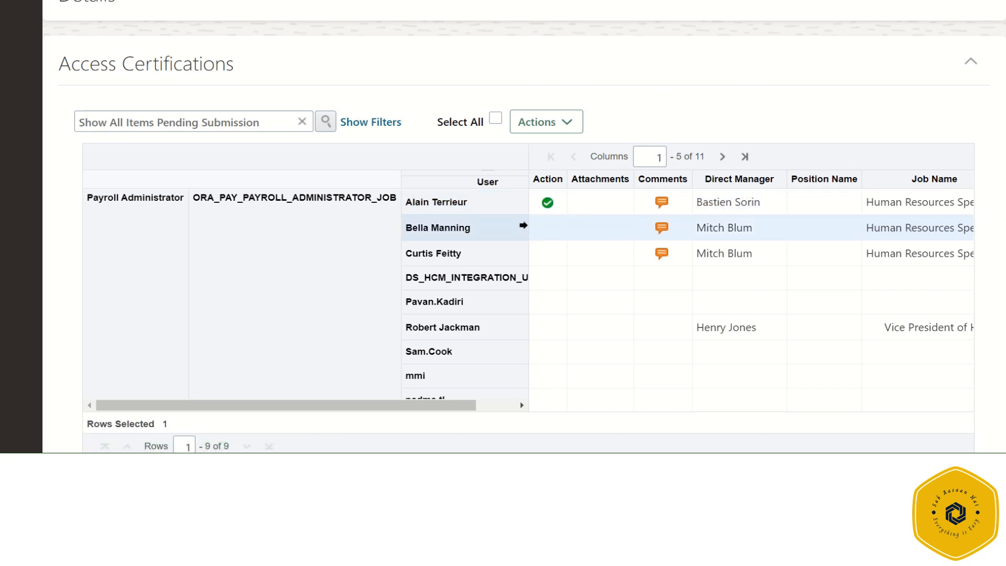
click(575, 125)
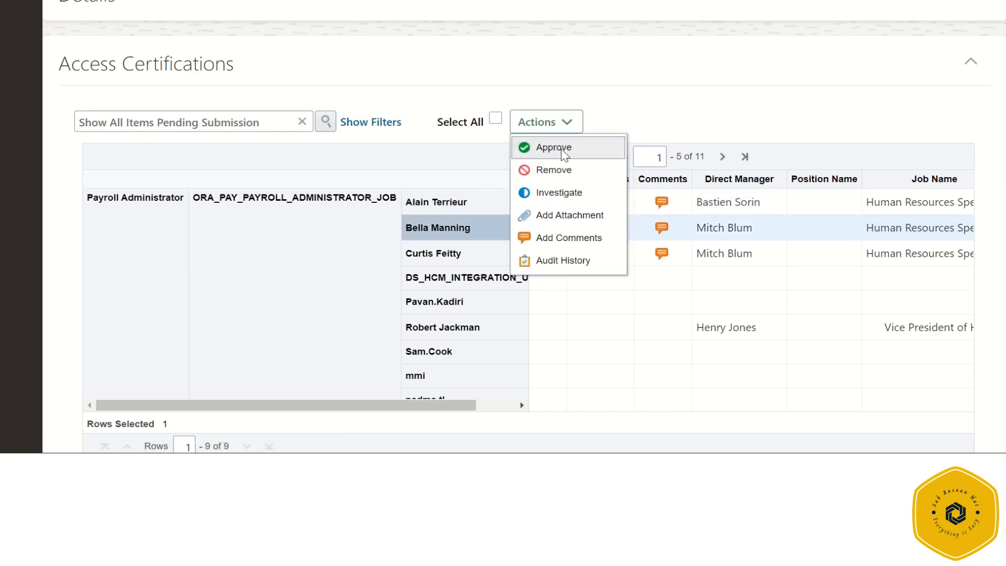
click(563, 151)
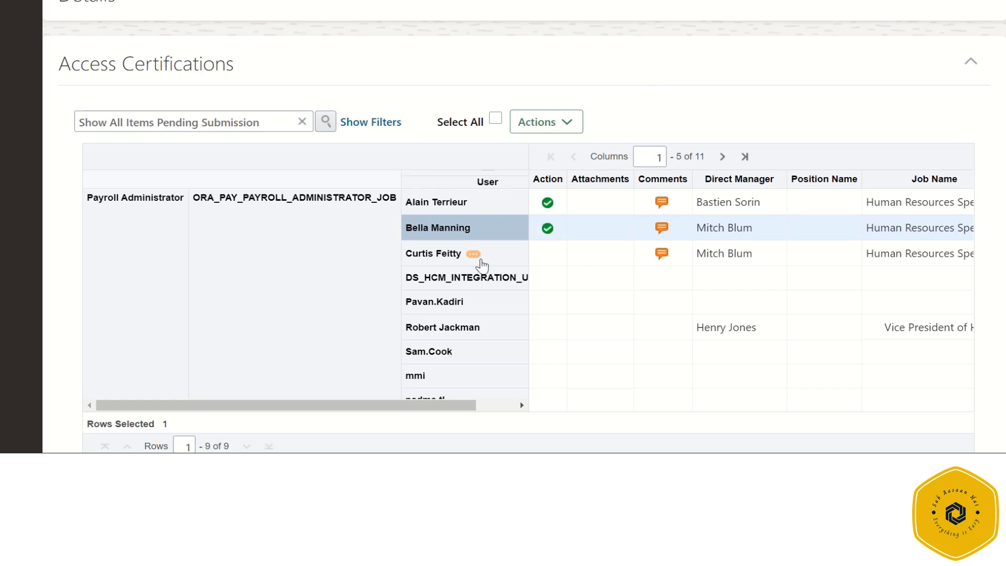
Step: Mark the third listed Payroll Administrator user as Investigate, and save and close the certifier worksheet
click(486, 254)
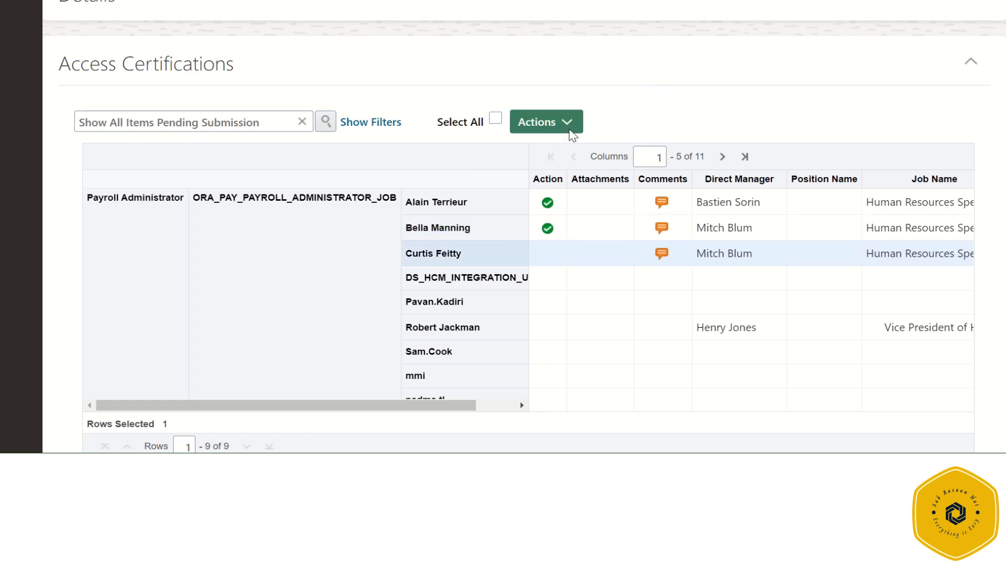
click(571, 131)
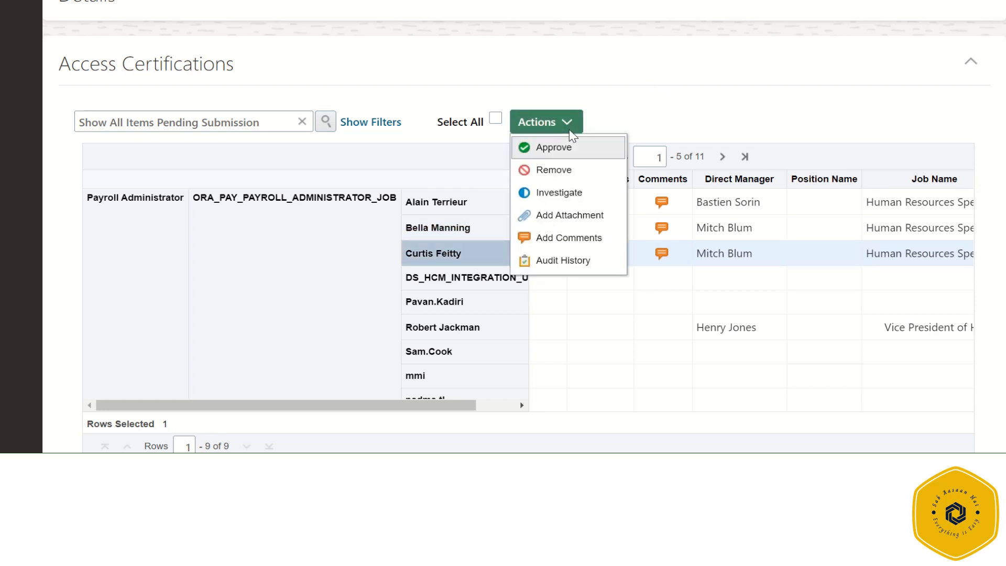
click(568, 199)
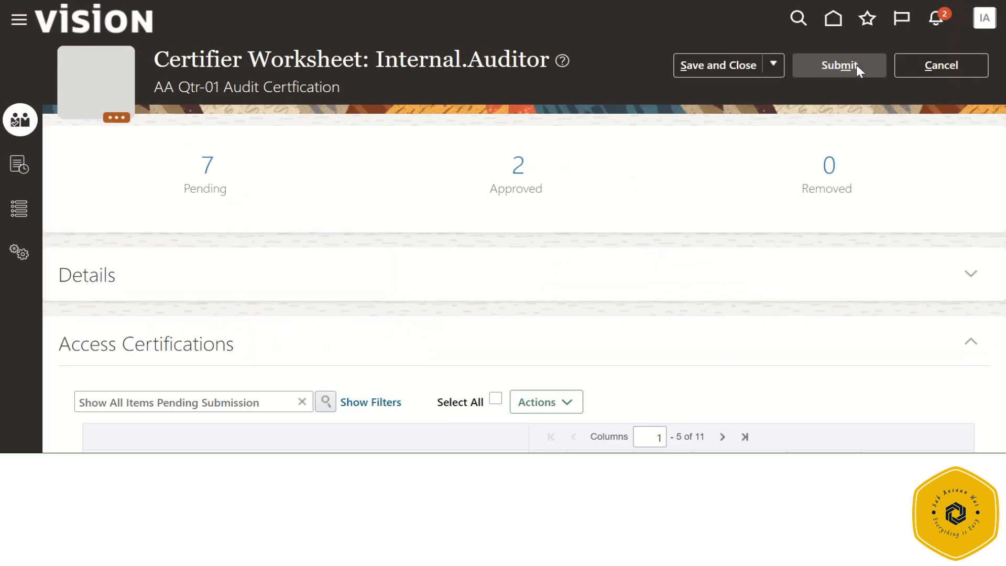
drag(856, 64, 812, 81)
click(714, 65)
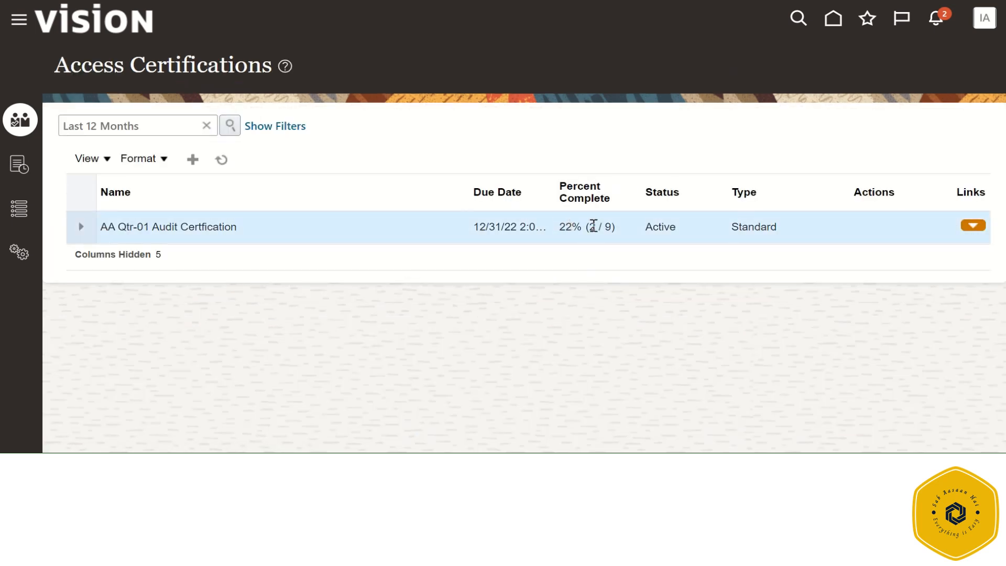
Step: Reopen the Certifier Worksheet of AA Qtr-01 Audit Certfication, examine the status summary and the users' action marks, and leave it without changes
click(82, 226)
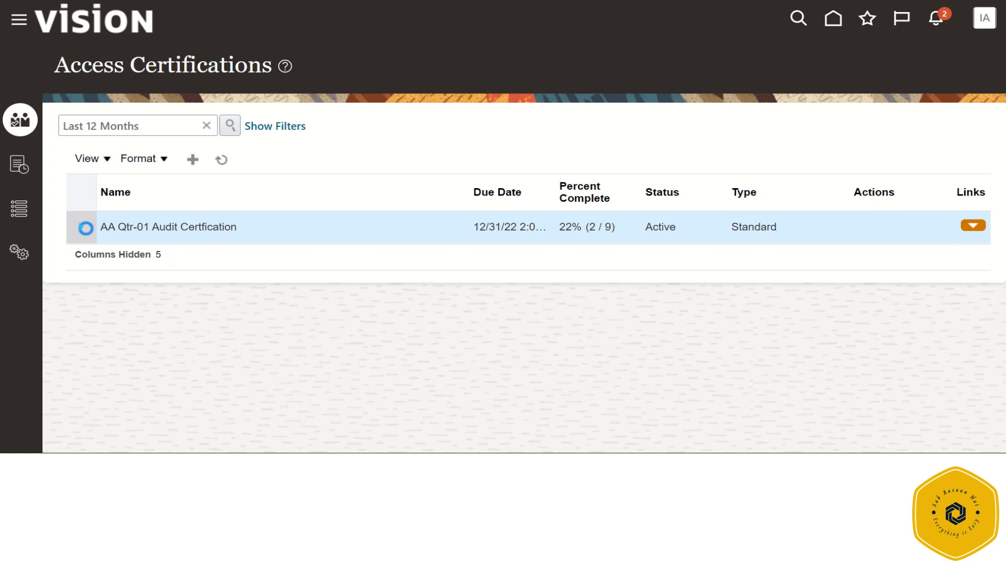
click(971, 229)
click(920, 247)
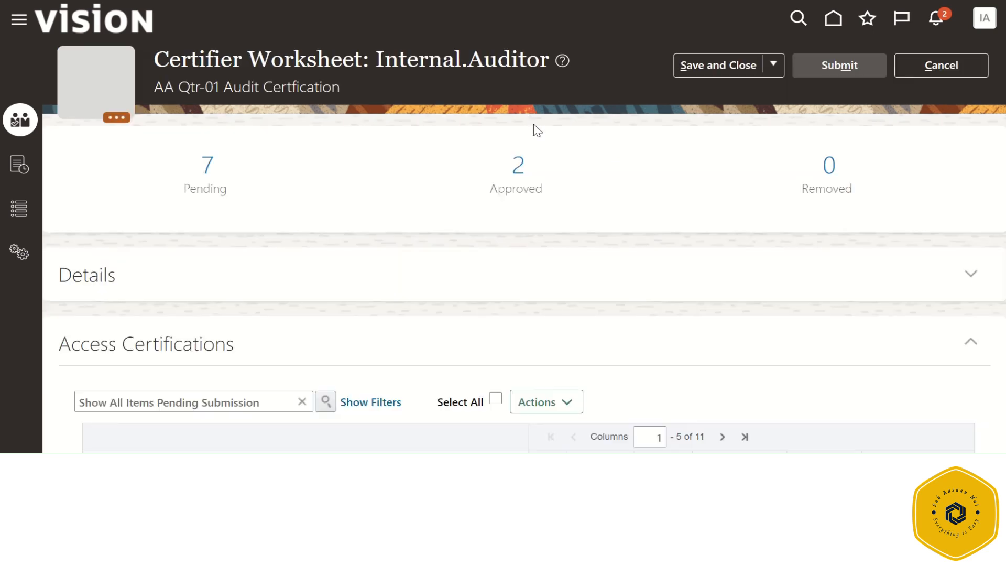
scroll(537, 131, down, 3)
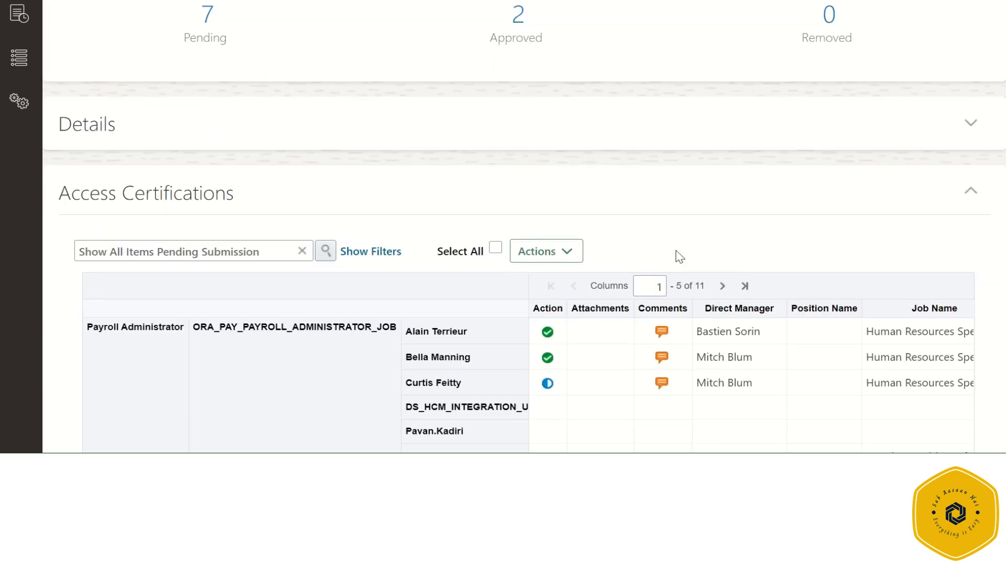
scroll(679, 256, up, 3)
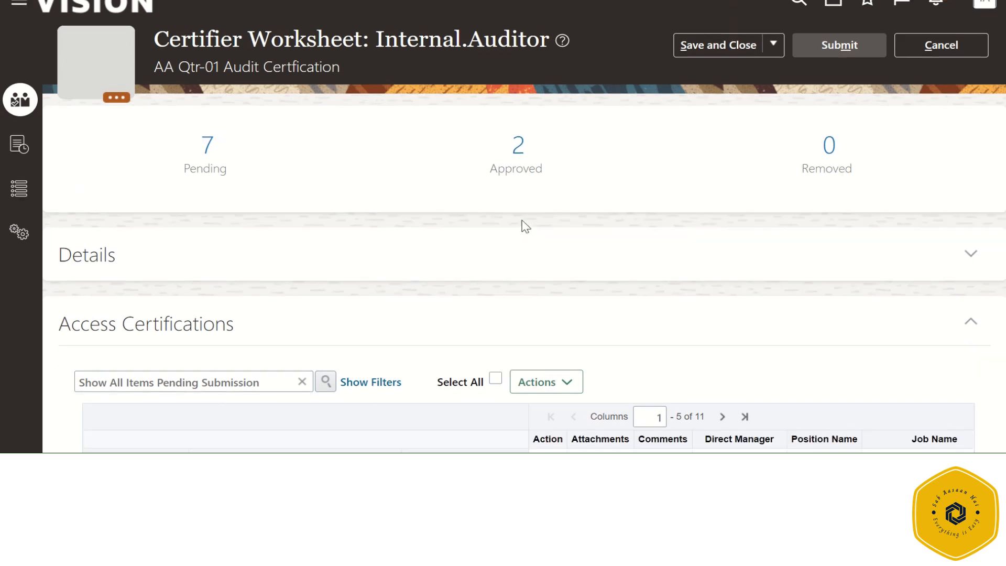
scroll(525, 226, down, 3)
scroll(525, 226, up, 4)
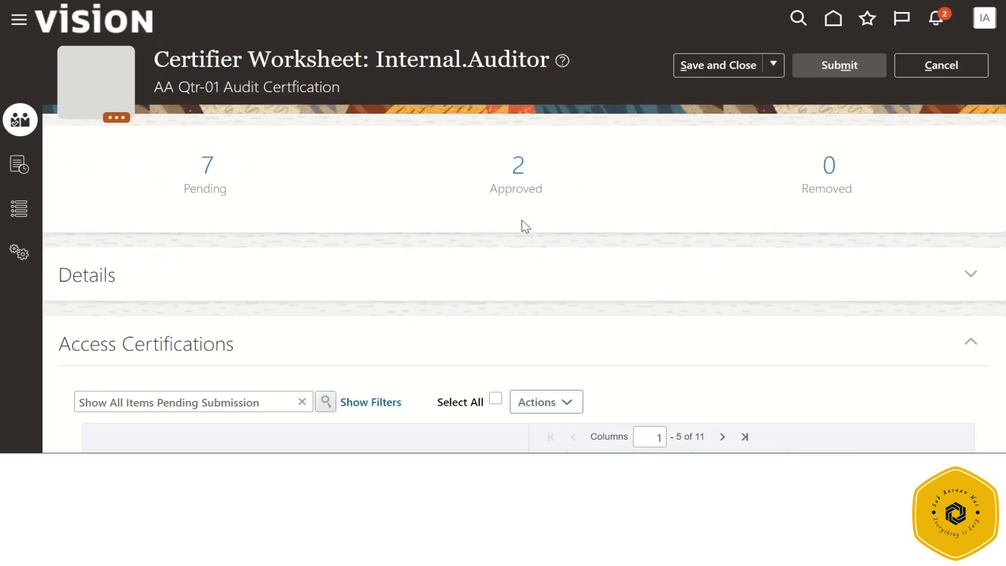
click(941, 68)
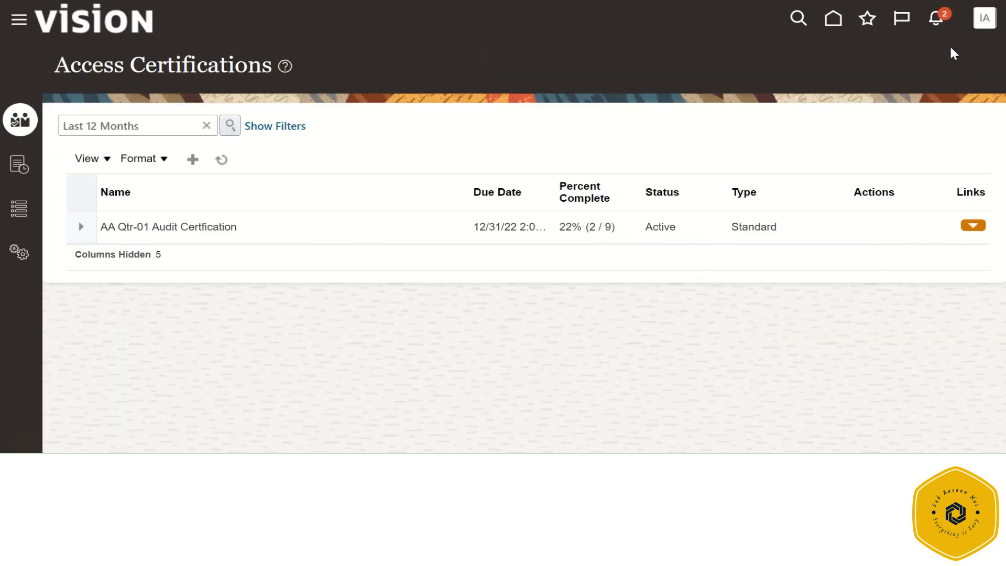
Step: Sign out of Oracle Applications Cloud, copying the HR.Governanace username from Notepad, and confirm the logout
click(982, 21)
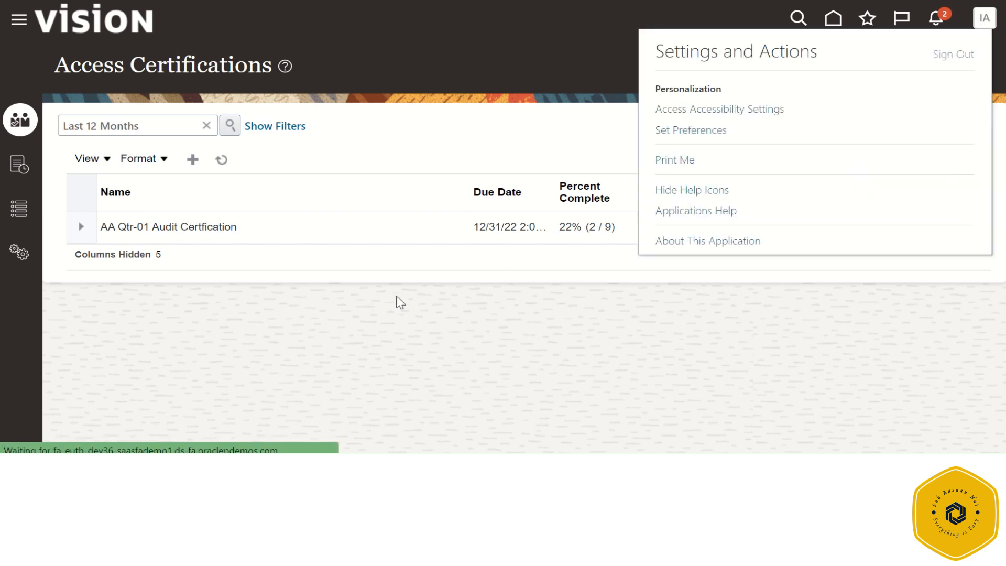
key(alt+Tab)
double_click(325, 77)
key(ctrl+c)
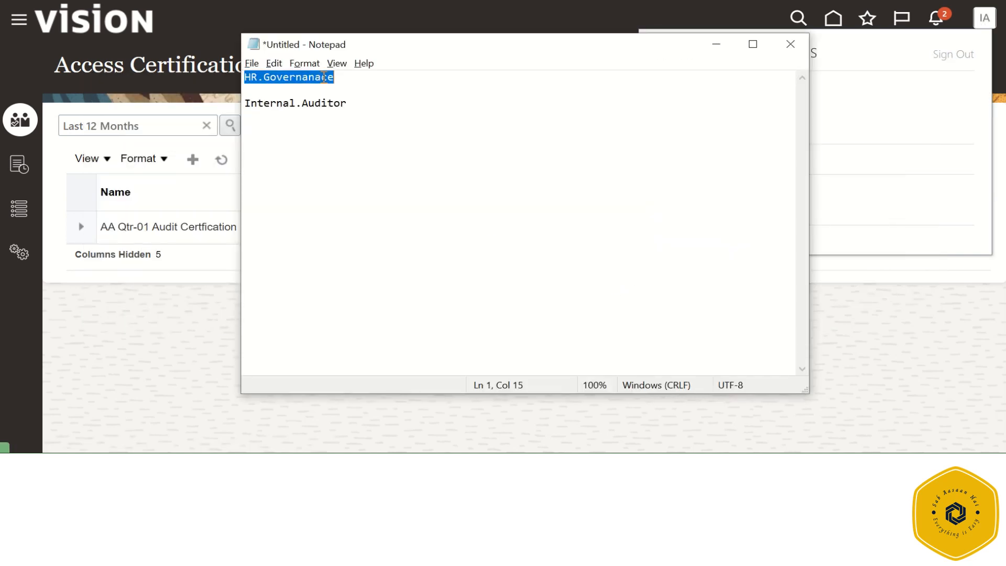
key(alt+Tab)
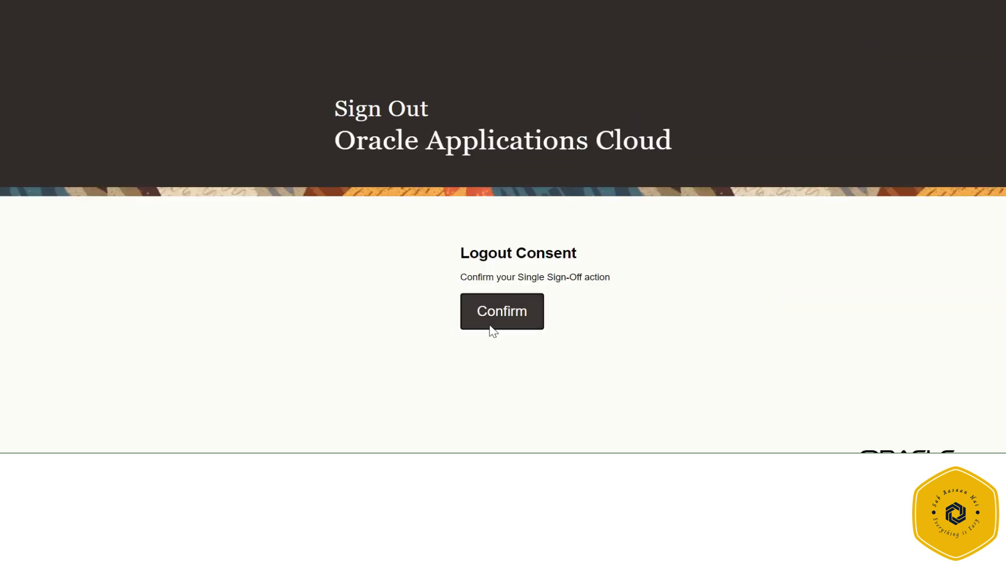
click(489, 323)
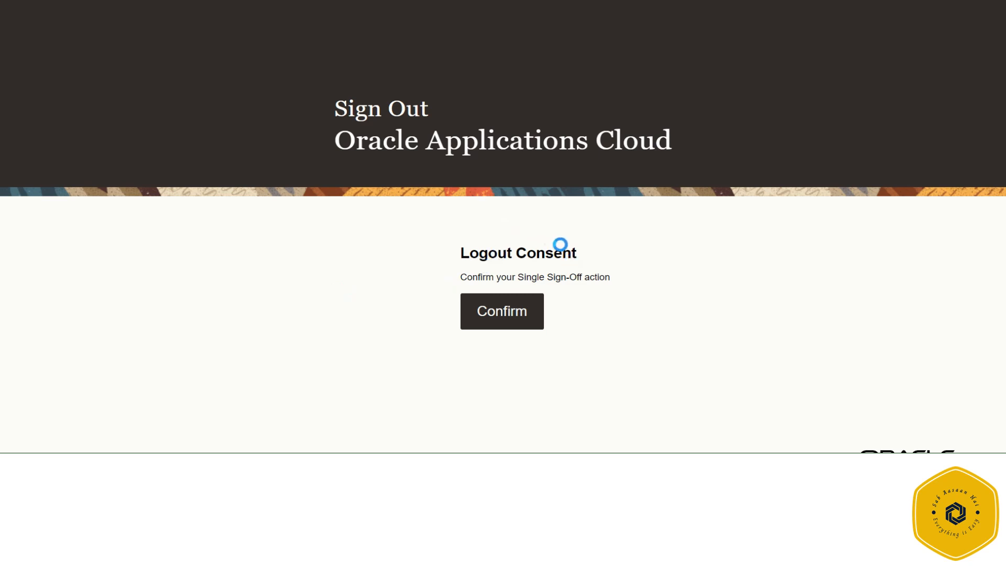
Step: Try to sign in as HR.Governanace with the account password
triple_click(515, 261)
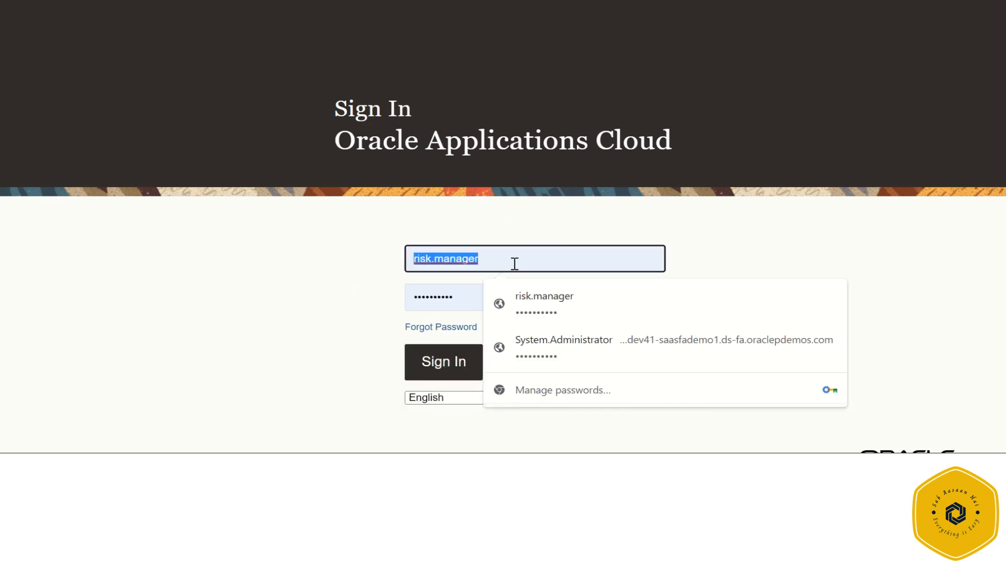
text(HR.Governanace)
key(Tab)
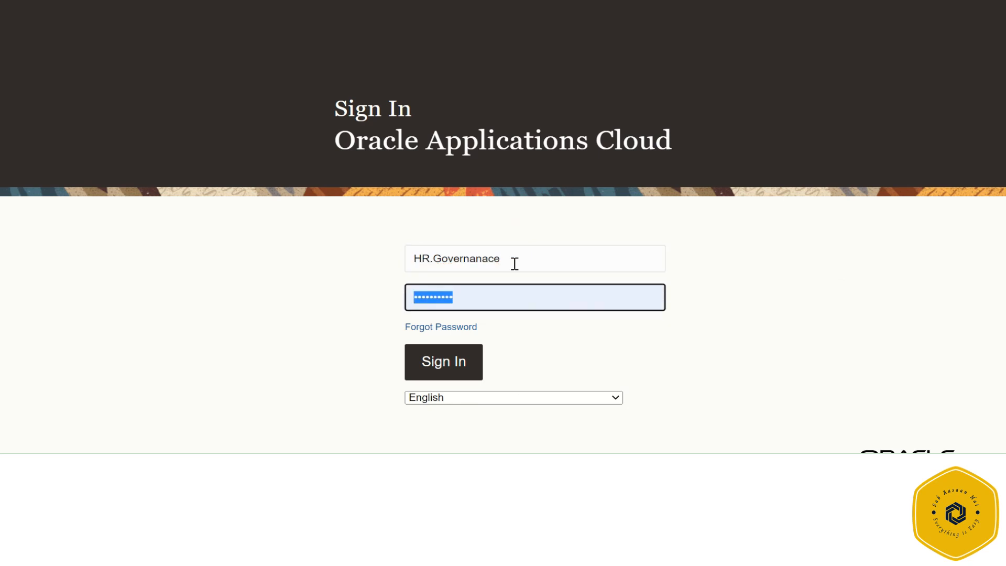
text(•)
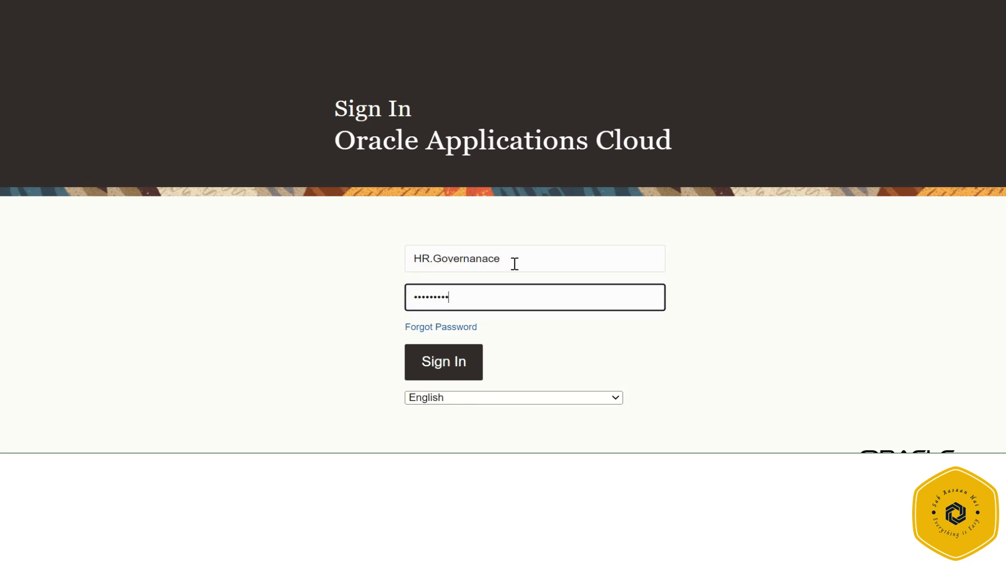
text(••••••••••)
click(443, 371)
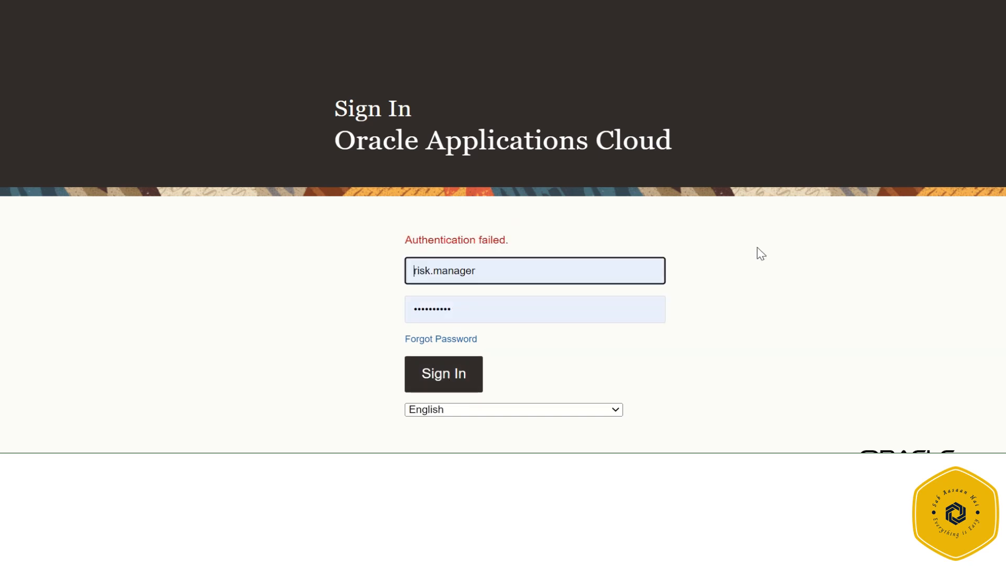
Step: Sign in as HR.Governanace, pasting the username and entering the account password again
double_click(486, 279)
key(ctrl+v)
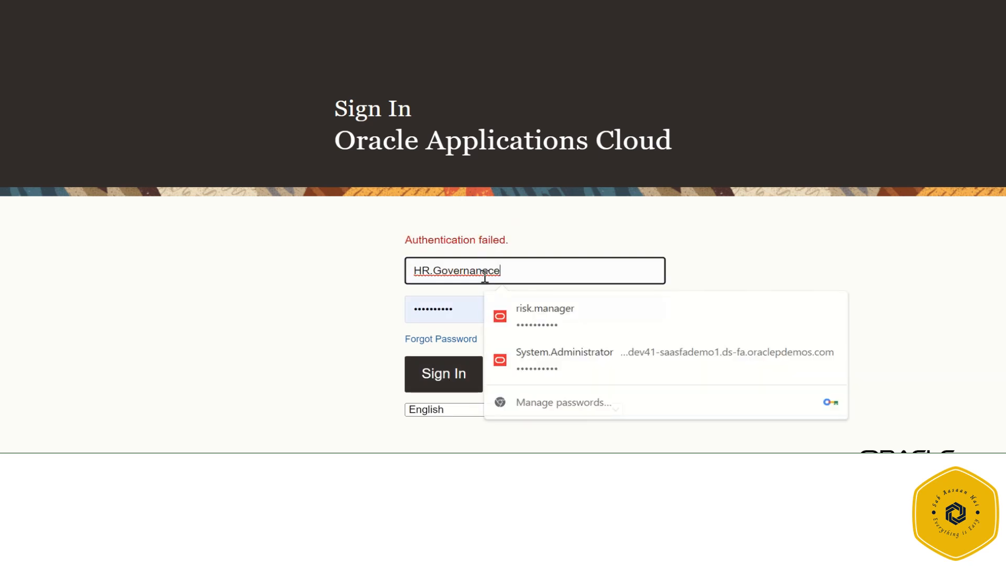
key(Tab)
text(••)
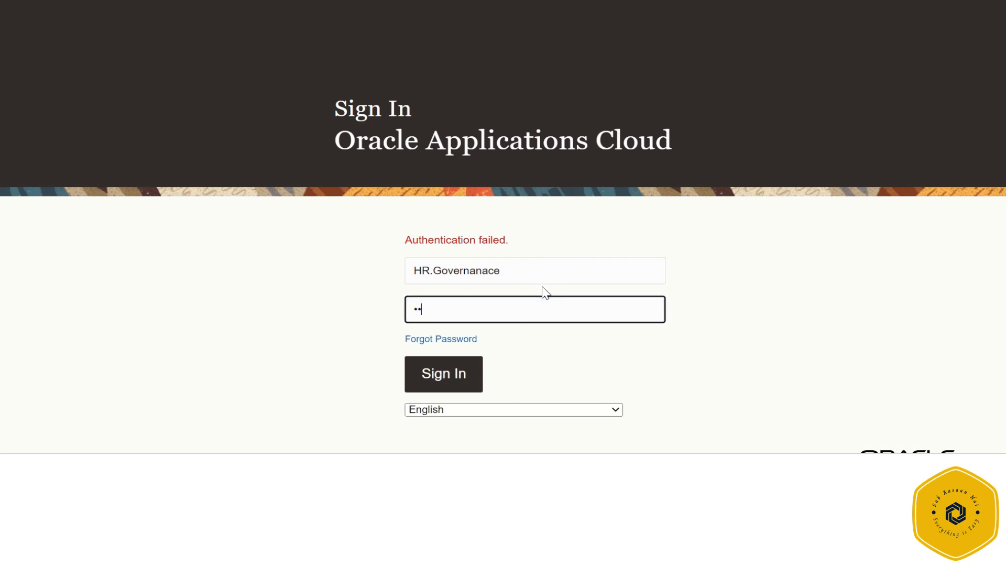
key(BackSpace)
key(BackSpace)
key(BackSpace)
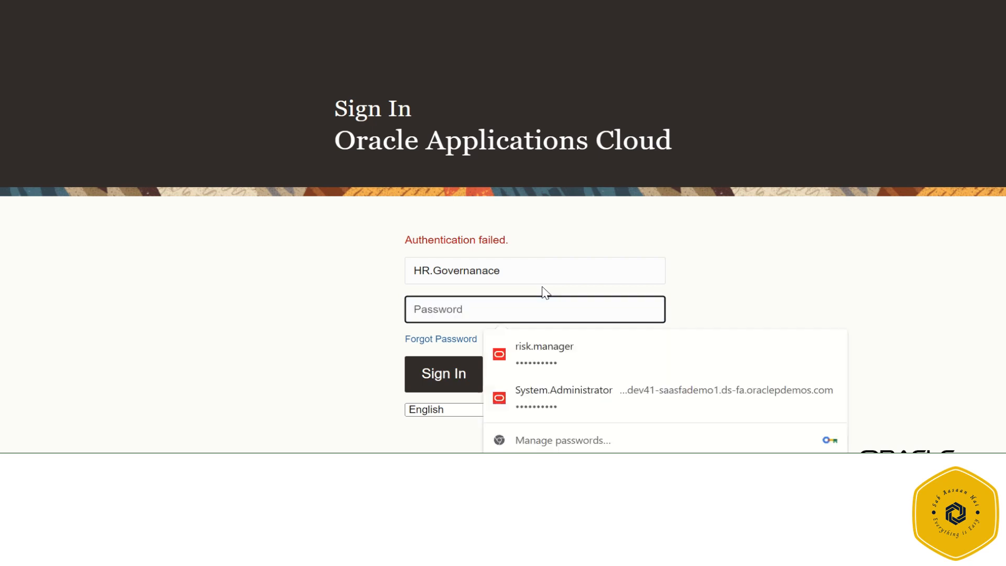
text(••)
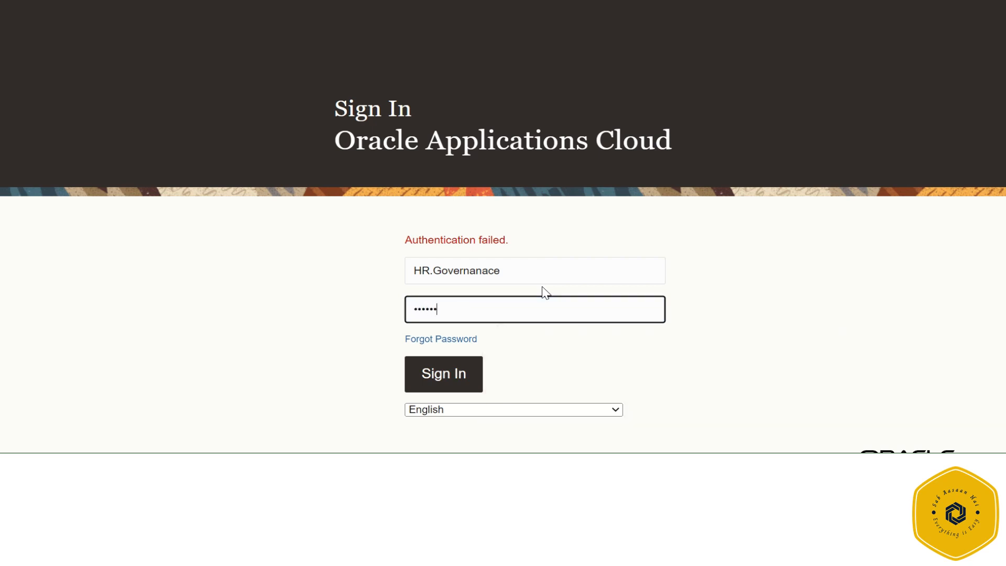
text(••••••••)
click(450, 380)
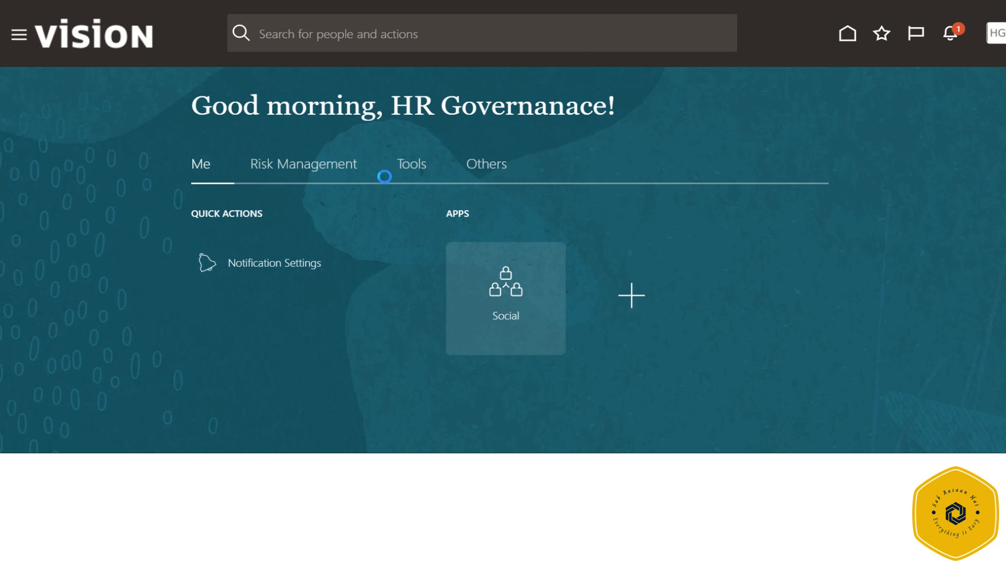
Step: Open the Manager Overview of AA Qtr-01 Audit Certfication from Risk Management's Access Certifications
click(333, 173)
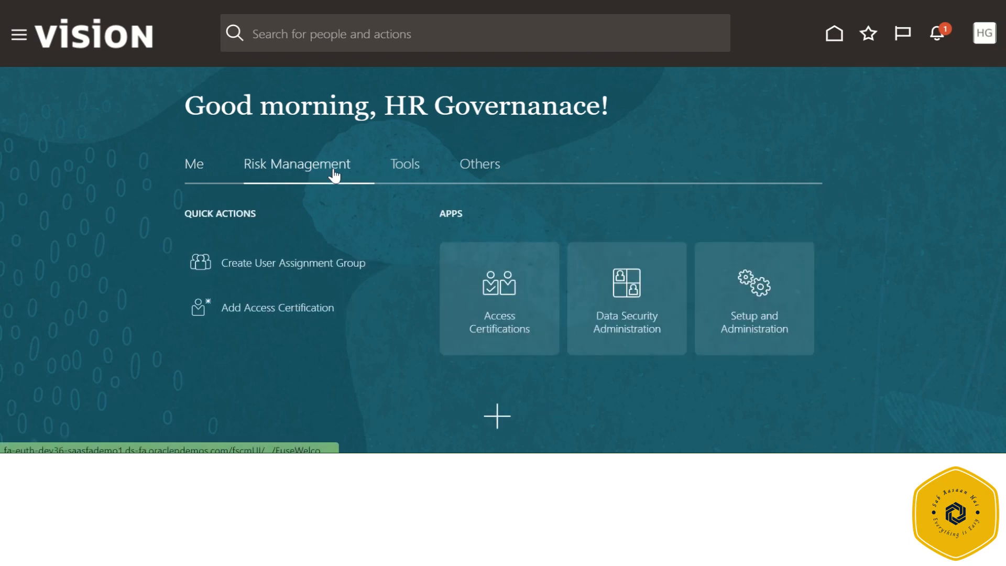
click(505, 297)
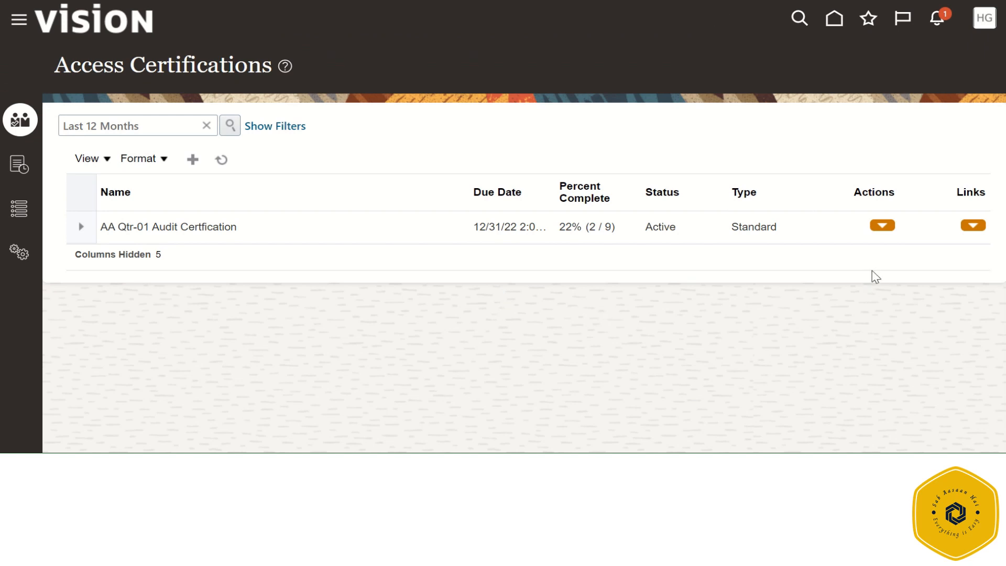
click(972, 225)
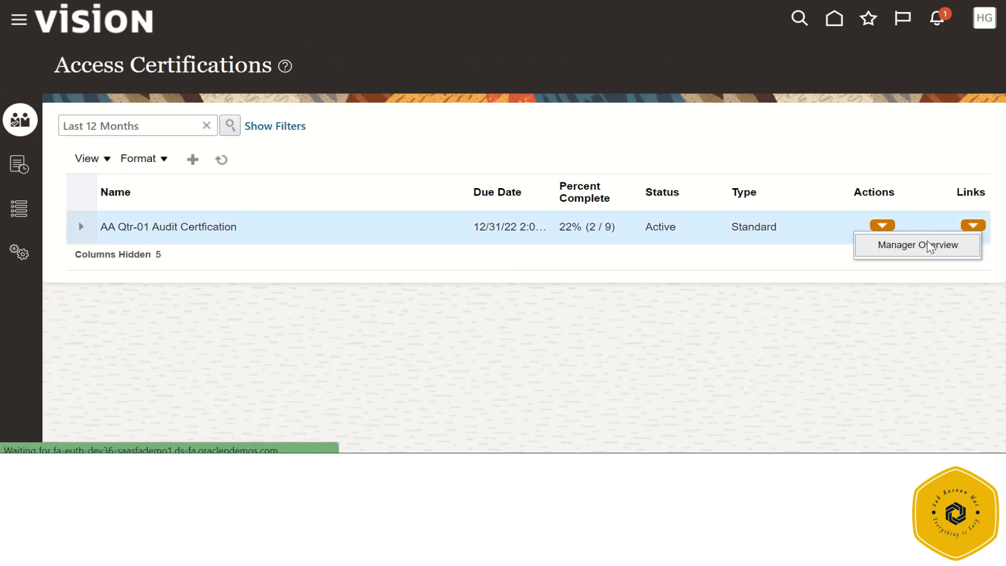
click(930, 245)
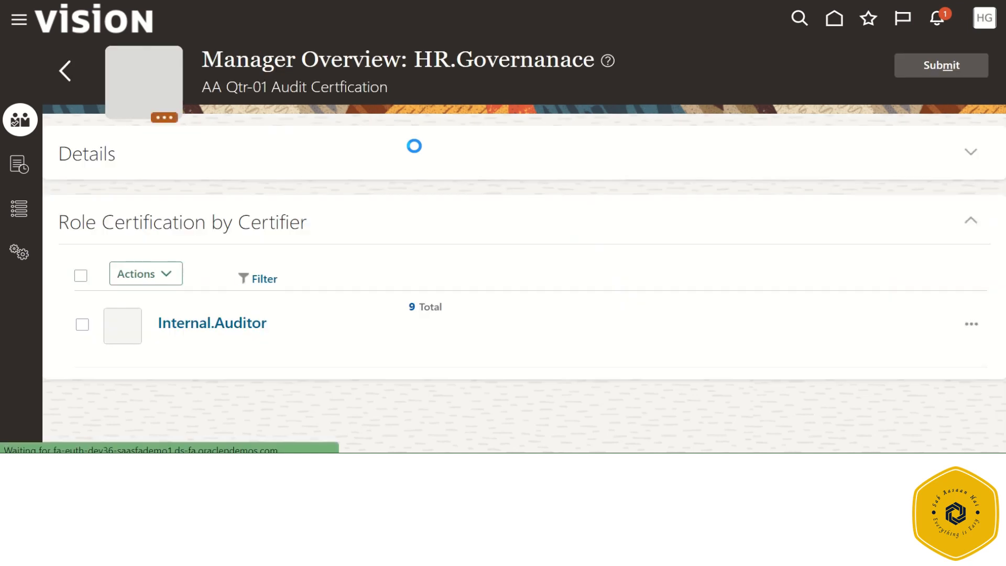
Step: Open Internal.Auditor's certifier worksheet and read the comments on the third listed Payroll Administrator user
scroll(321, 195, down, 2)
click(187, 254)
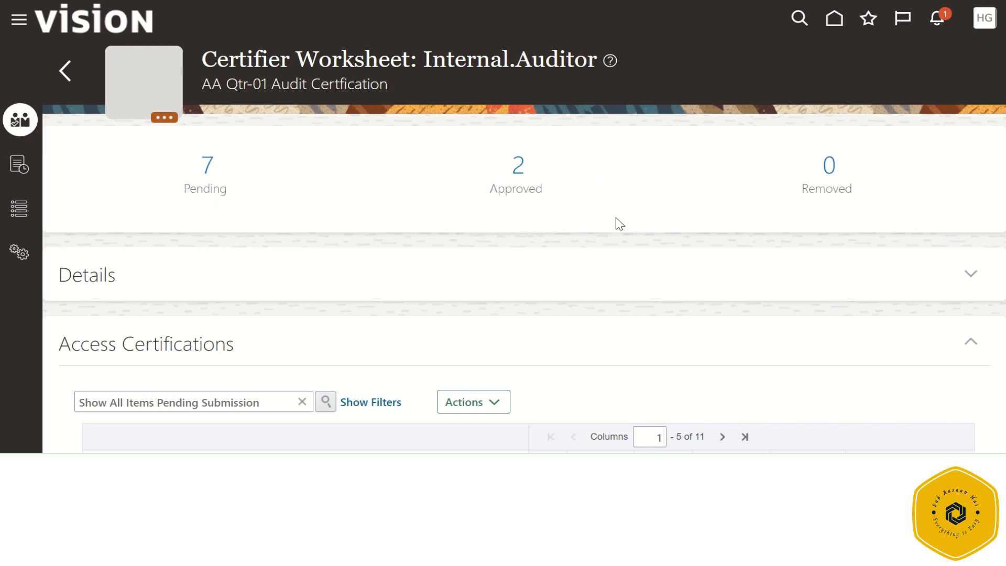
scroll(558, 195, down, 3)
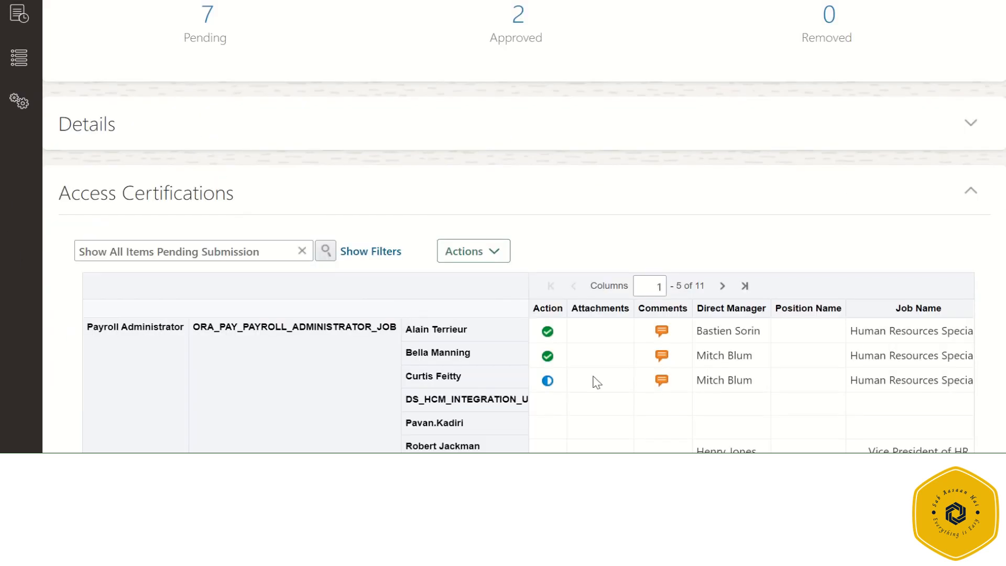
click(669, 388)
scroll(669, 389, down, 2)
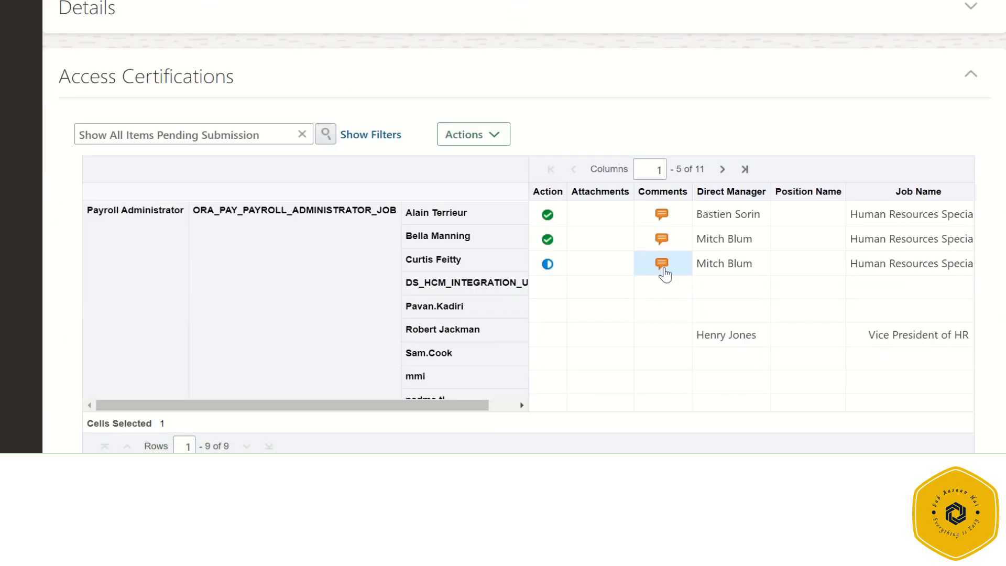
click(662, 264)
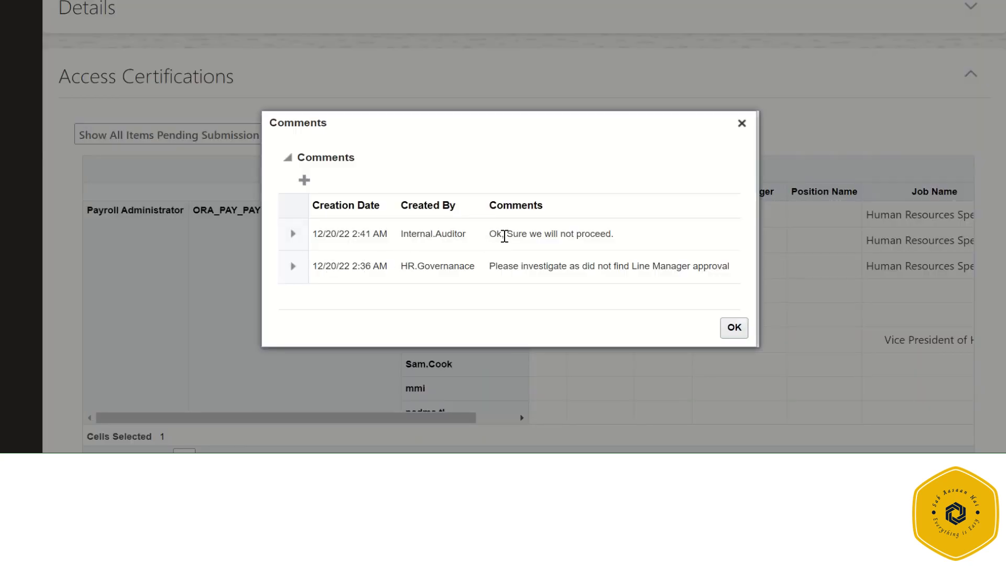
click(728, 325)
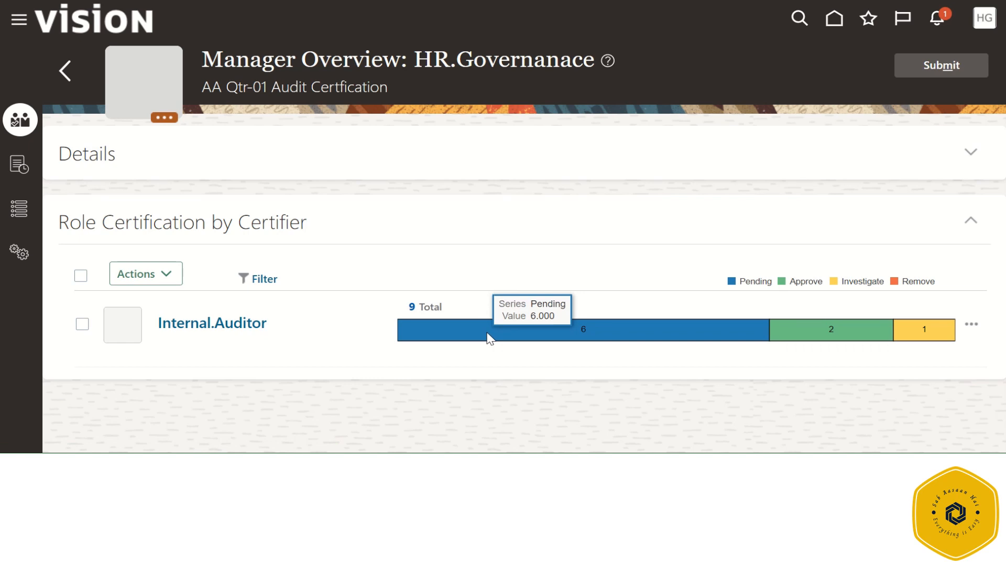
Step: Examine the Pending, Approve and Investigate segments of Internal.Auditor's role certification chart, and return to the Access Certifications list
mouse_move(521, 342)
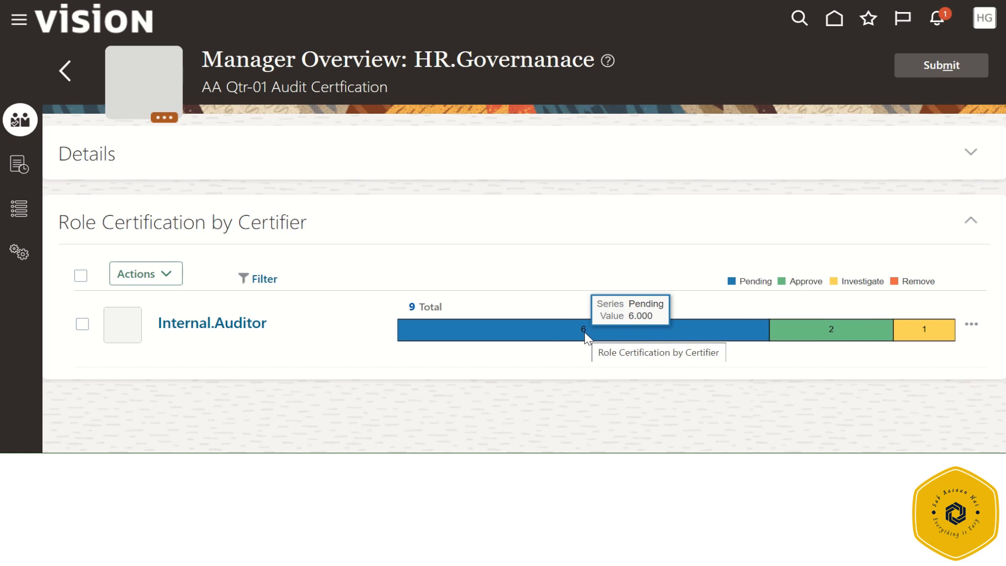
mouse_move(820, 343)
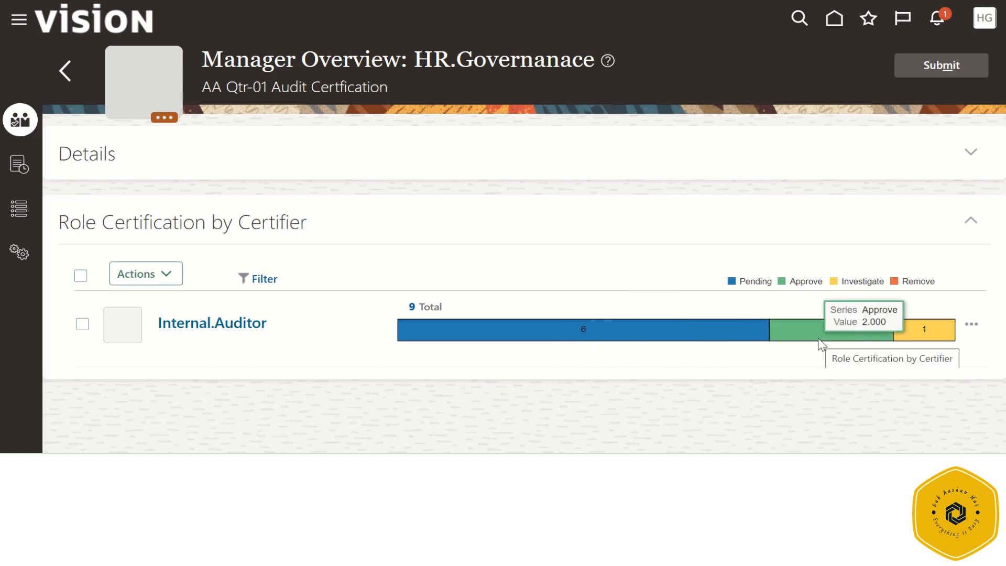
mouse_move(945, 332)
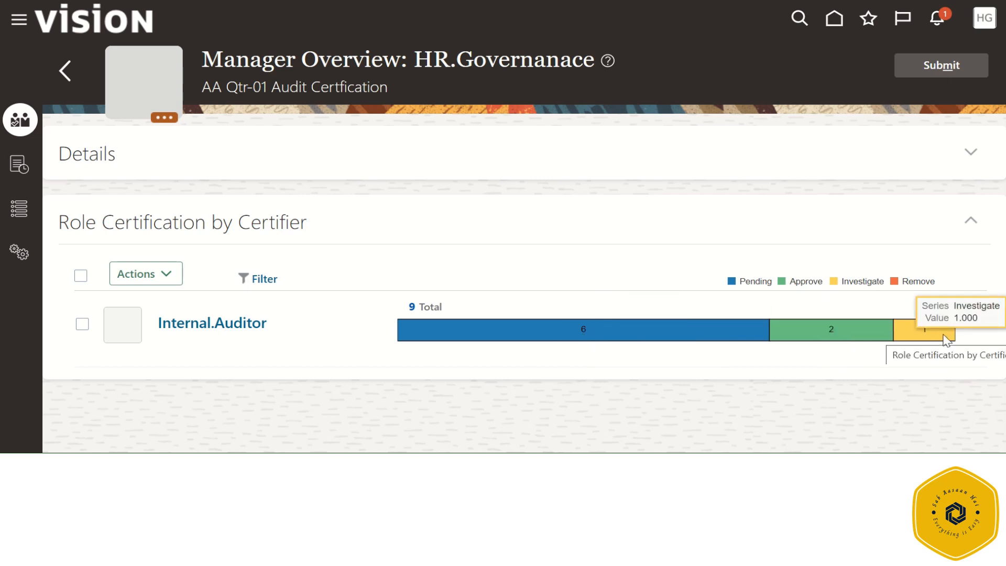
click(66, 69)
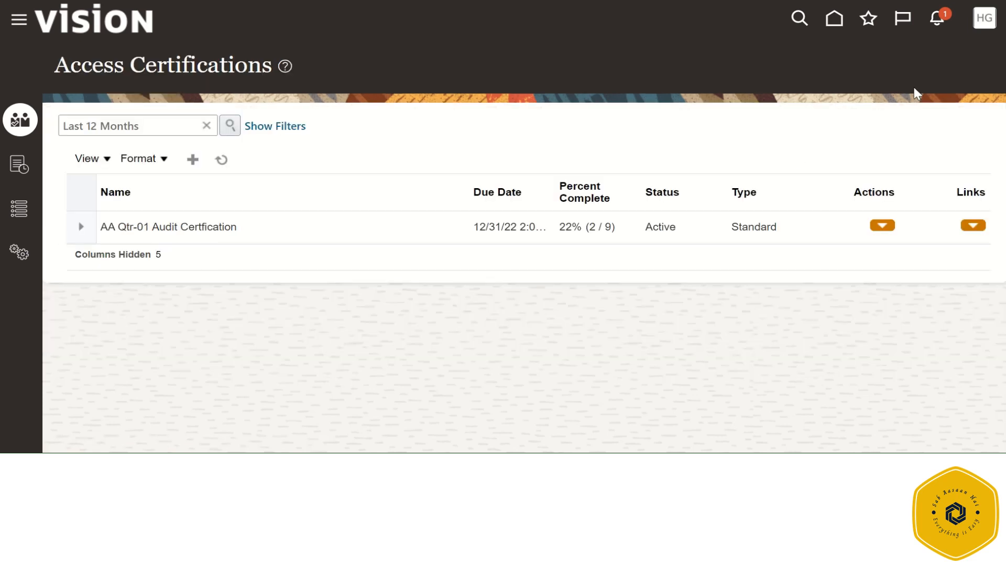
Step: Sign out of Oracle Applications Cloud, confirm the logout, and sign in as risk.manager with the saved credentials
click(981, 25)
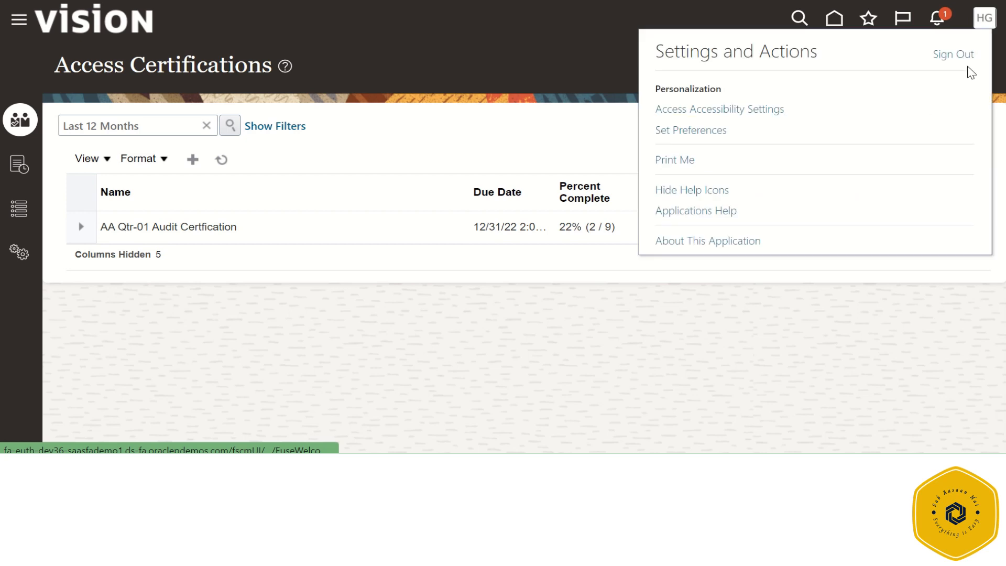
click(964, 56)
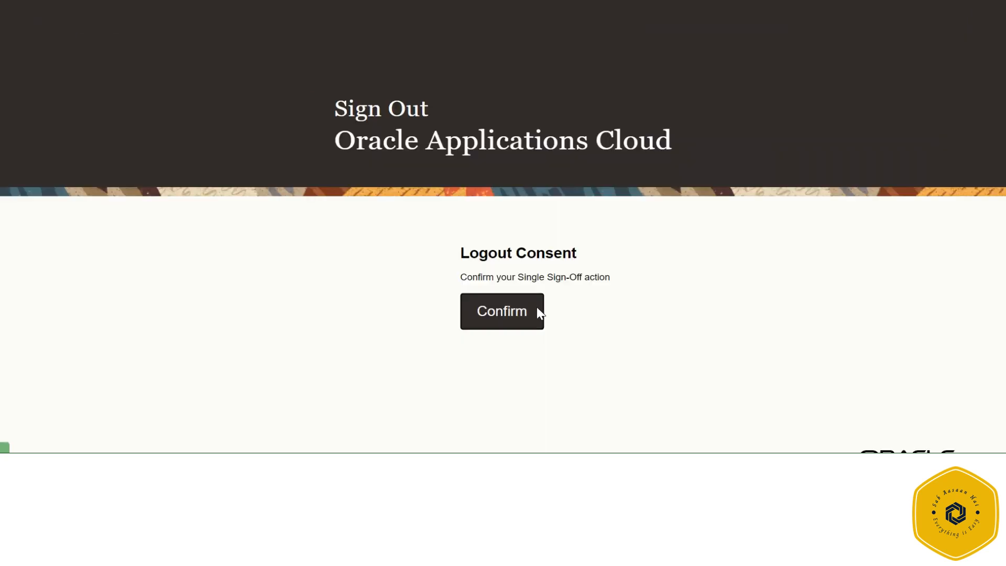
click(502, 308)
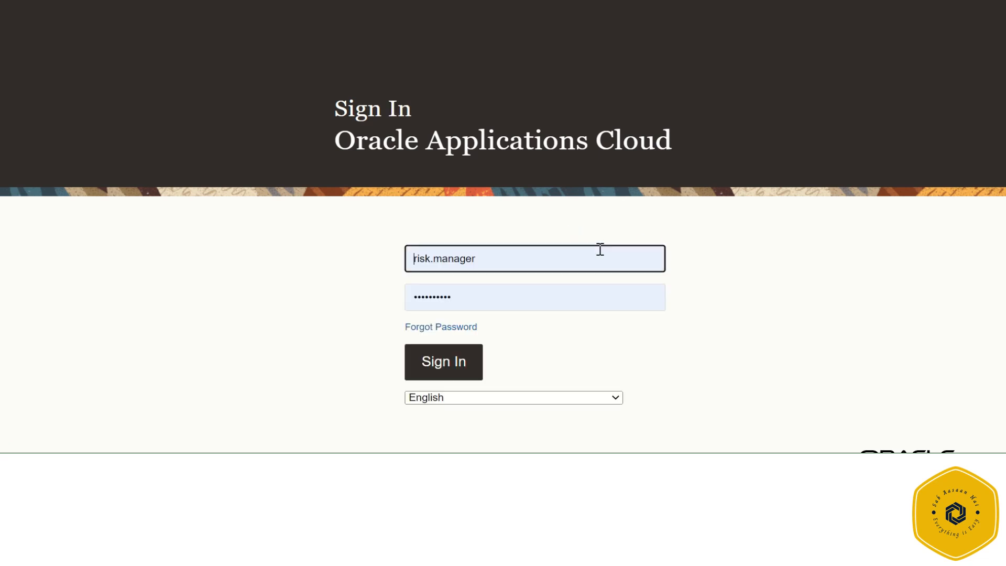
click(596, 252)
click(426, 358)
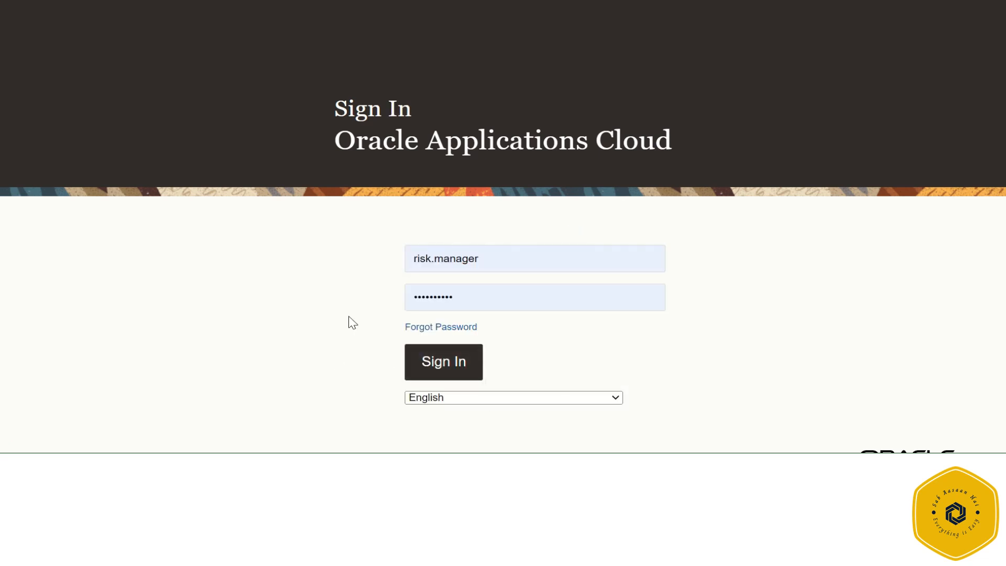
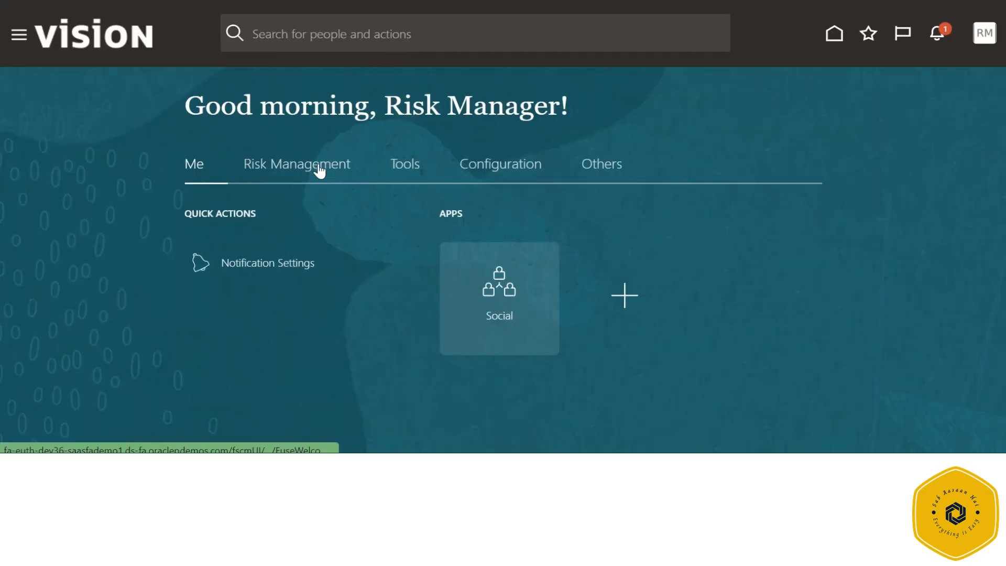
Step: Open AA Qtr-01 Audit Certfication from Risk Management's Access Certifications and examine its Owner Overview by manager
click(318, 169)
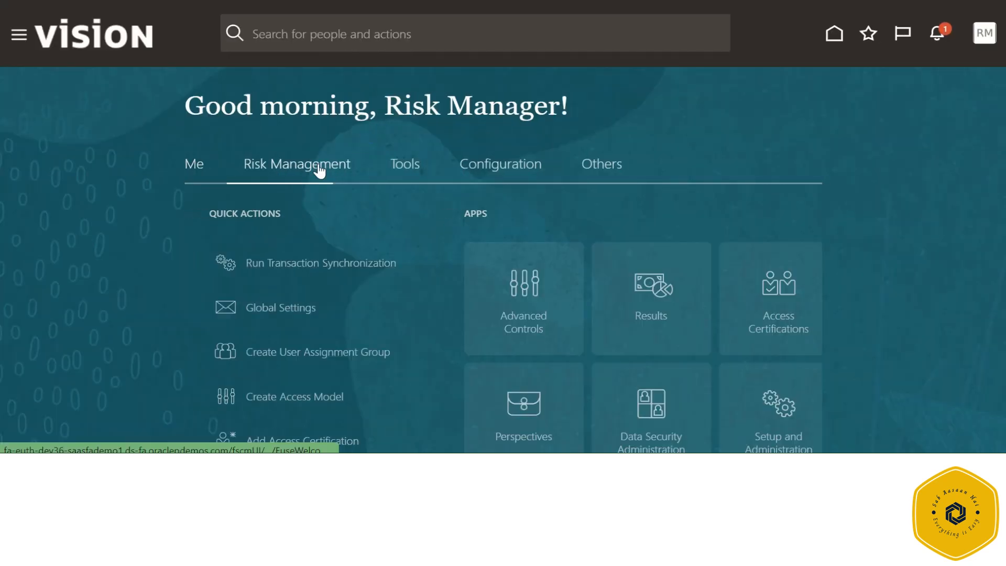
click(771, 320)
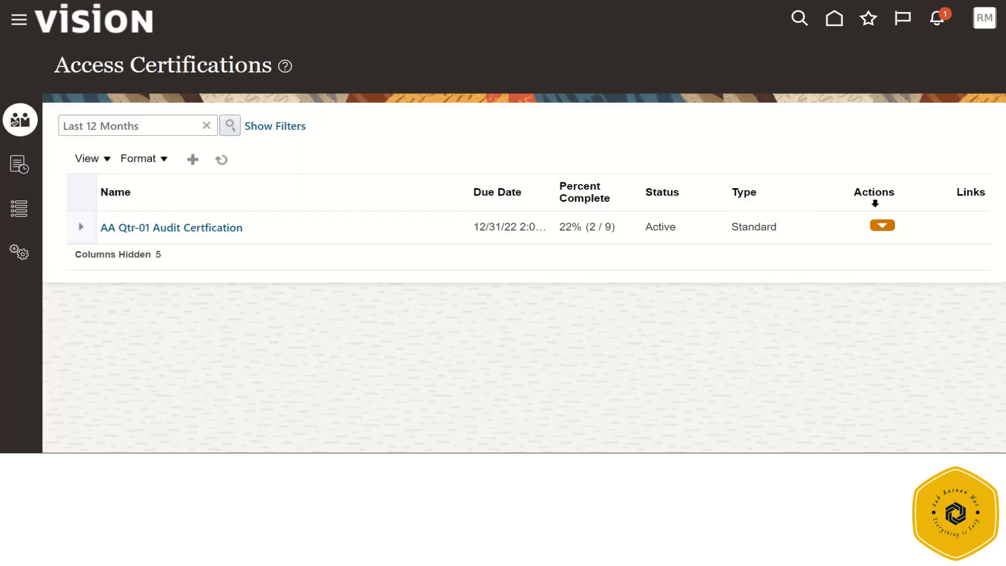
scroll(878, 191, down, 2)
click(882, 150)
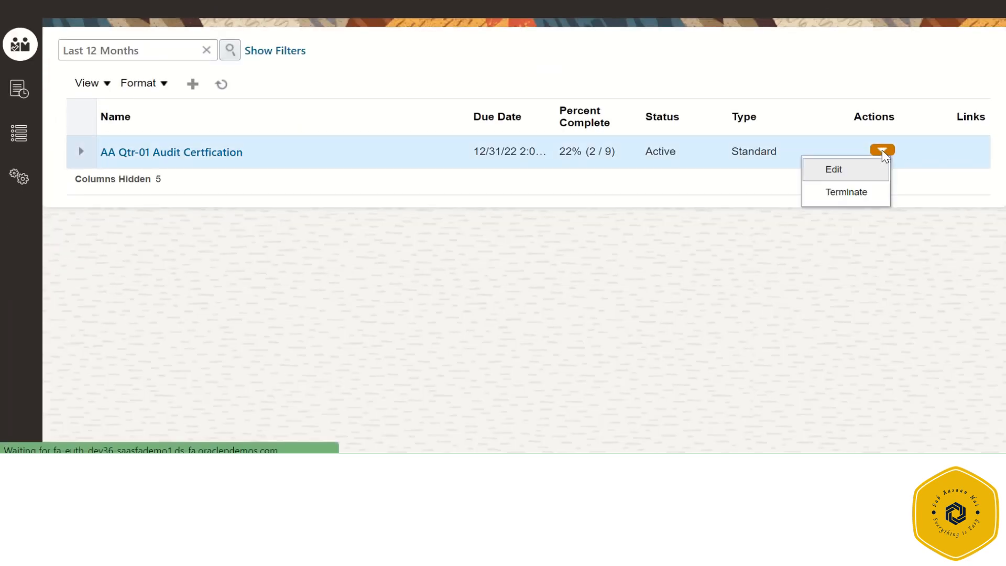
click(658, 269)
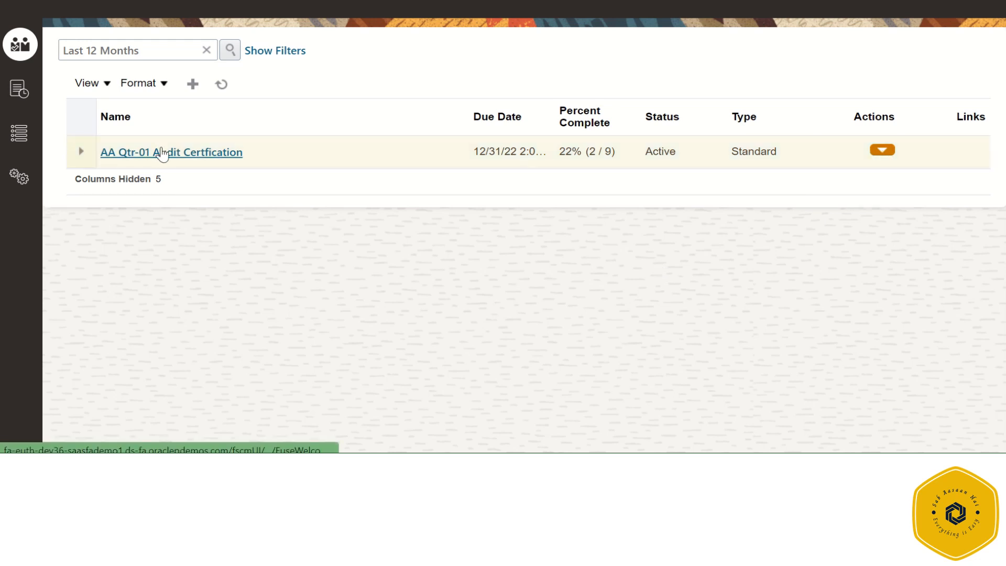
click(135, 151)
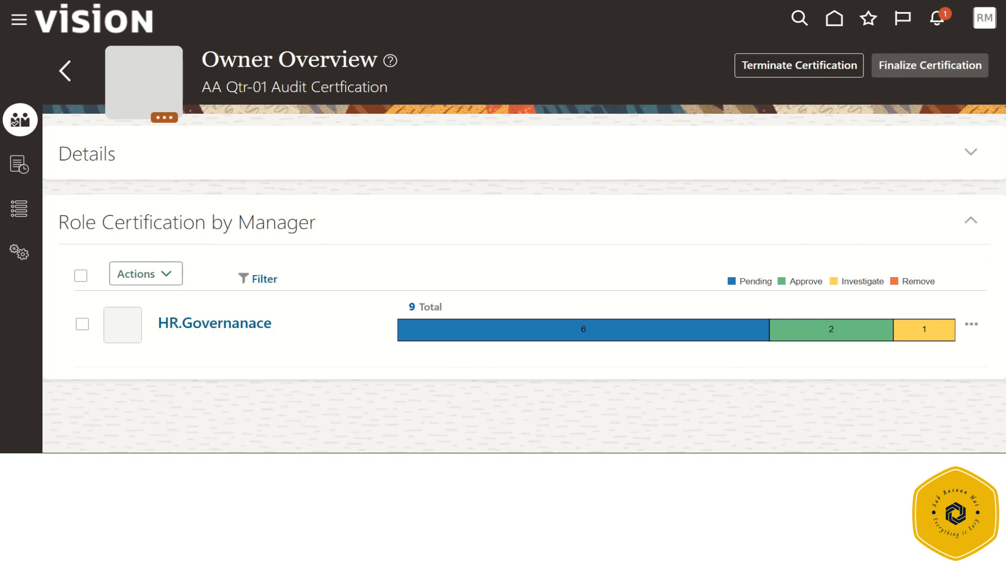
scroll(817, 356, down, 1)
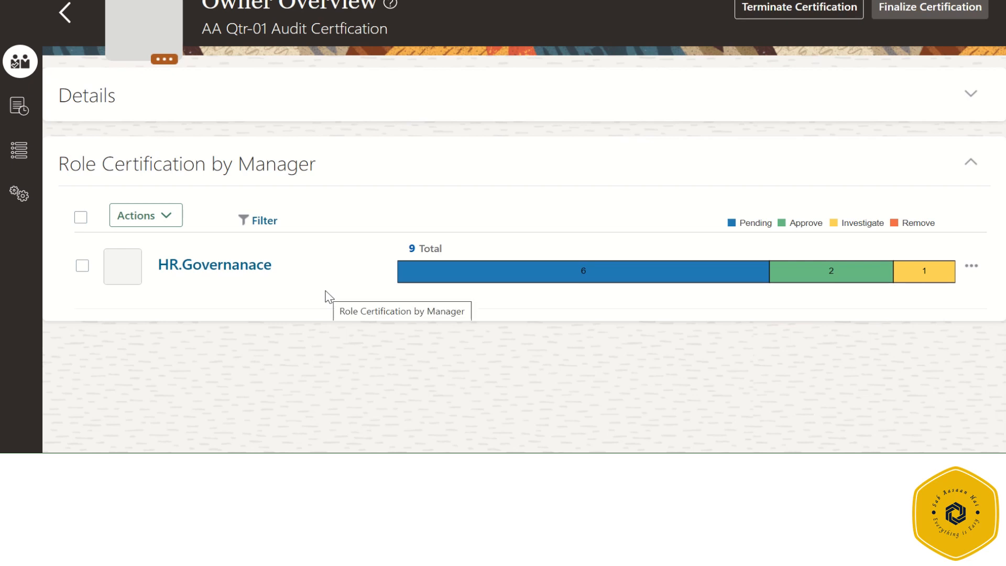
scroll(310, 346, up, 1)
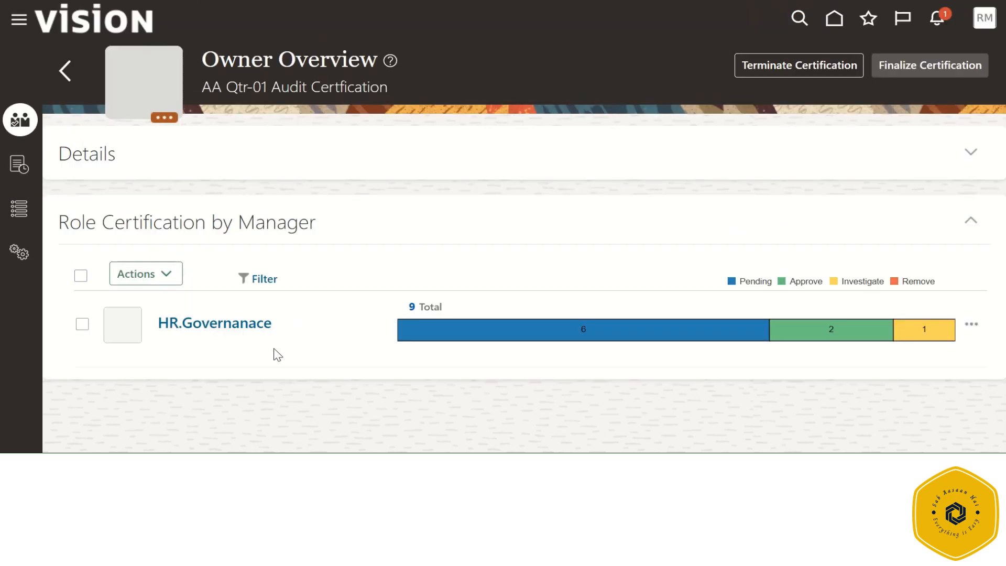
Step: Drill down through HR.Governanace to Internal.Auditor's certifier worksheet and examine the users' action marks and status summary
click(222, 329)
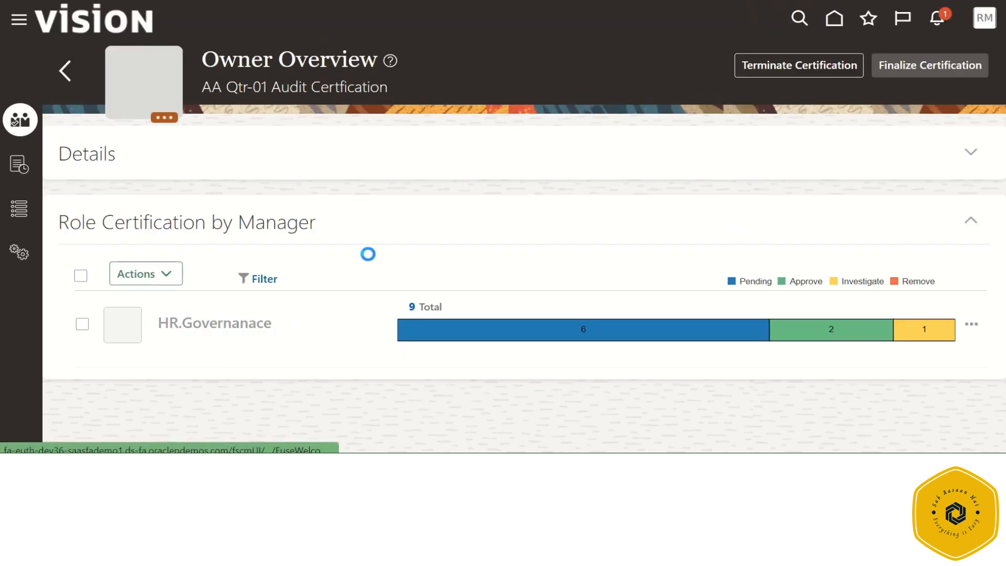
scroll(417, 184, down, 2)
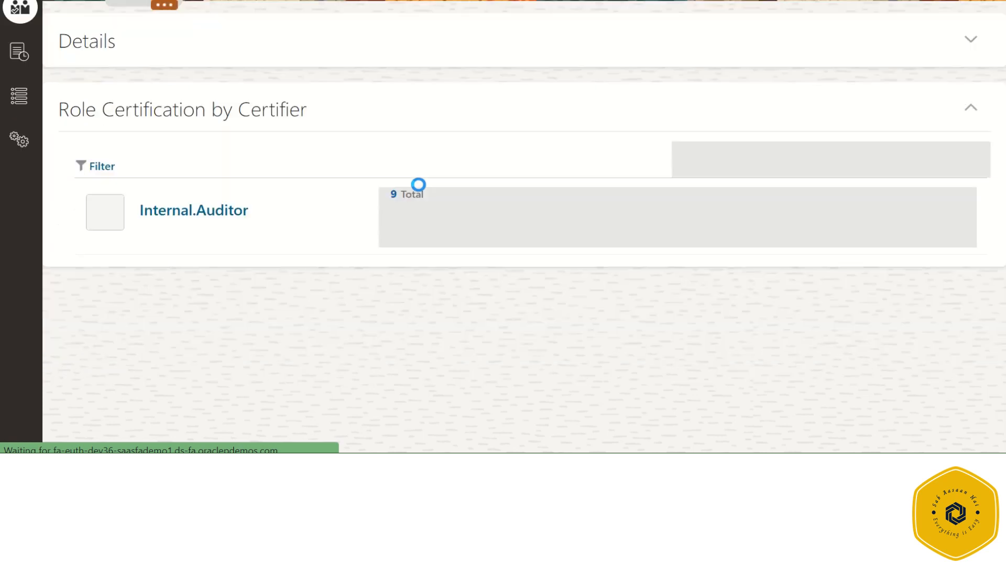
click(201, 215)
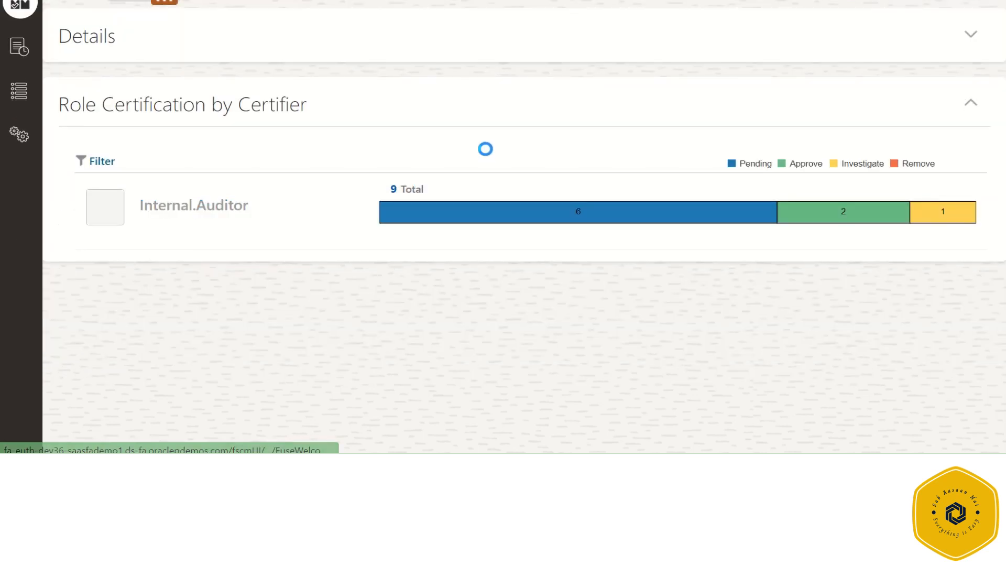
scroll(488, 155, down, 5)
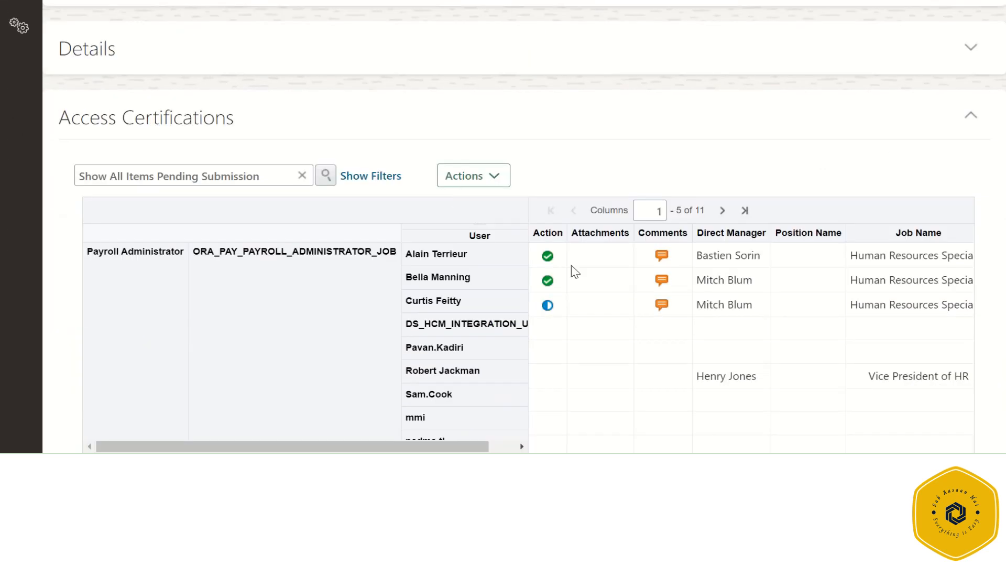
scroll(631, 263, up, 5)
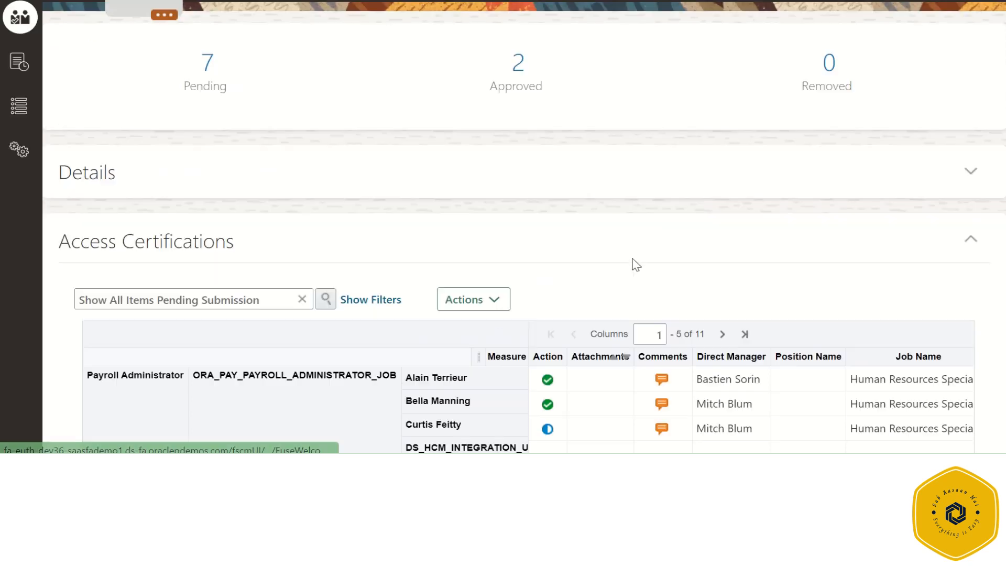
Step: Return from Internal.Auditor's certifier worksheet to the Owner Overview and examine HR.Governanace's role certification chart segments
scroll(588, 251, down, 2)
scroll(240, 188, up, 2)
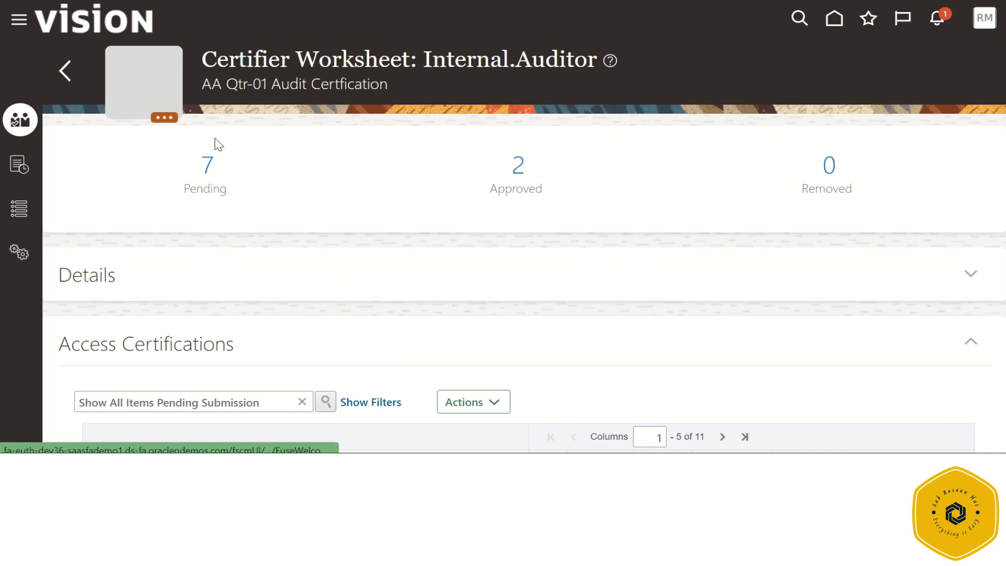
click(65, 70)
click(67, 71)
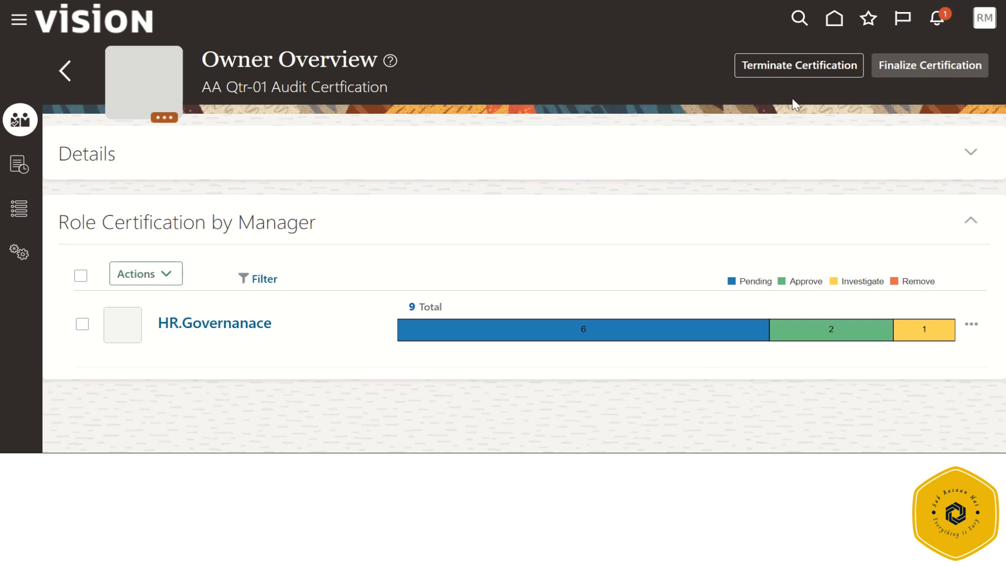
mouse_move(658, 338)
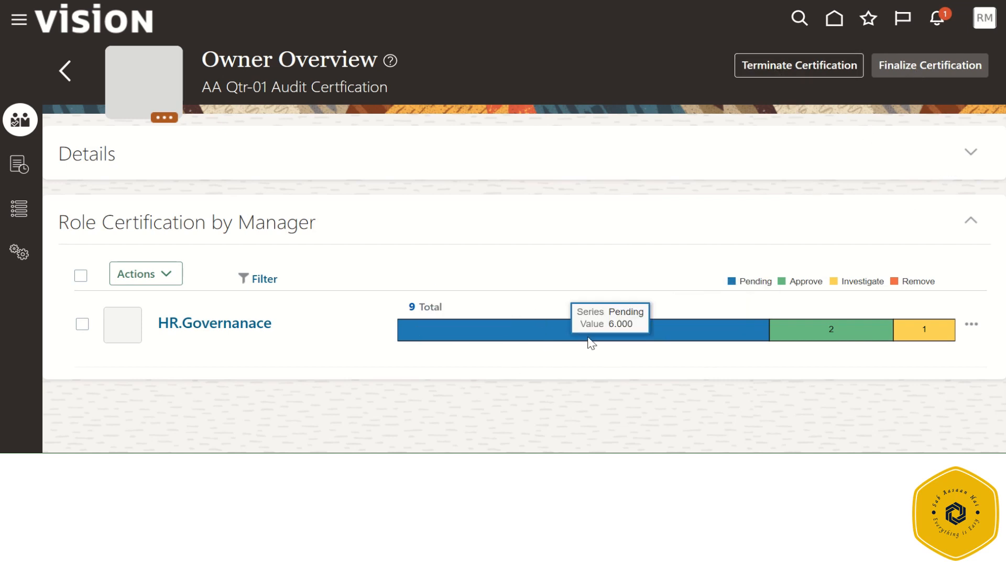
mouse_move(875, 336)
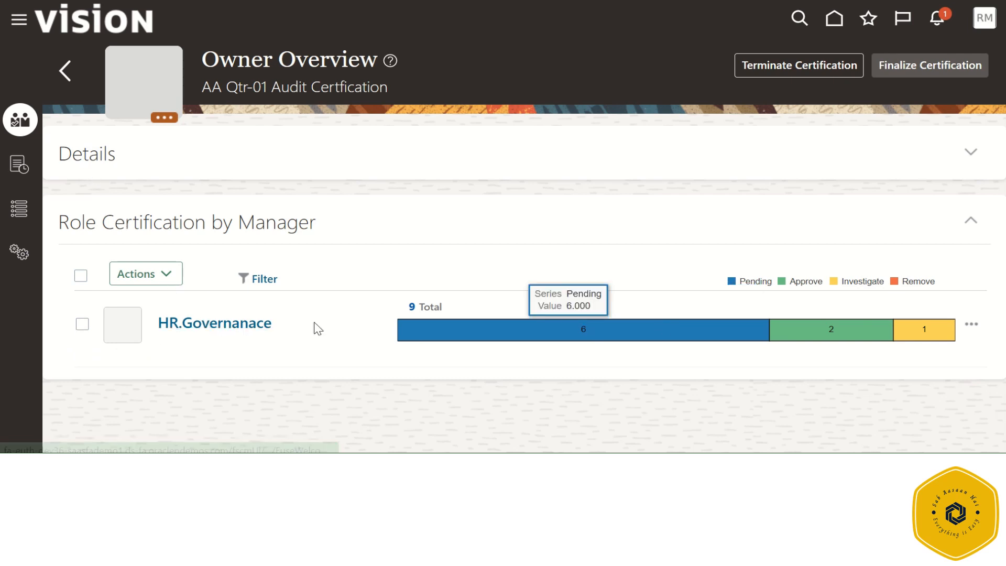
Step: Open HR.Governanace's Manager Overview, examine the role certification by certifier, and go back
click(215, 334)
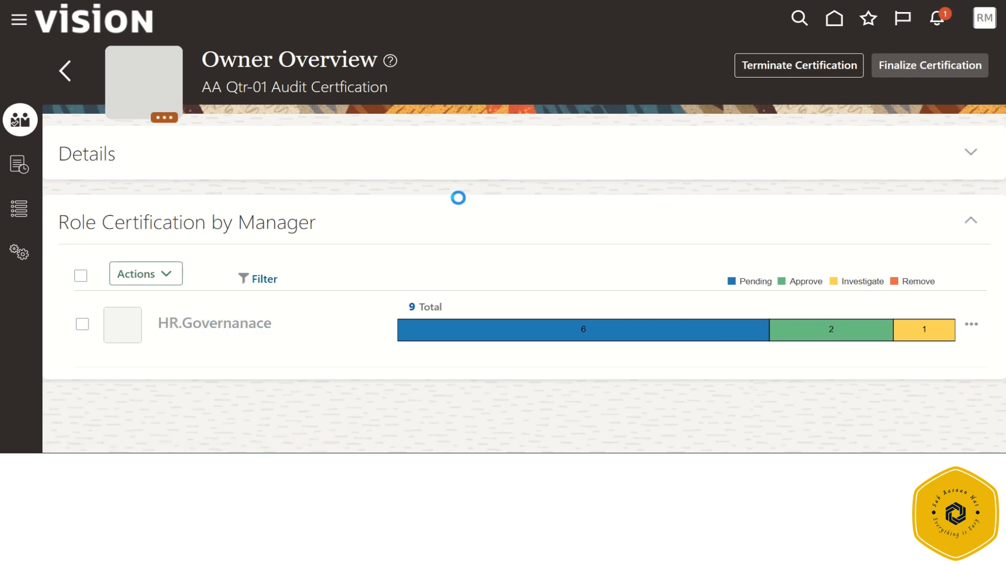
scroll(464, 221, down, 2)
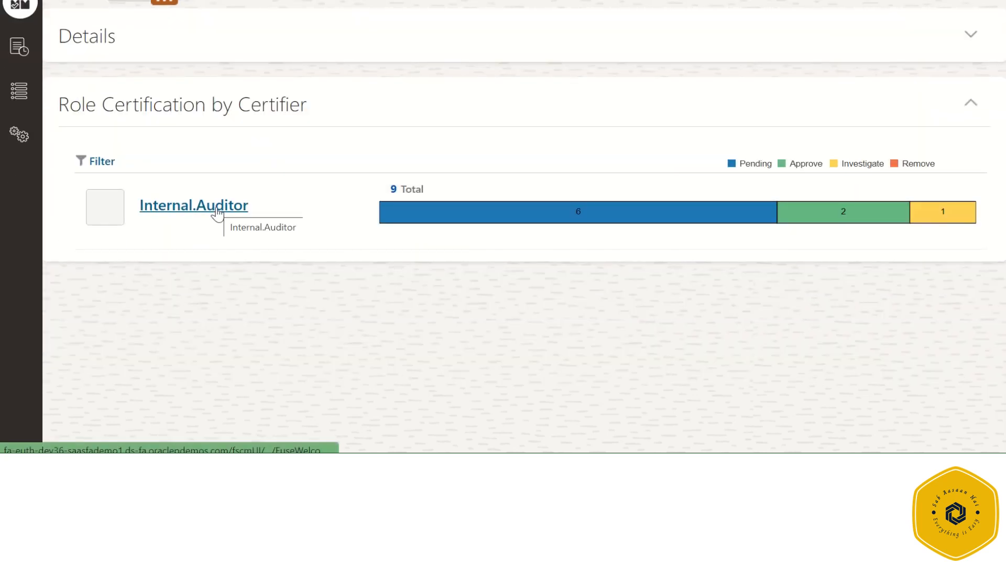
scroll(564, 267, up, 2)
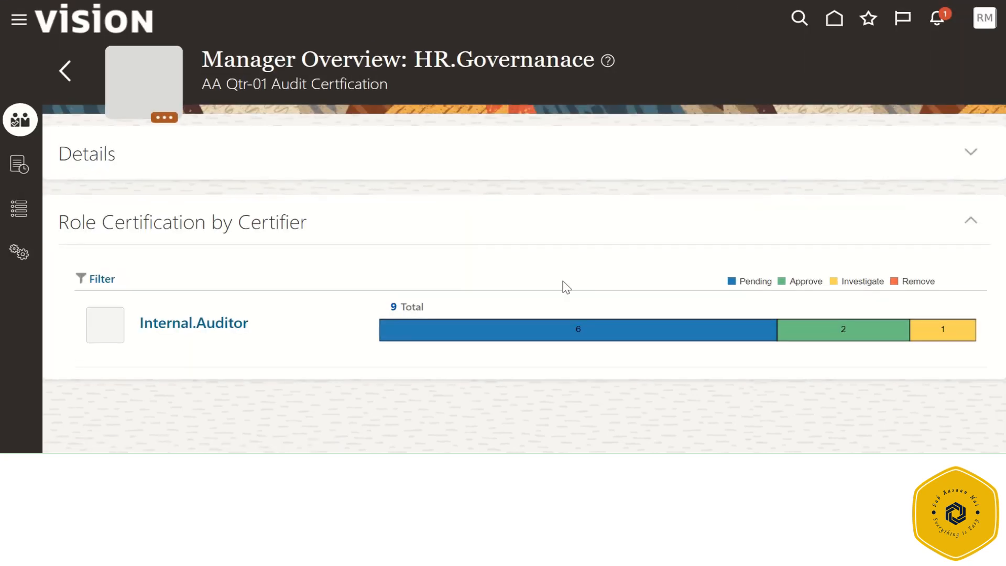
click(67, 71)
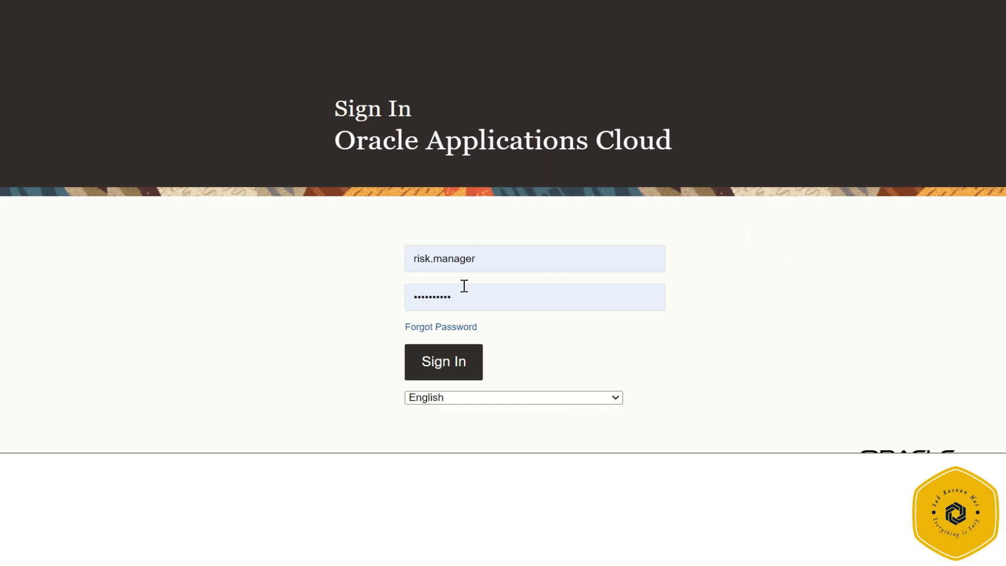
Step: Sign in to Oracle Applications Cloud as Internal.Auditor, keeping the saved password
triple_click(507, 260)
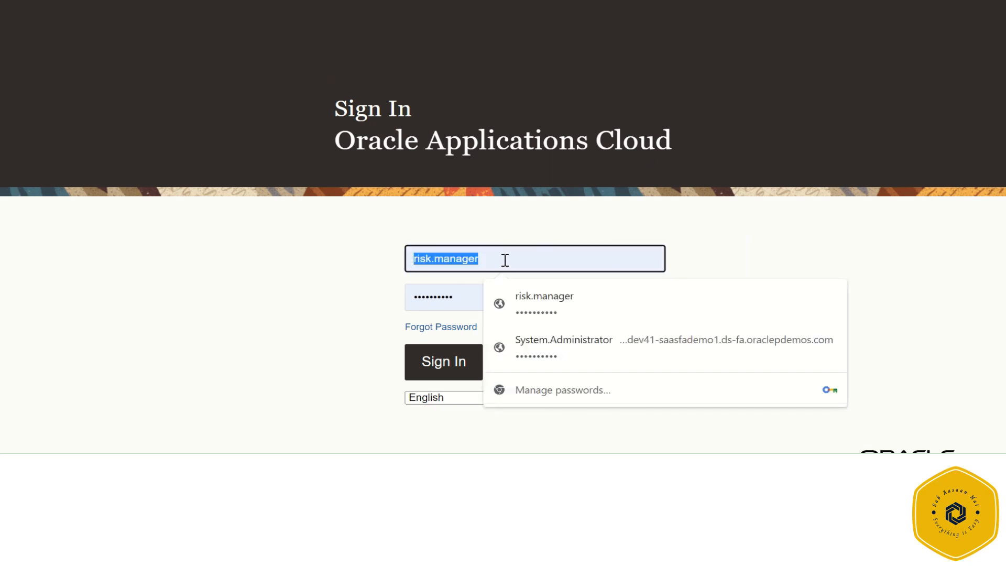
text(Internal.Auditor)
key(Tab)
click(431, 364)
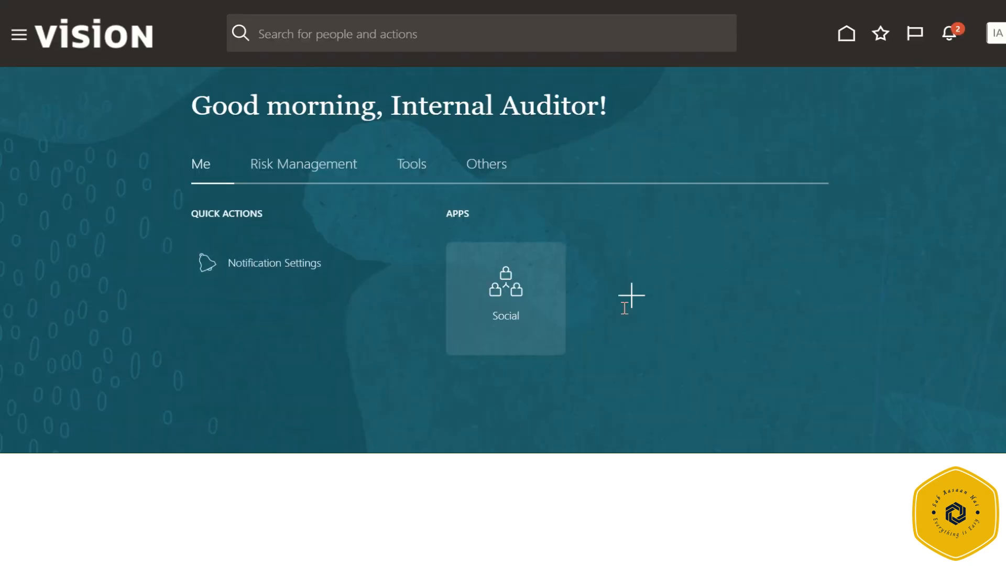
Step: Open the certifier worksheet of AA Qtr-01 Audit Certfication from Risk Management's Access Certifications
click(297, 164)
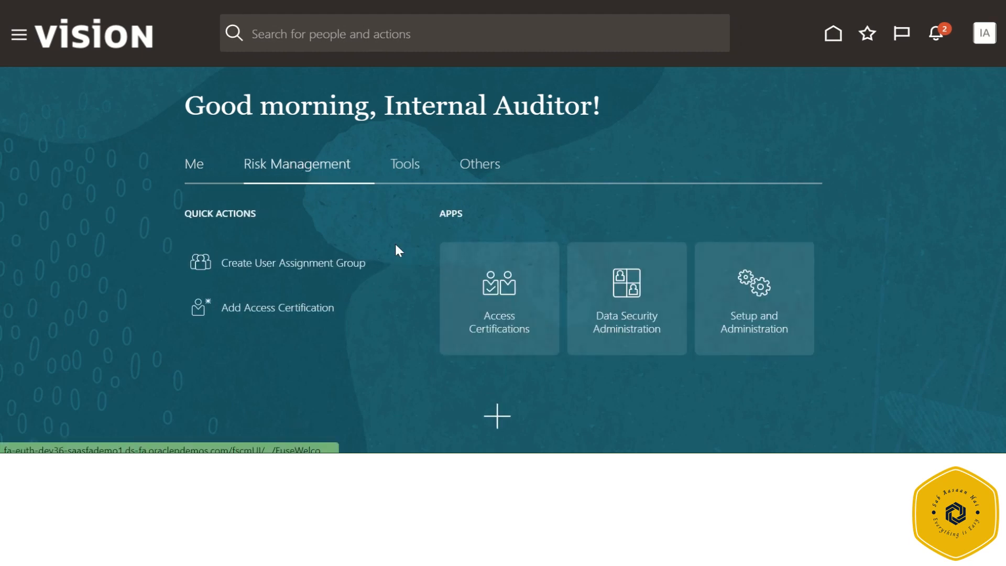
click(477, 291)
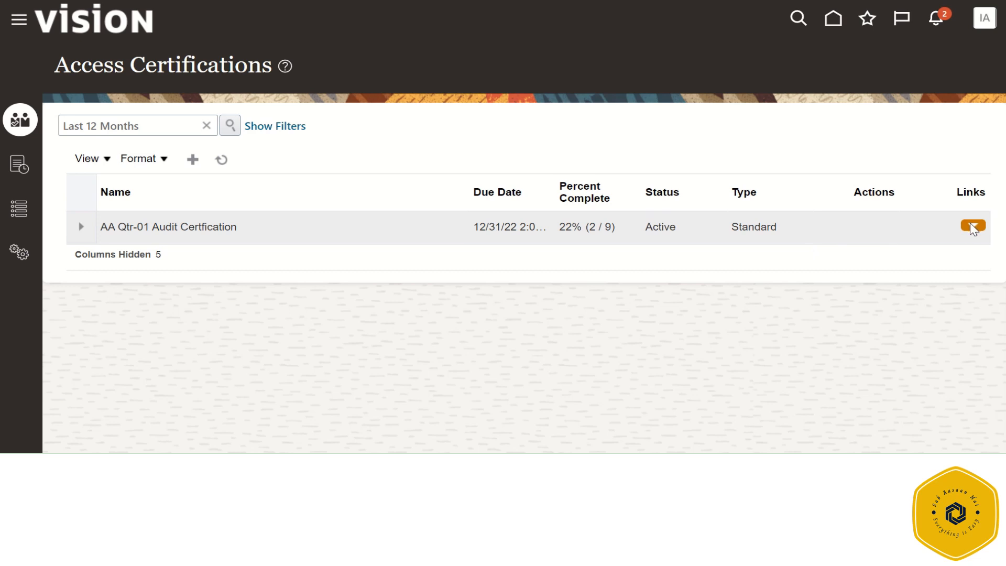
click(973, 226)
click(929, 243)
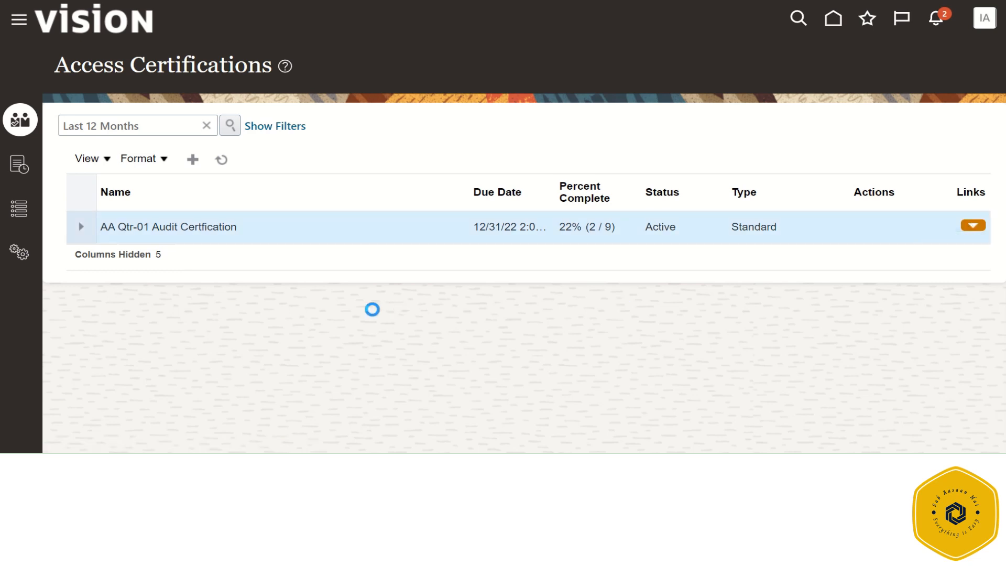
Step: Mark all Payroll Administrator users that have no action yet as Remove, and save and close the worksheet
scroll(471, 299, down, 6)
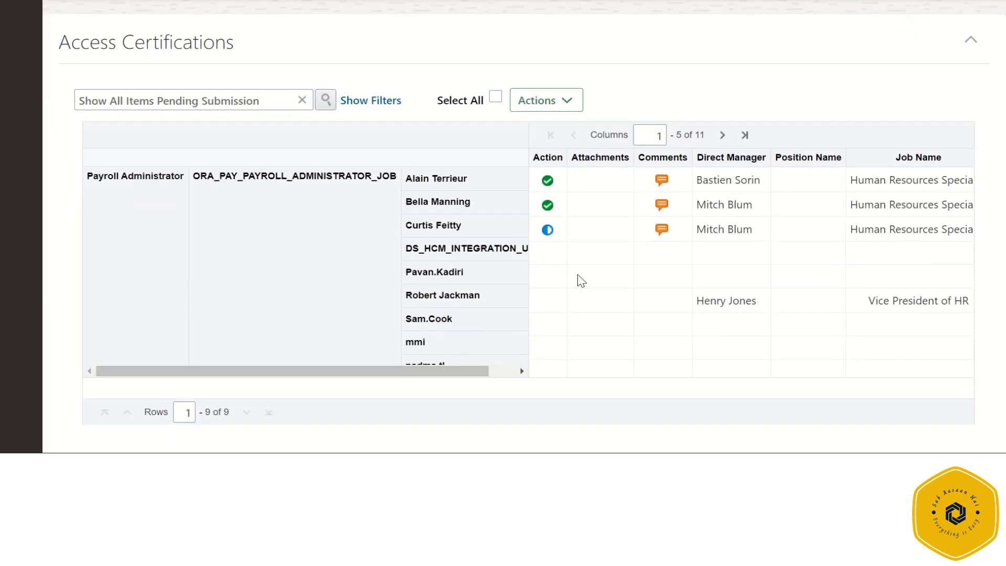
click(395, 248)
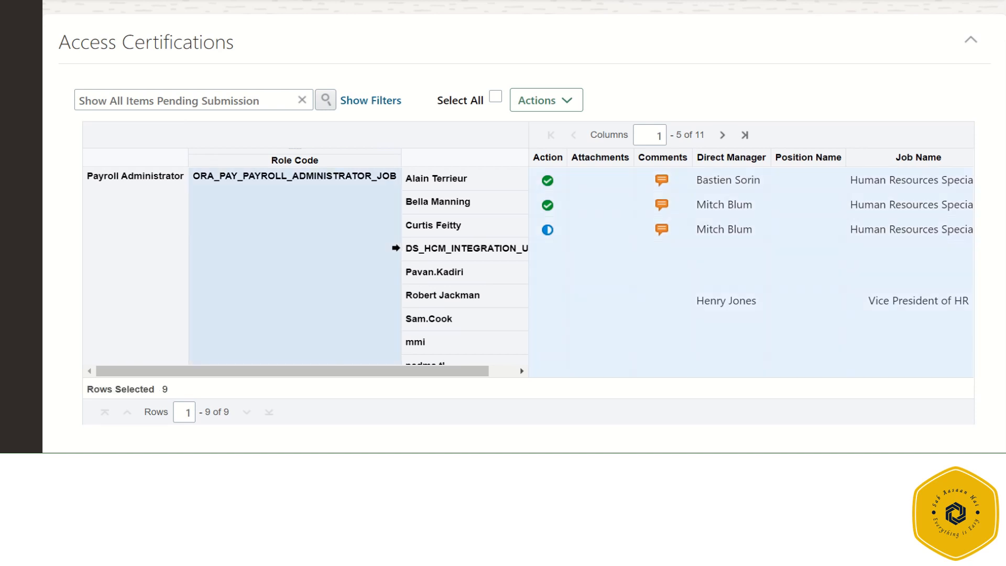
shift+click(423, 361)
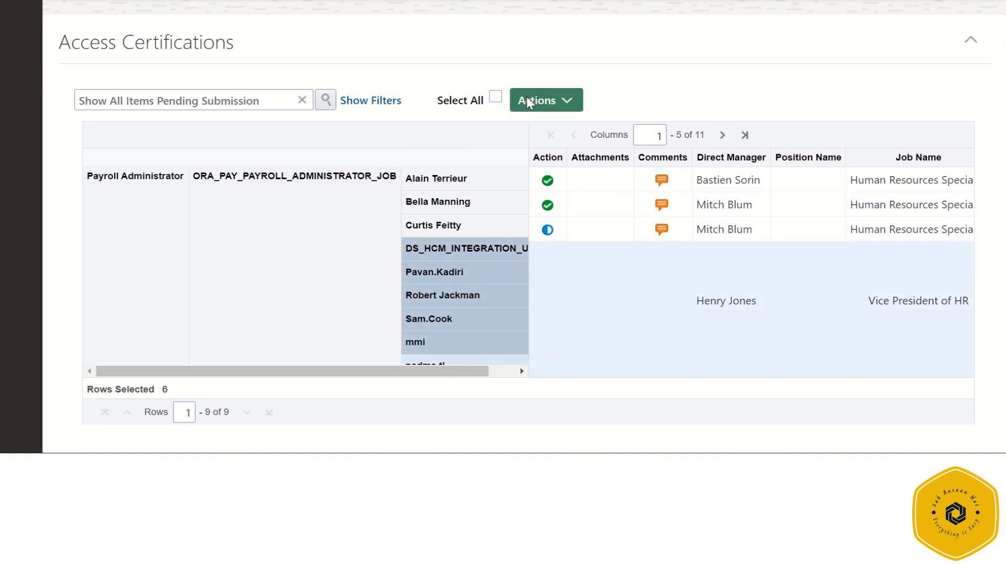
click(566, 101)
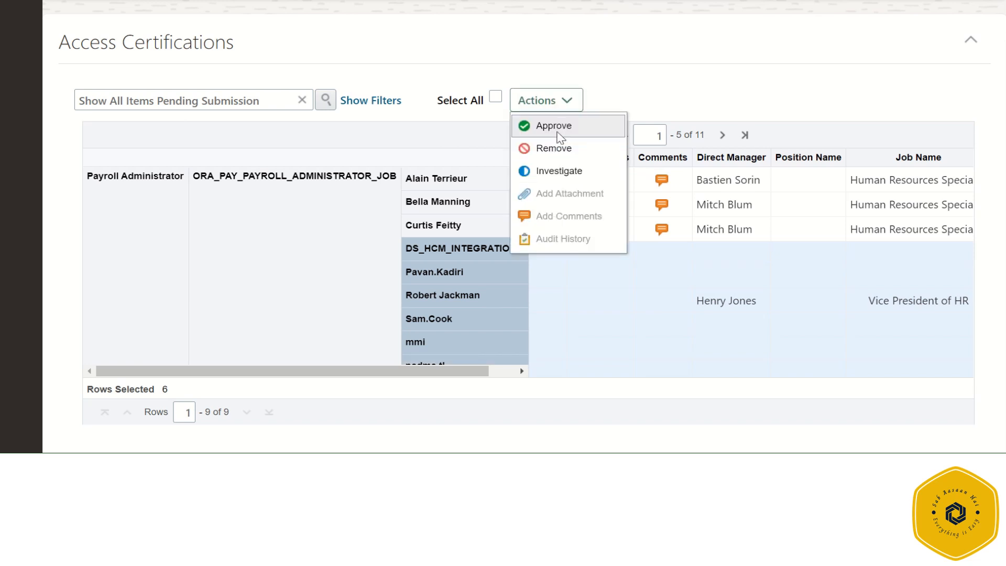
click(554, 148)
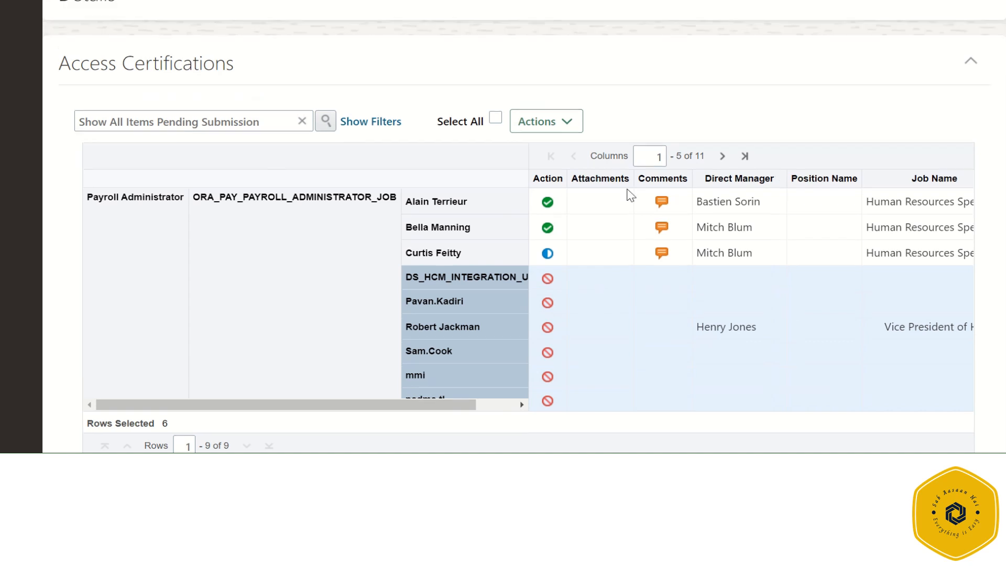
scroll(629, 196, up, 5)
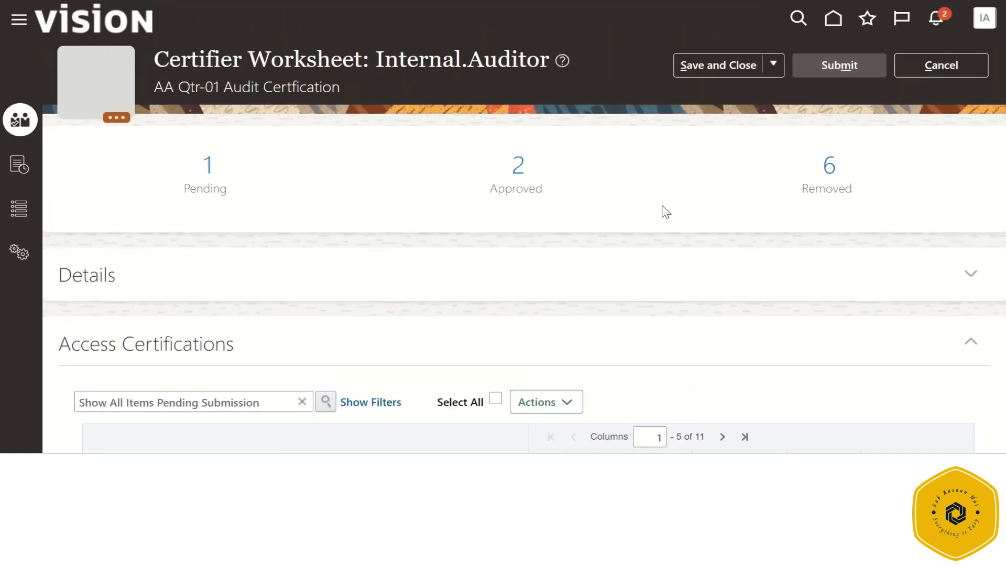
click(707, 64)
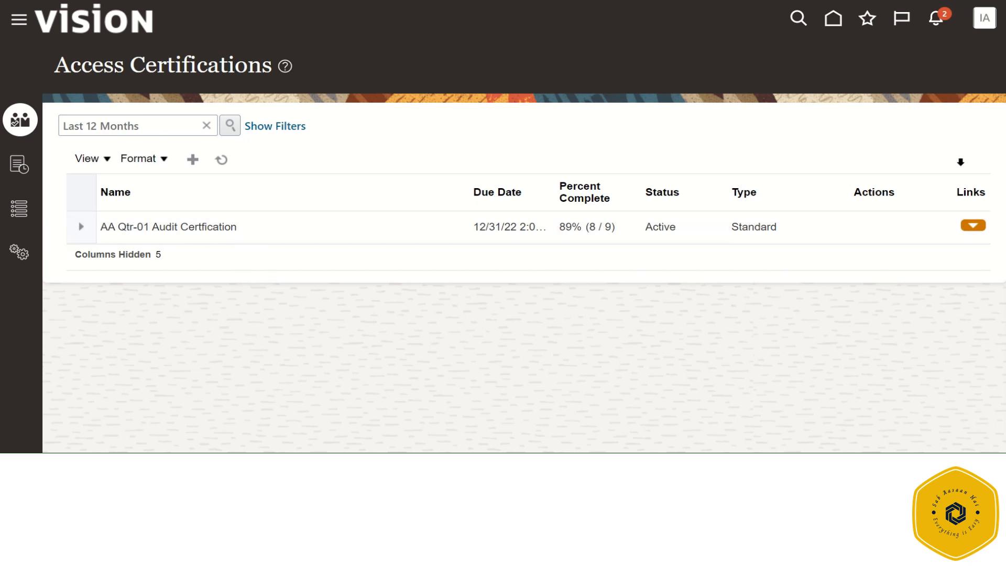
Step: Reopen the AA Qtr-01 Audit Certfication certifier worksheet, examine the status summary and users' action marks, and cancel out of it
click(972, 225)
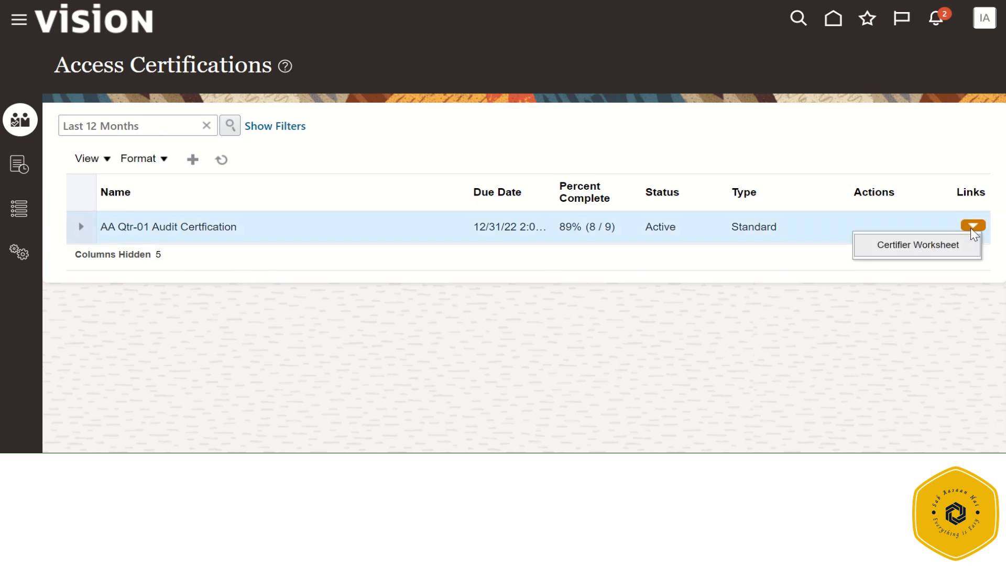
click(878, 250)
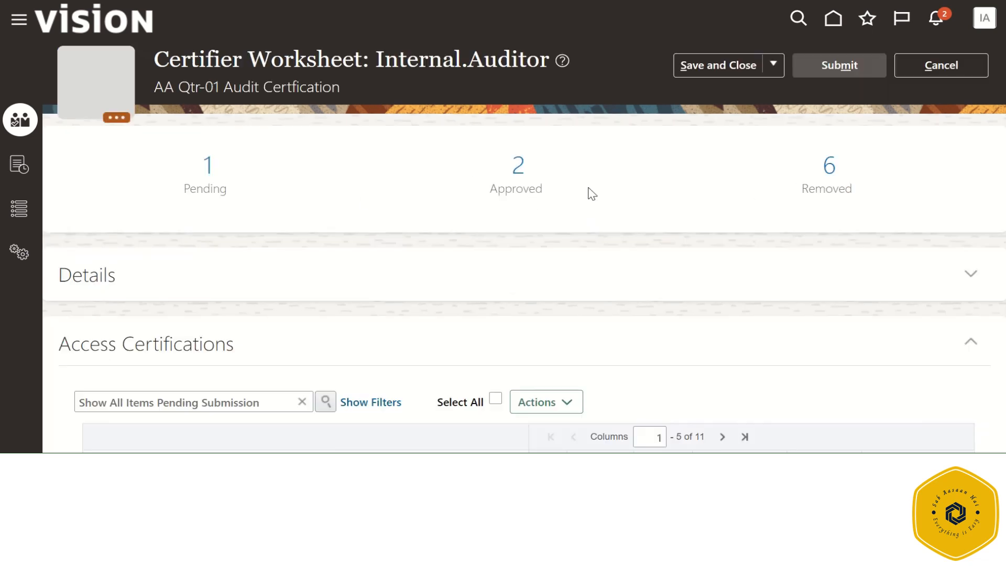
scroll(633, 180, down, 3)
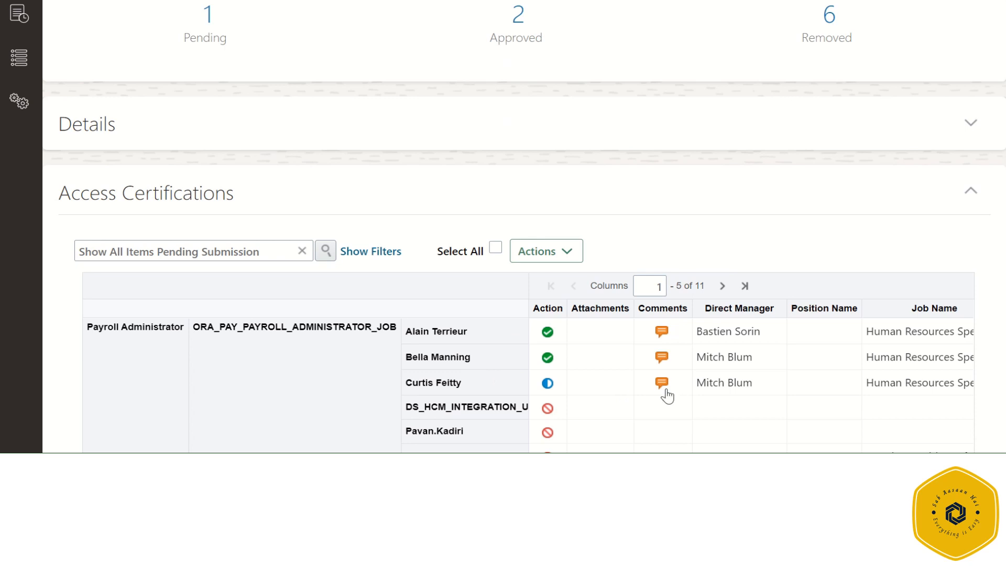
scroll(703, 207, up, 3)
click(949, 68)
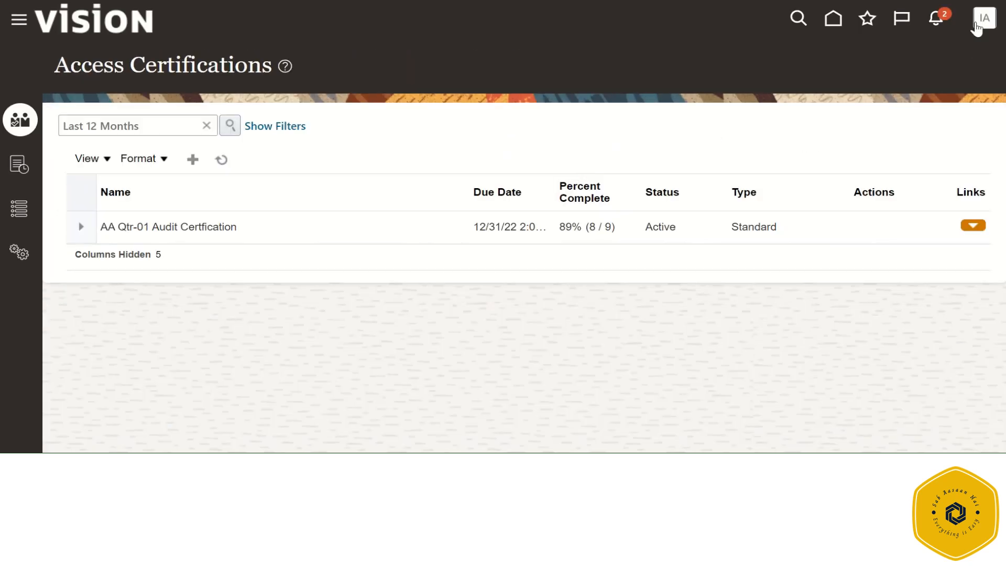
Step: Sign out of Oracle Applications Cloud with logout consent, copying the HR.Governanace user name from the Notepad note
click(976, 24)
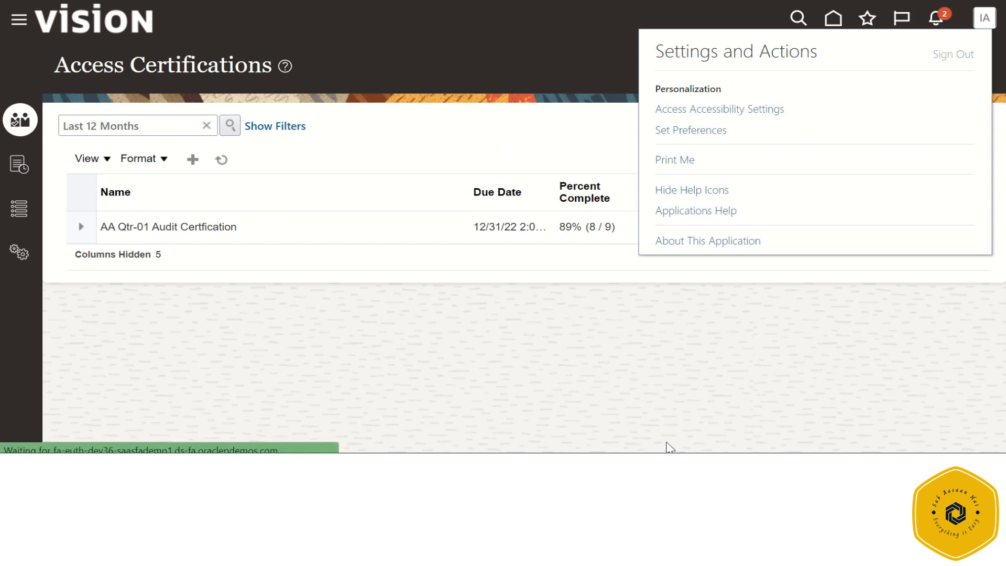
key(alt+Tab)
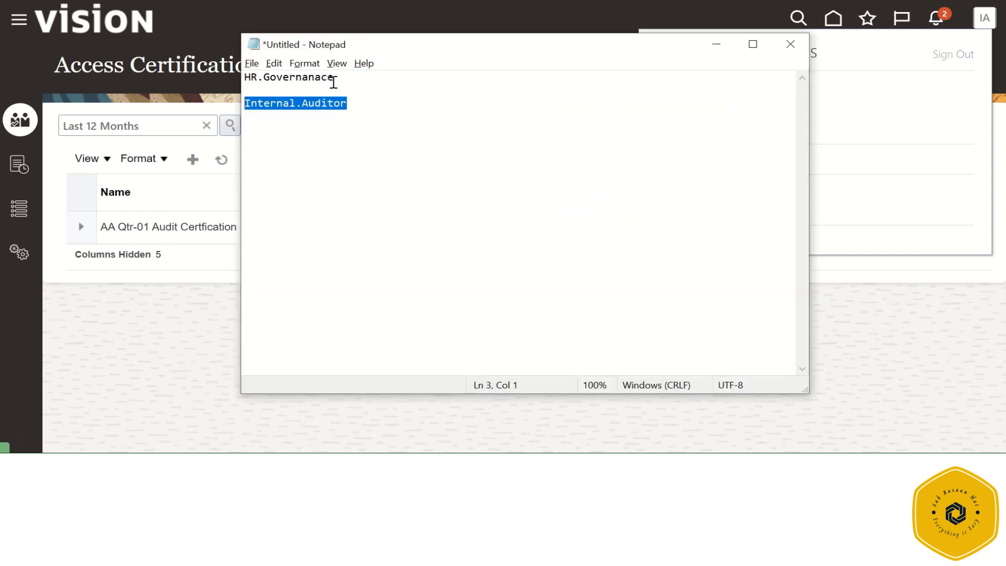
drag(334, 80, 228, 83)
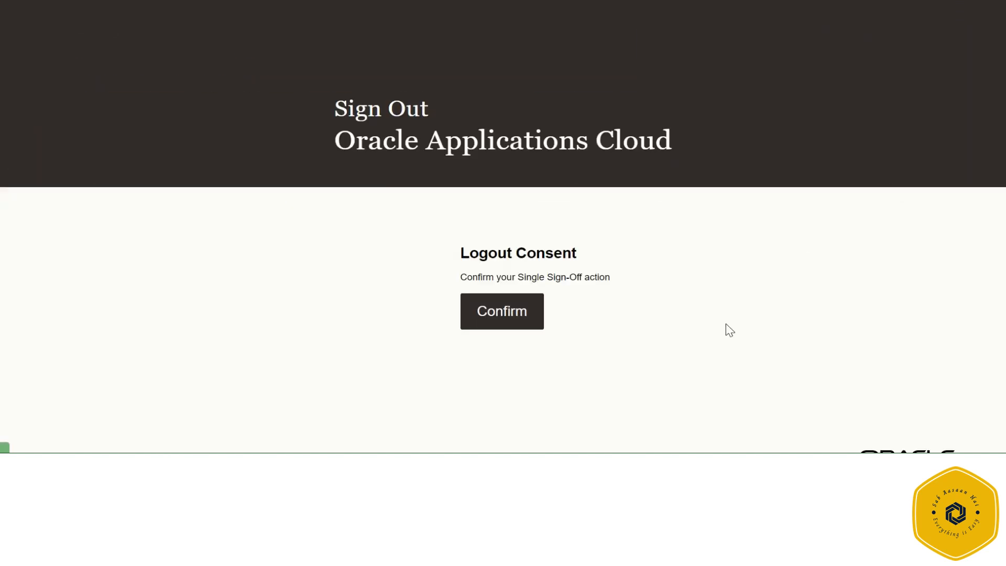
click(478, 320)
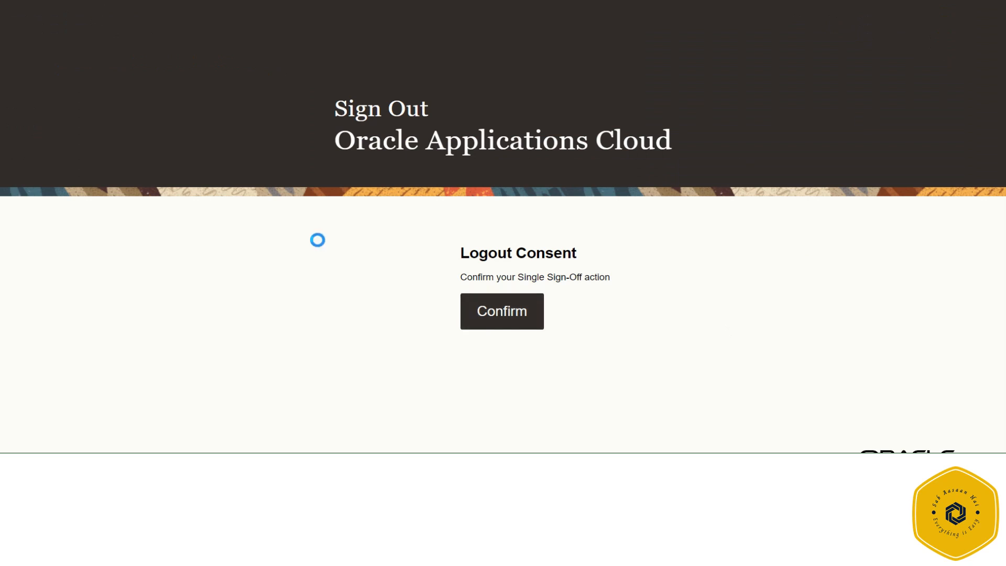
Step: Sign in to Oracle Applications Cloud as HR.Governanace, keeping the saved password
double_click(522, 255)
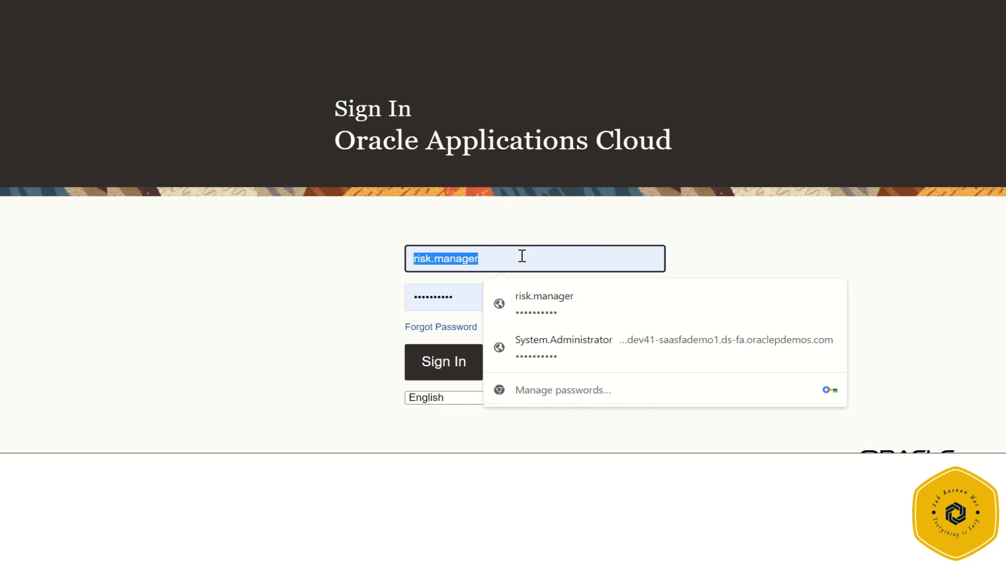
text(HR.Governanace)
key(Tab)
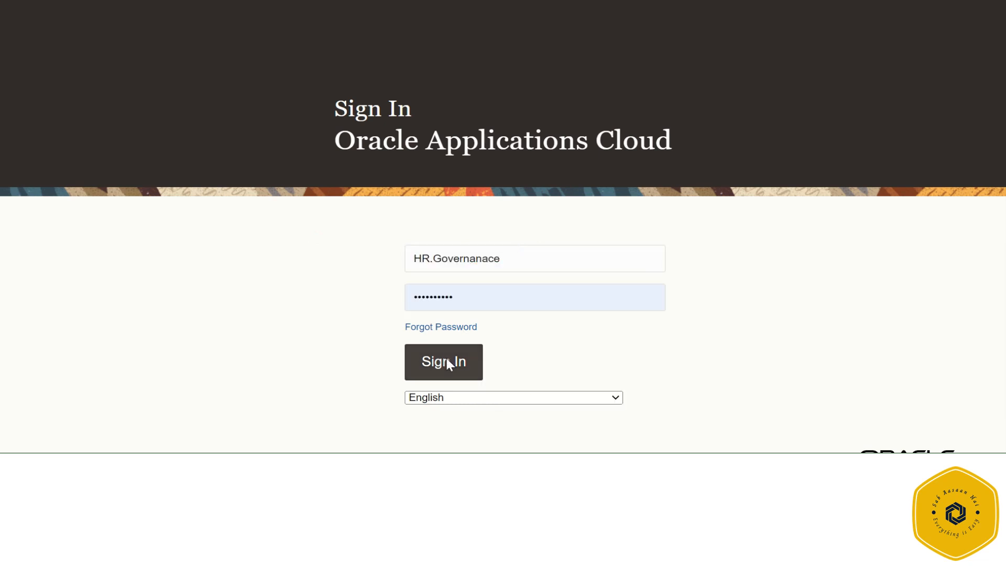
click(445, 361)
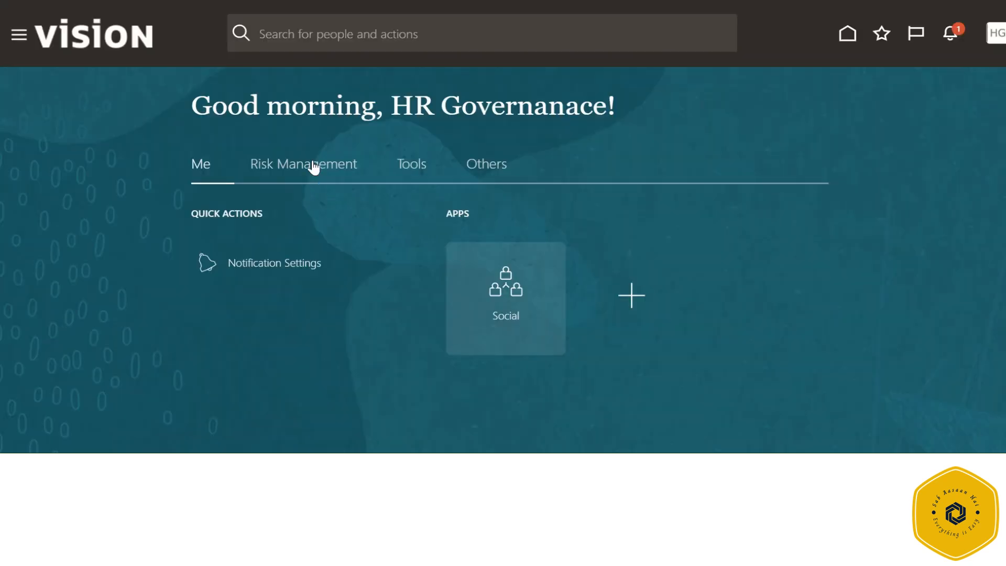
Step: Open AA Qtr-01 Audit Certfication's manager overview from Access Certifications and drill down to Internal.Auditor's worksheet to examine the users' action marks
click(313, 163)
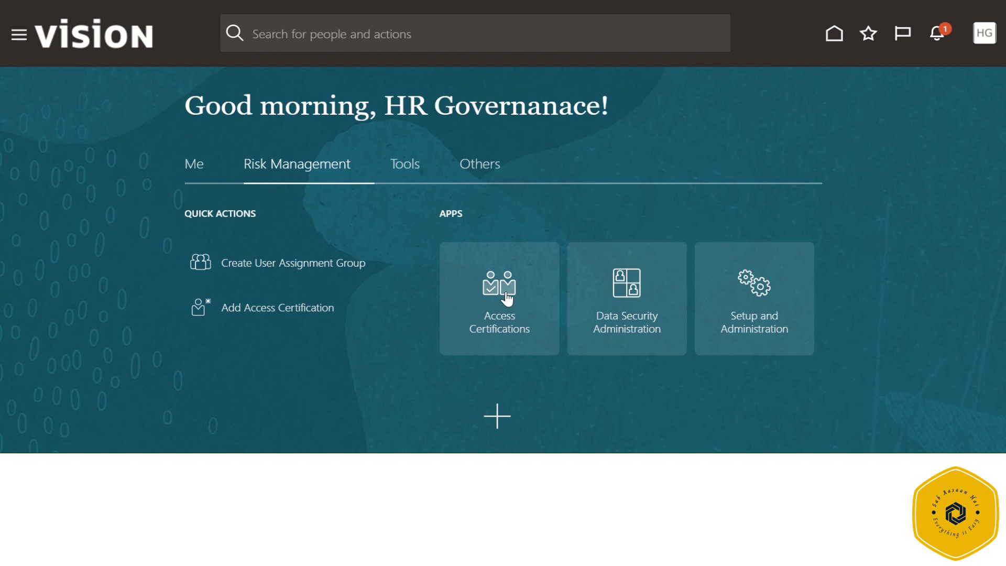
click(505, 294)
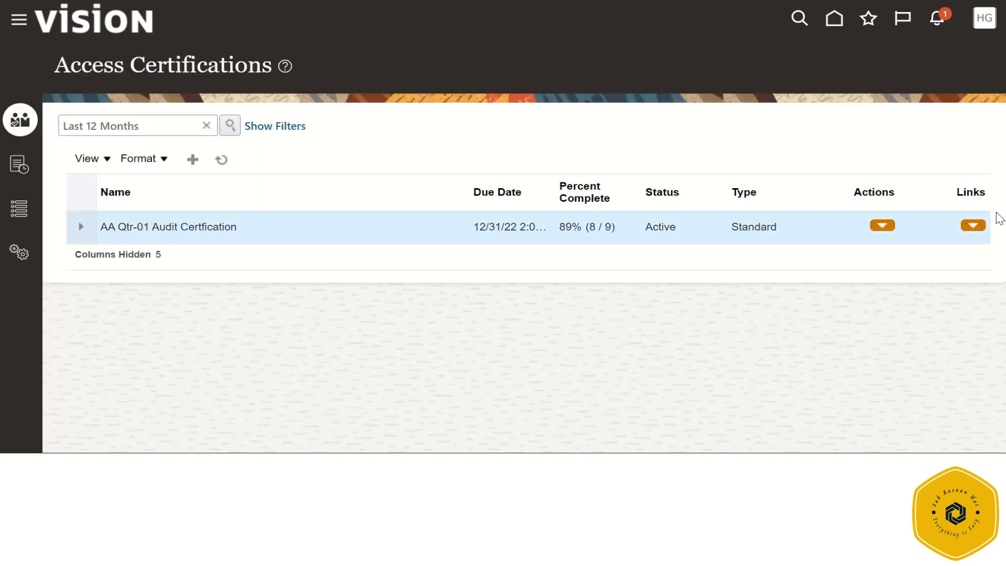
click(974, 227)
click(941, 248)
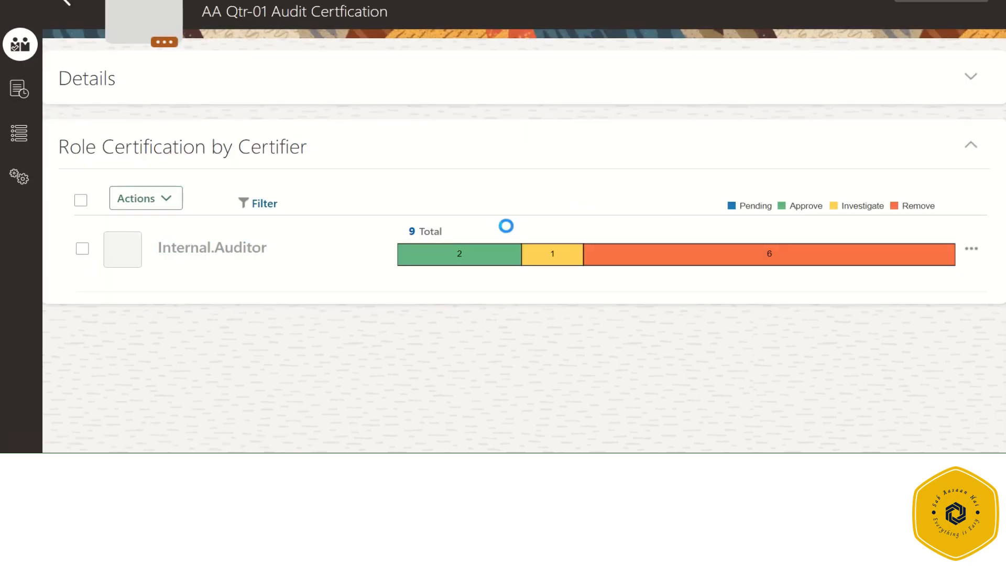
click(541, 249)
scroll(542, 246, down, 5)
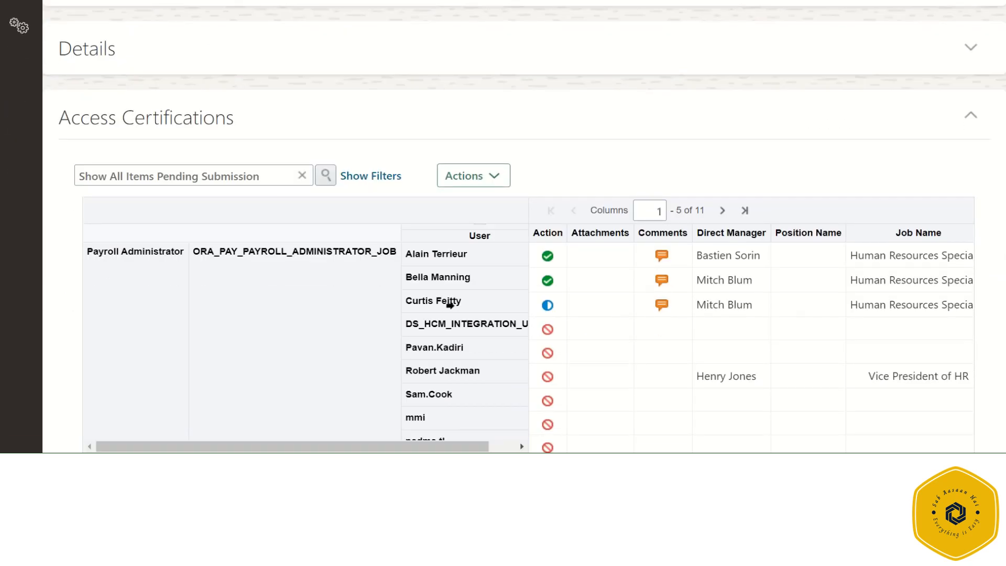
Step: Add the comment "Ok to Proceed" to the user marked for investigation in Internal.Auditor's worksheet and close the comments
click(663, 306)
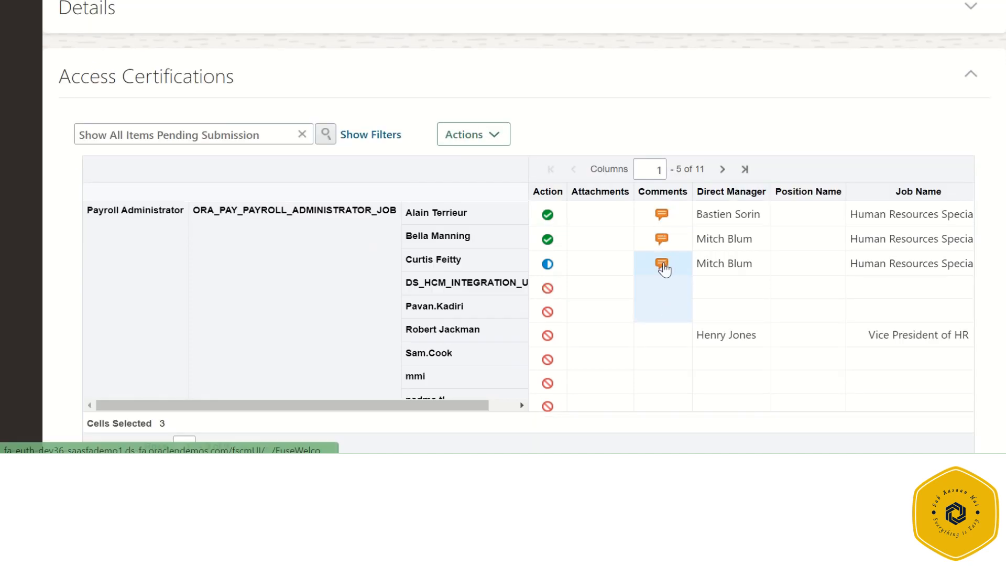
click(662, 265)
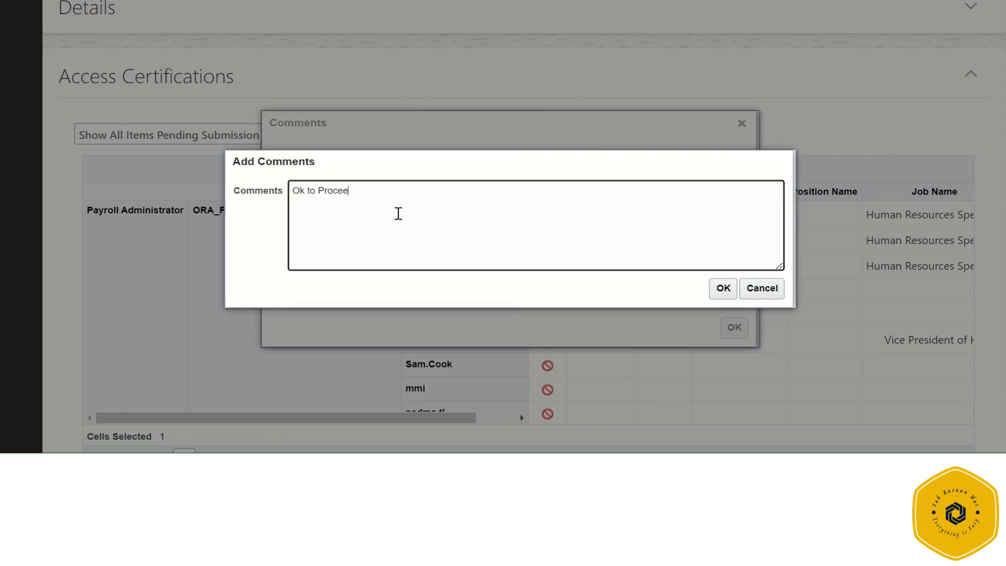
click(723, 287)
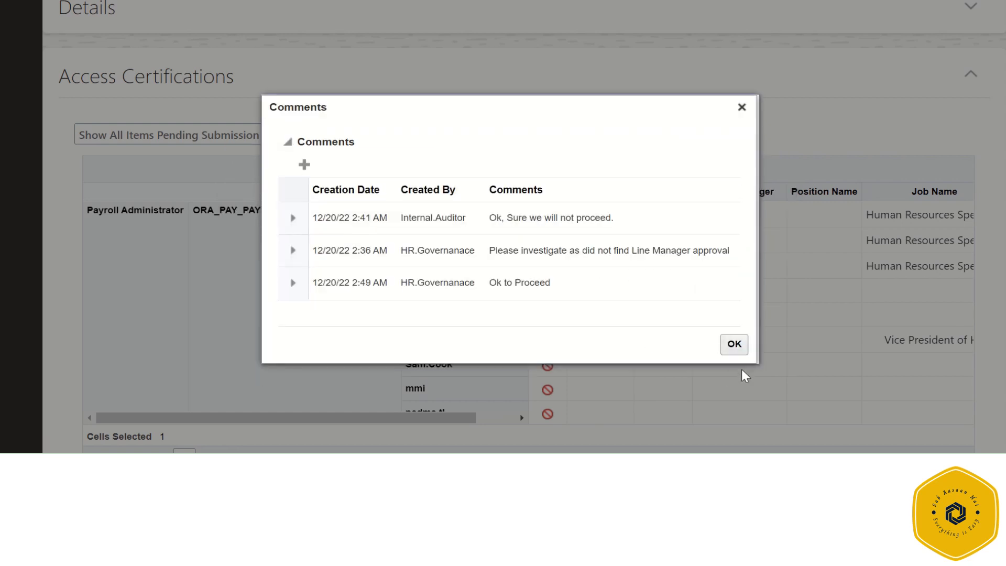
click(731, 344)
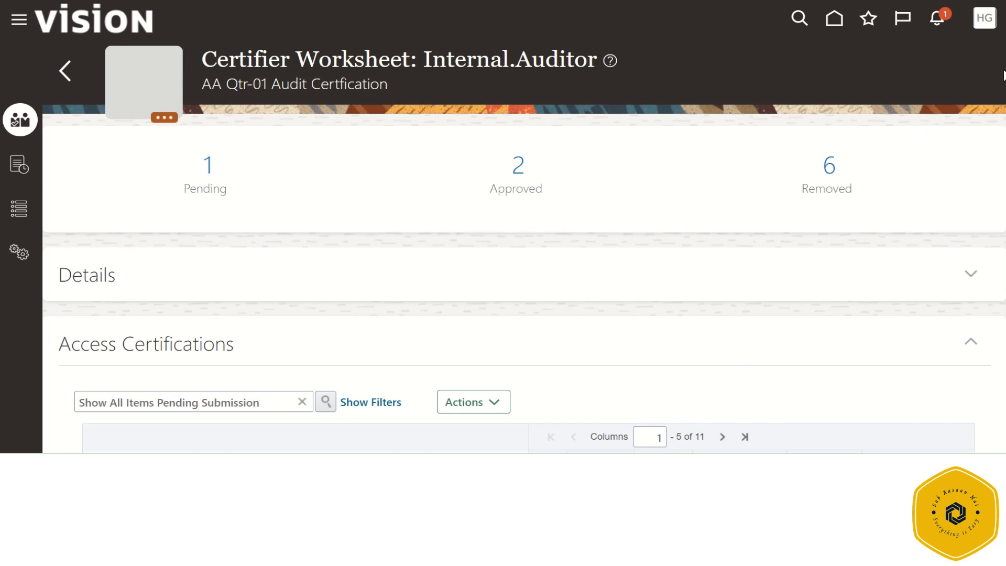
Step: Sign out of the HR.Governanace session with logout consent, copying the Internal.Auditor user name from the Notepad note
click(984, 19)
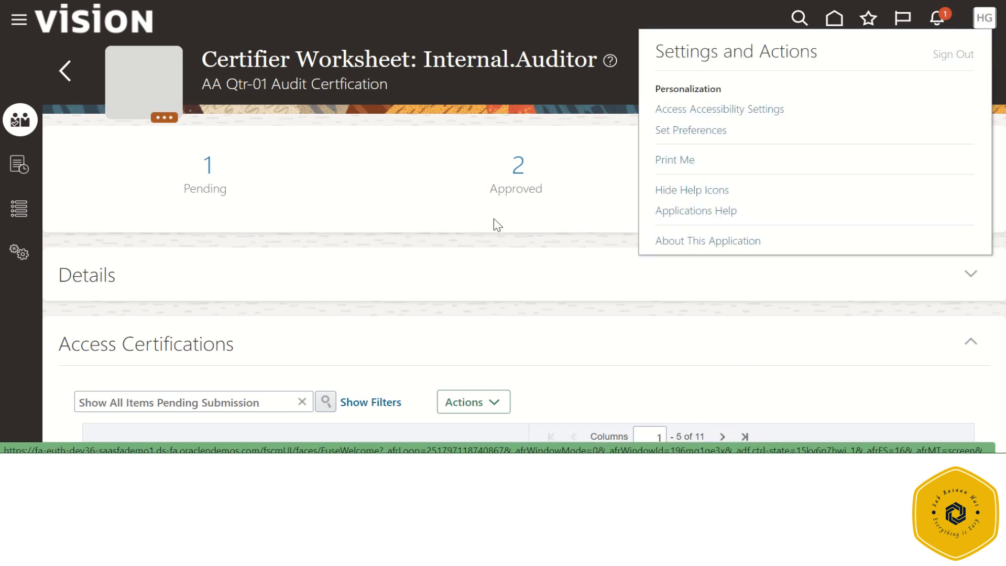
key(alt+Tab)
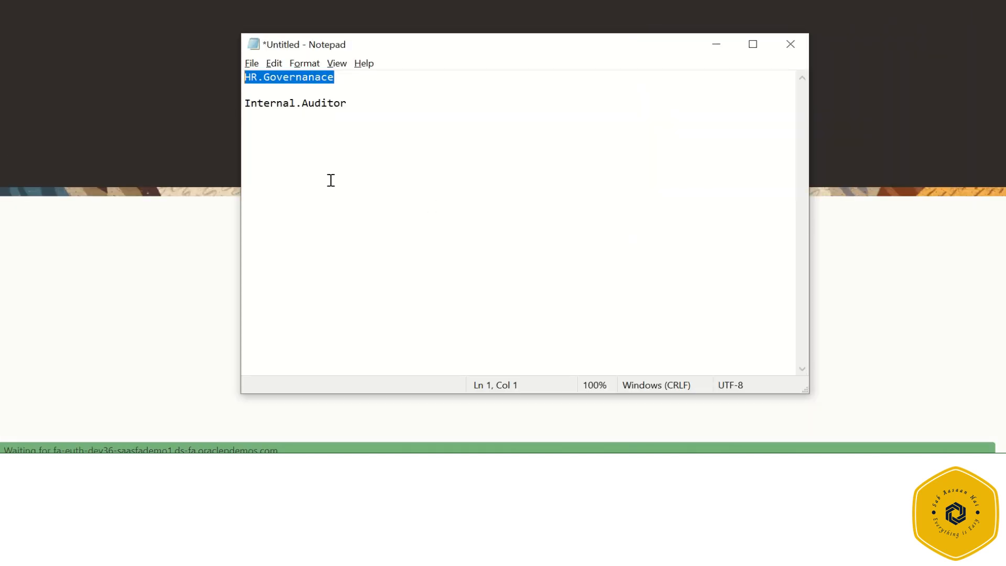
drag(346, 103, 231, 107)
key(ctrl+c)
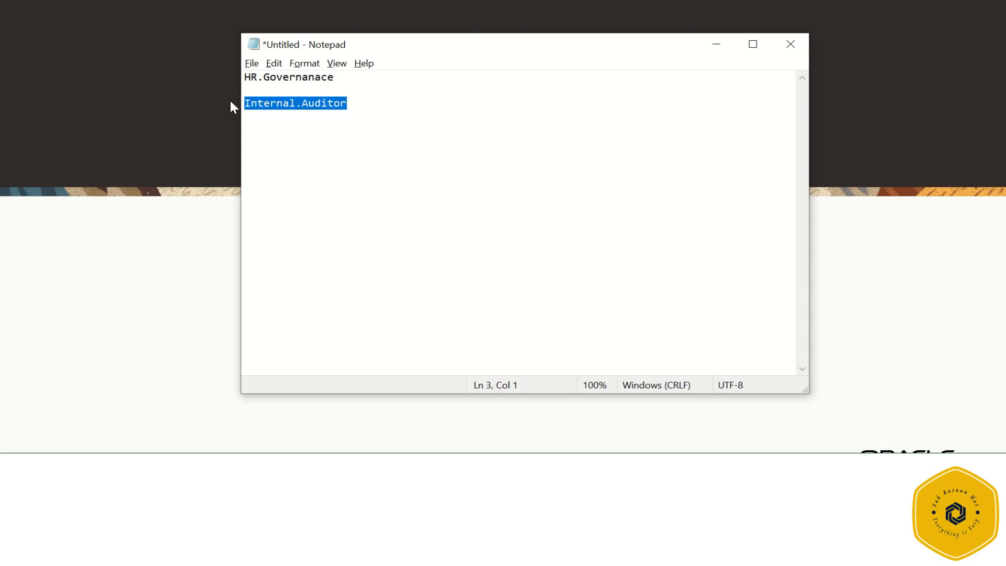
key(alt+Tab)
click(481, 312)
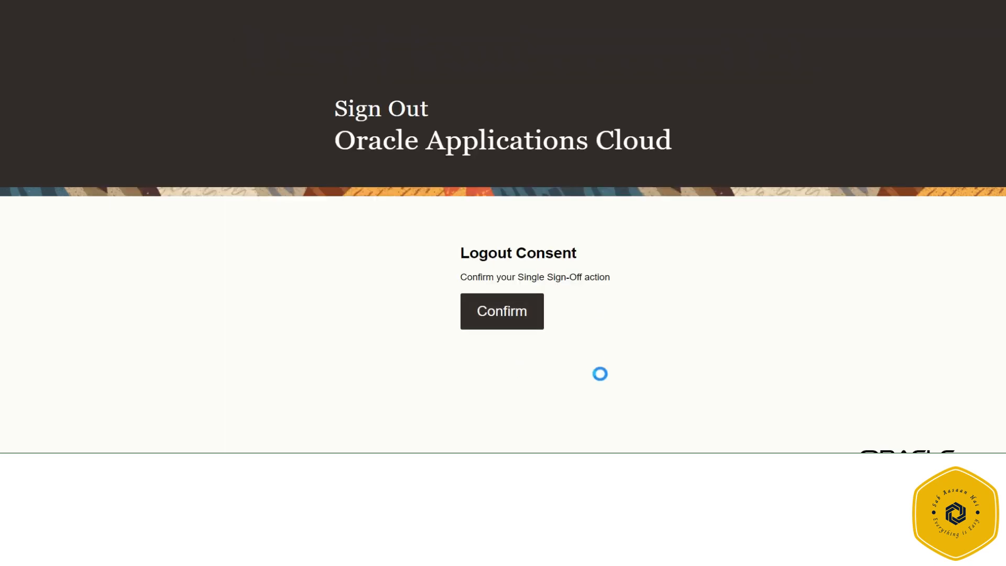
Step: Sign in to Oracle Applications Cloud as Internal.Auditor, keeping the saved password
click(504, 262)
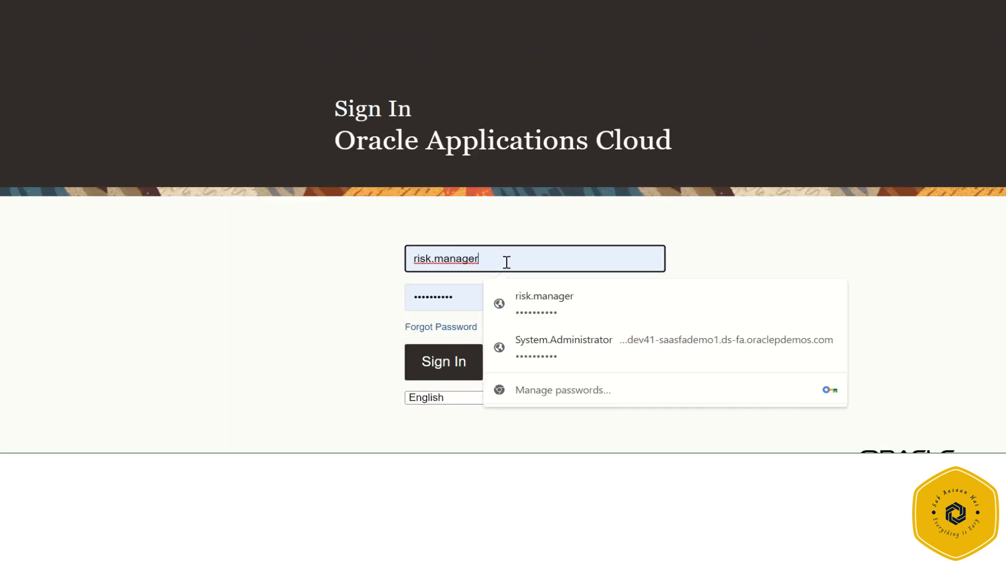
key(ctrl+a)
key(ctrl+v)
key(Tab)
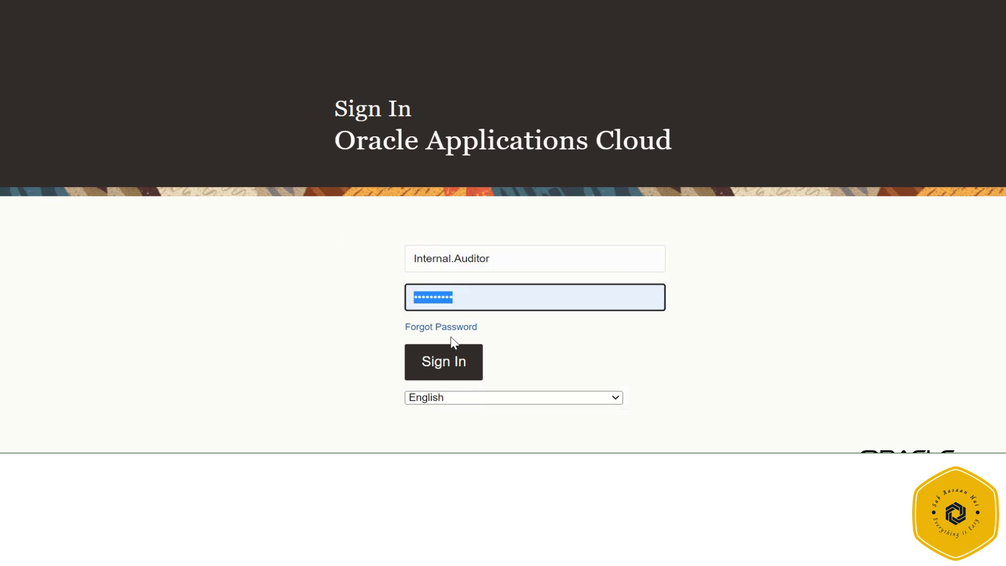
click(443, 364)
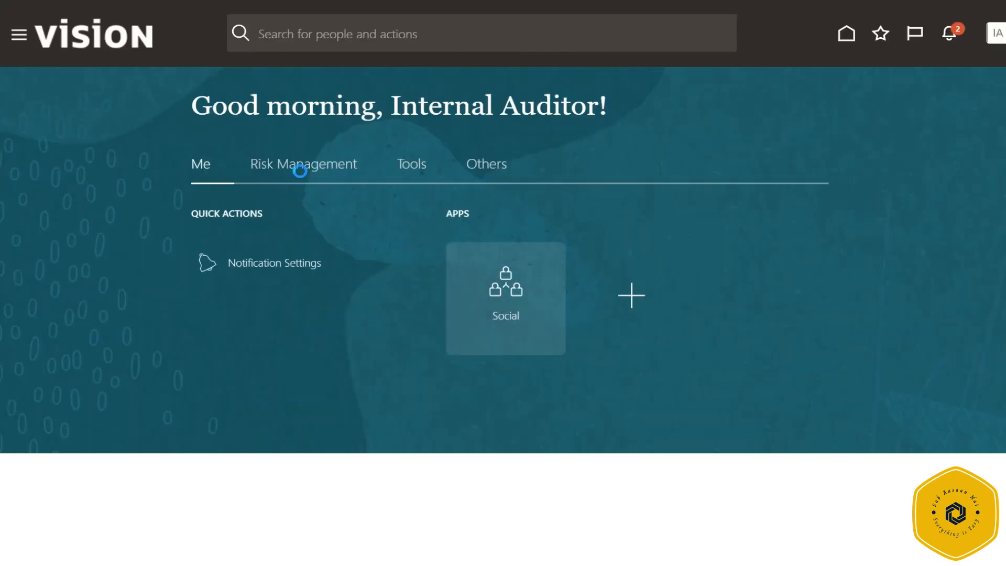
Step: Open the certifier worksheet of AA Qtr-01 Audit Certfication from Access Certifications in Risk Management
click(301, 172)
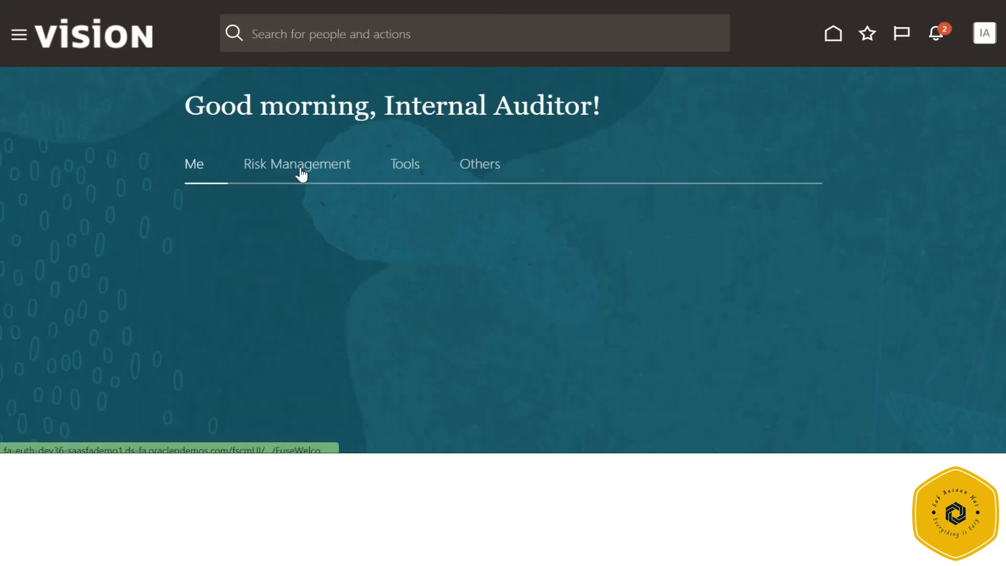
click(503, 312)
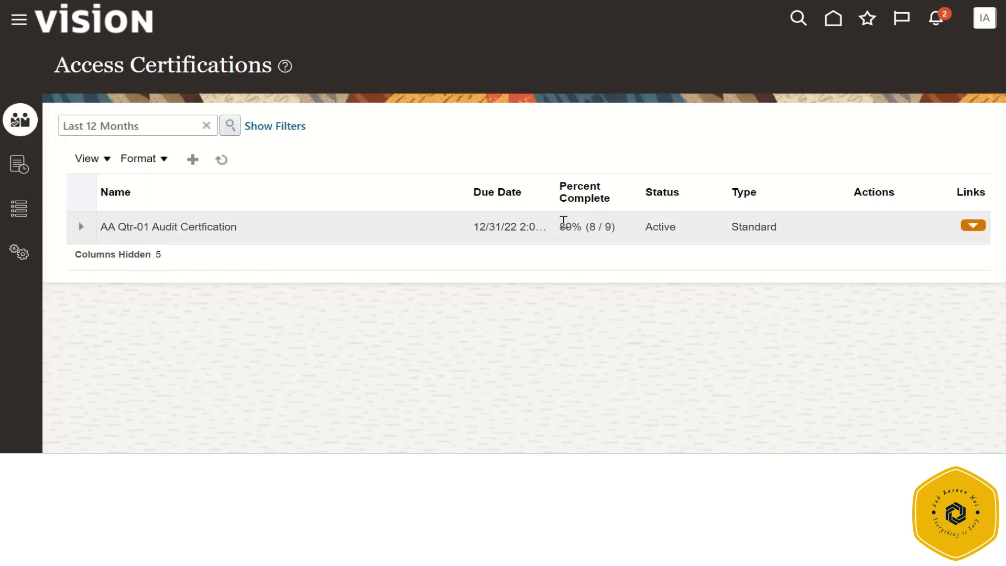
click(971, 226)
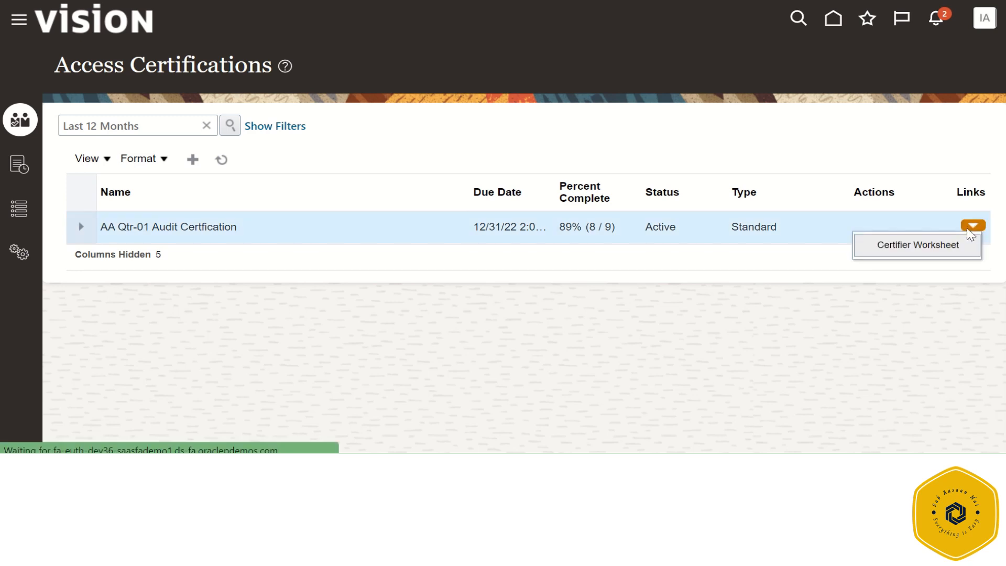
click(953, 245)
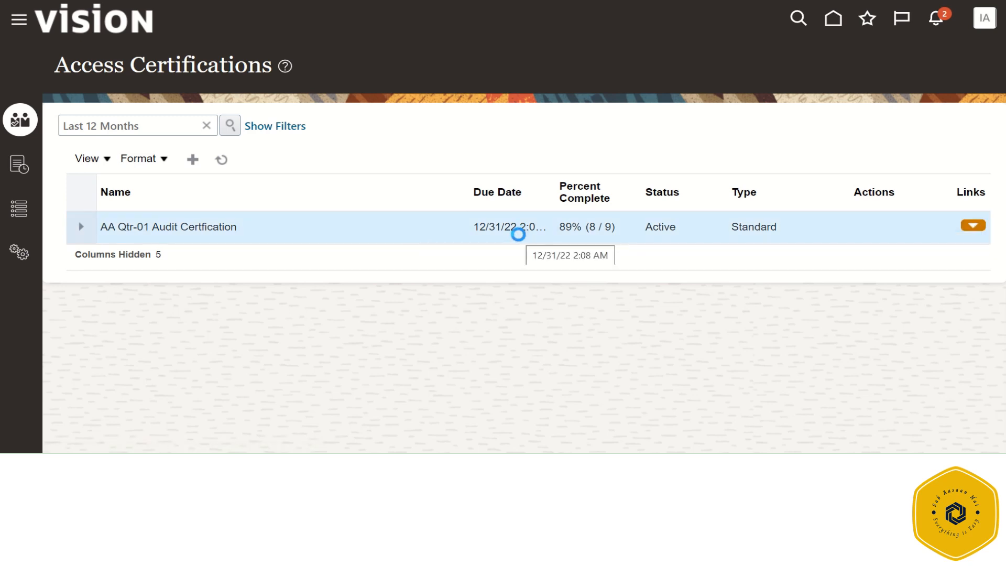
scroll(520, 240, down, 3)
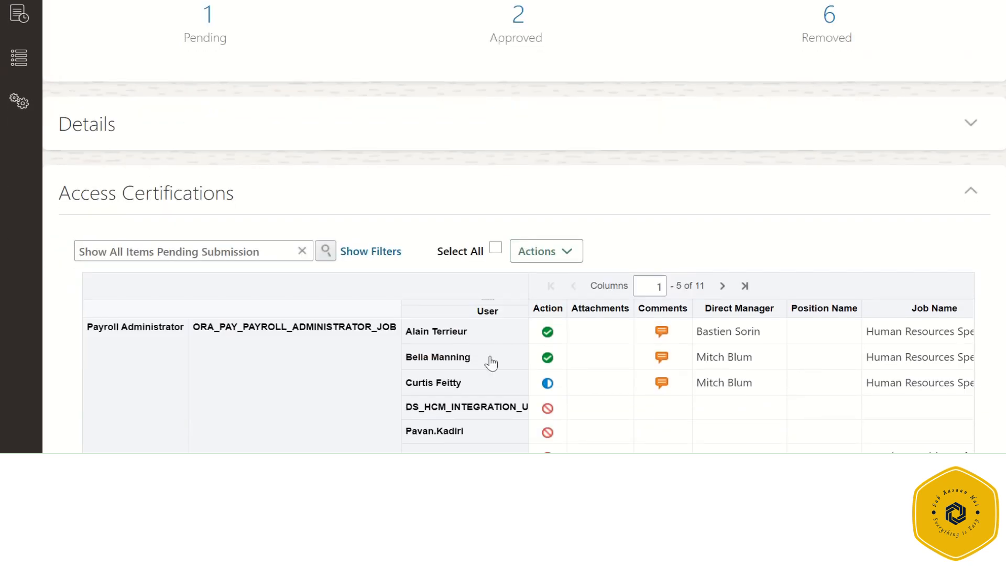
Step: Read the comment thread of the Payroll Administrator user marked for investigation, checking the latest comment's text, date and author, and close it
click(474, 381)
scroll(473, 382, down, 2)
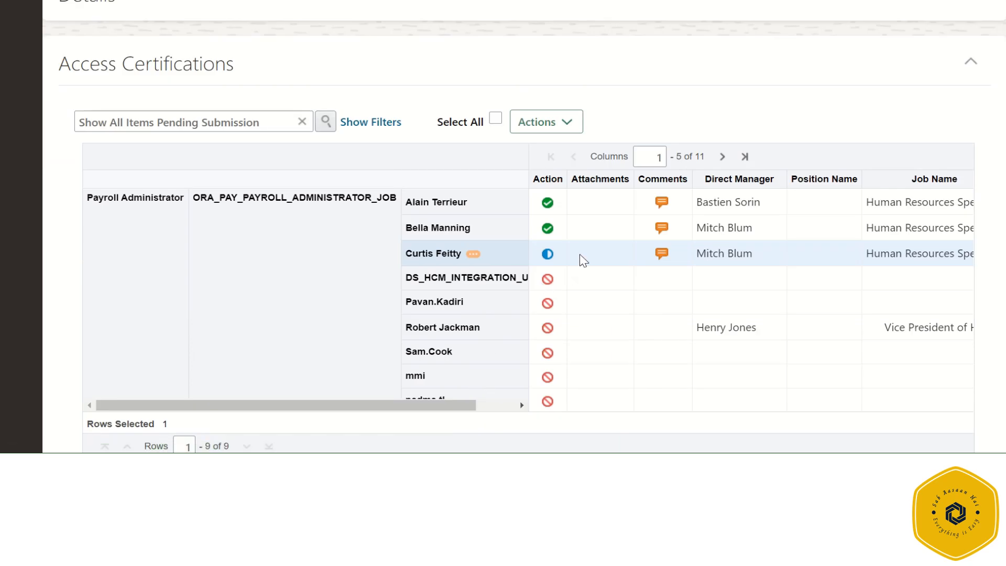
click(661, 254)
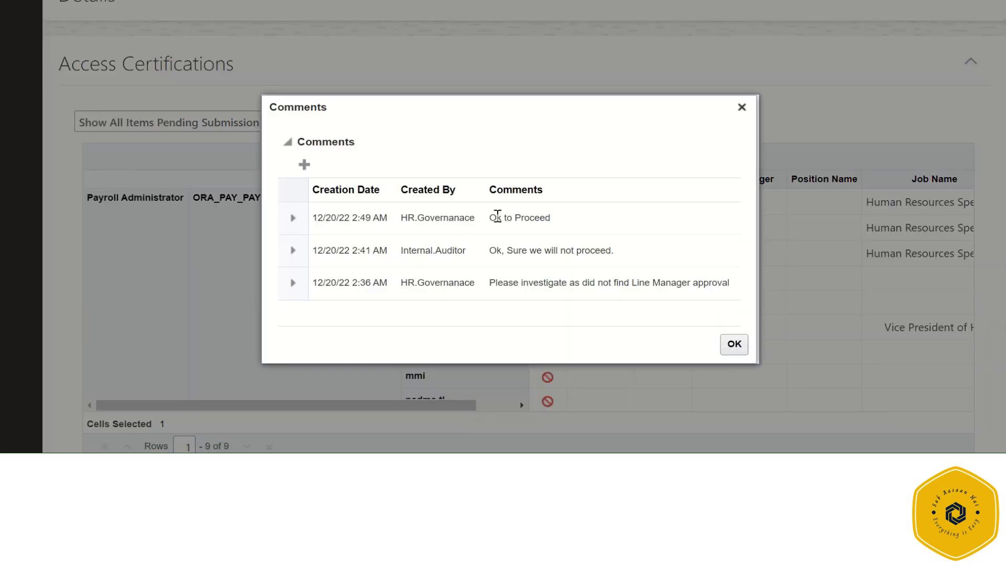
drag(497, 216, 534, 217)
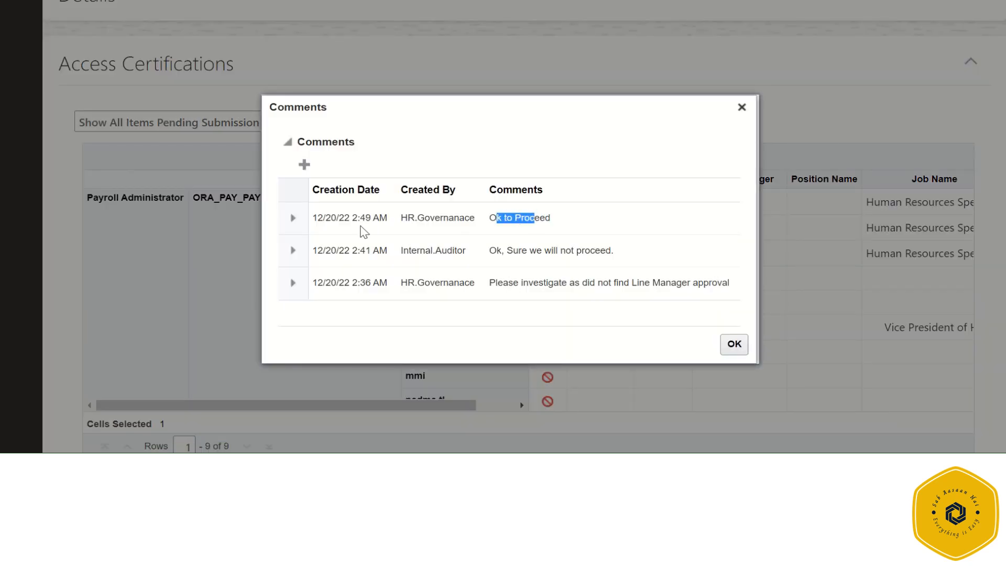
drag(349, 215, 486, 208)
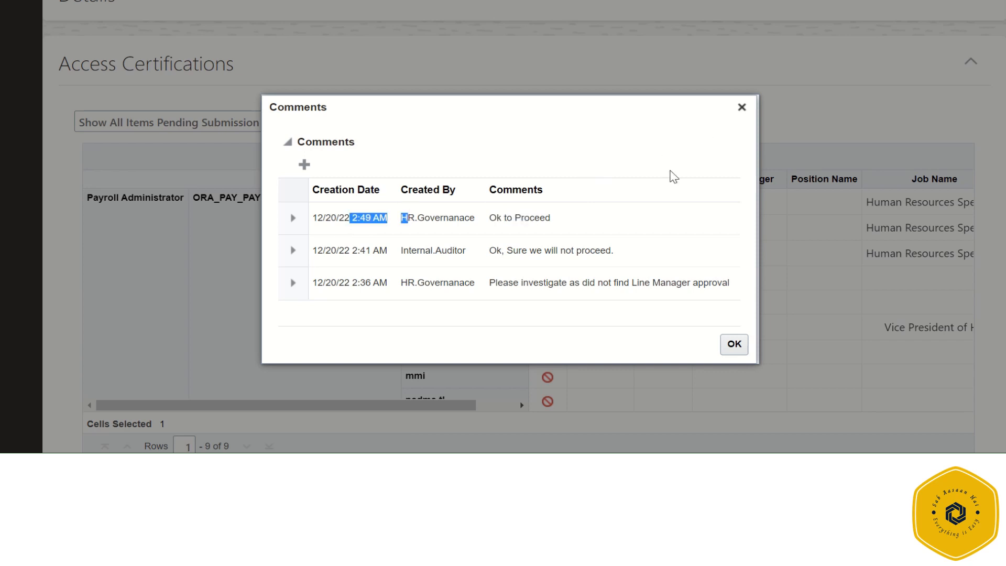
click(739, 109)
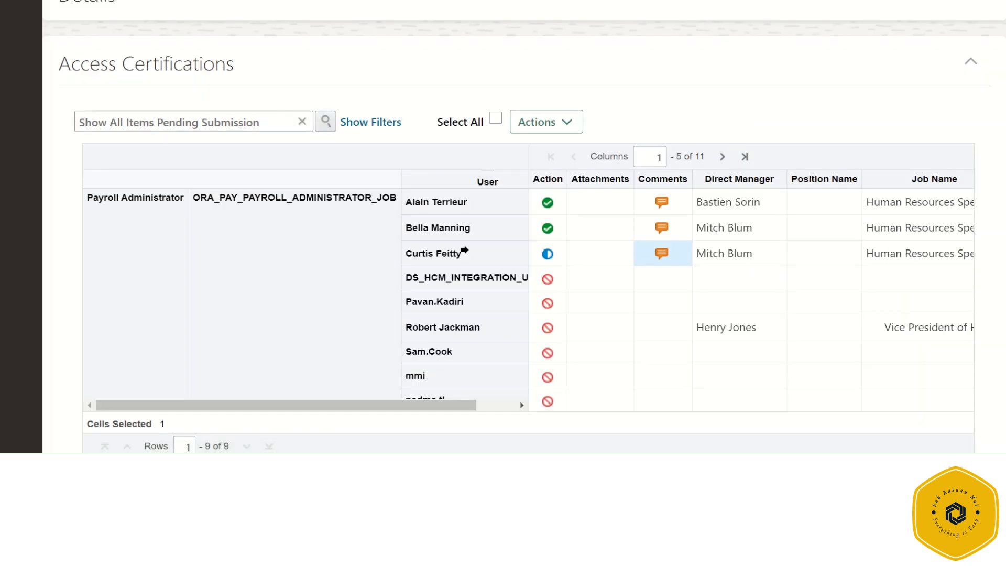
Step: Approve the Payroll Administrator access of the user still marked for investigation
click(466, 250)
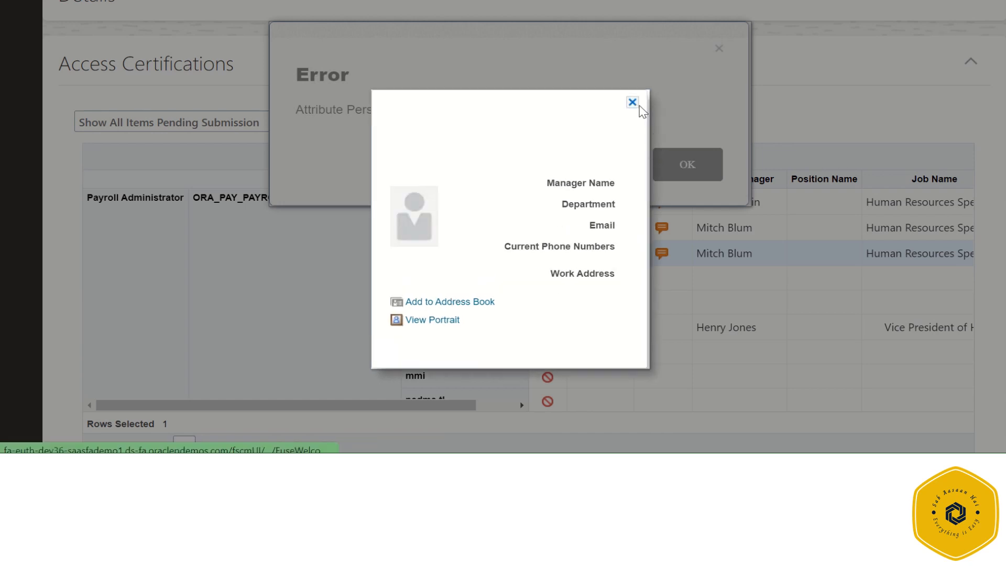
click(632, 102)
click(684, 164)
scroll(565, 324, down, 3)
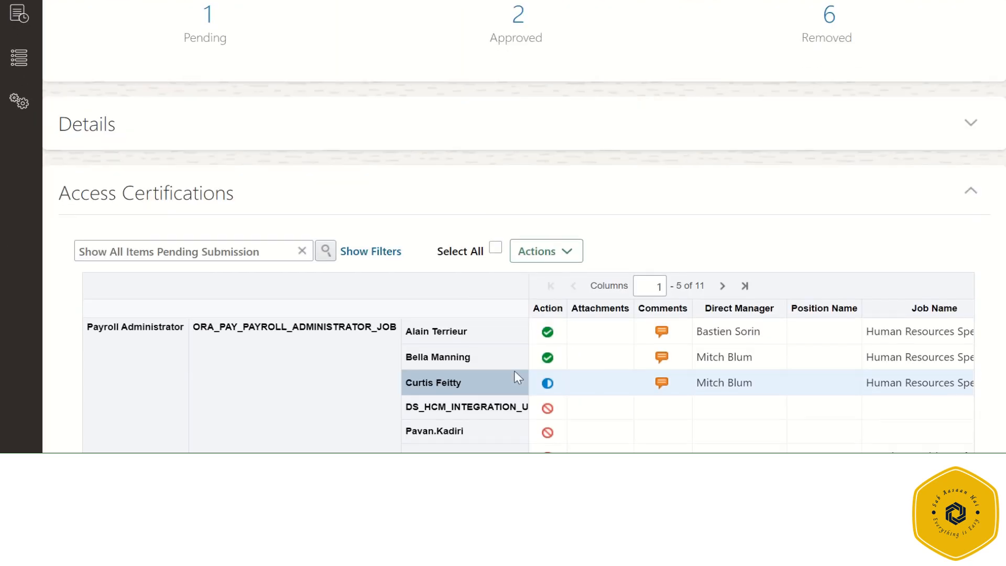
click(569, 255)
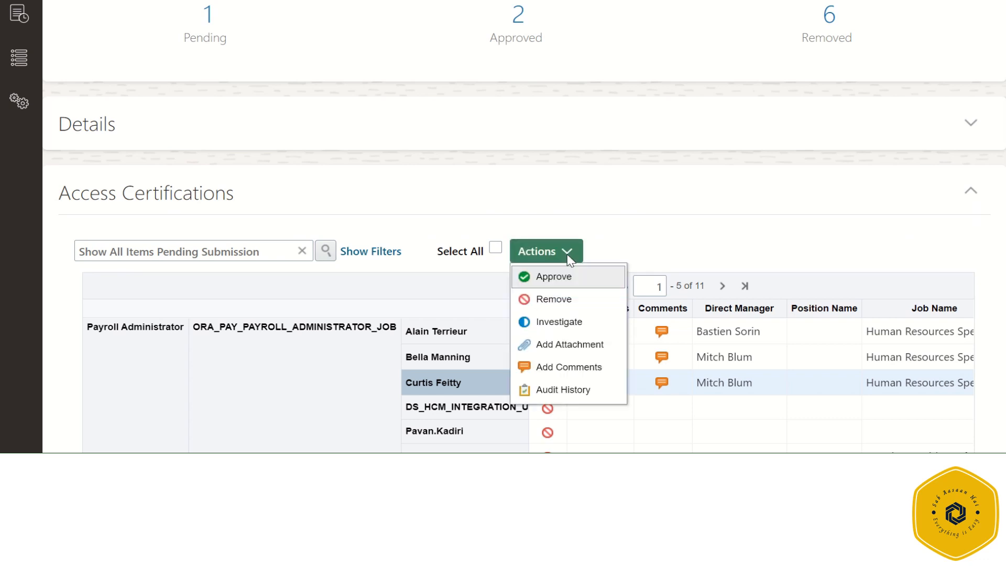
click(553, 277)
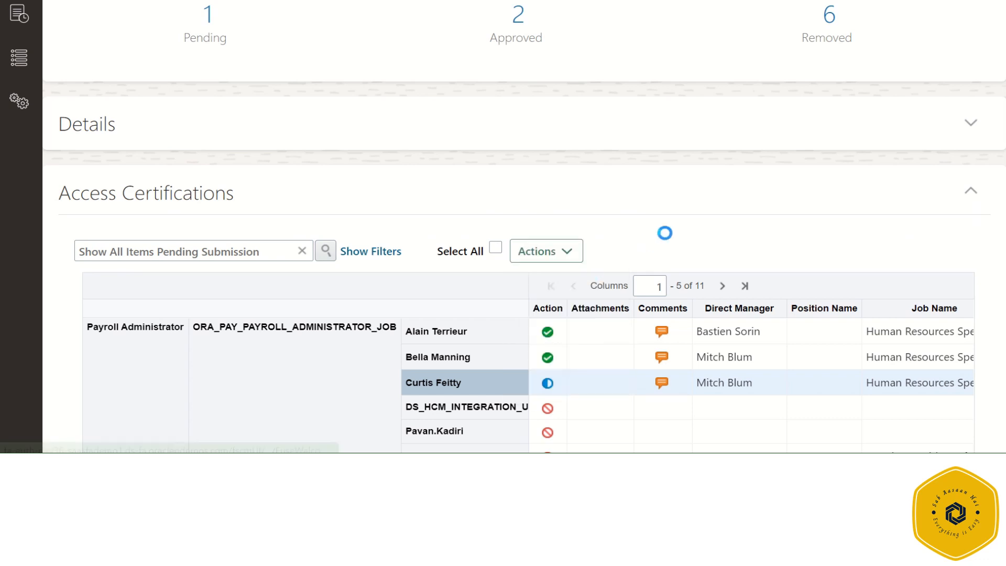
Step: Submit the completed AA Qtr-01 Audit Certfication certifier worksheet and confirm the submission
scroll(696, 234, up, 3)
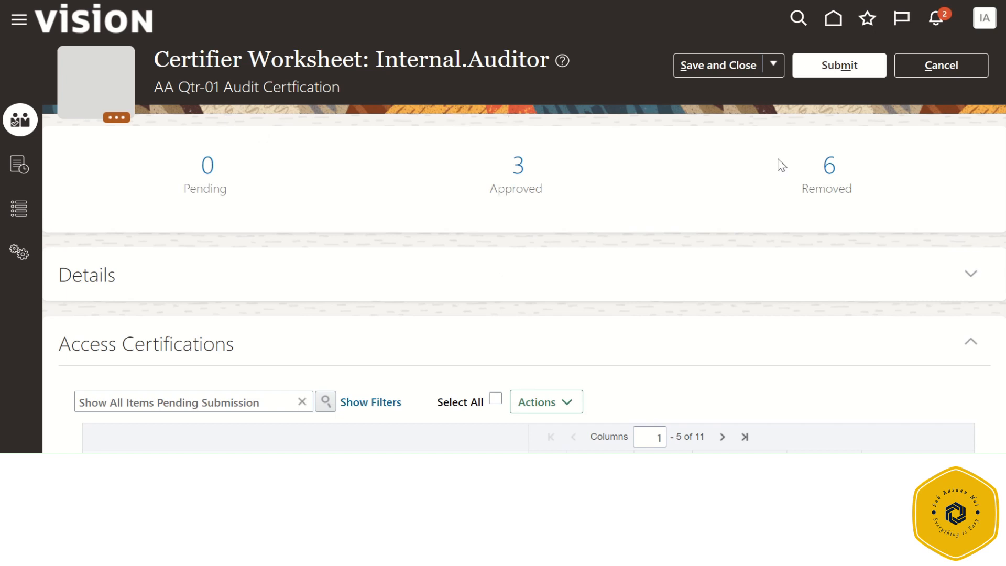
click(834, 71)
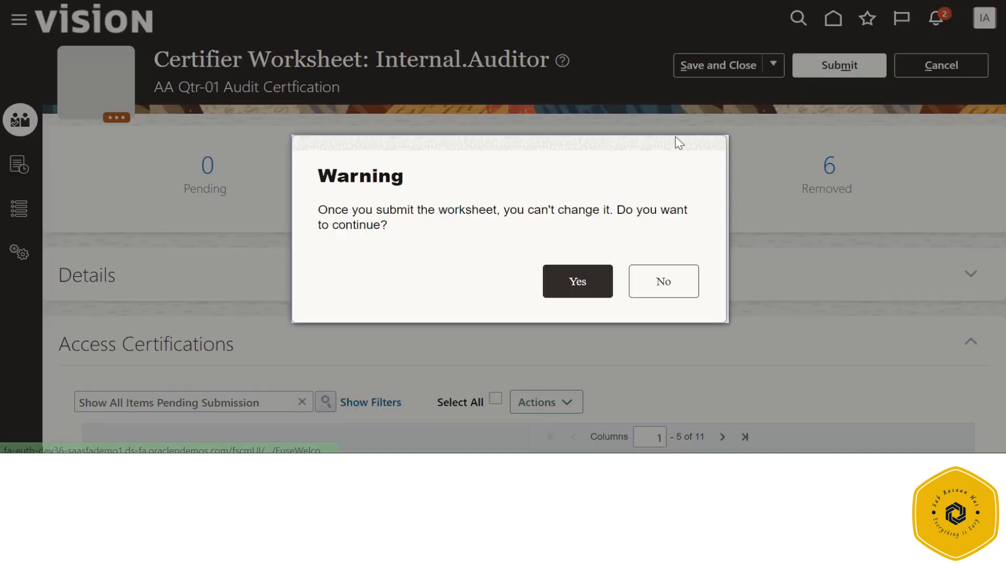
click(559, 293)
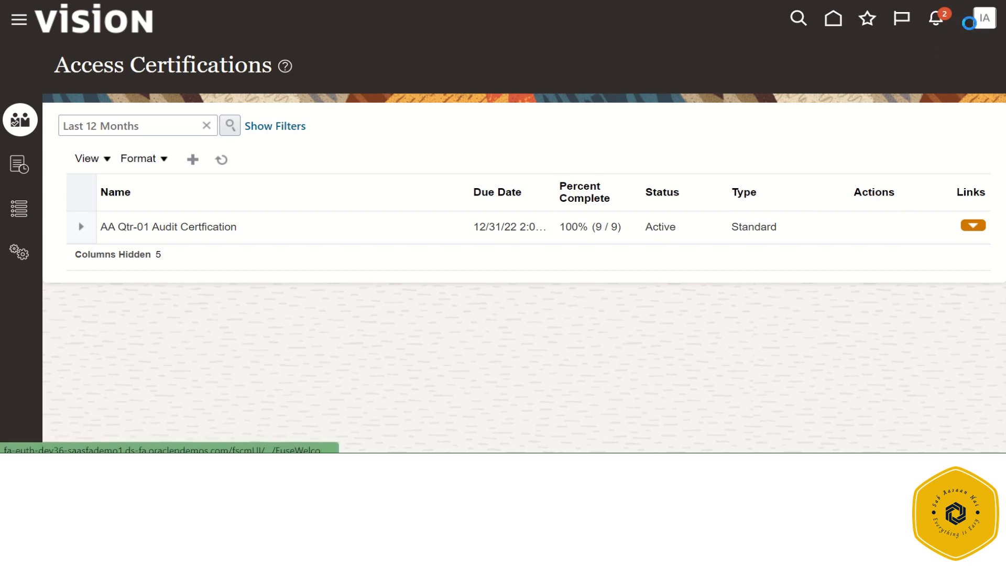
Step: Sign out of the Internal.Auditor session with logout consent and copy the HR.Governanace user name from the Notepad note
click(947, 55)
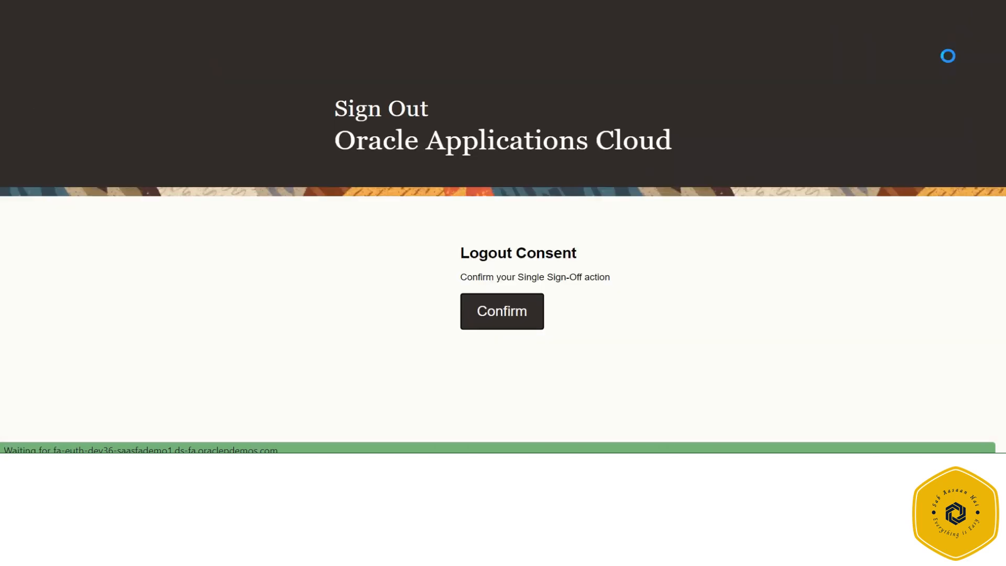
click(533, 310)
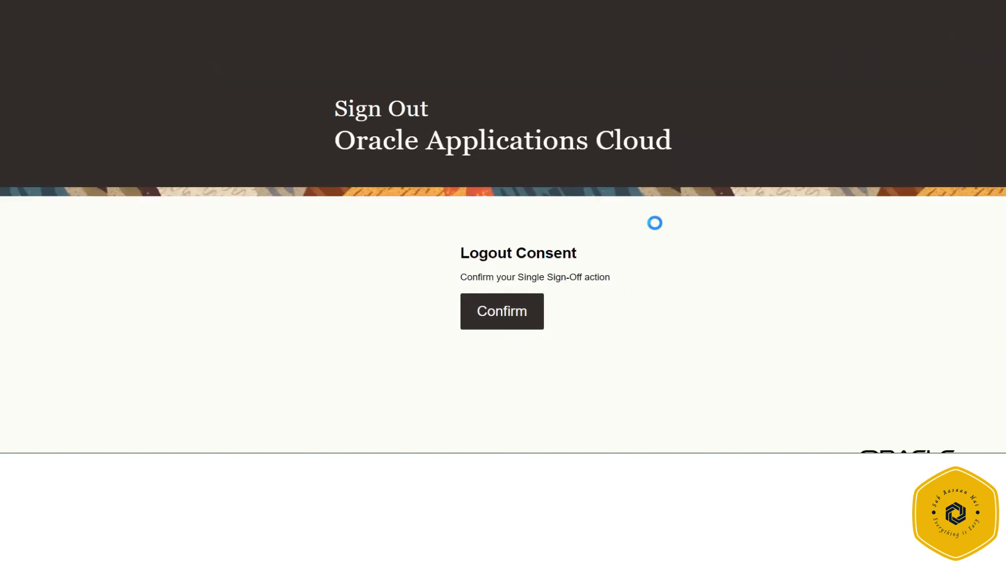
key(alt+Tab)
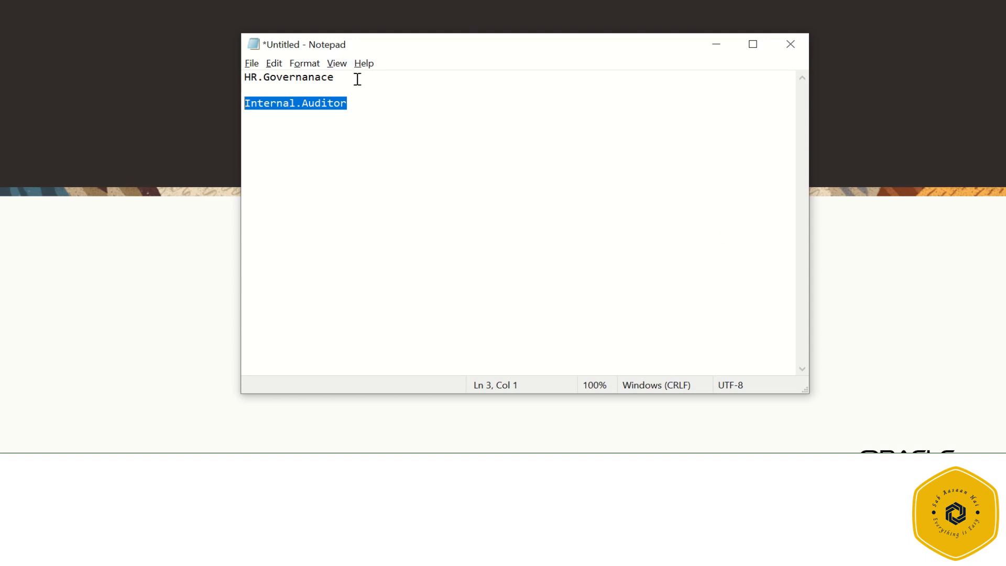
drag(338, 77, 237, 74)
key(ctrl+c)
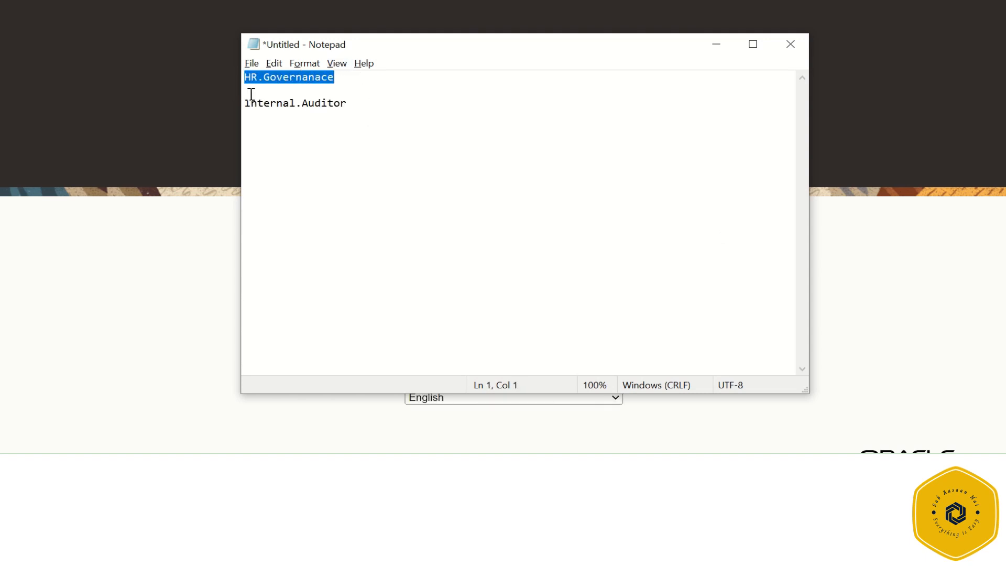
Step: Return to Oracle Applications Cloud, sign in as HR.Governanace with the saved password, and display the Risk Management apps
key(alt+Tab)
triple_click(495, 266)
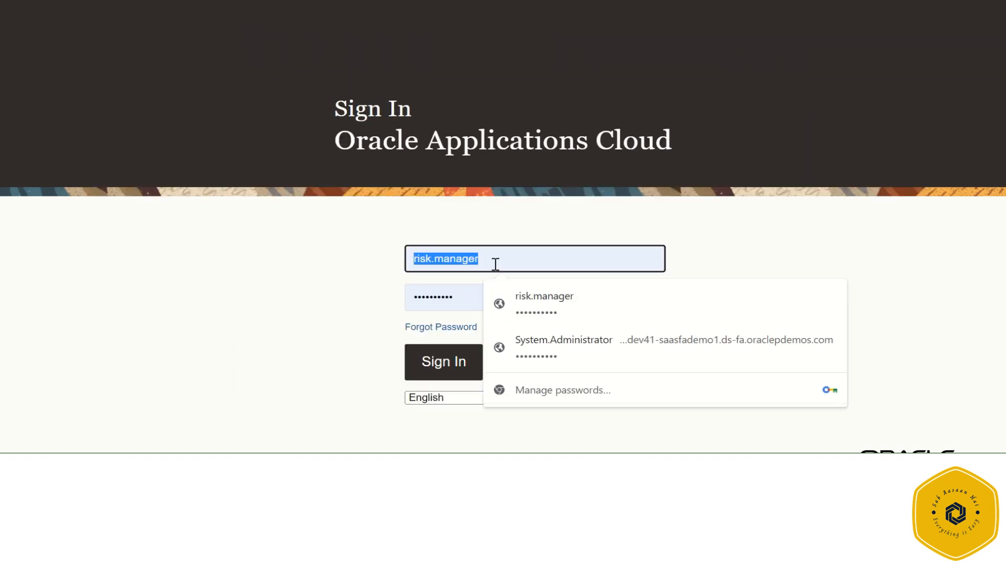
key(ctrl+v)
key(Tab)
click(439, 362)
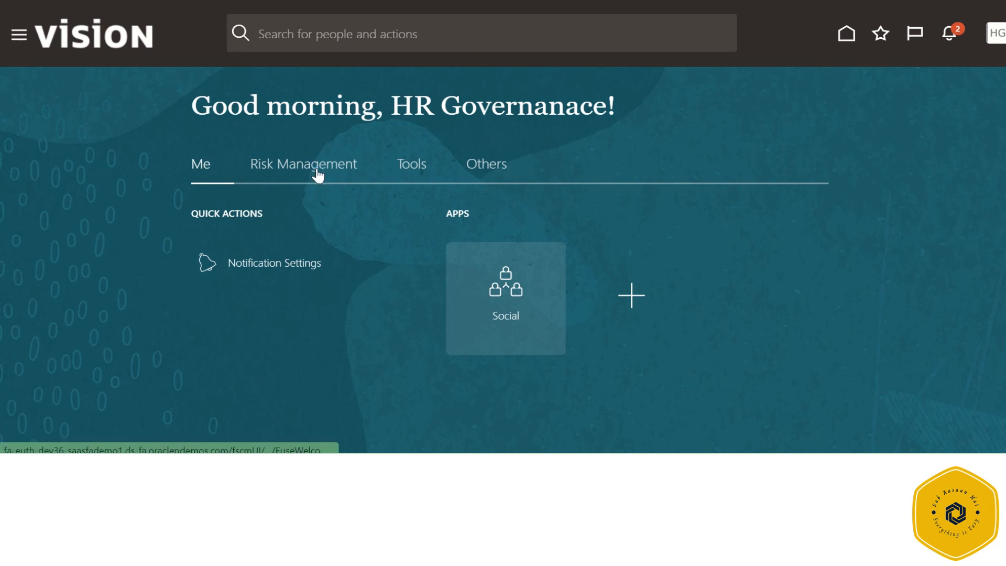
click(317, 175)
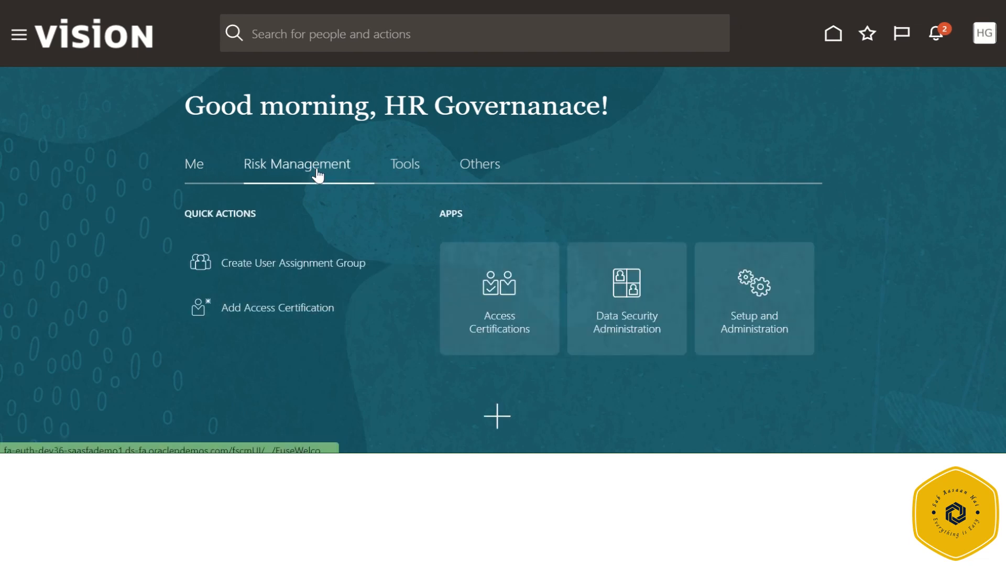
Step: Open the manager overview of AA Qtr-01 Audit Certfication from Access Certifications and inspect the certifier's approve and remove shares
click(499, 299)
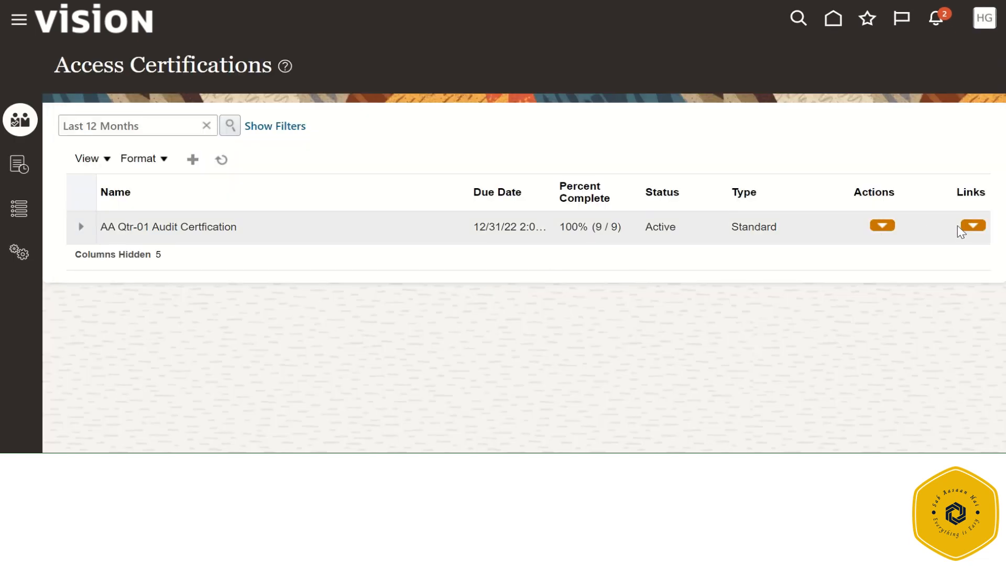
click(966, 225)
click(942, 242)
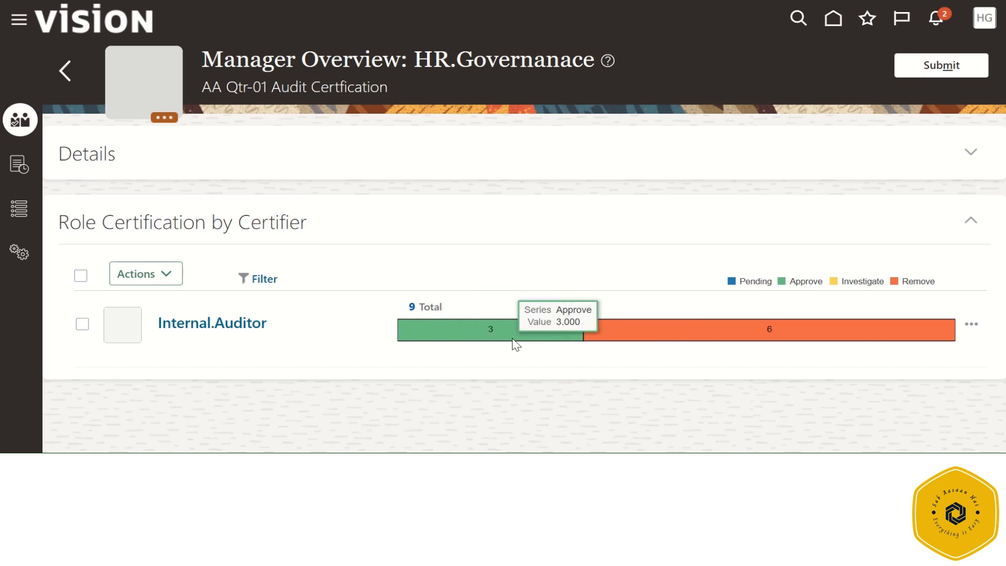
mouse_move(787, 339)
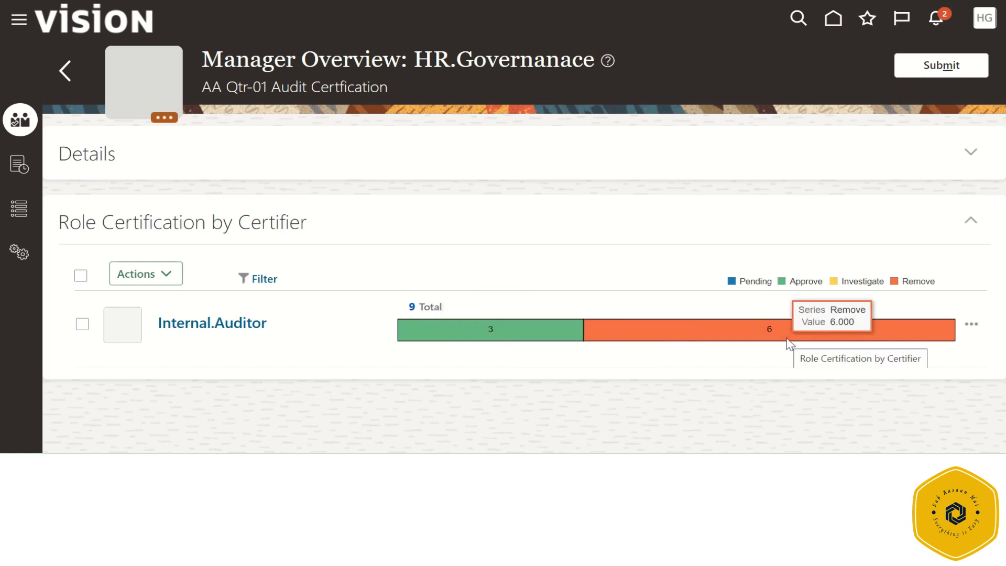
Step: Review the Internal.Auditor certifier worksheet, checking the action recorded for each Payroll Administrator user
click(215, 319)
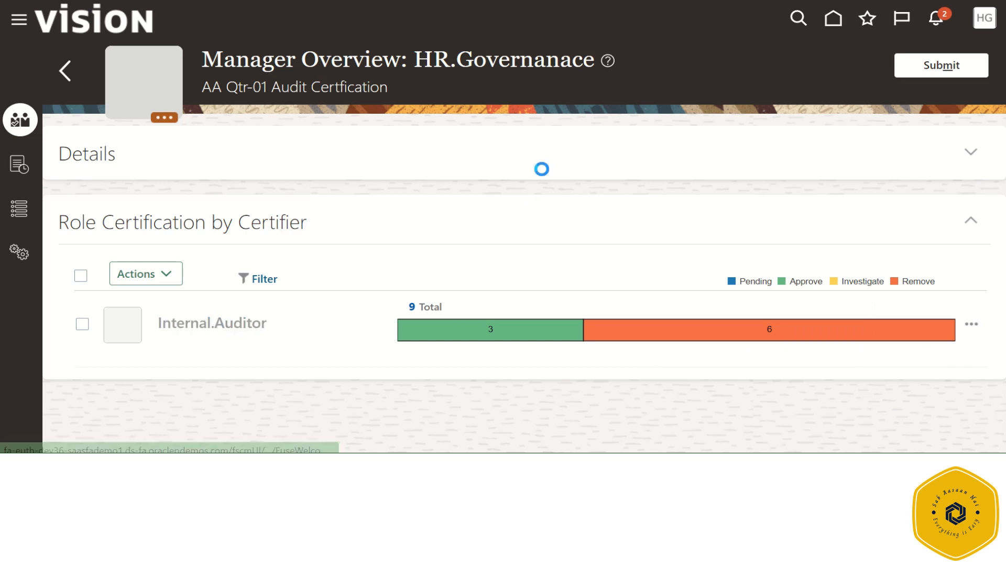
scroll(634, 214, down, 3)
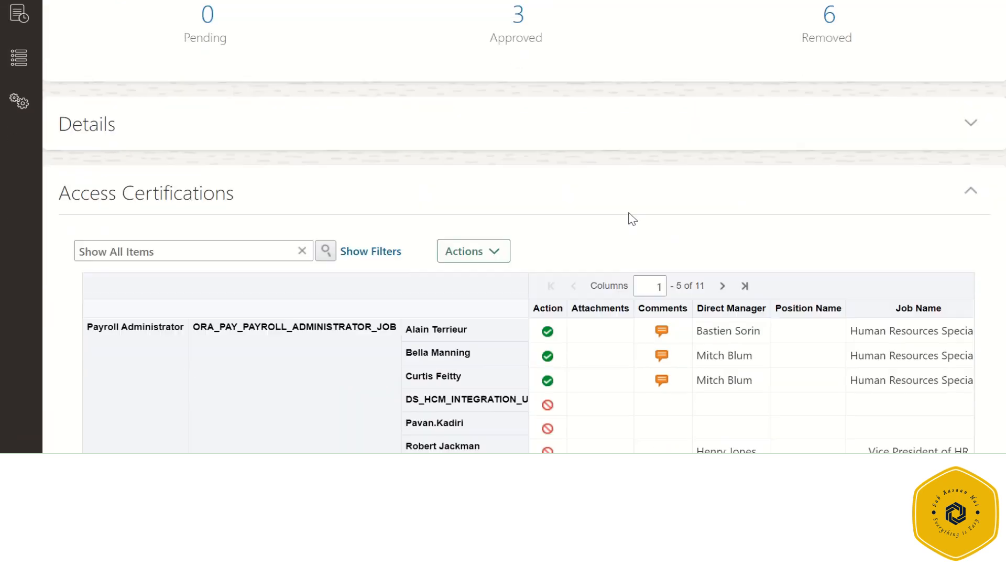
scroll(632, 219, down, 3)
scroll(633, 299, up, 6)
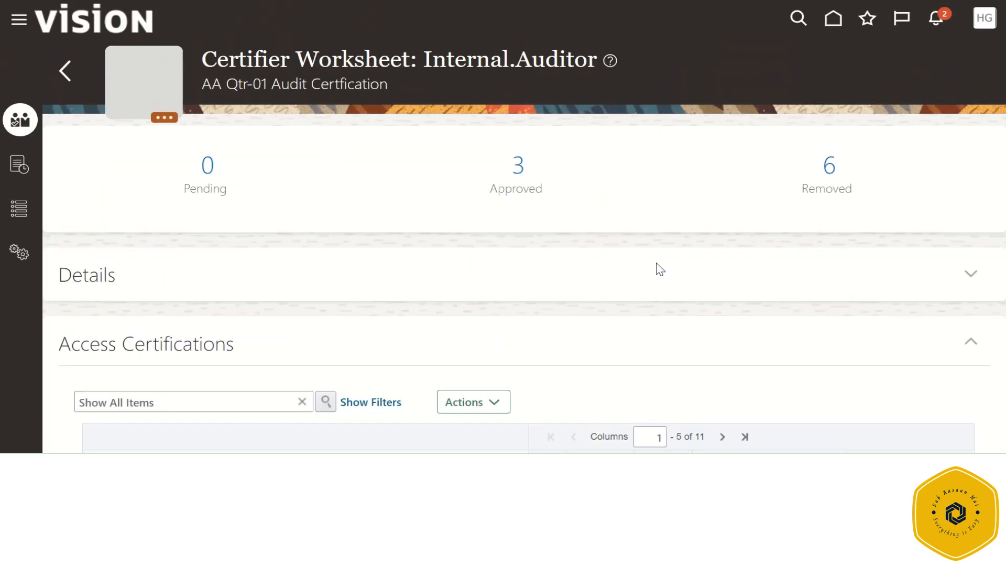
Step: Return to the HR.Governanace manager overview, submit the manager worksheet and confirm the submission
click(65, 71)
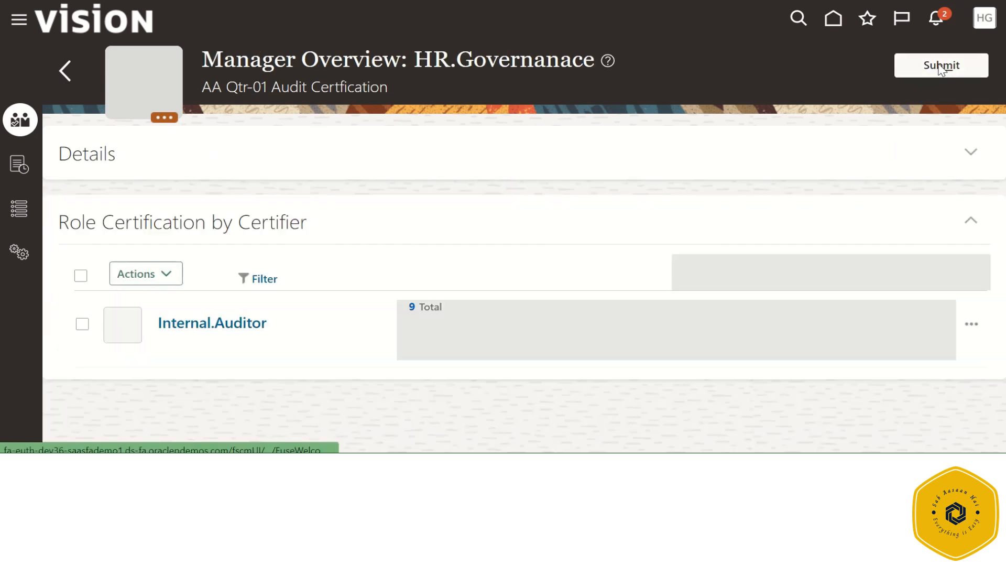
click(940, 67)
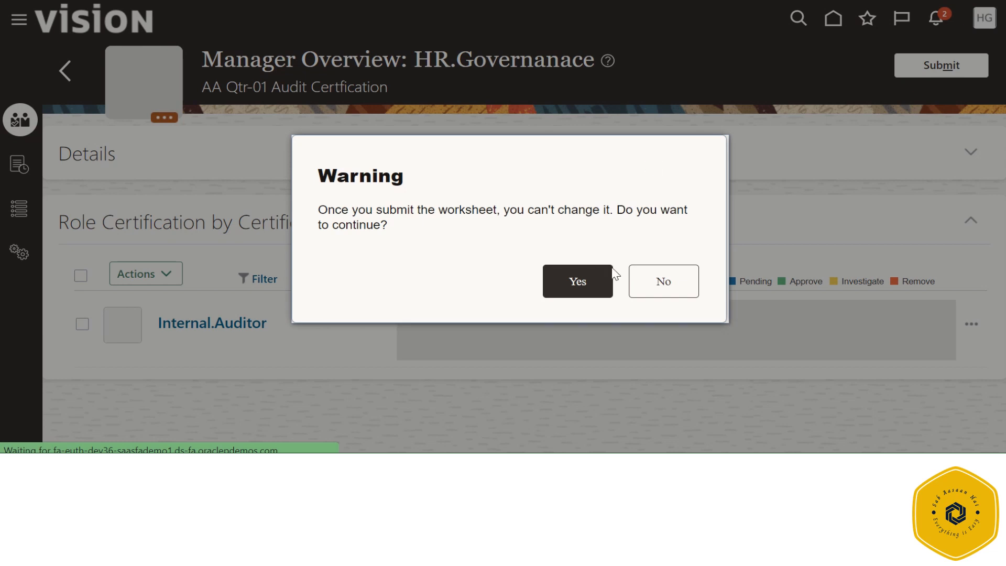
click(608, 281)
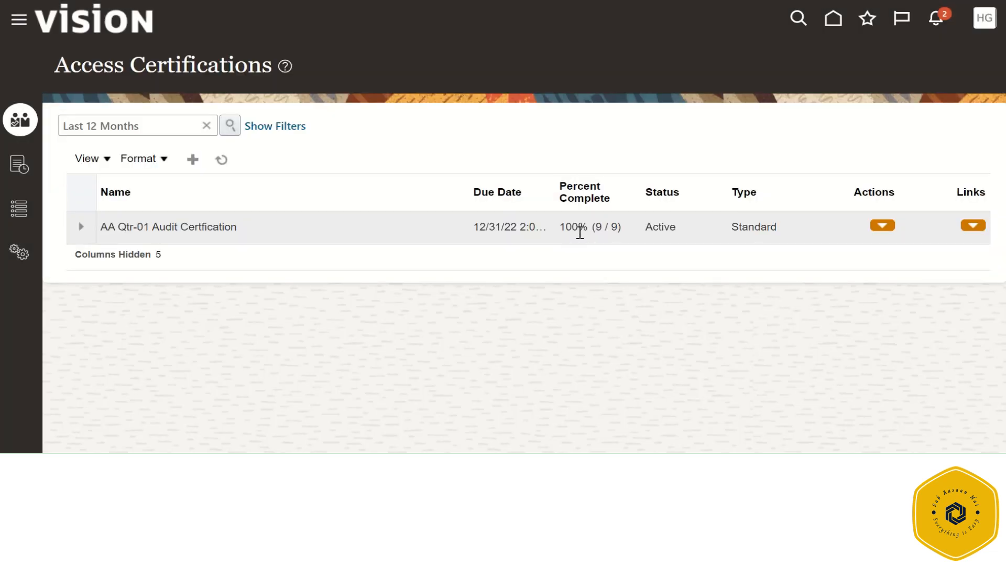
Step: Sign out of the HR.Governanace session with logout consent, sign in as the Risk Manager user, and display the Risk Management apps
click(984, 21)
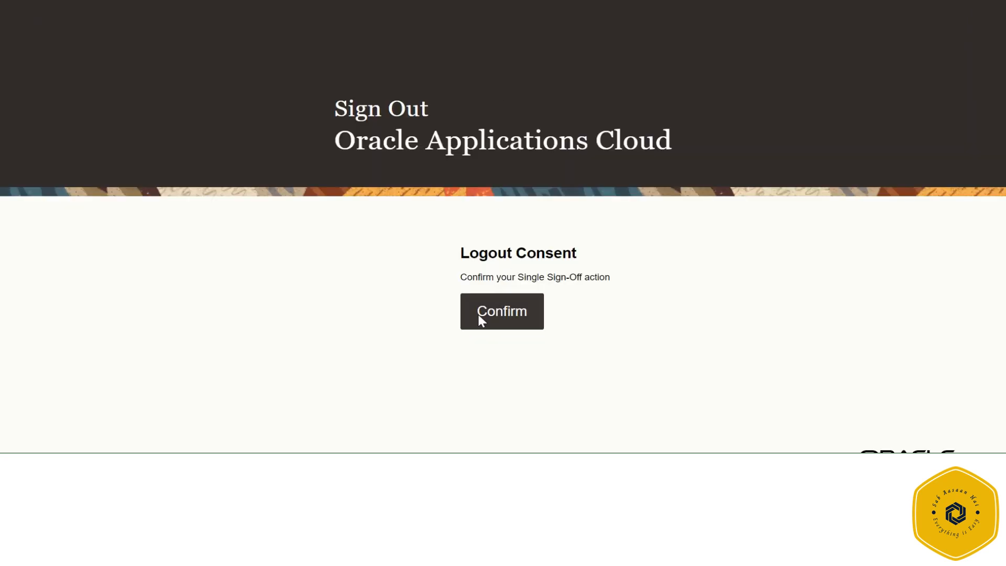
click(477, 314)
click(486, 259)
click(284, 267)
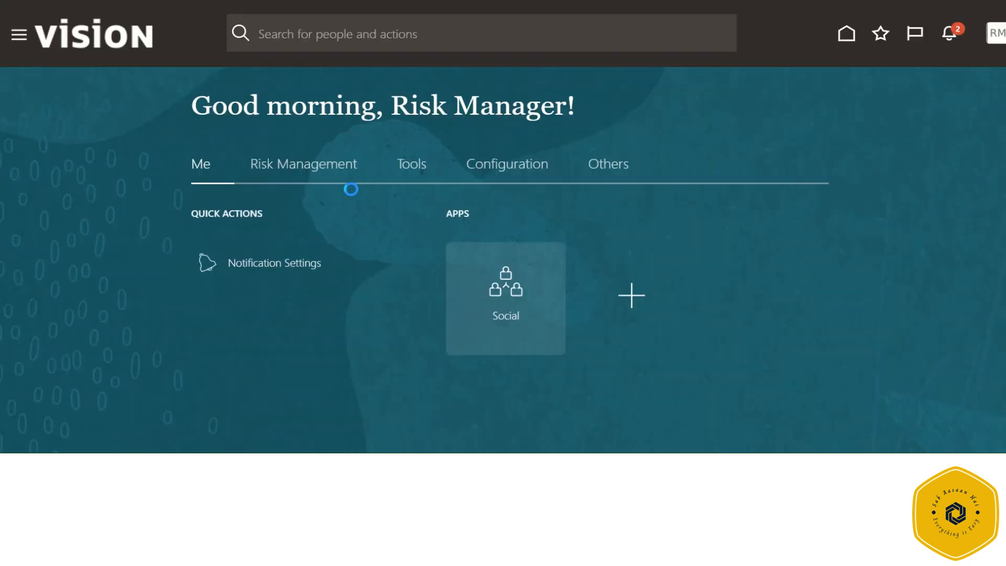
click(290, 169)
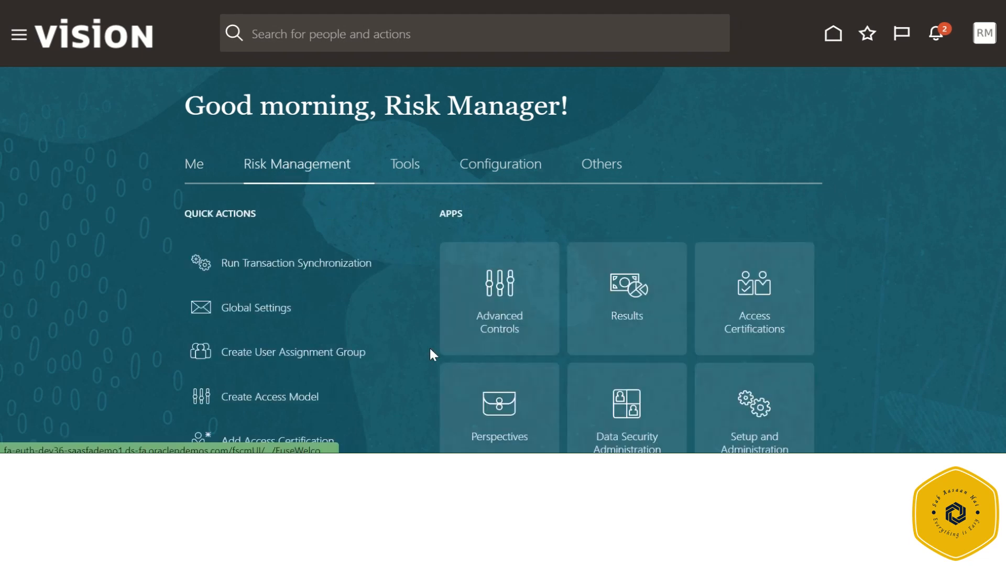
Step: Leave the mistakenly opened Advanced Controls page and open the owner overview of AA Qtr-01 Audit Certfication from Access Certifications
click(513, 305)
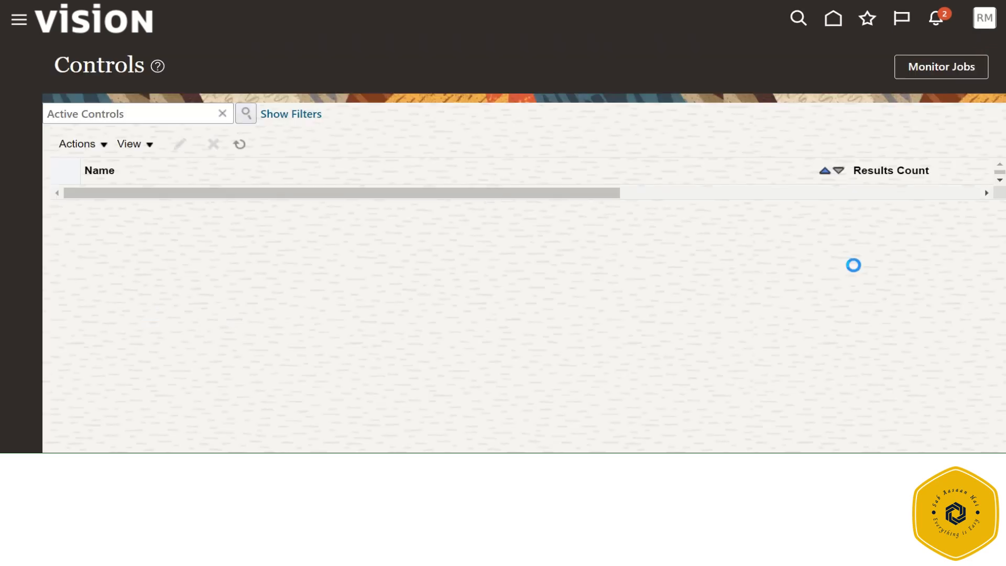
click(834, 21)
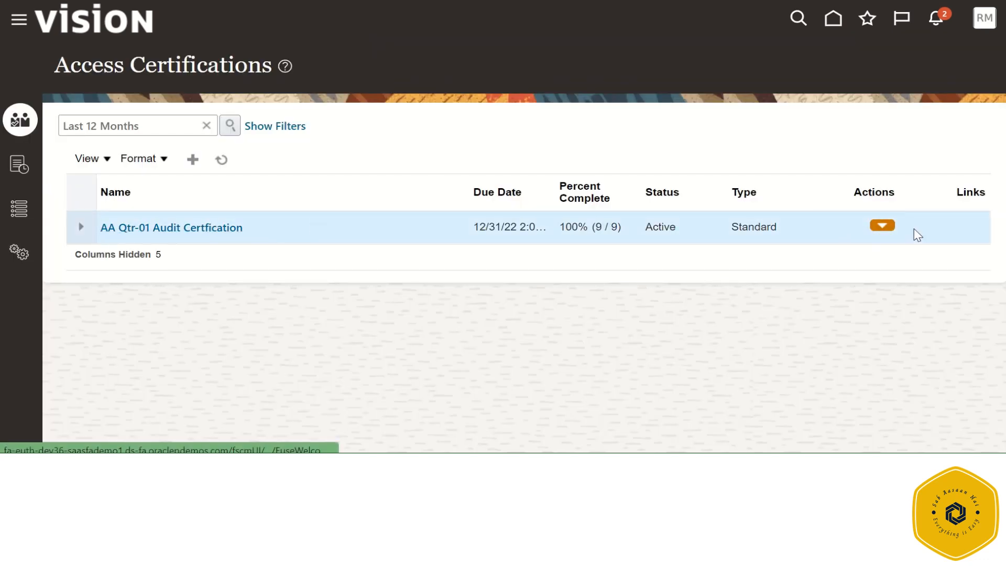
click(882, 226)
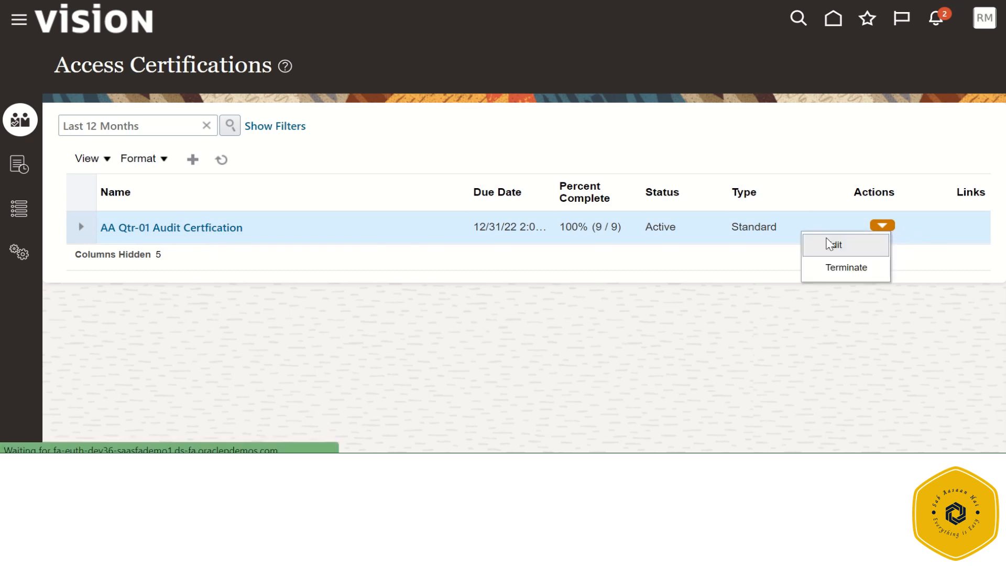
click(213, 227)
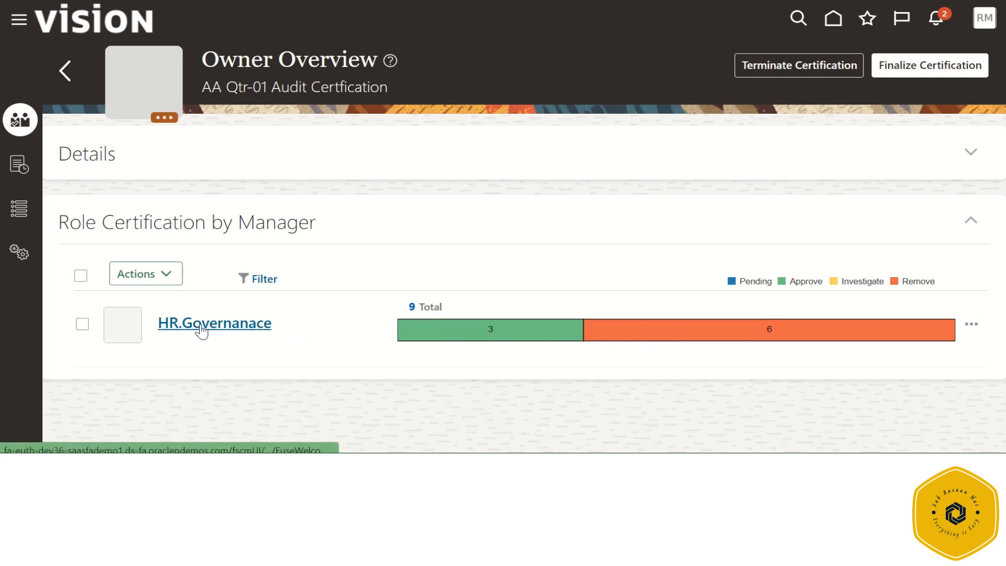
Step: Drill down through the HR.Governanace manager overview to the Internal.Auditor worksheet and review the recorded user actions
click(243, 323)
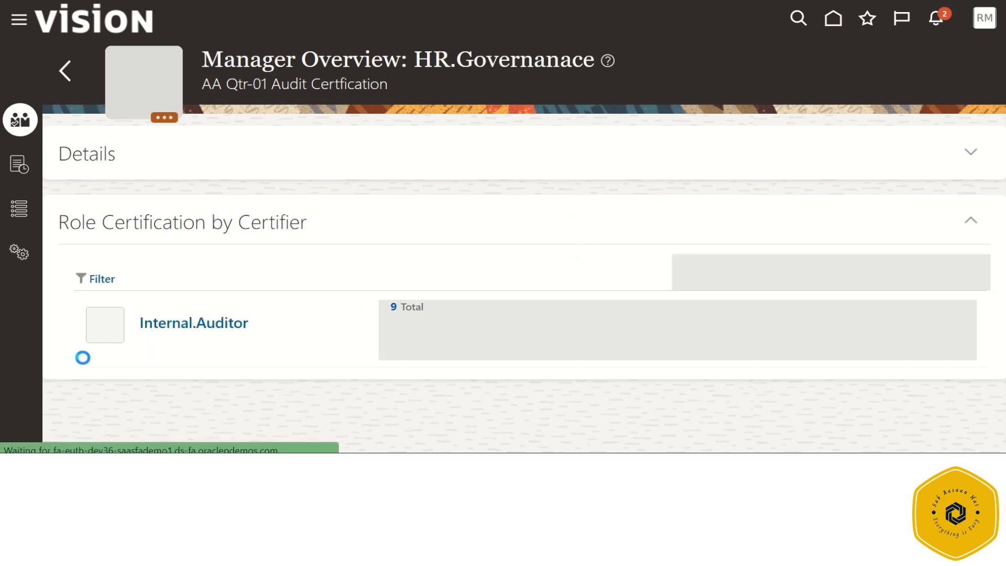
click(162, 324)
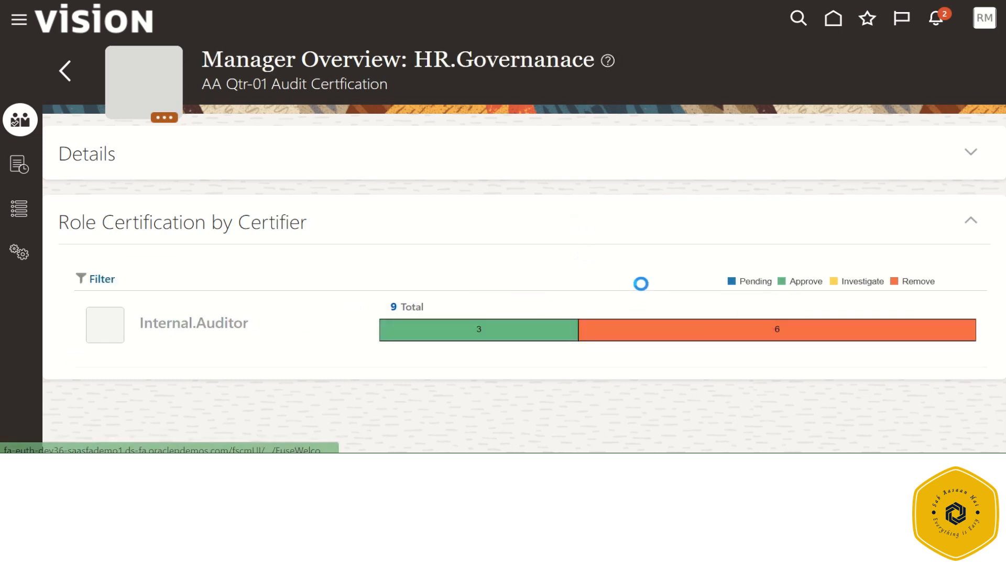
scroll(602, 281, down, 4)
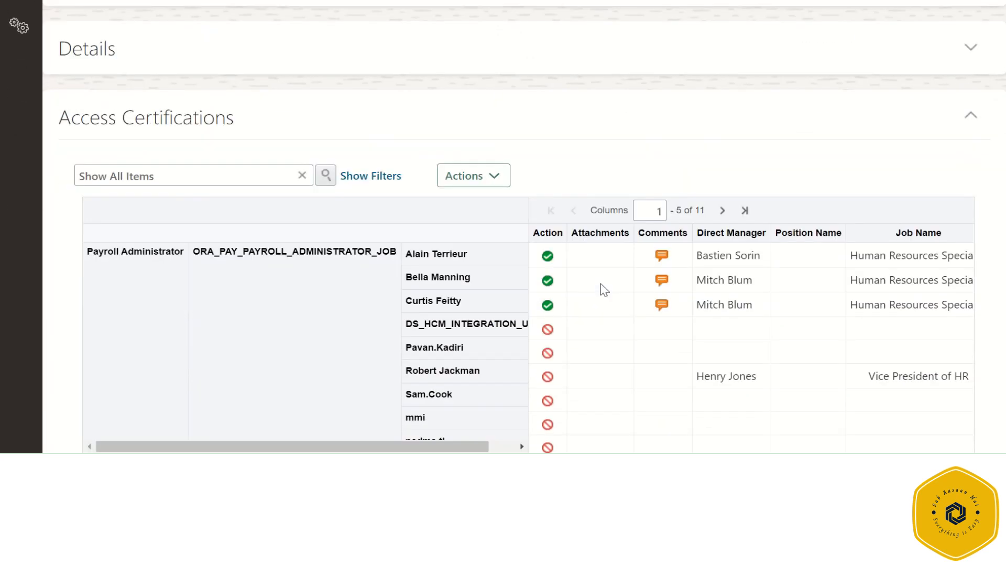
scroll(601, 284, up, 5)
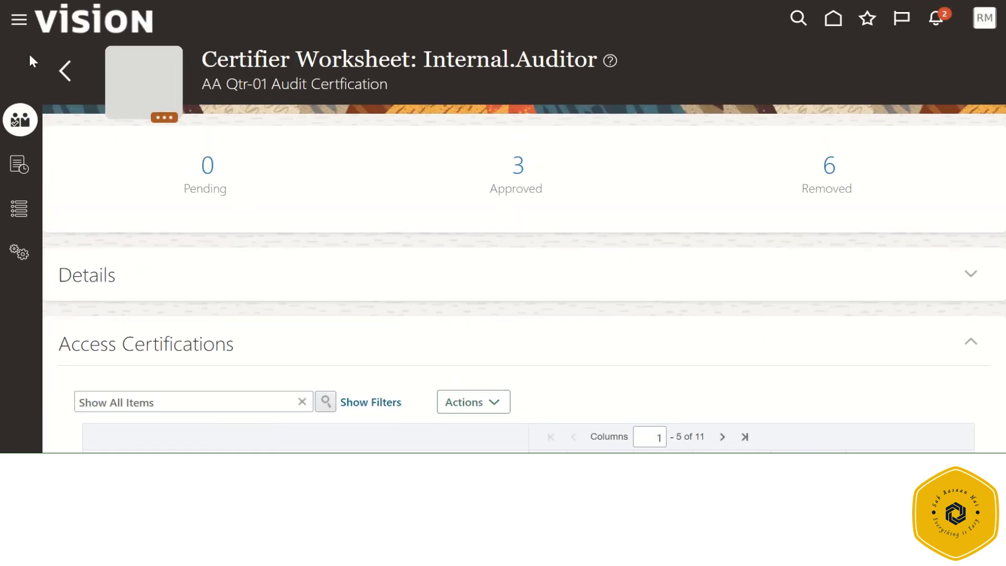
Step: Return to the owner overview, finalize the AA Qtr-01 Audit Certfication certification and confirm it
click(65, 71)
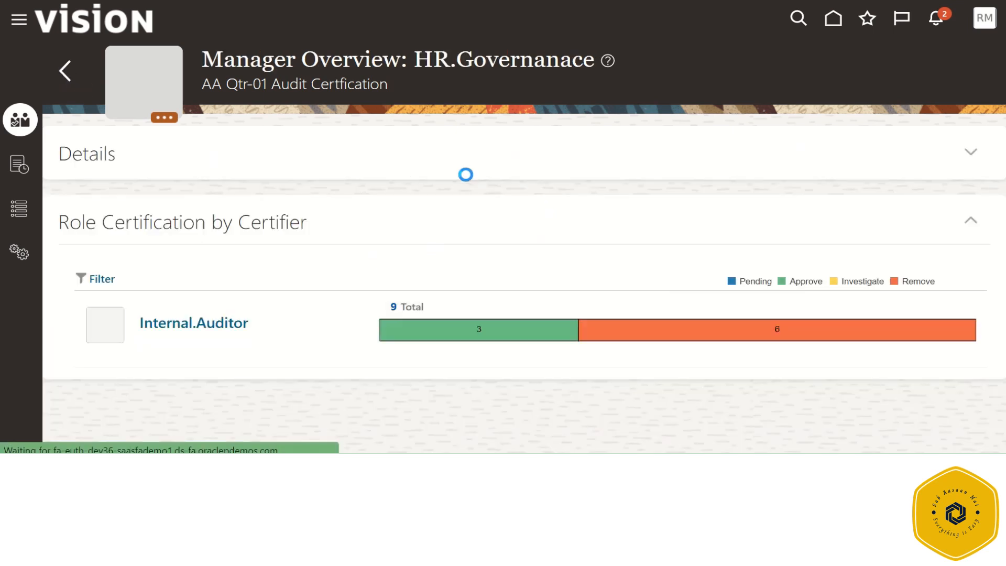
click(68, 82)
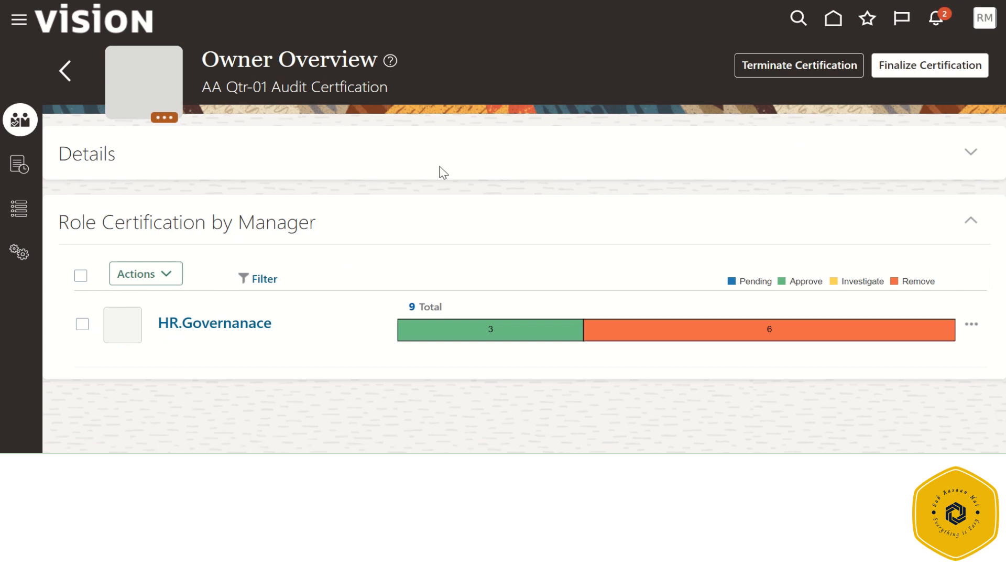
click(927, 67)
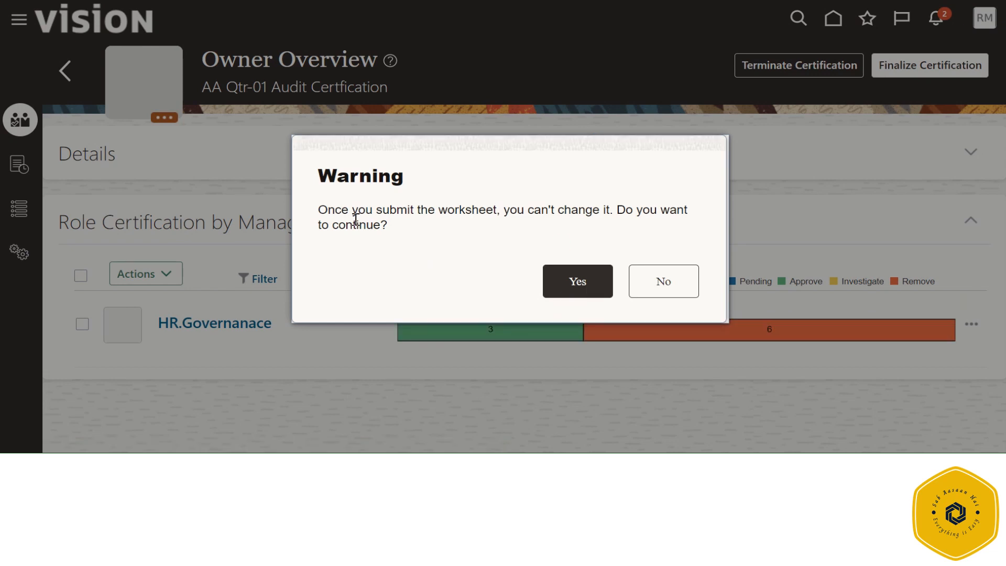
click(576, 274)
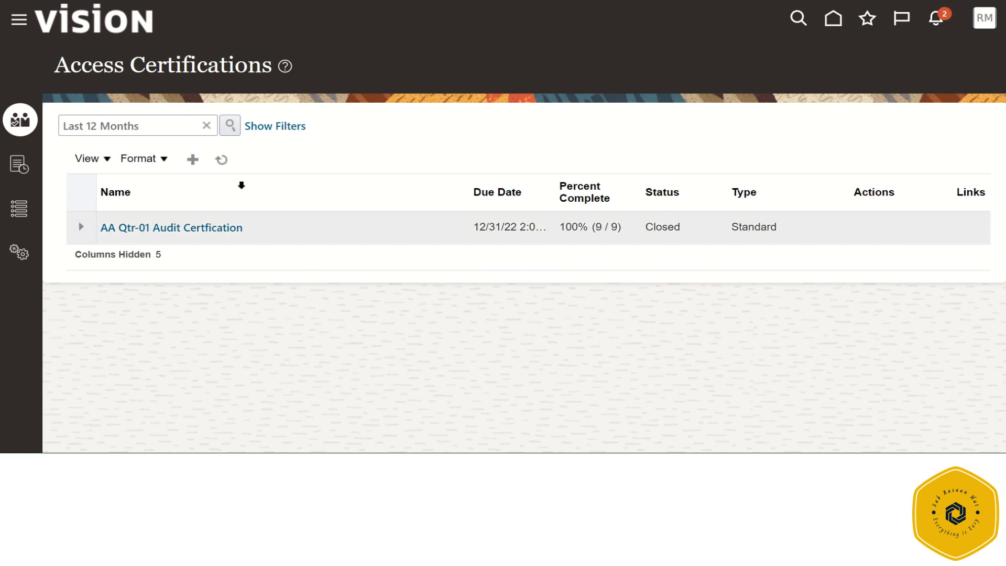
Step: Refresh the certification list, check the related jobs in Monitor Jobs, and return to Access Certifications
click(220, 159)
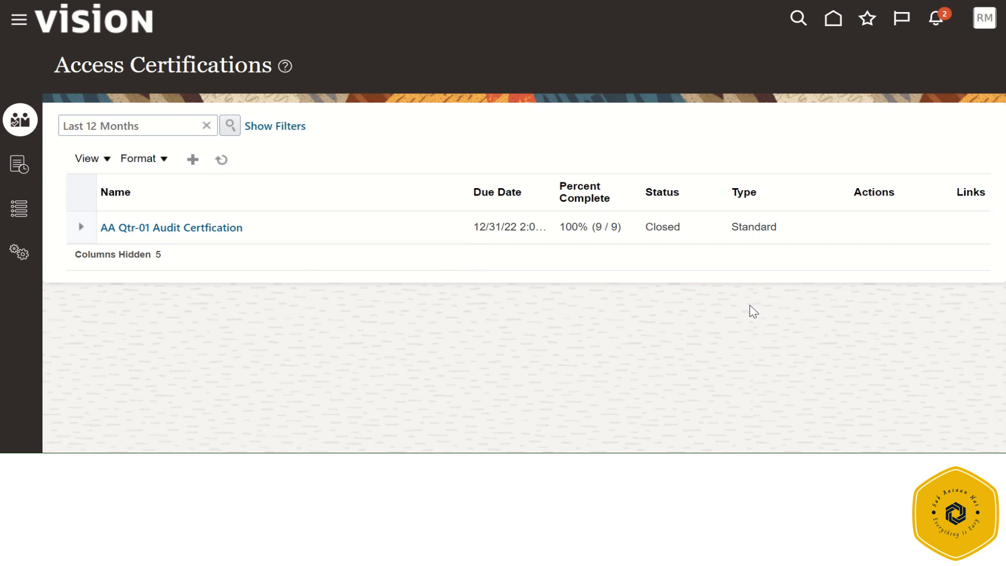
click(19, 163)
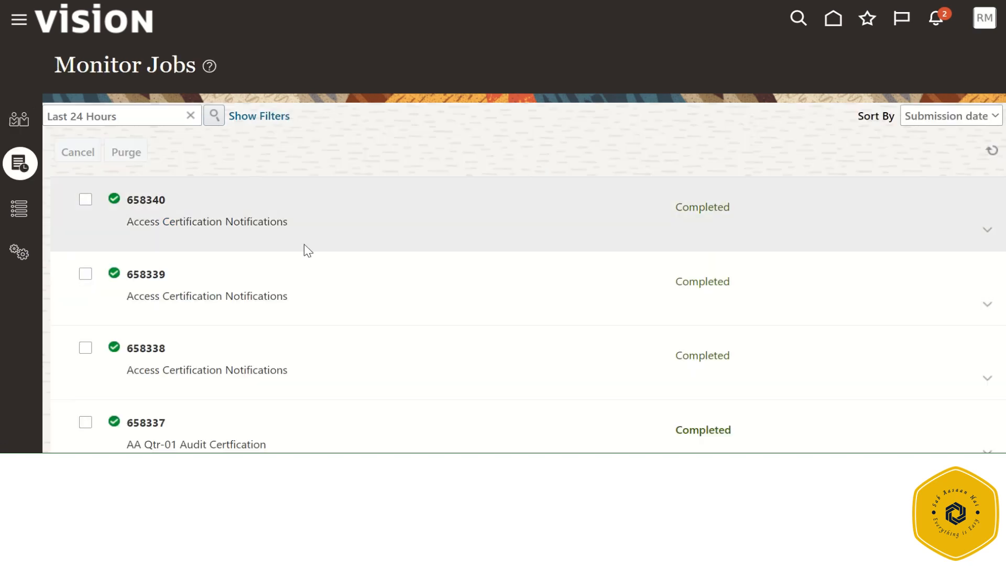
click(15, 120)
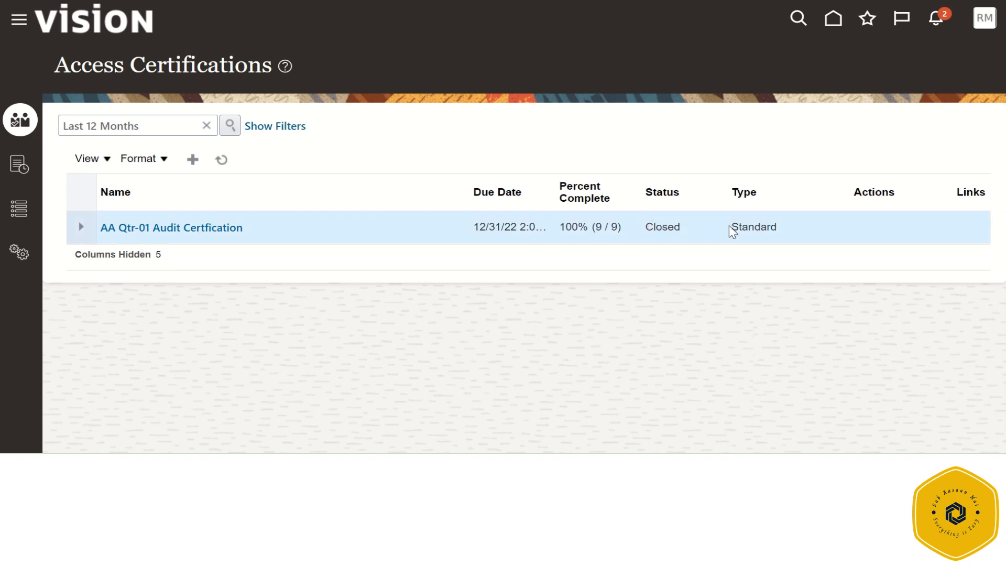
Step: Examine the finalized certification from the owner overview through HR.Governanace to the Internal.Auditor worksheet
click(172, 227)
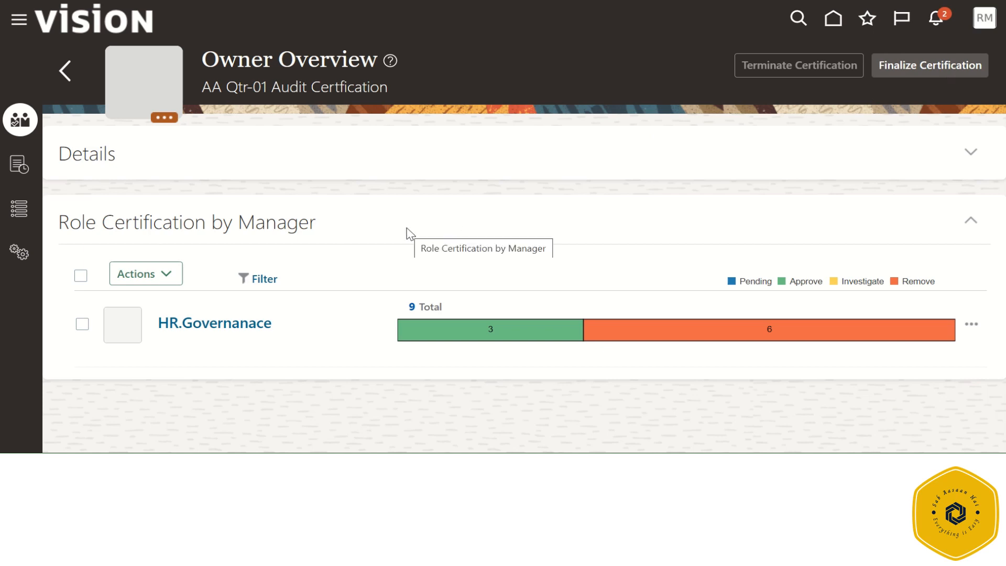
click(230, 328)
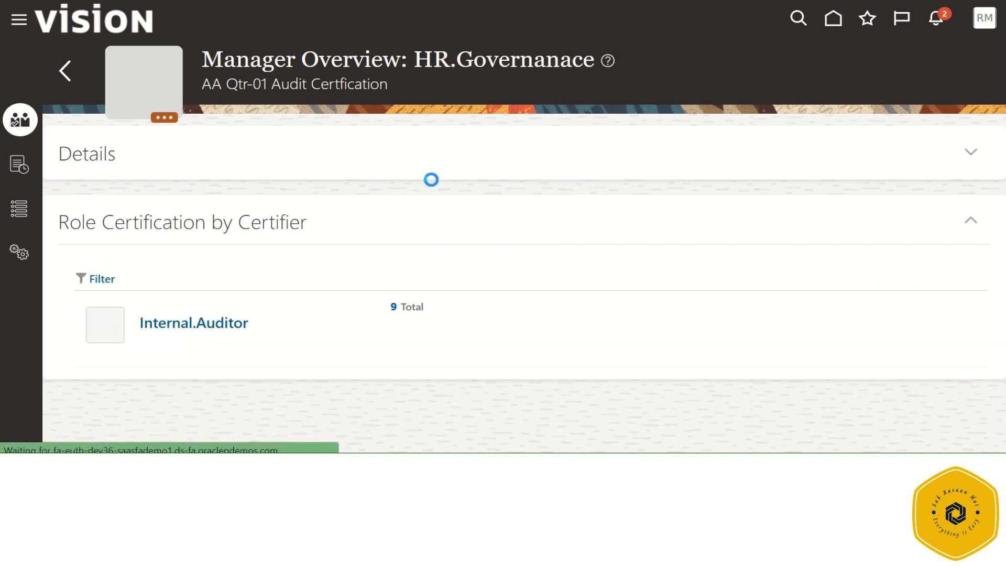
click(226, 322)
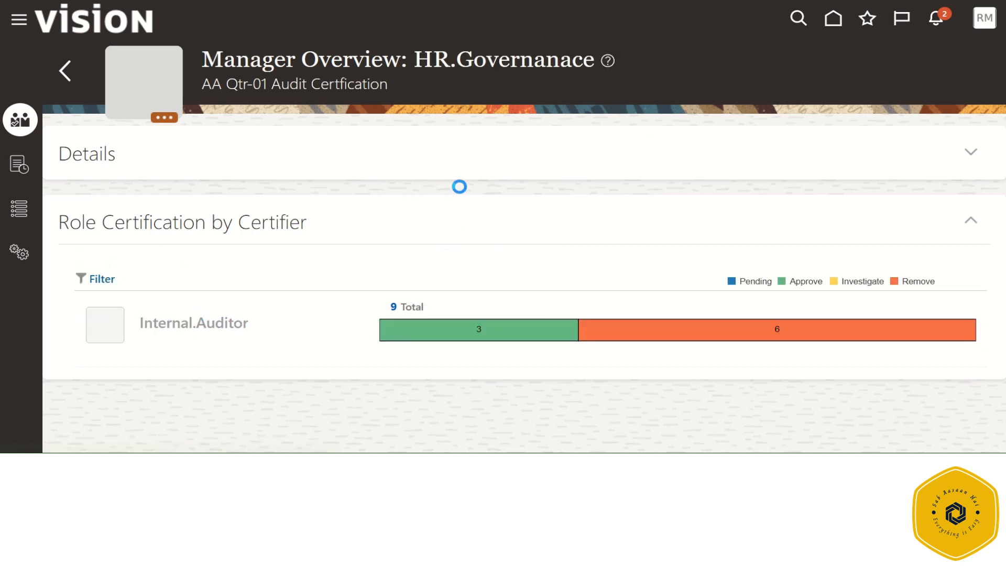
scroll(460, 191, down, 3)
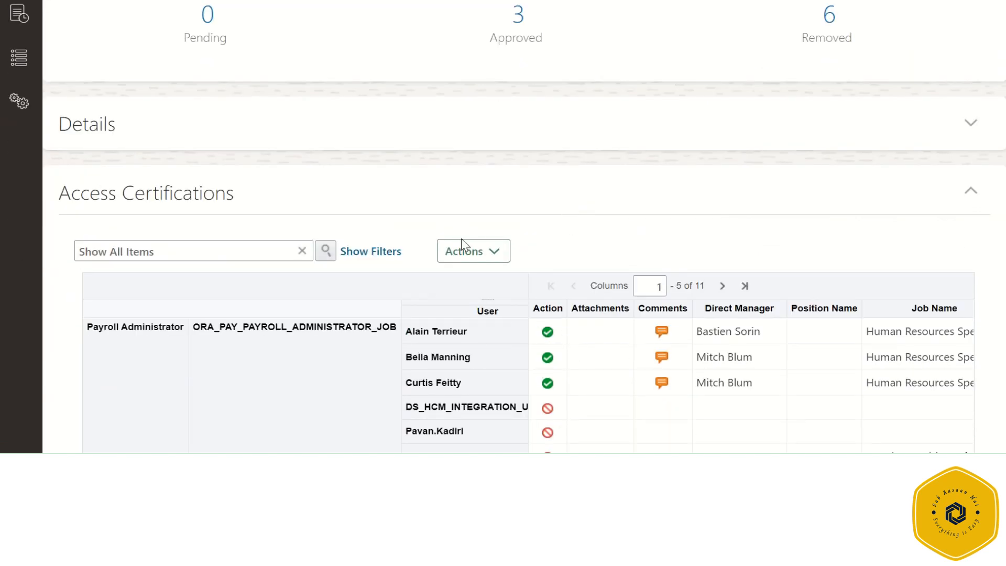
scroll(478, 171, up, 3)
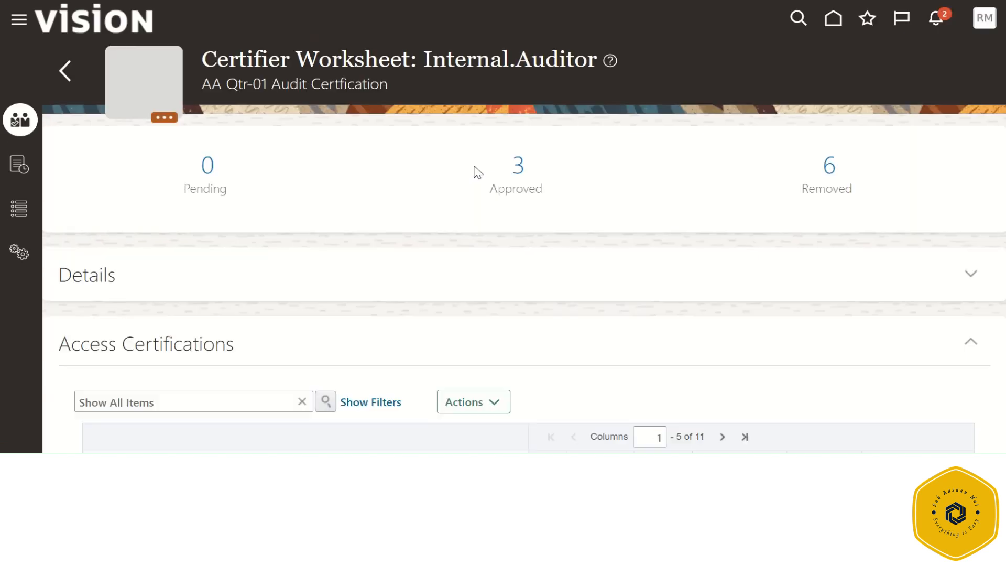
Step: Return to the Access Certifications list and expand the AA Qtr-01 Audit Certfication row to view its details
click(65, 70)
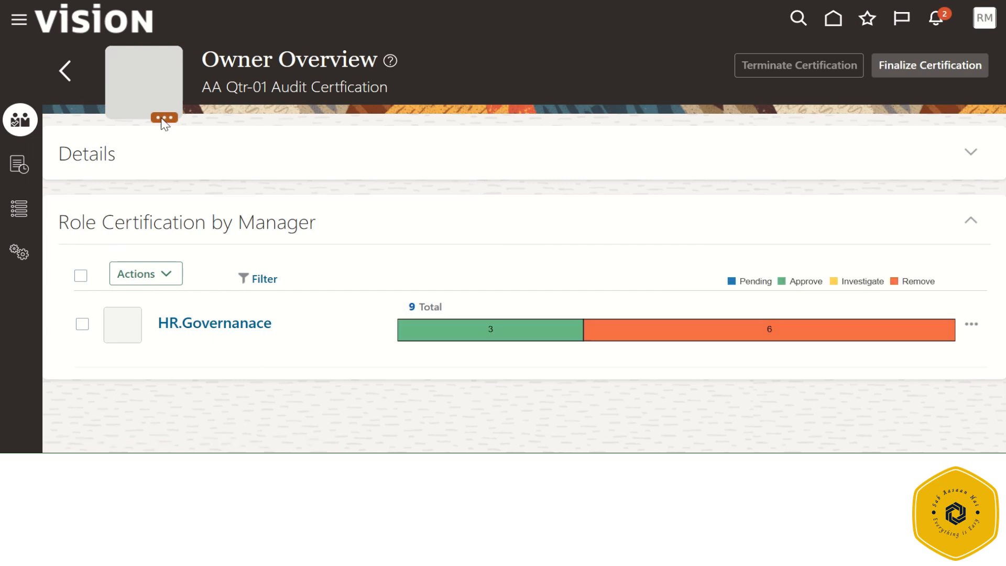
click(63, 73)
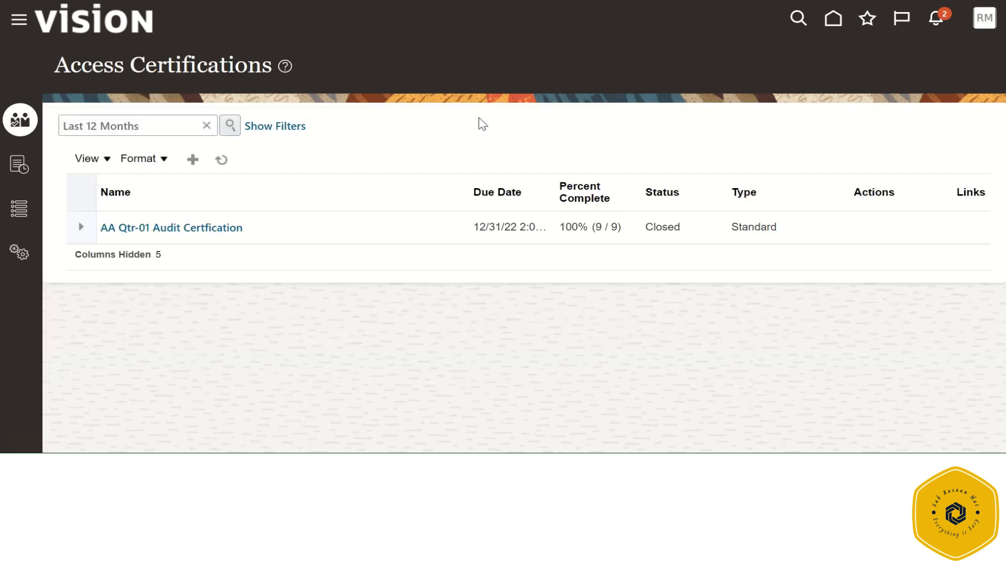
click(81, 227)
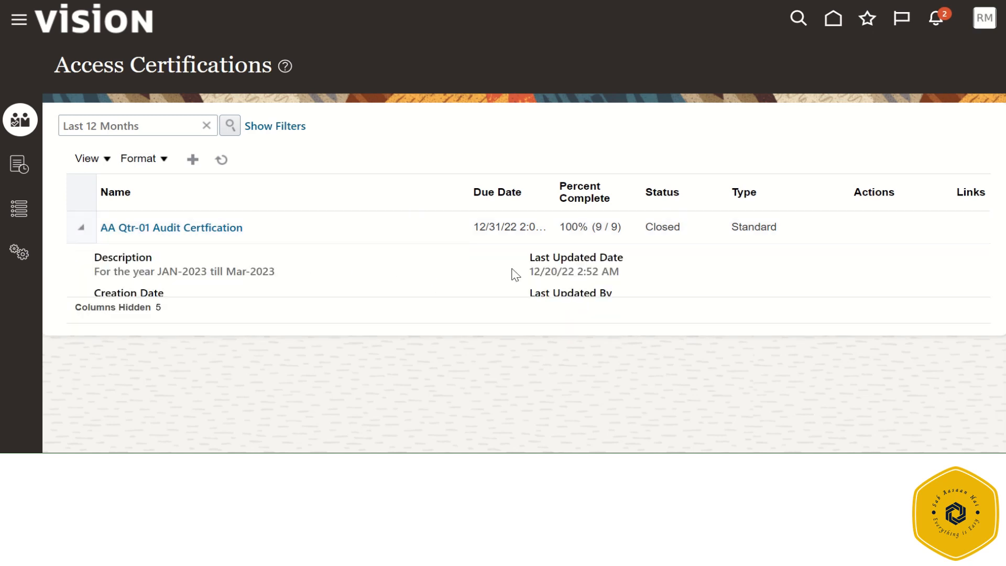
Step: Go to the home page and check the certification notifications under Things to Finish
click(832, 20)
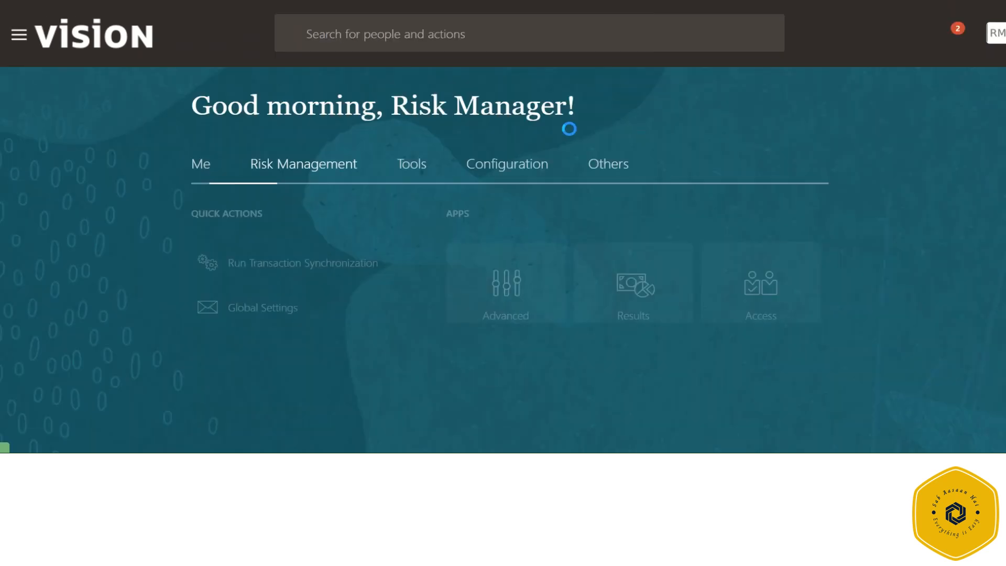
scroll(910, 204, down, 15)
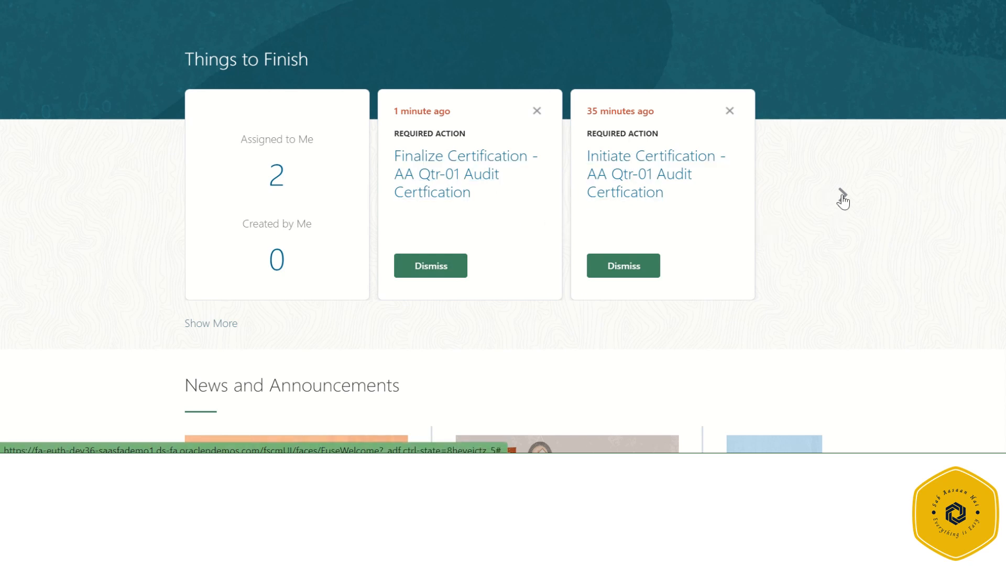
scroll(864, 288, up, 10)
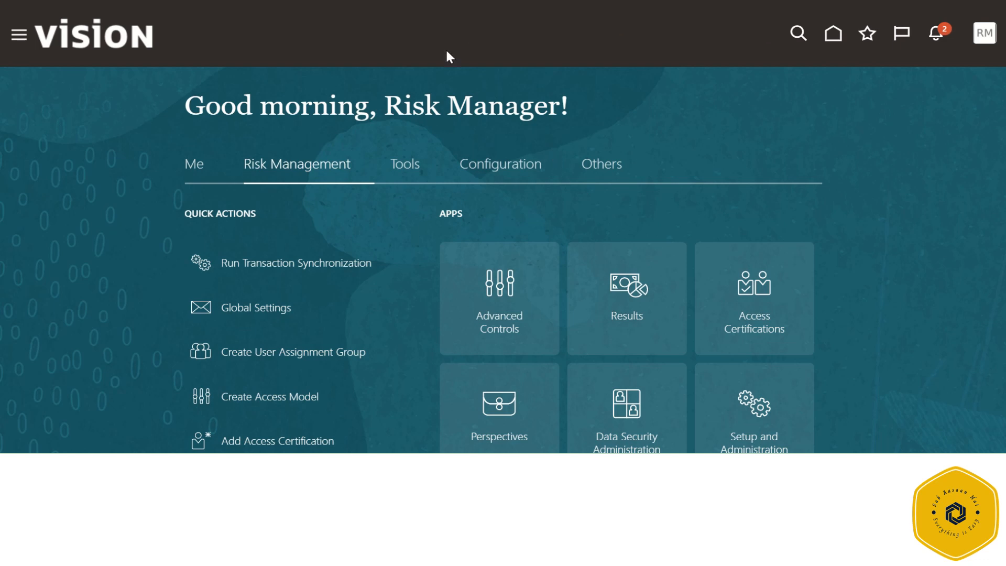
mouse_move(406, 2)
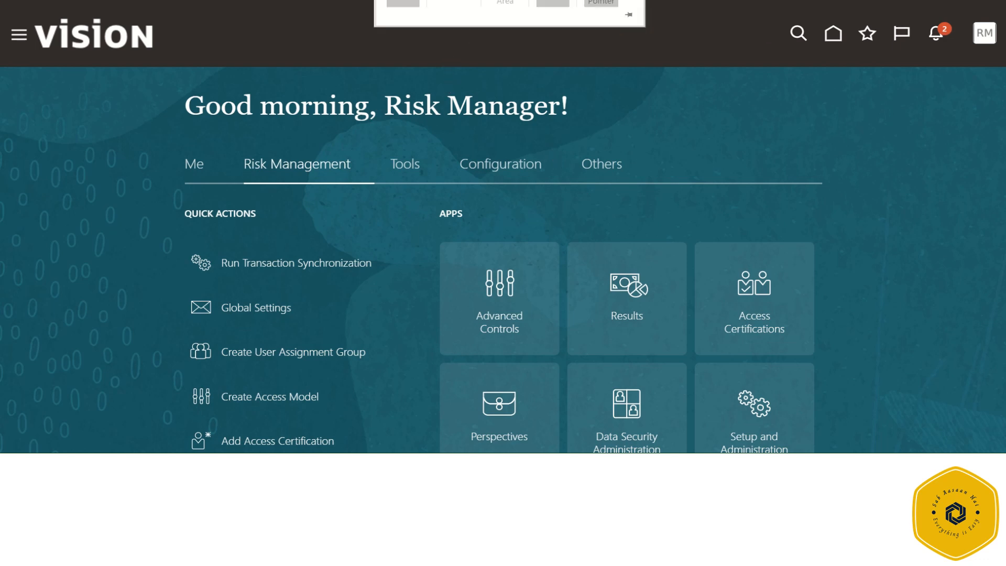